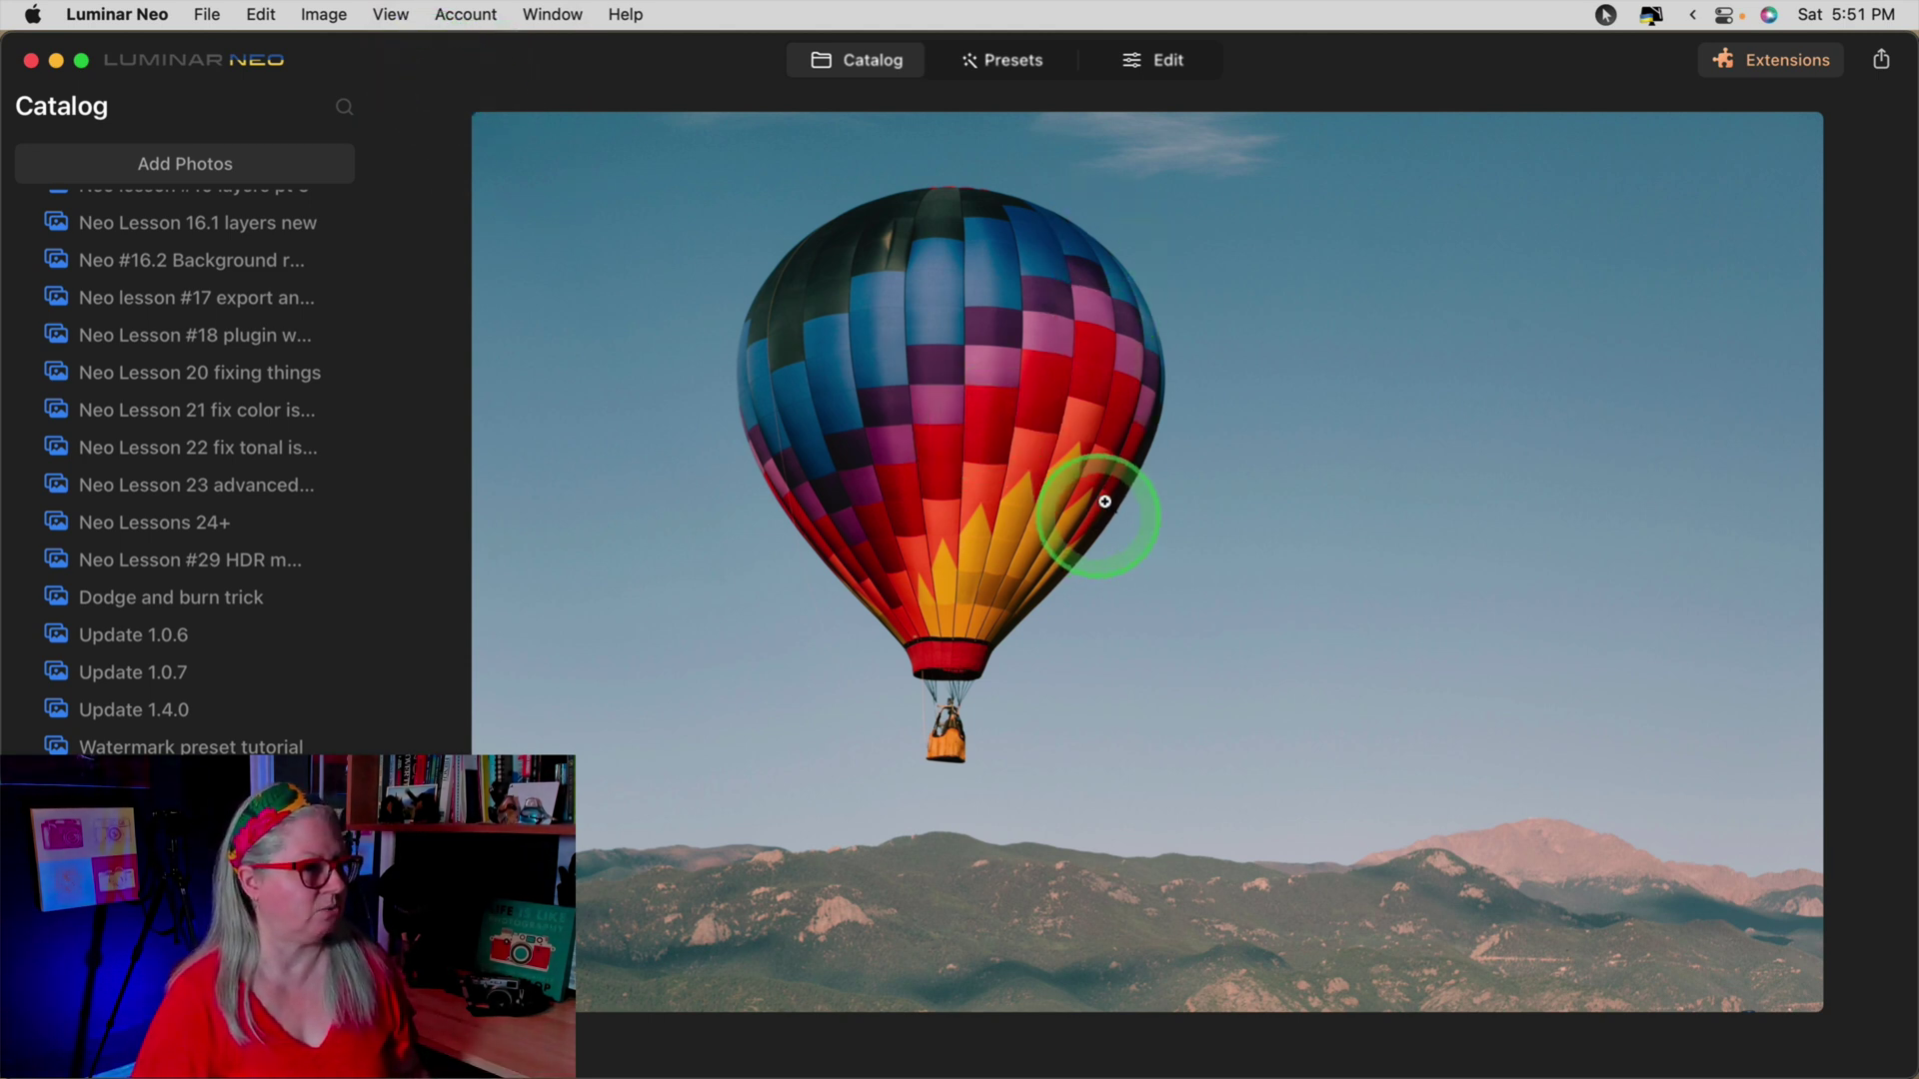
Step: Open the balloon photo in Edit and show its Layer Properties masking options
left_click(1162, 62)
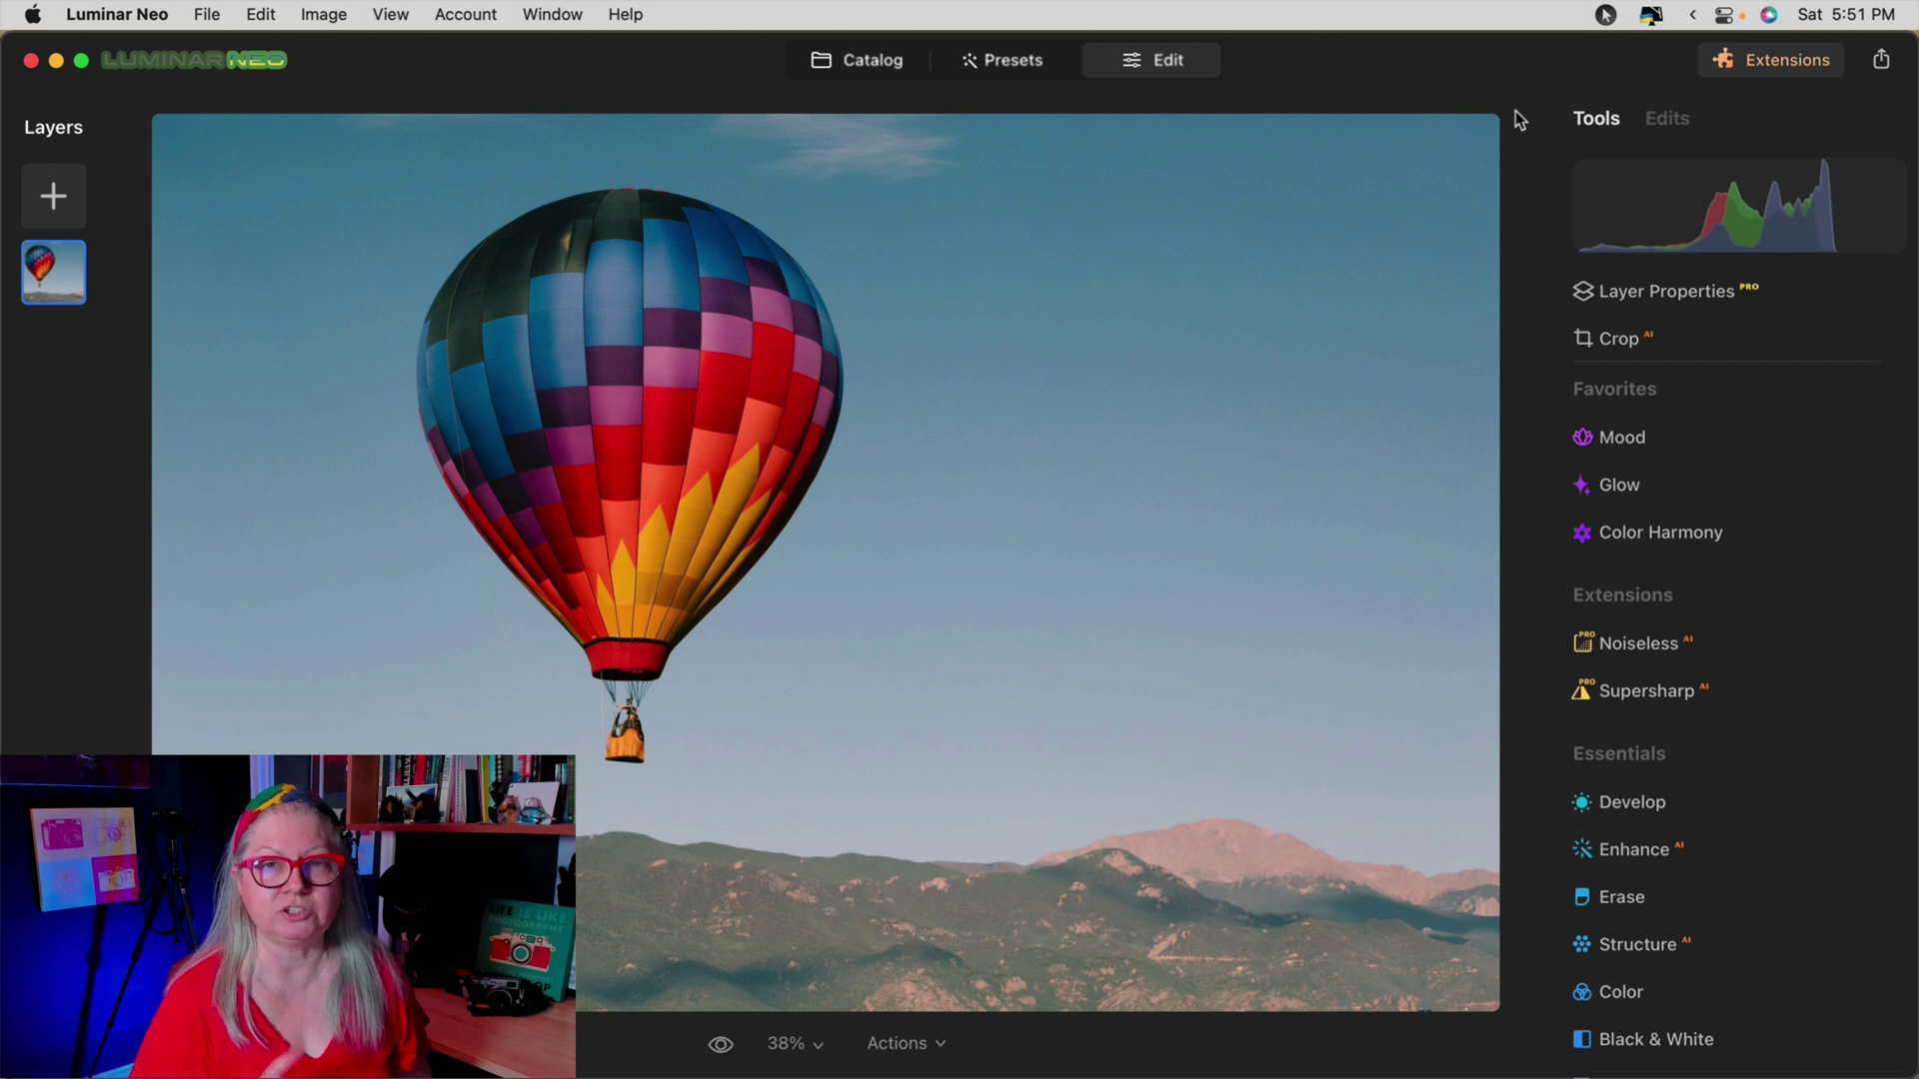
left_click(1796, 292)
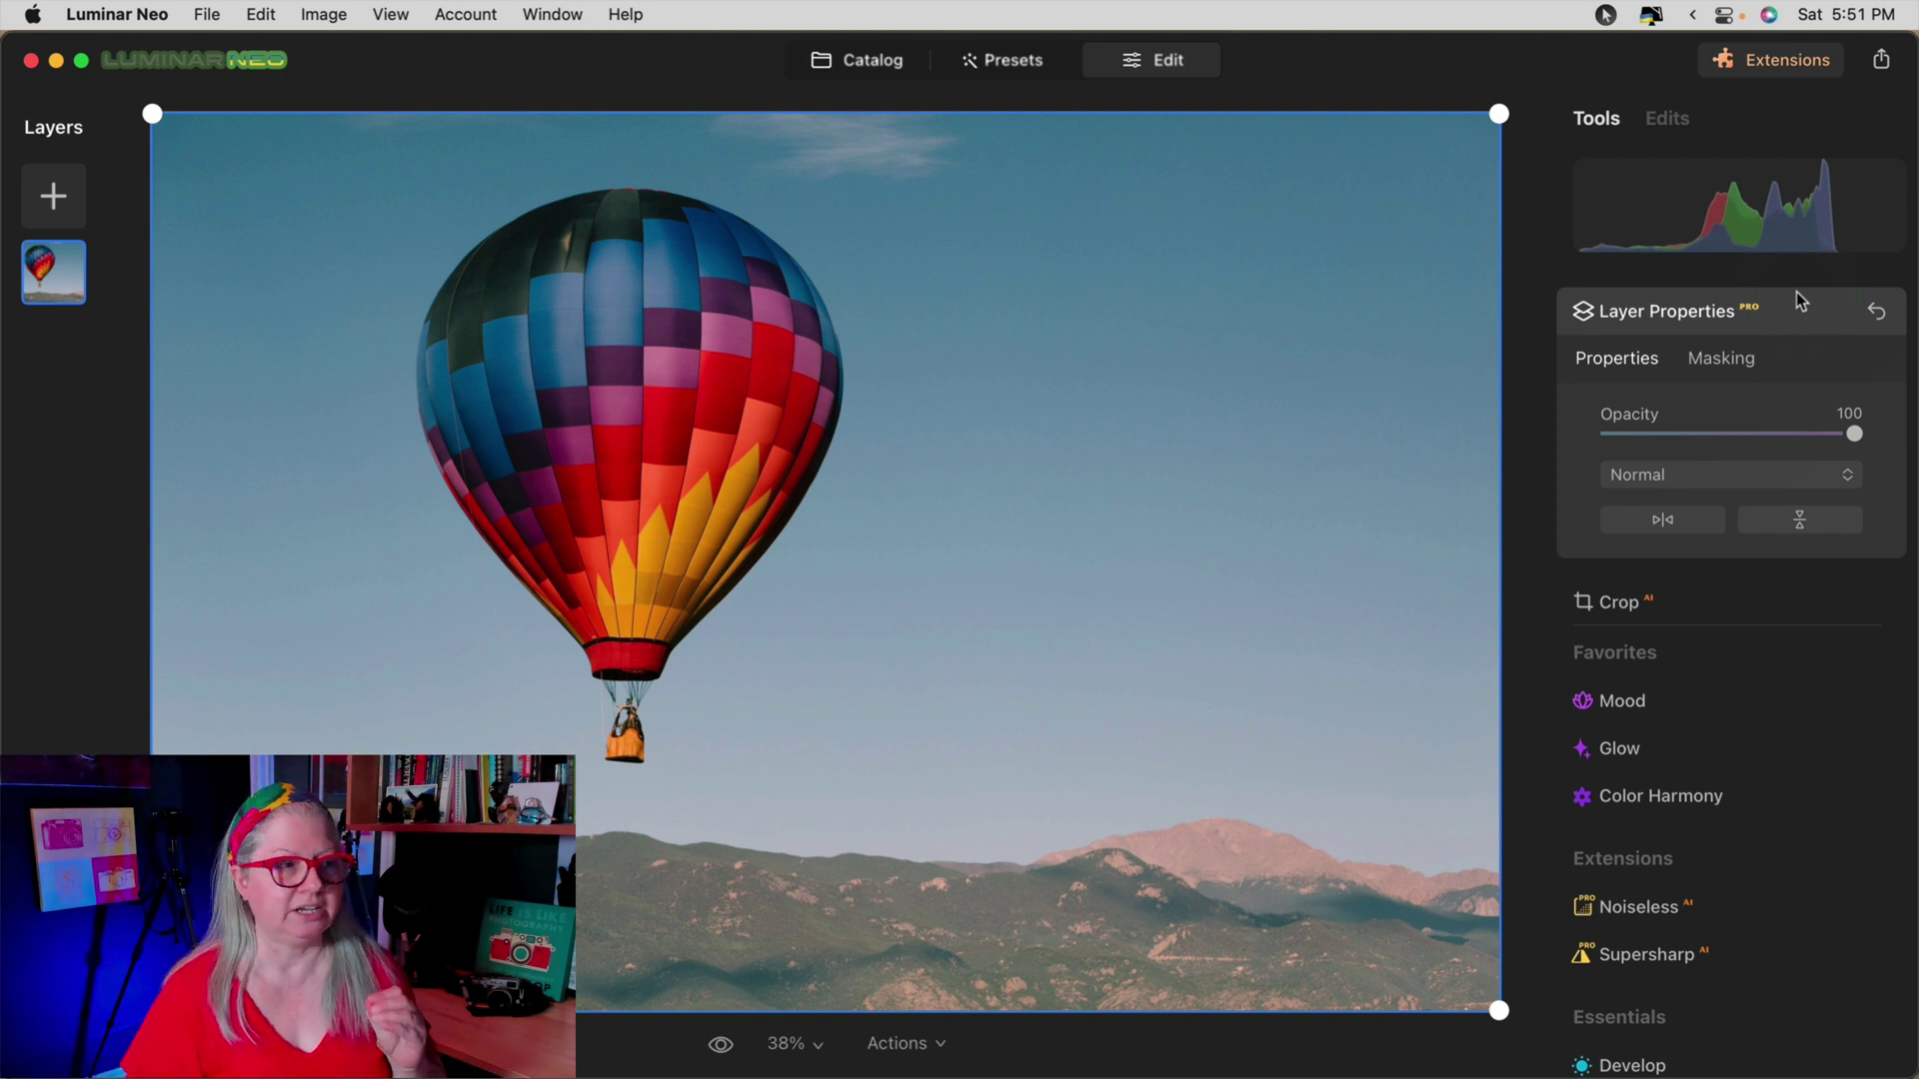
left_click(1721, 362)
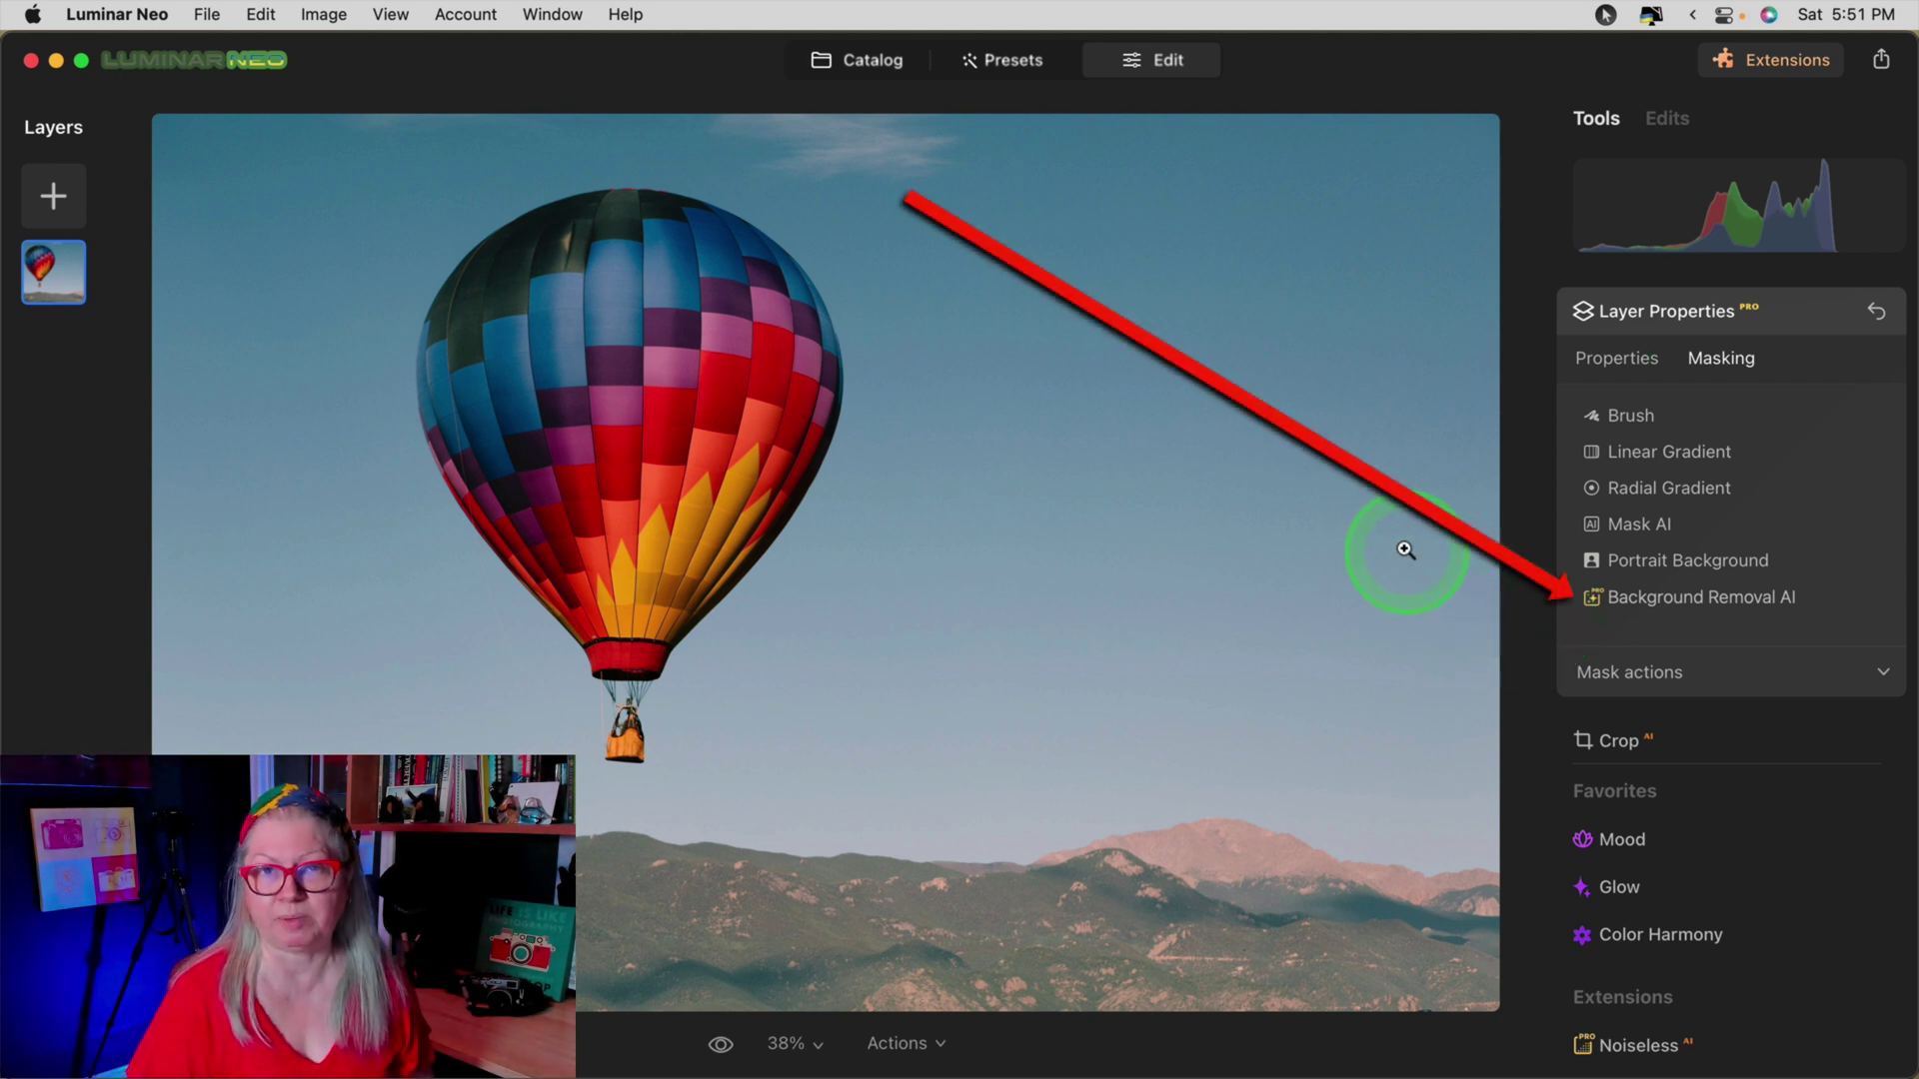
Step: Strip the sky and mountains from the balloon photo with Background Removal AI
left_click(1689, 600)
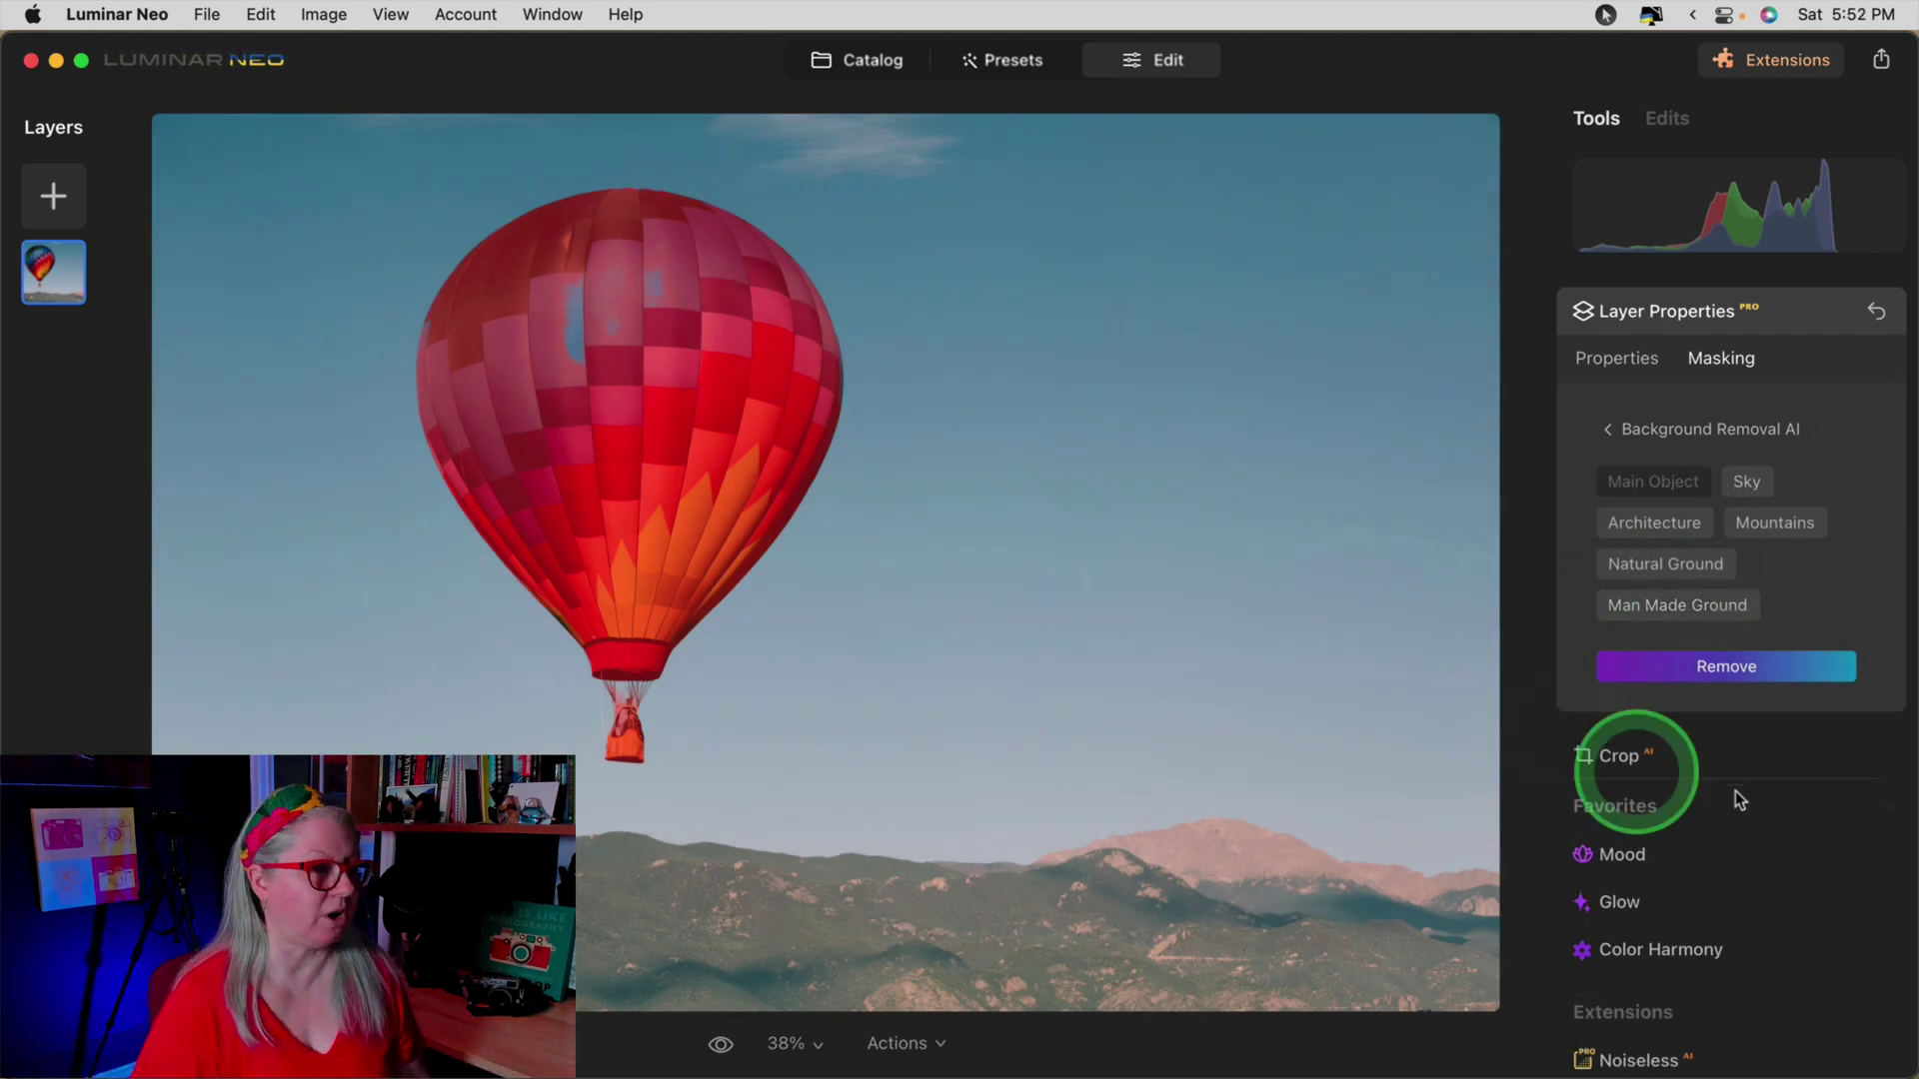
left_click(1723, 667)
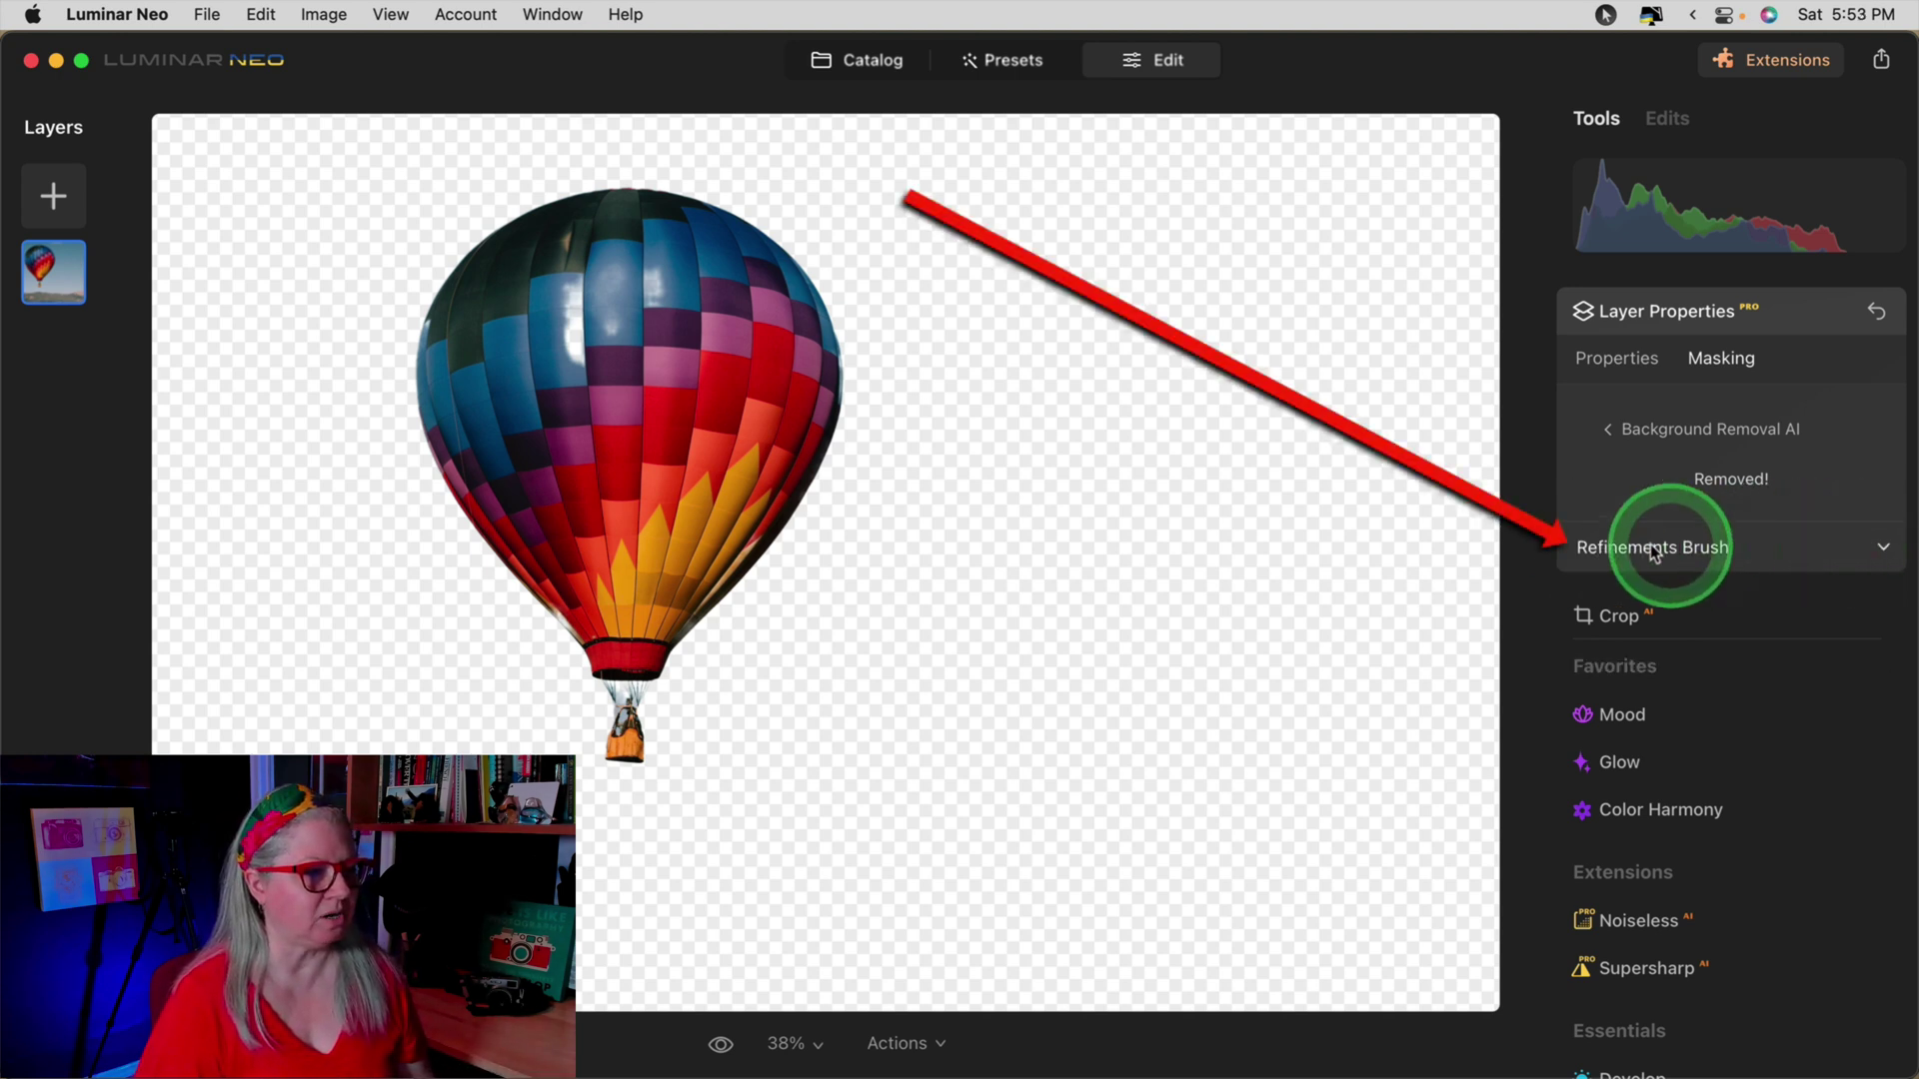
Step: Expand the Refinements Brush and test a Transition stroke on the balloon's top
left_click(1885, 552)
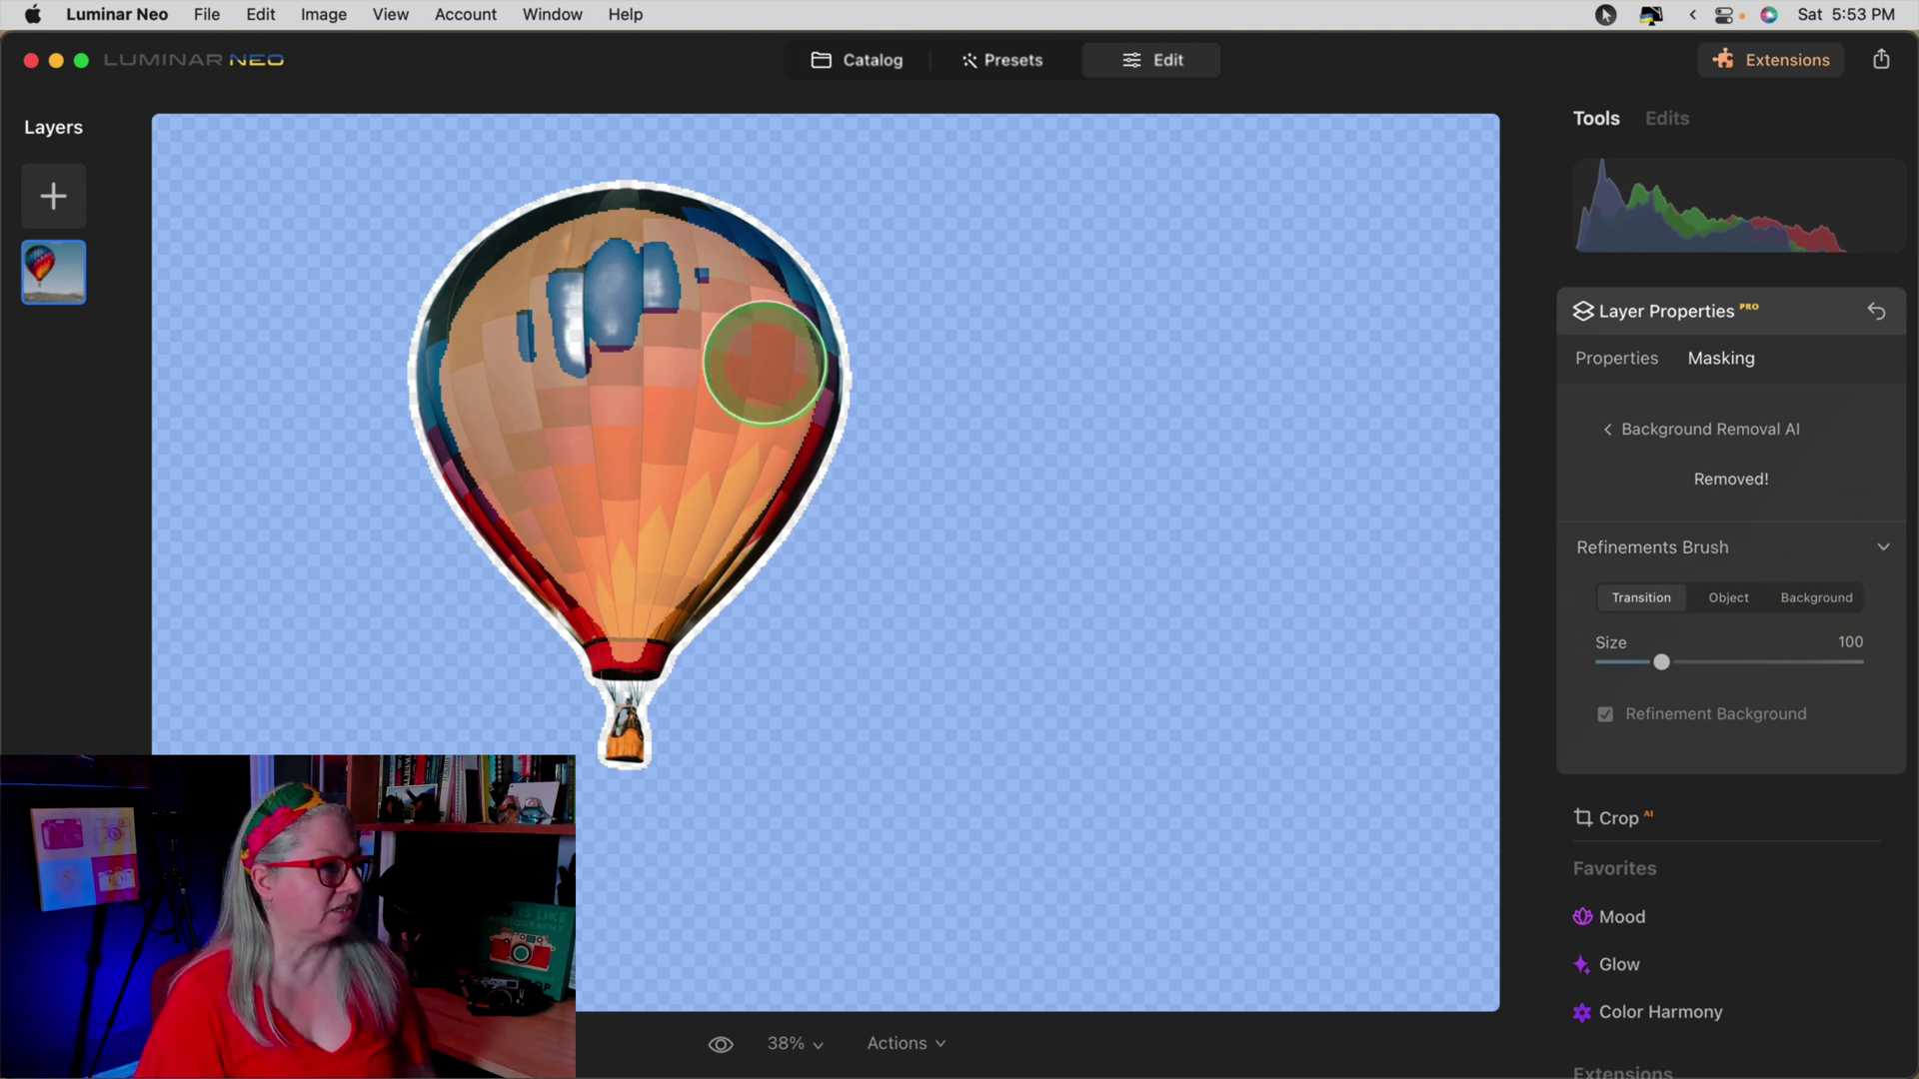
left_click(609, 333)
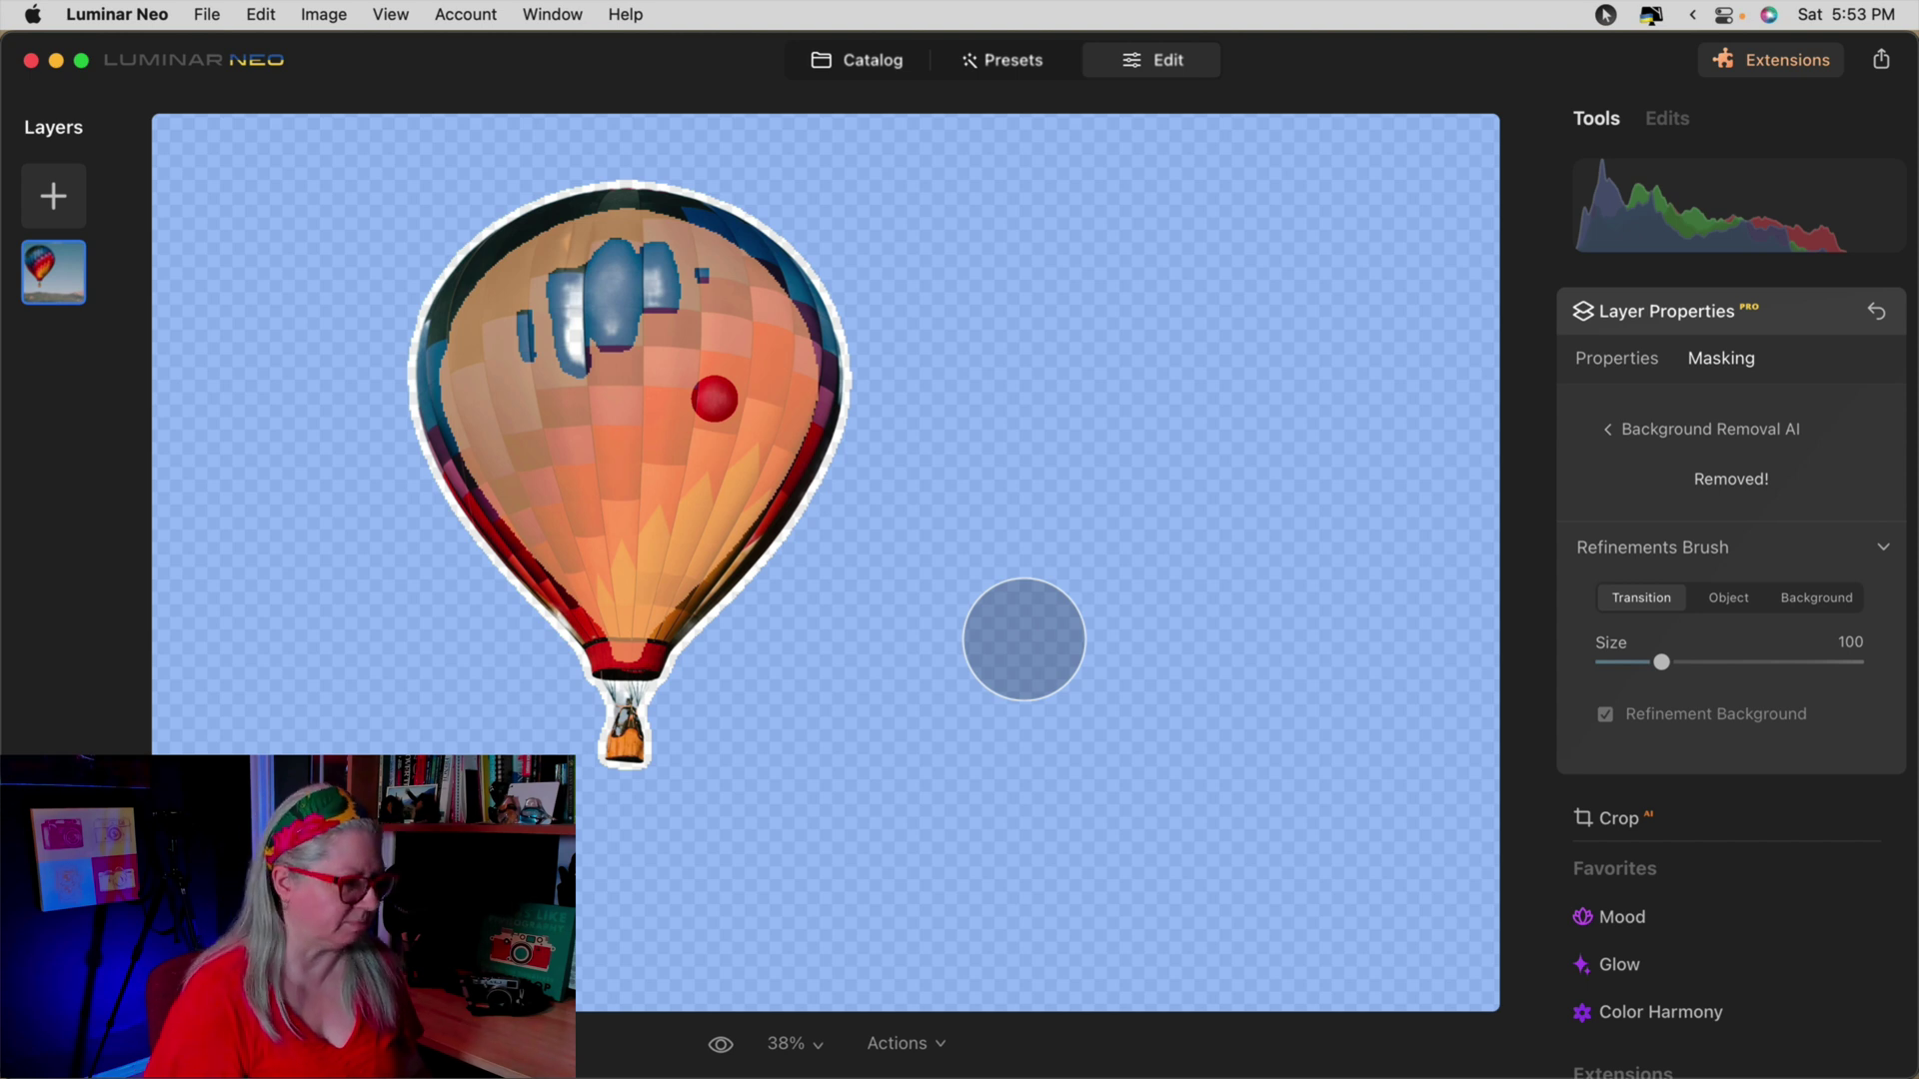
key("space")
Step: Zoom the balloon to 100% and bring its top into view
key("o")
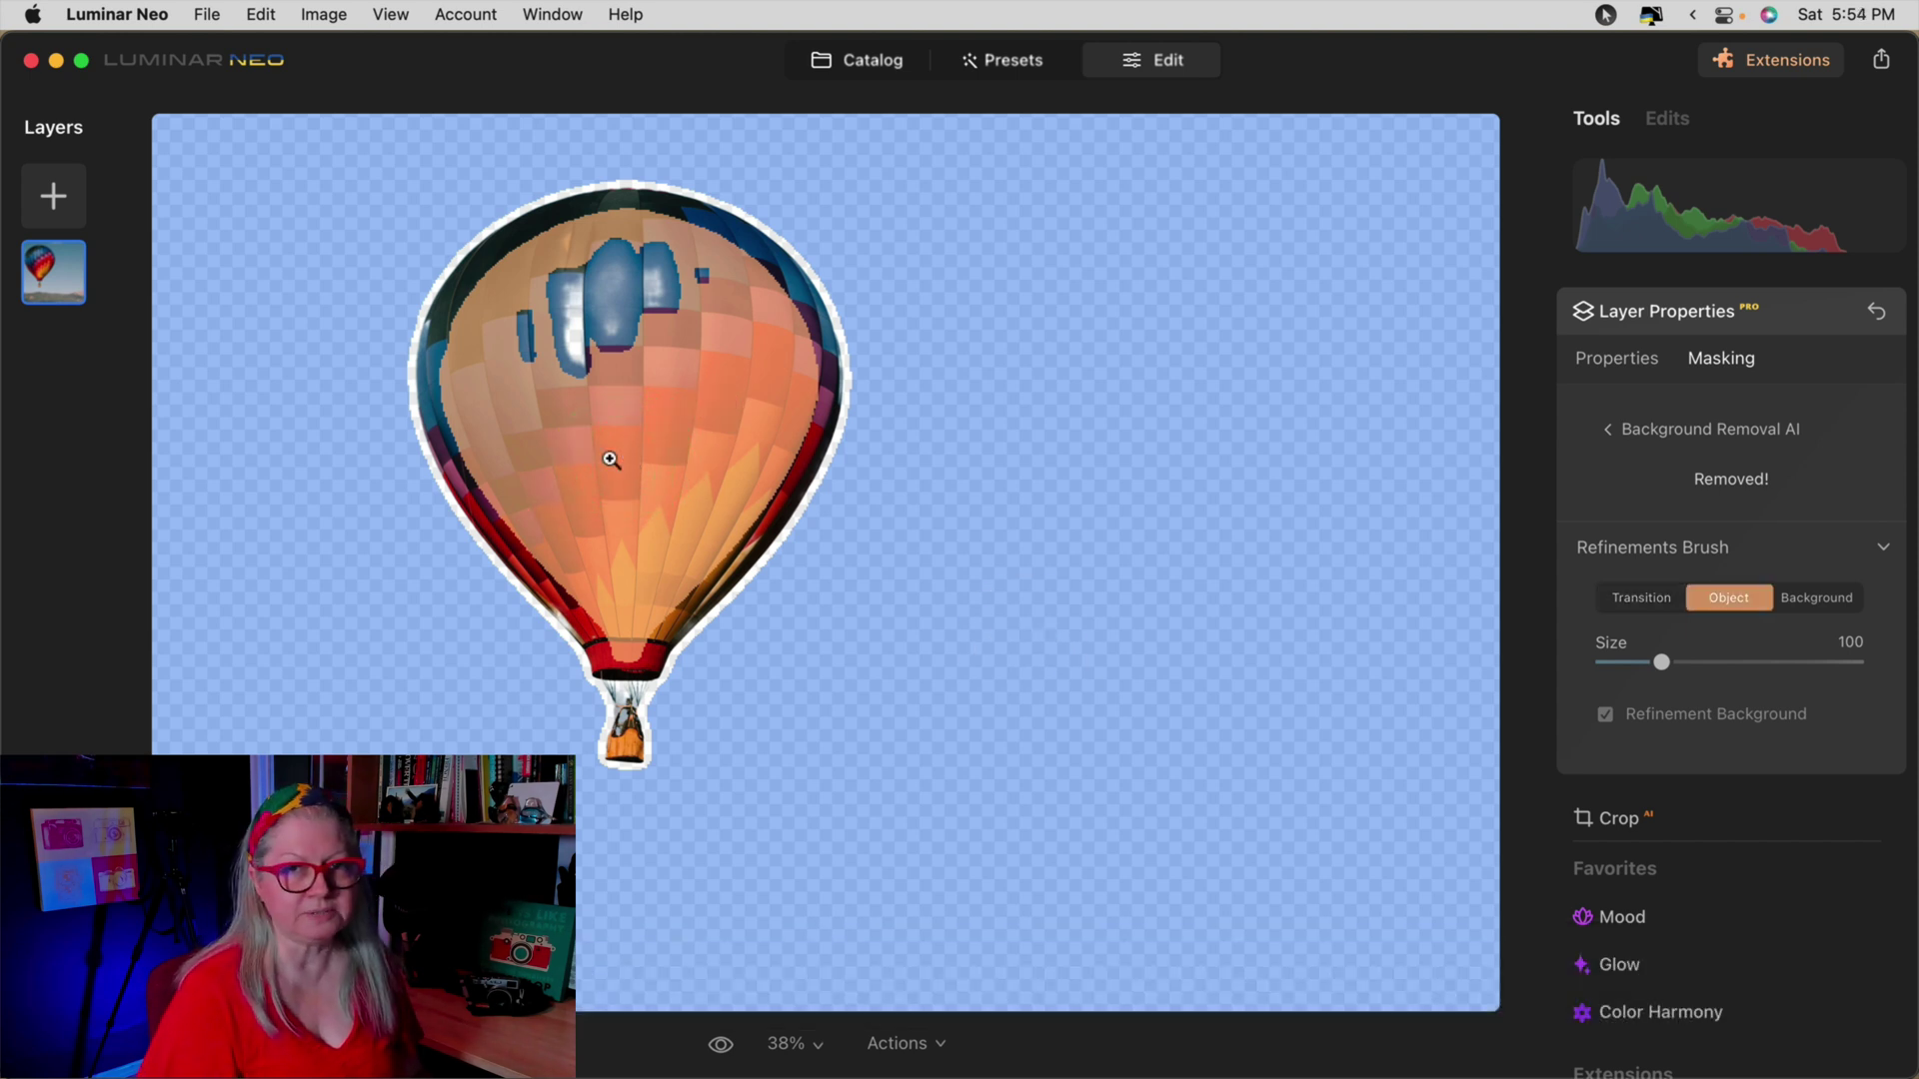
left_click(609, 460)
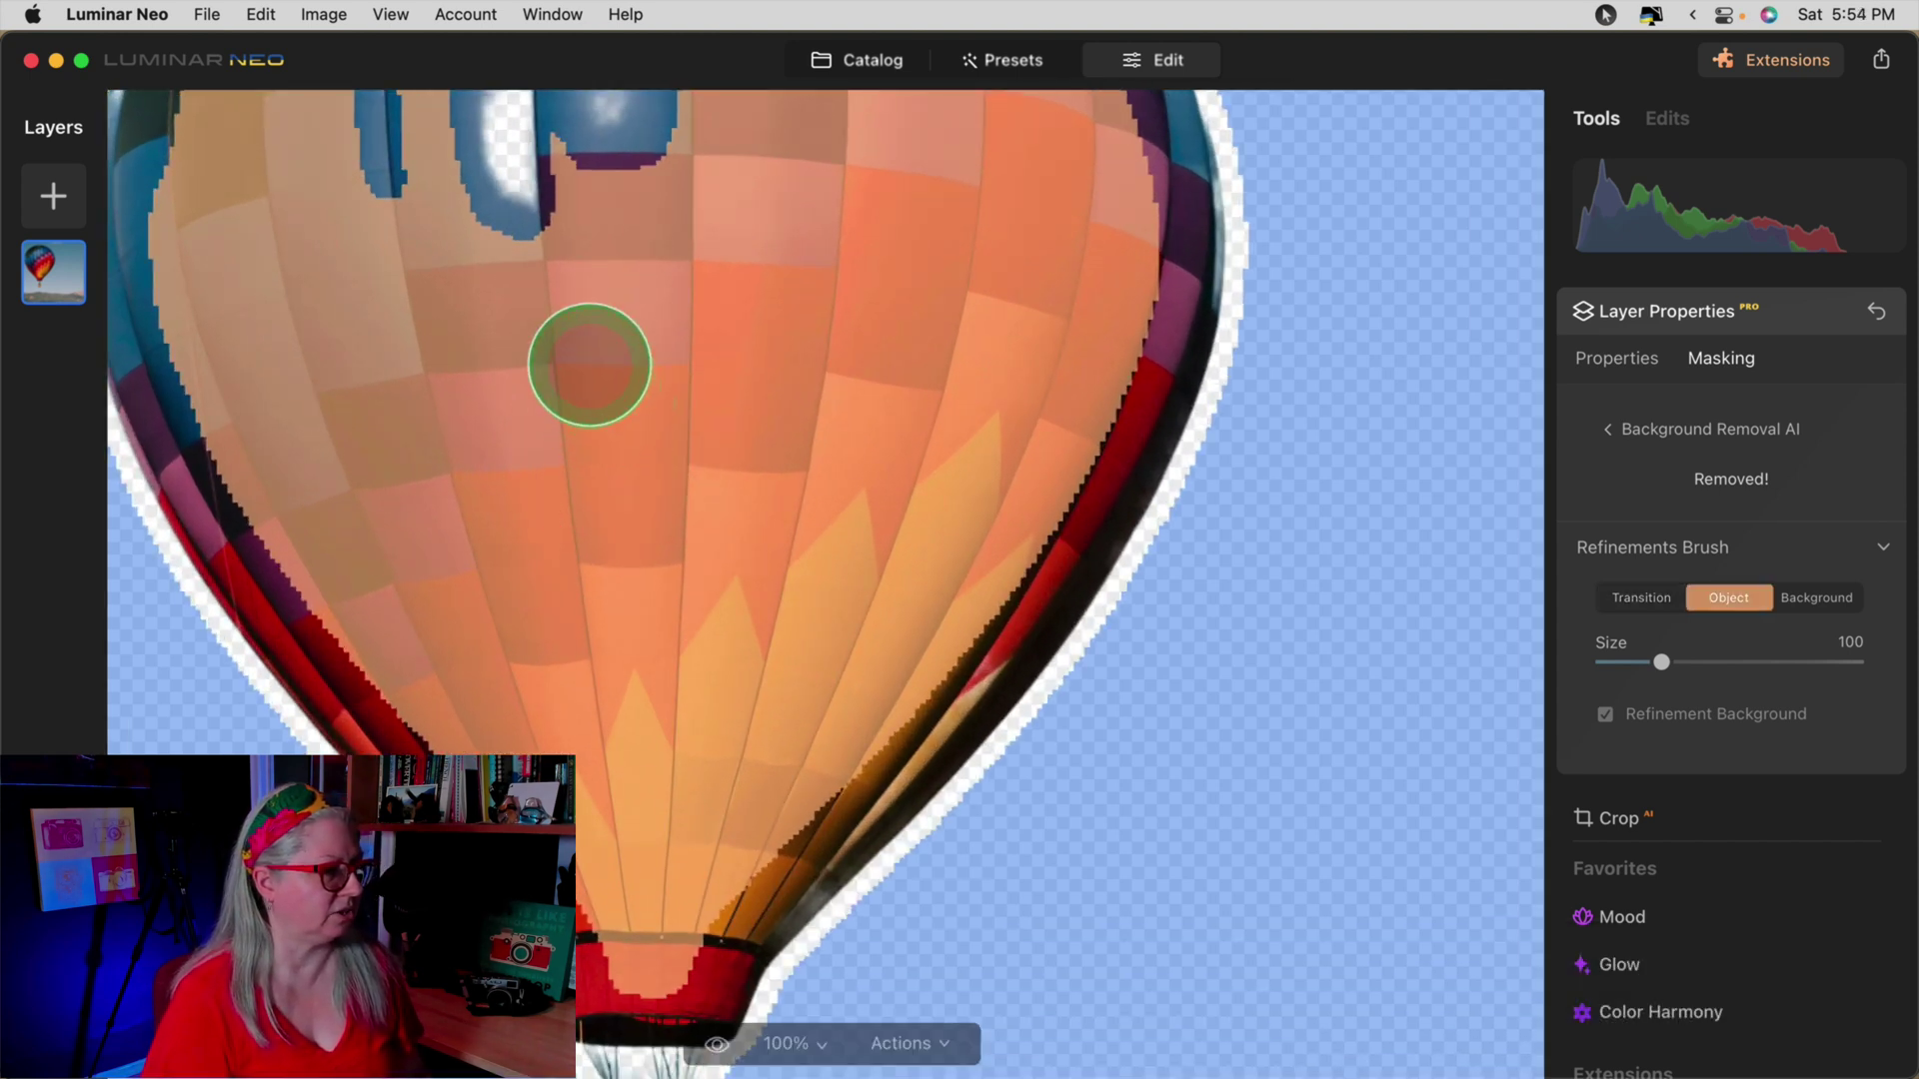
key("space")
mouse_move(603, 356)
left_mouse_down()
mouse_move(818, 543)
mouse_move(634, 433)
mouse_move(726, 805)
mouse_move(839, 672)
mouse_move(830, 522)
mouse_move(762, 617)
mouse_move(775, 677)
left_mouse_up()
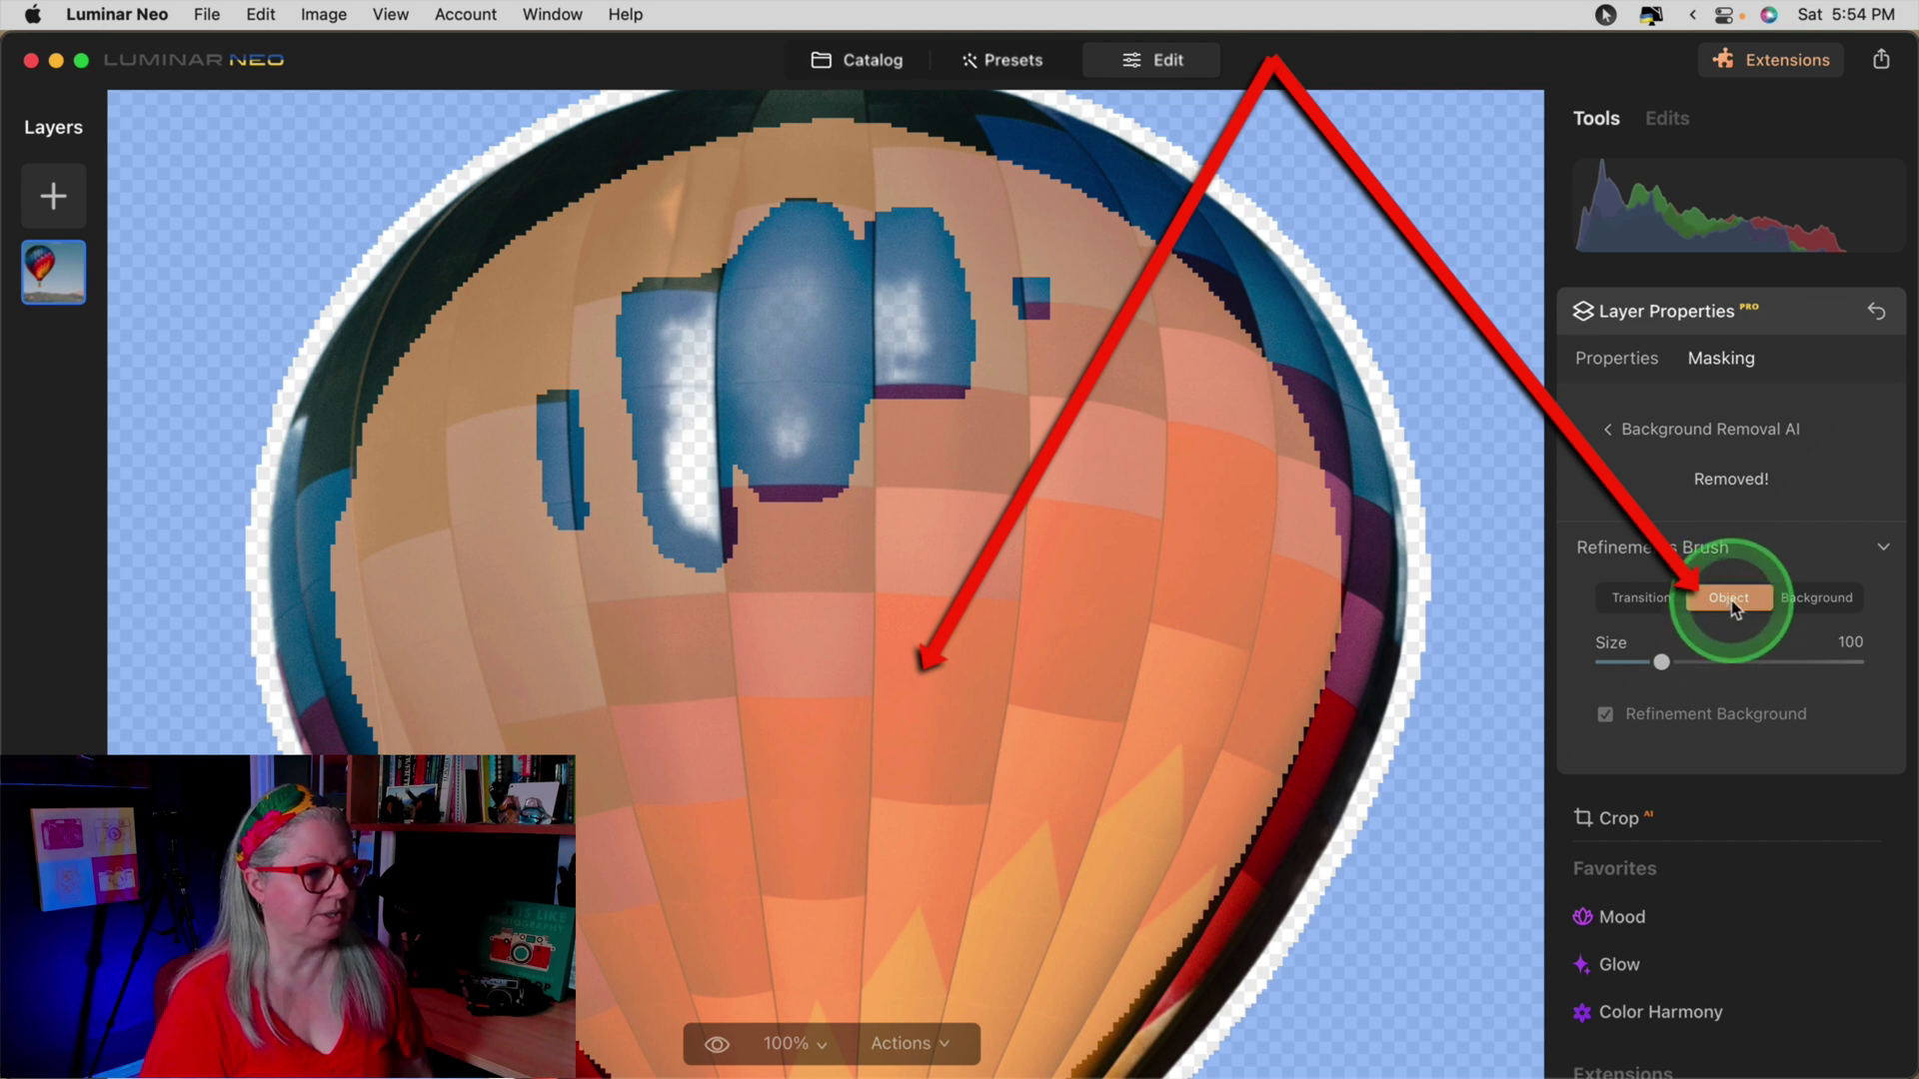
Step: Paint the blue holes at the balloon's top back in with a size-152 Object brush
left_click(1821, 599)
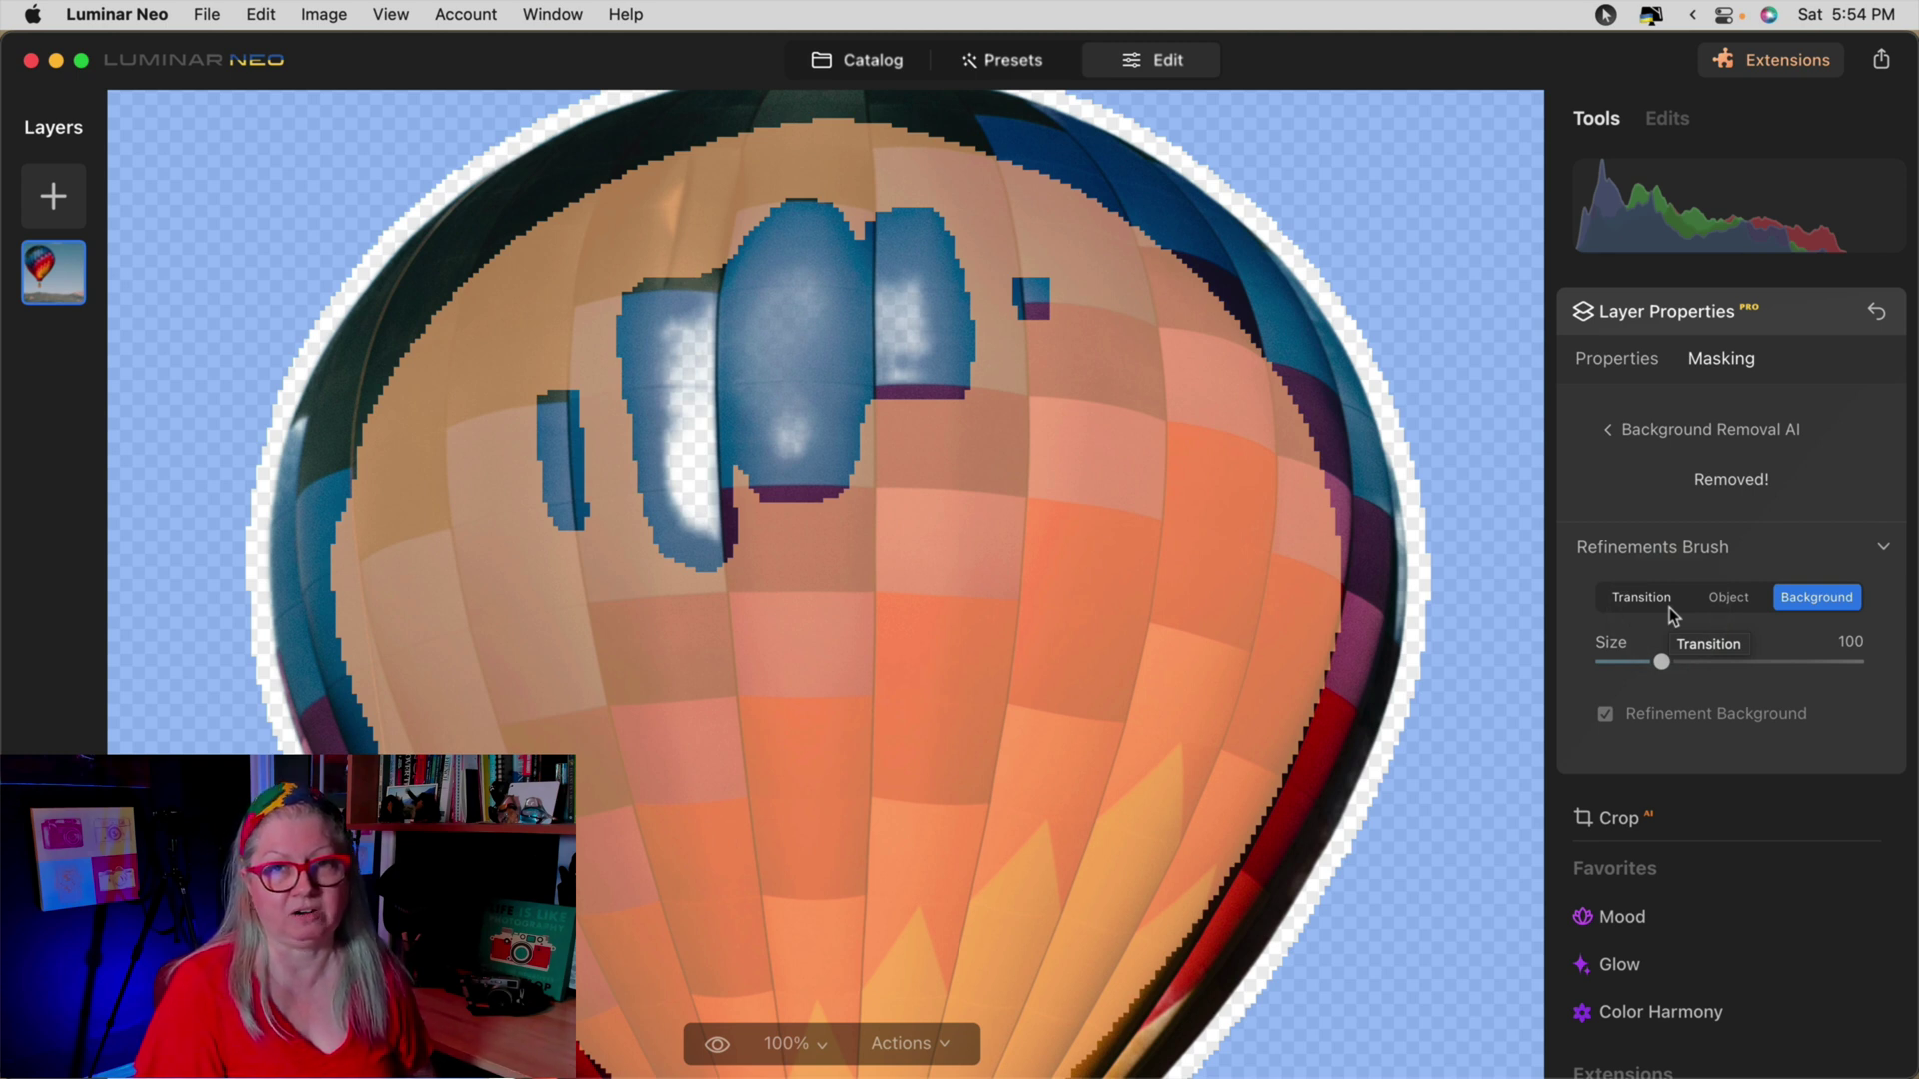
left_click(1729, 597)
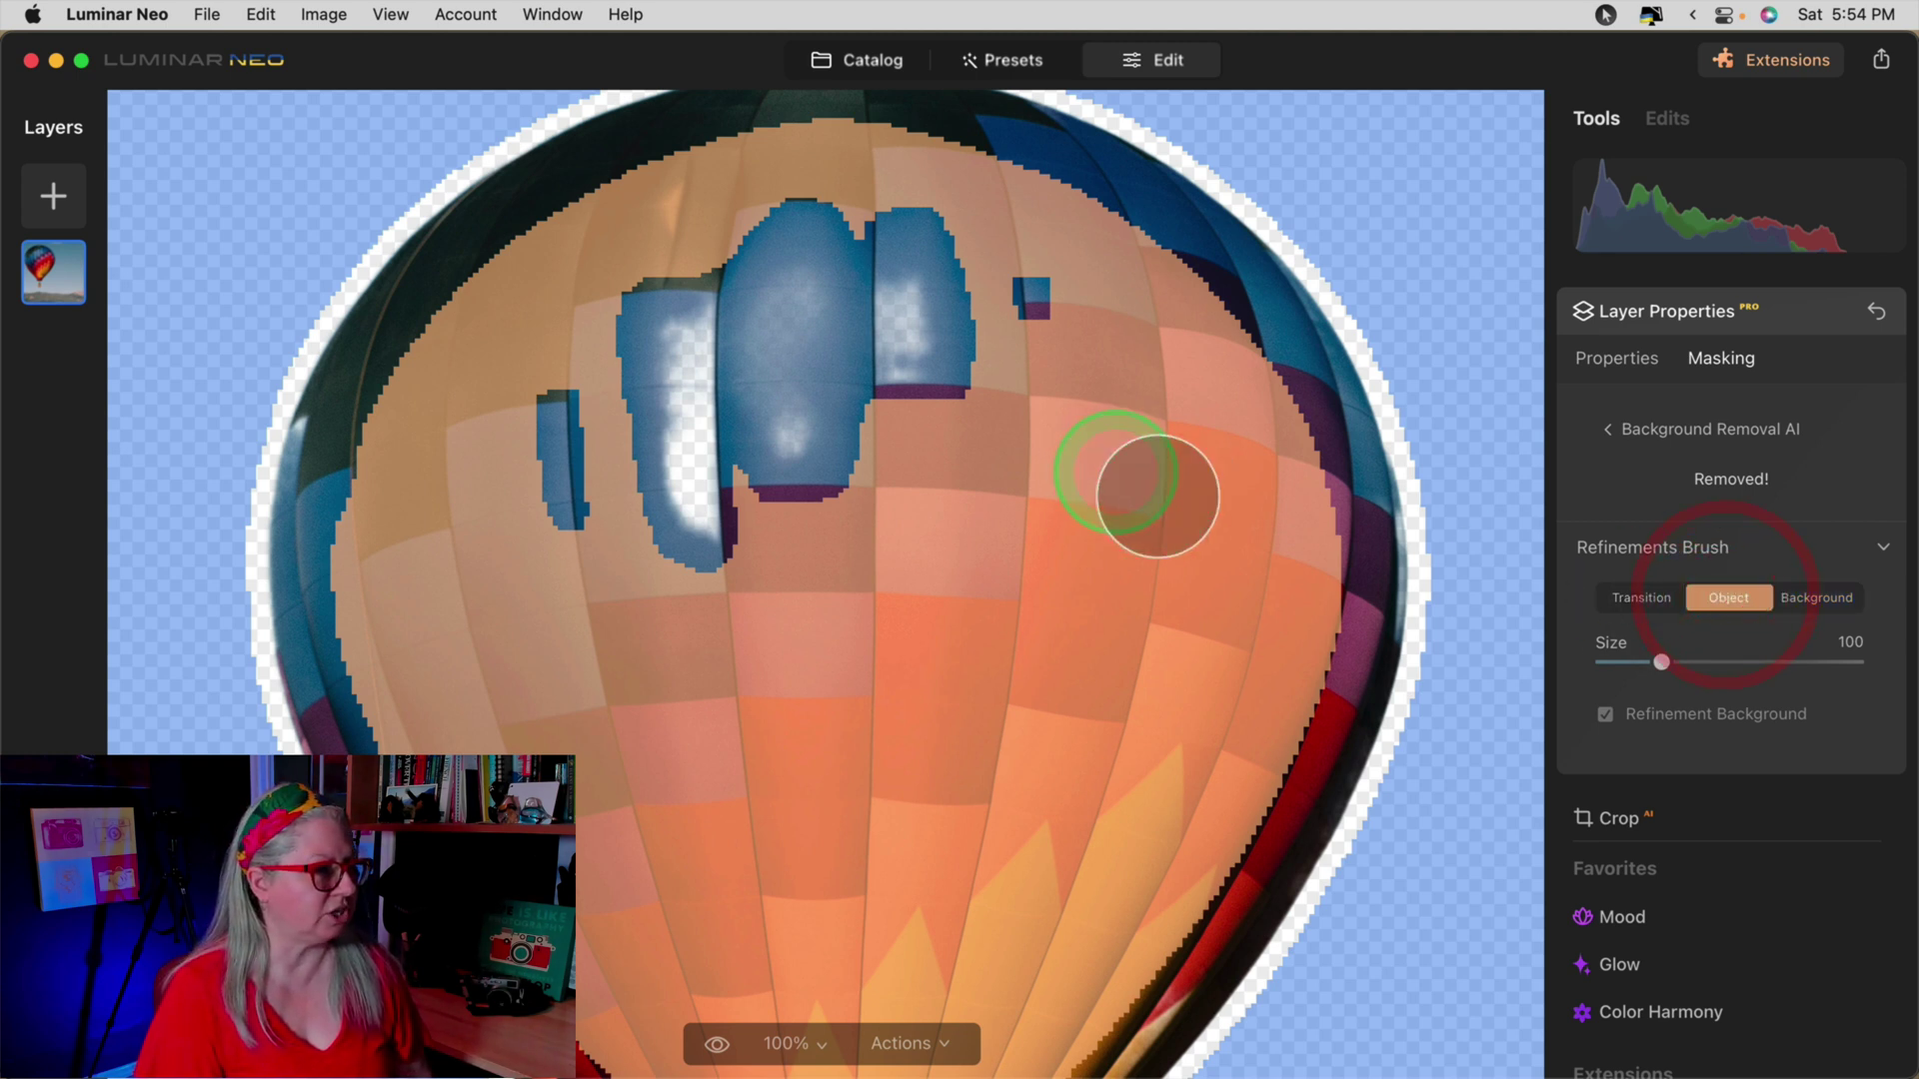
left_click_drag(1661, 661, 1695, 662)
mouse_move(851, 406)
left_mouse_down()
mouse_move(1022, 338)
mouse_move(850, 267)
mouse_move(793, 274)
mouse_move(748, 305)
mouse_move(747, 487)
mouse_move(715, 547)
mouse_move(571, 531)
mouse_move(569, 462)
mouse_move(695, 340)
left_mouse_up()
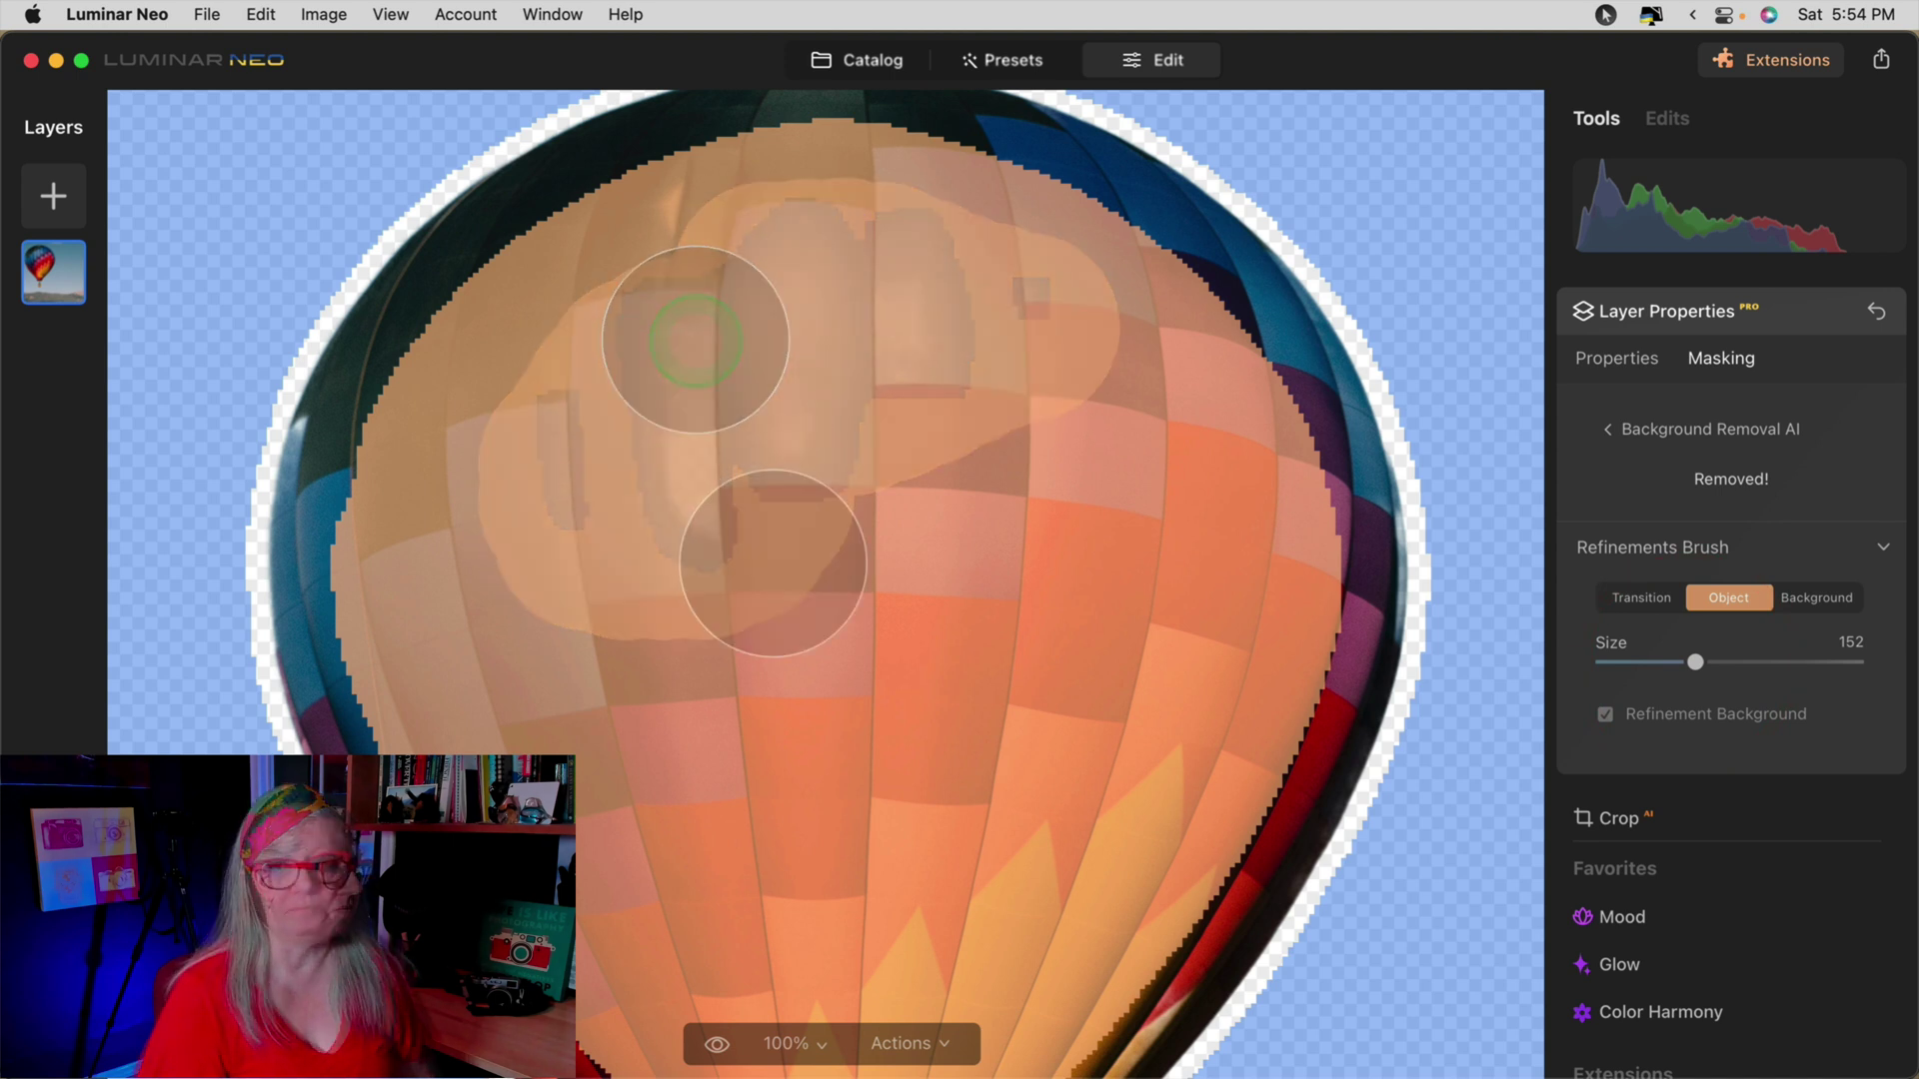
key("space")
left_click_drag(784, 693, 758, 223)
left_click_drag(915, 410, 878, 398)
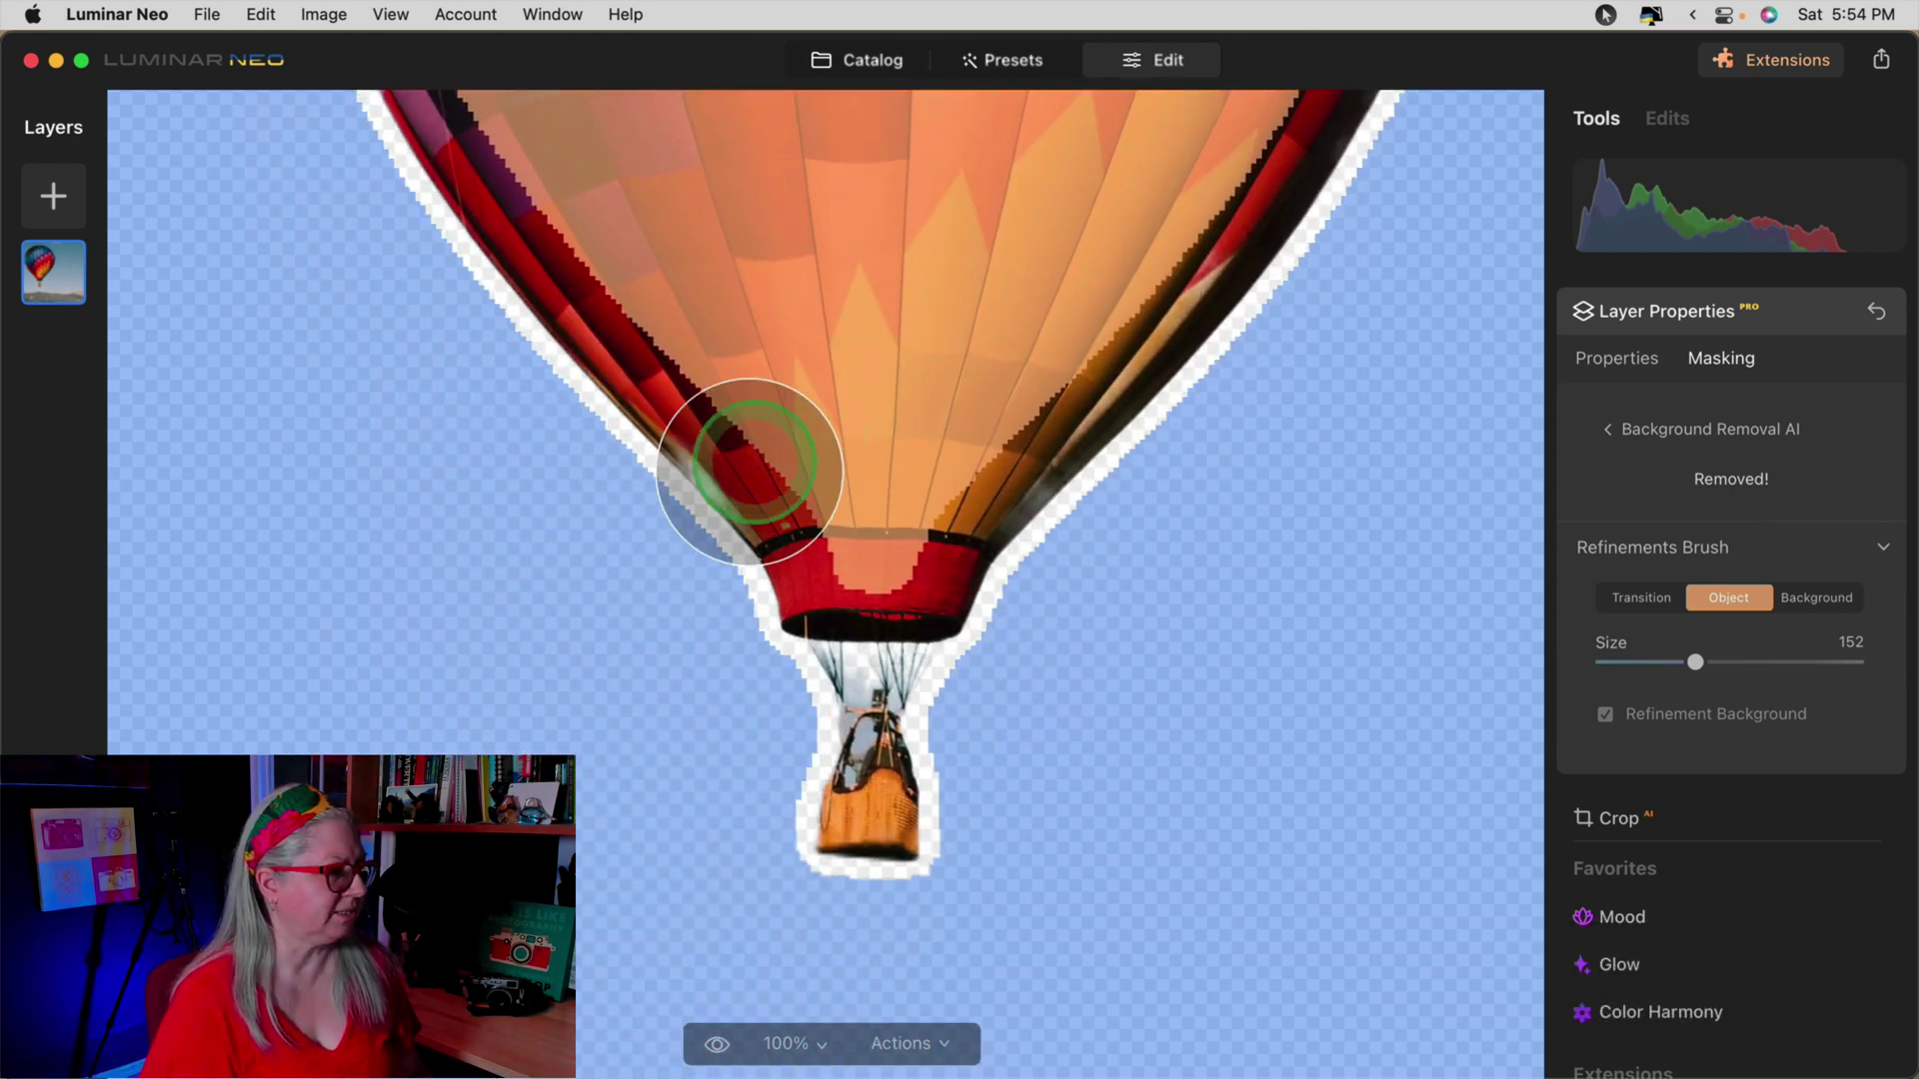
Step: Restore the balloon's lower left and right edges with a size-55 brush, then choose Transition mode
left_click(1637, 661)
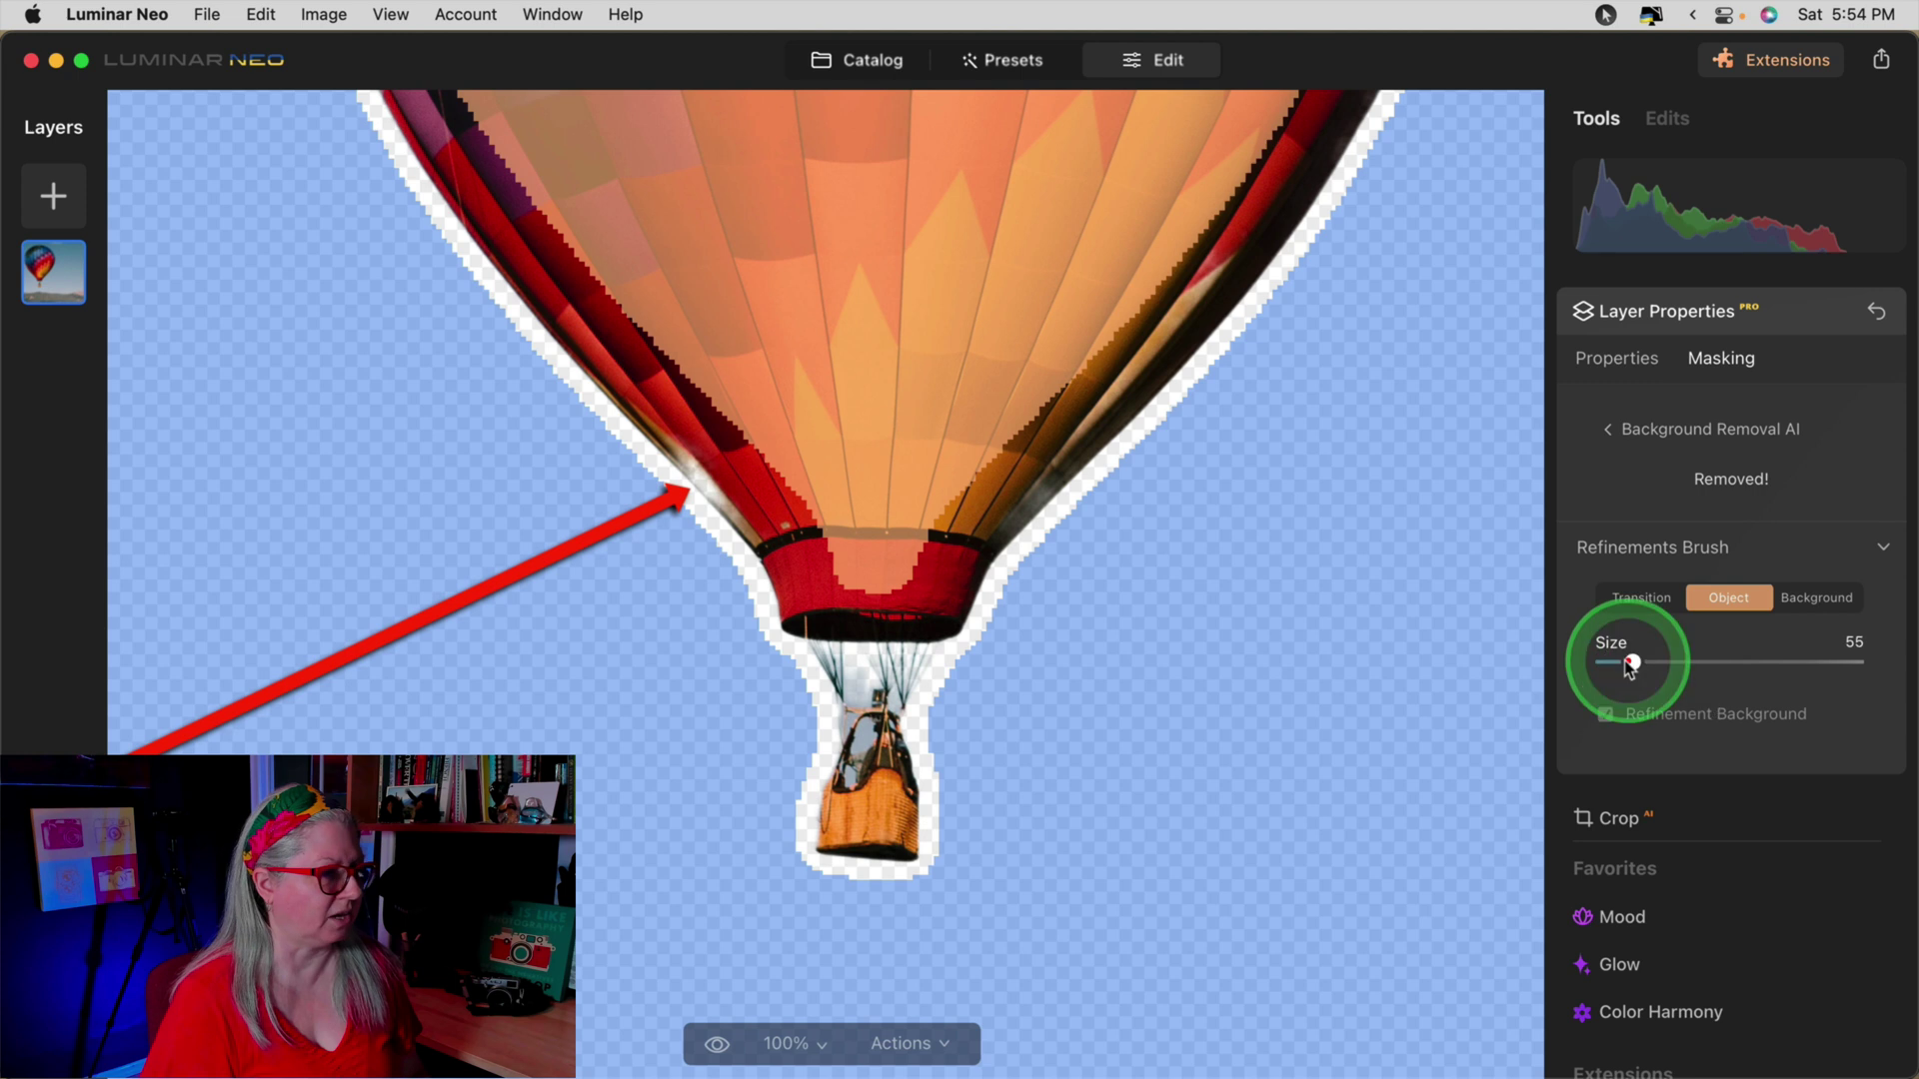
mouse_move(743, 463)
left_mouse_down()
mouse_move(728, 441)
mouse_move(804, 542)
mouse_move(854, 547)
left_mouse_up()
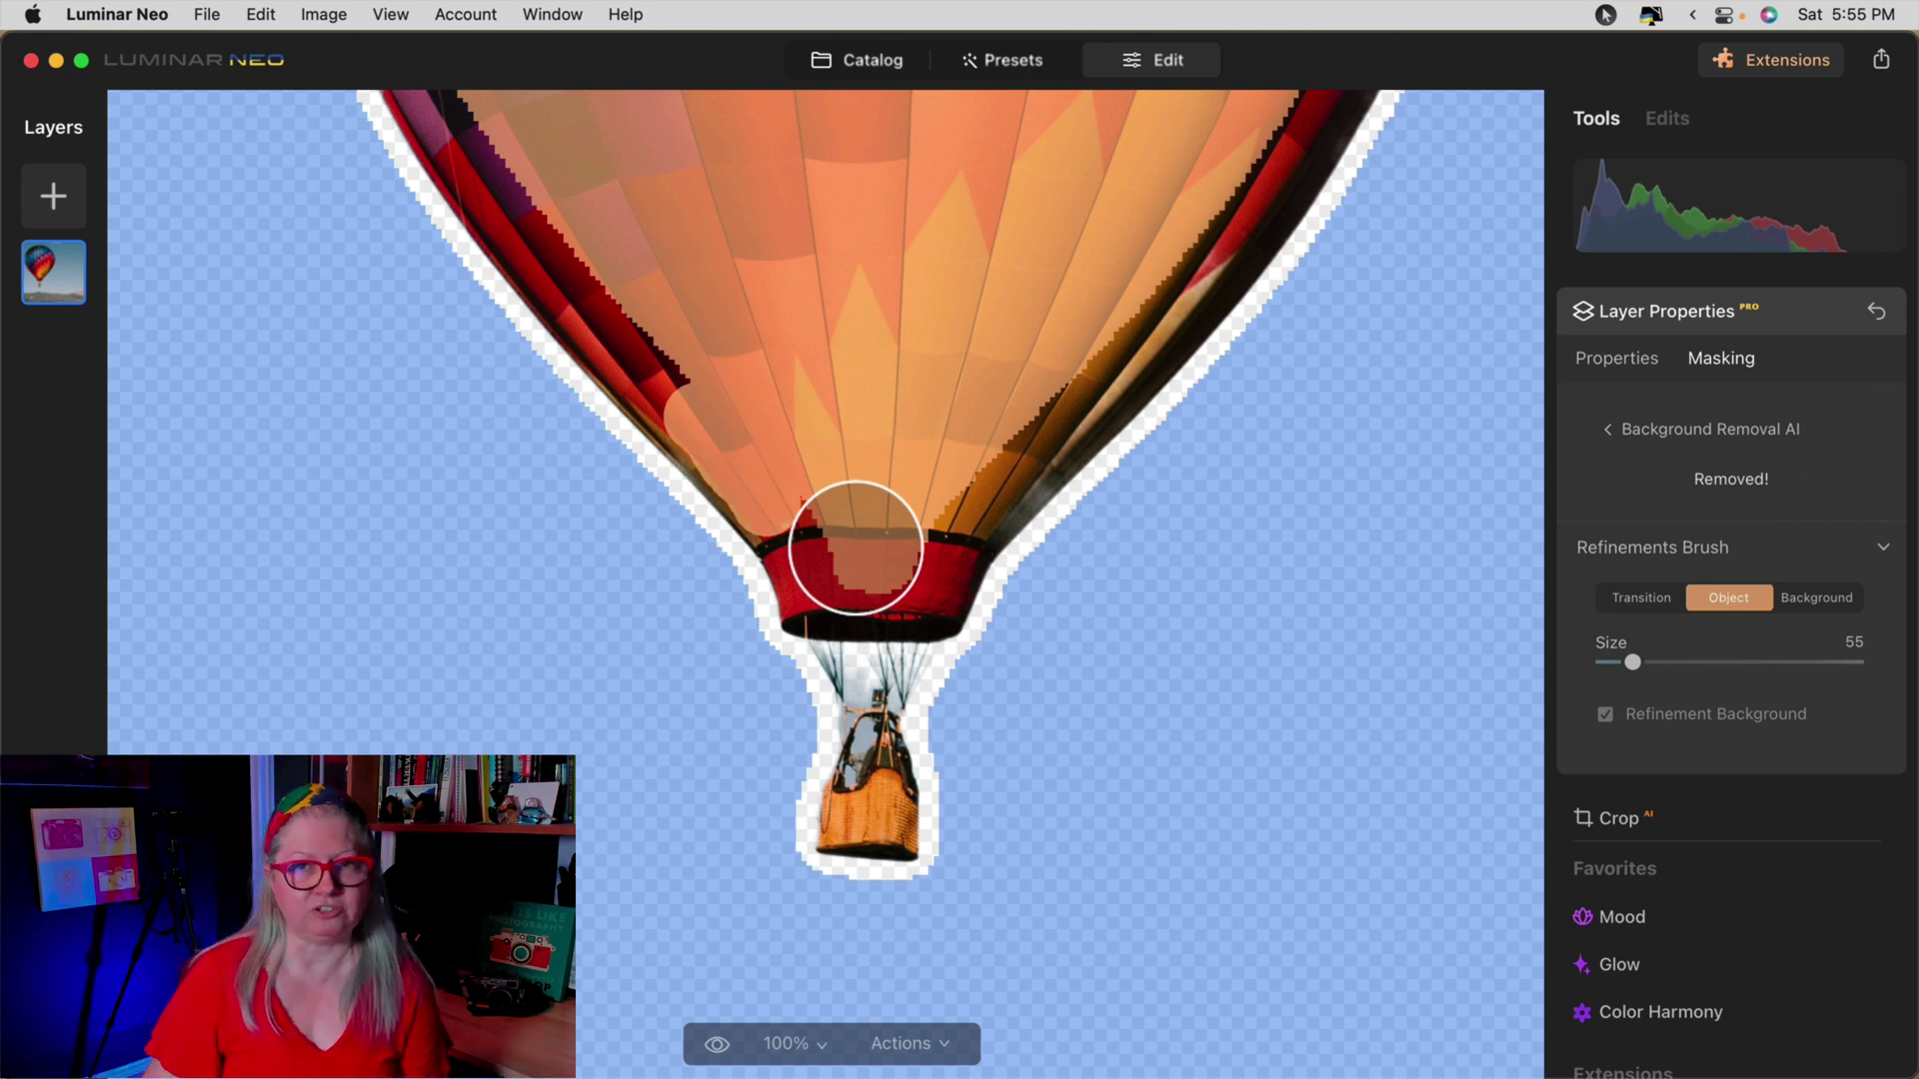
mouse_move(856, 548)
left_mouse_down()
mouse_move(772, 544)
mouse_move(713, 489)
mouse_move(787, 589)
left_mouse_up()
mouse_move(950, 499)
left_mouse_down()
mouse_move(1058, 484)
mouse_move(977, 553)
left_mouse_up()
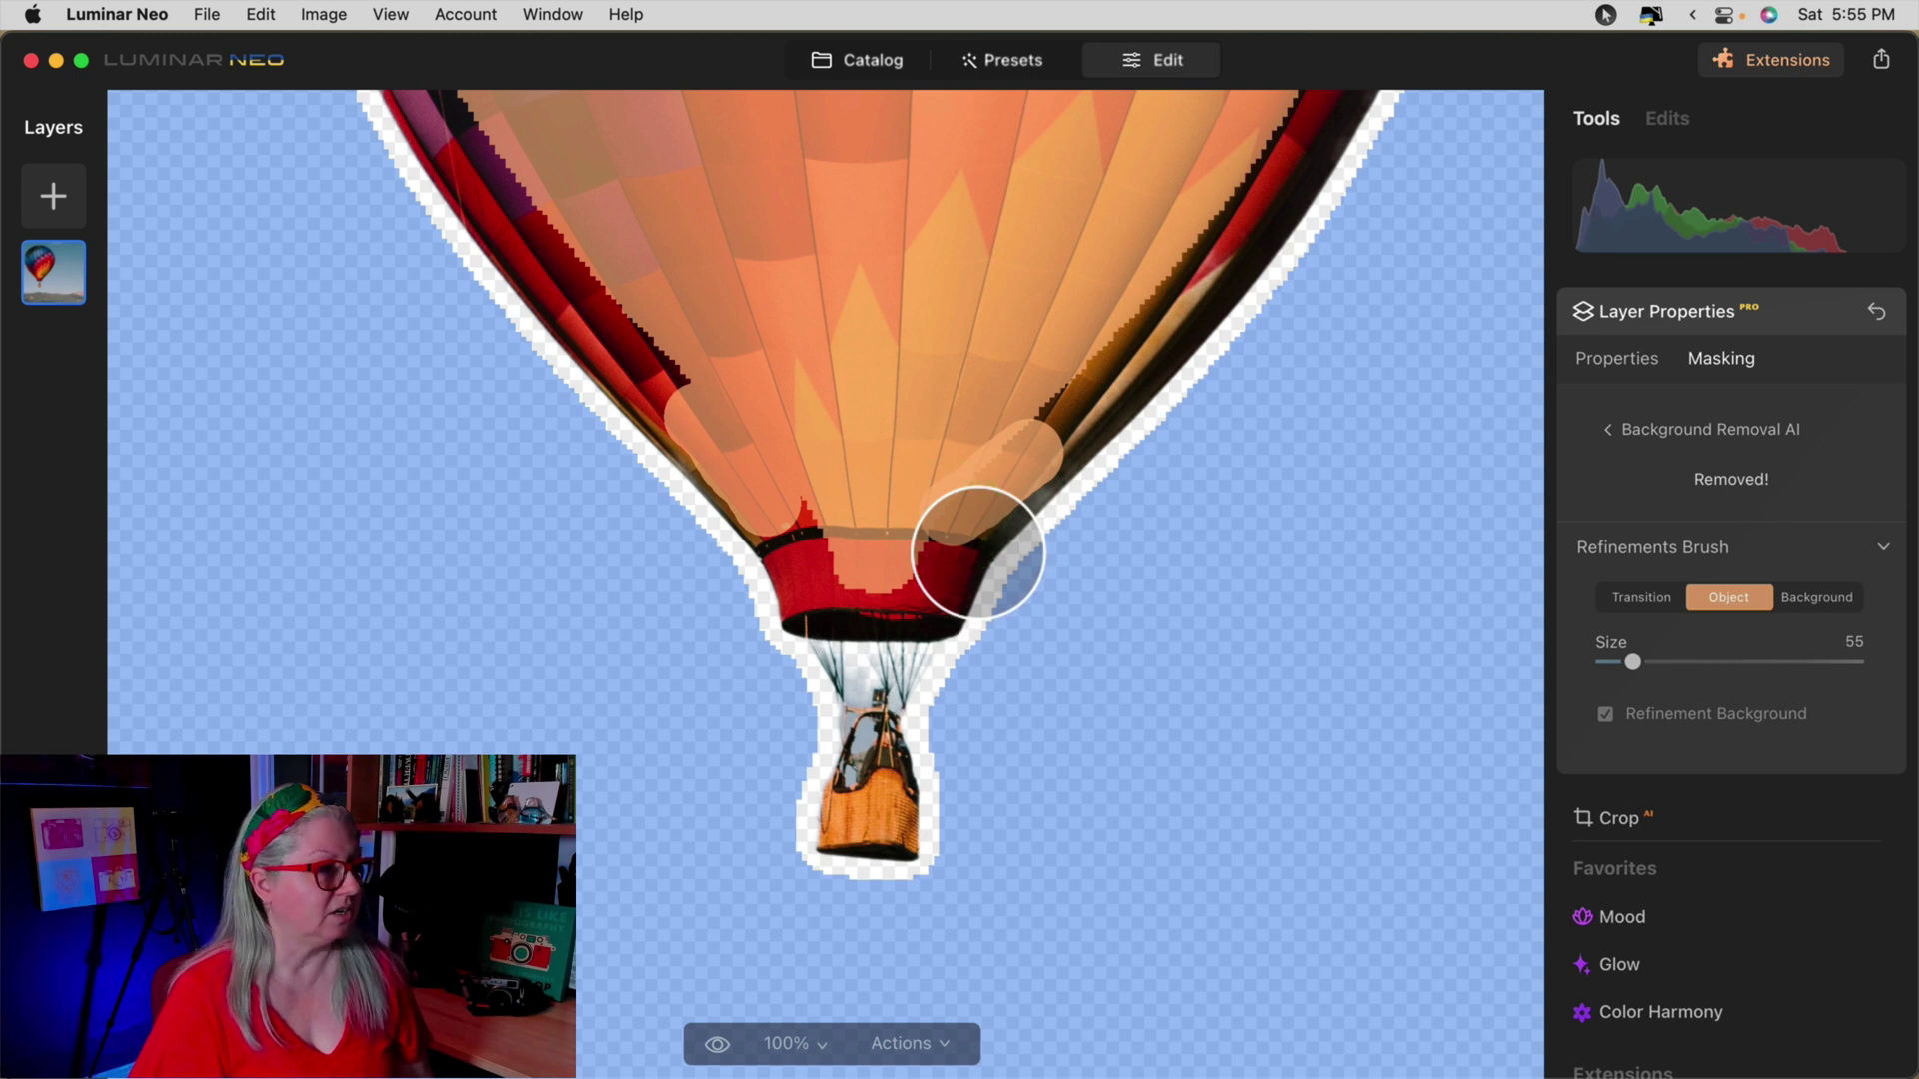
mouse_move(977, 553)
left_mouse_down()
mouse_move(1115, 426)
mouse_move(985, 599)
mouse_move(905, 787)
mouse_move(946, 748)
mouse_move(879, 744)
mouse_move(868, 846)
left_mouse_up()
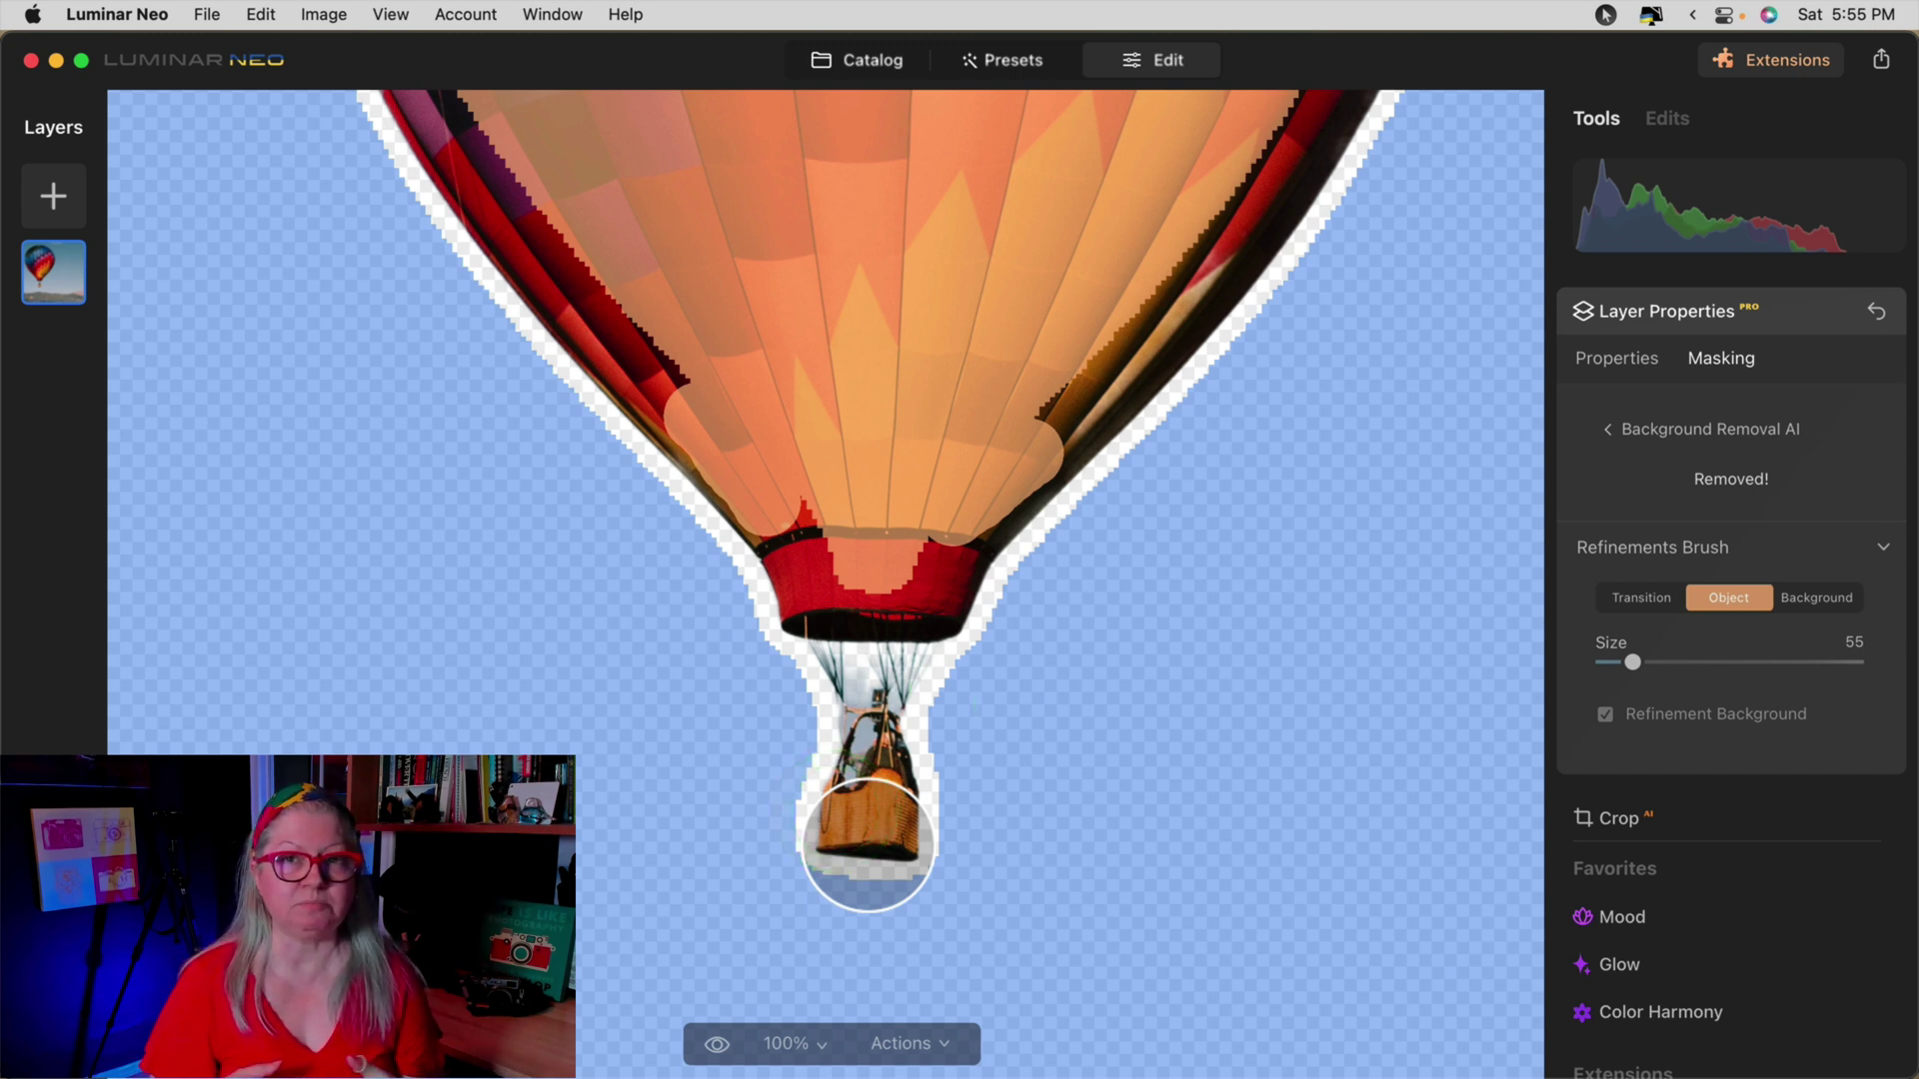
left_click_drag(1429, 769, 1621, 604)
left_click(1635, 605)
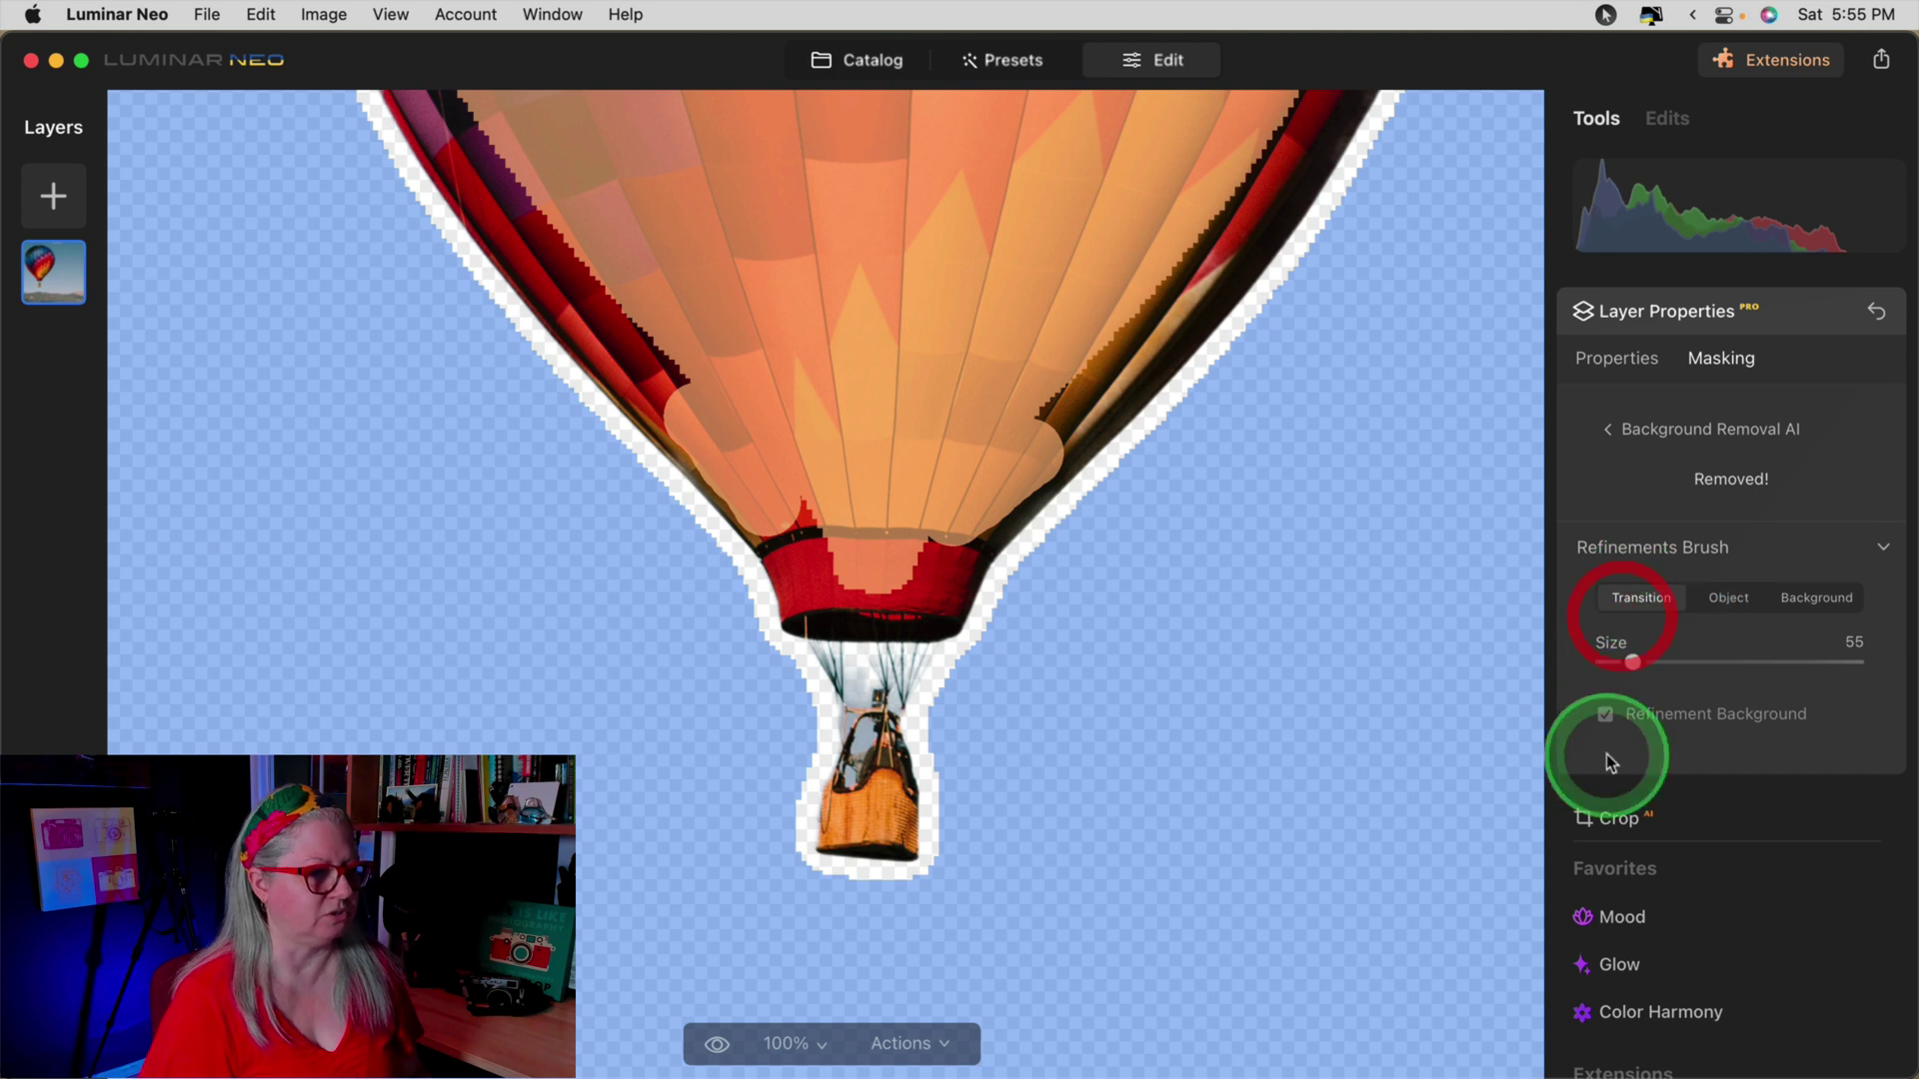
Step: Refine the rope and basket edges with a size-30 Transition brush, zooming to 200% and back
key("bracketleft")
key("bracketleft")
key("bracketleft")
key("bracketleft")
key("bracketleft")
mouse_move(913, 655)
left_mouse_down()
mouse_move(835, 686)
mouse_move(856, 699)
mouse_move(870, 672)
mouse_move(900, 692)
left_mouse_up()
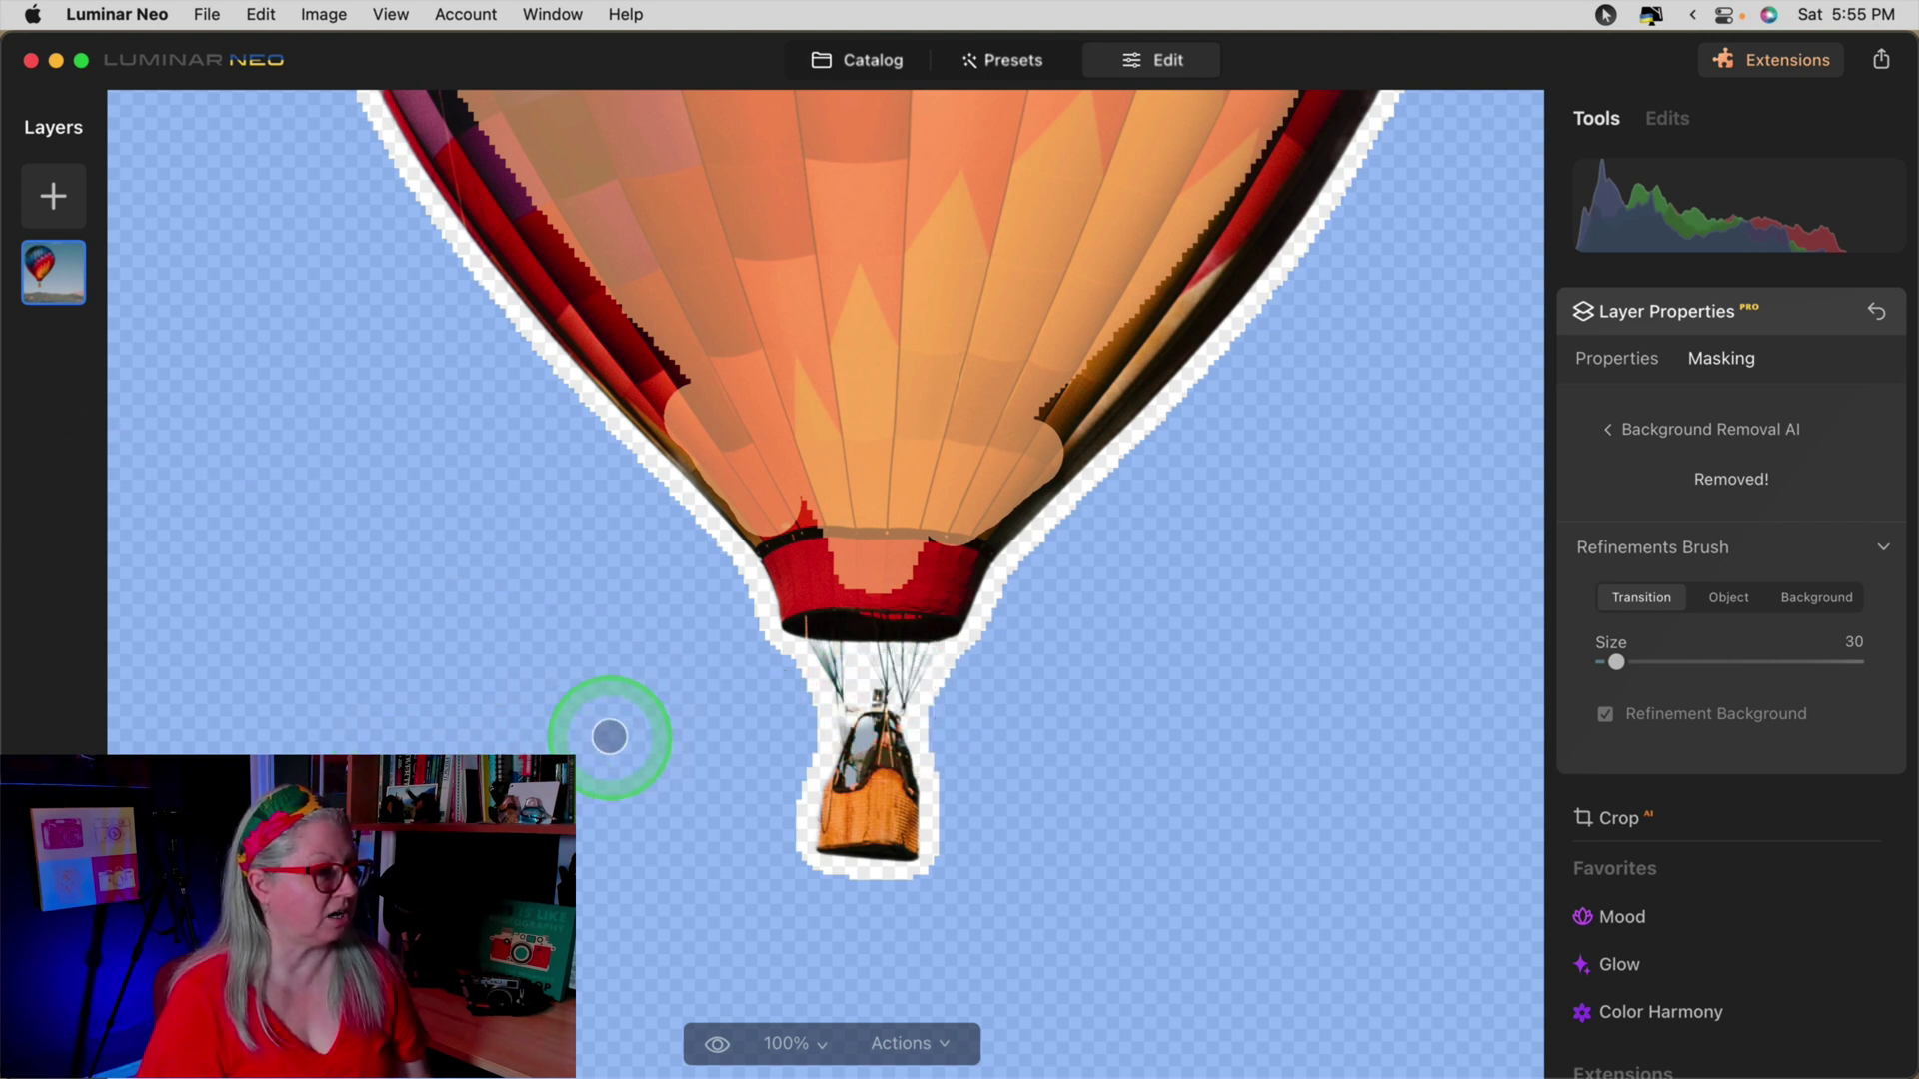
left_click_drag(831, 660, 800, 651)
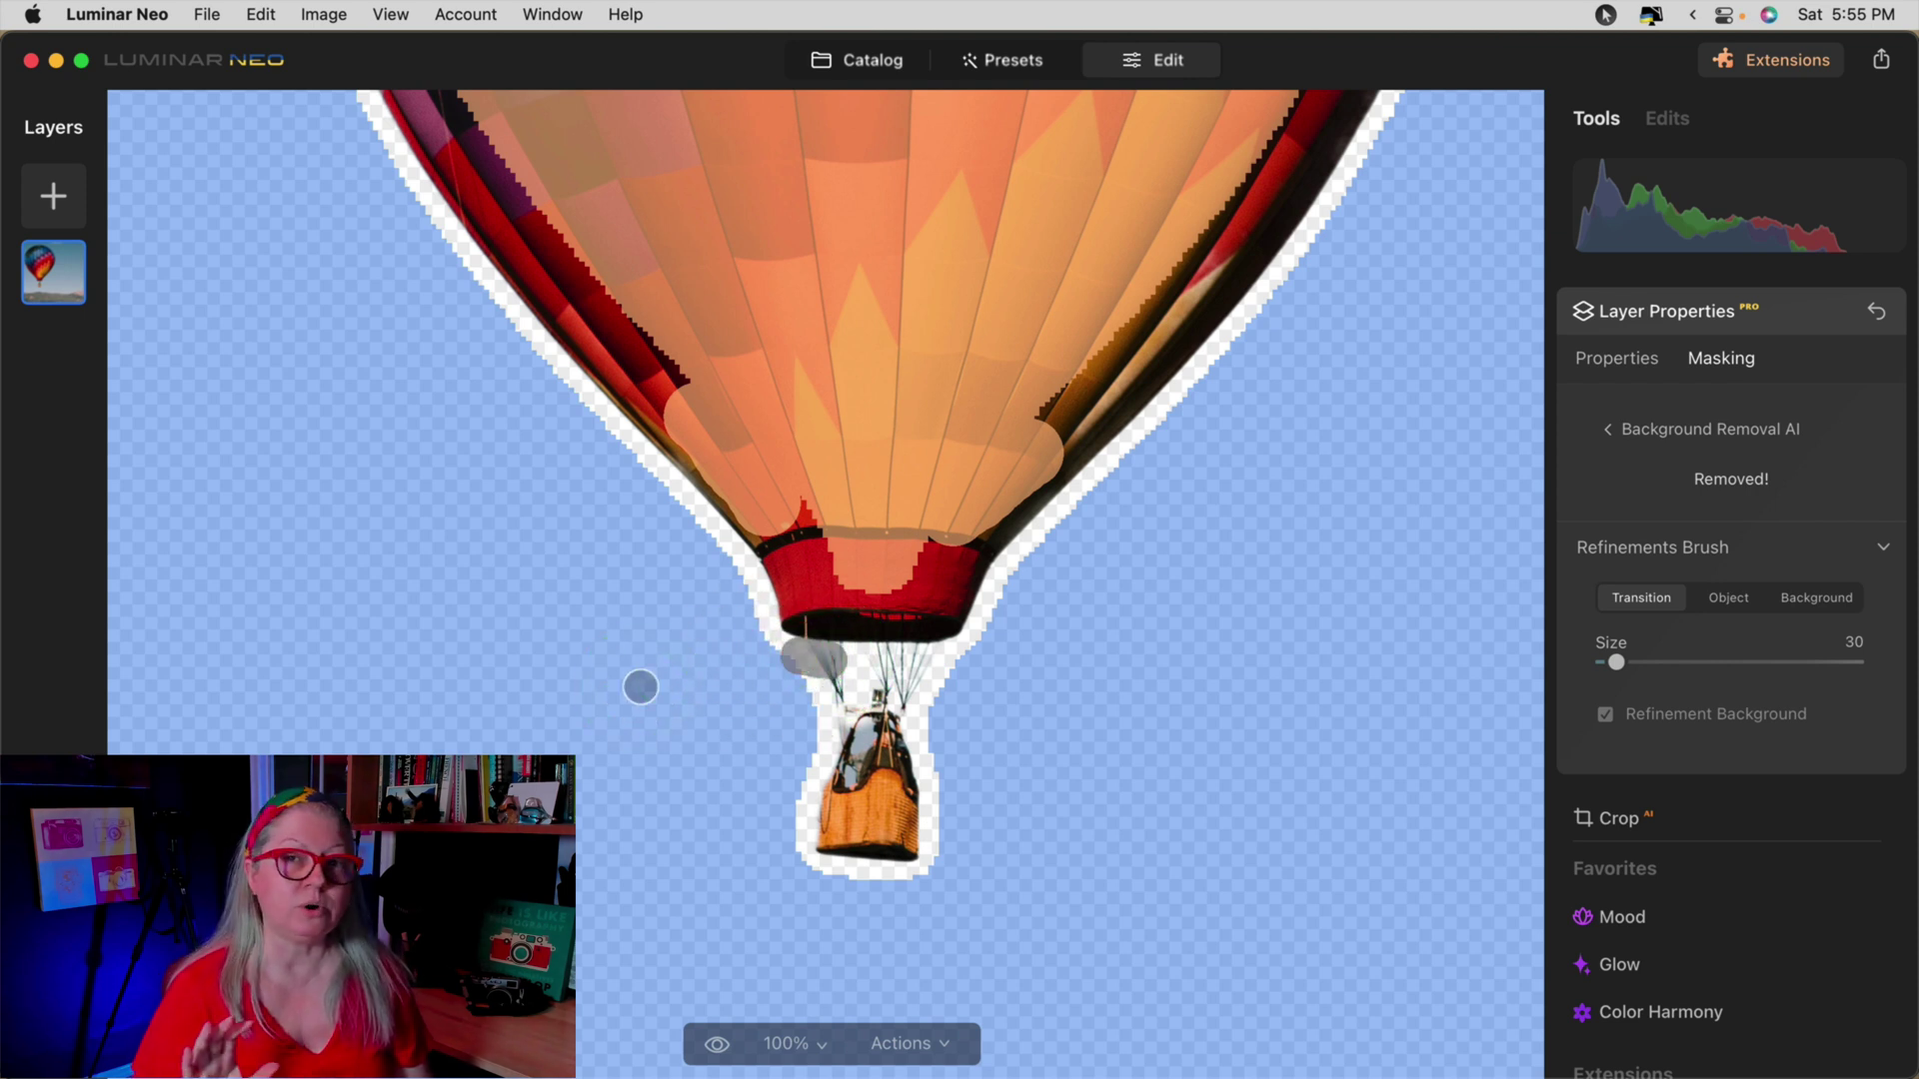
left_click_drag(850, 754, 866, 737)
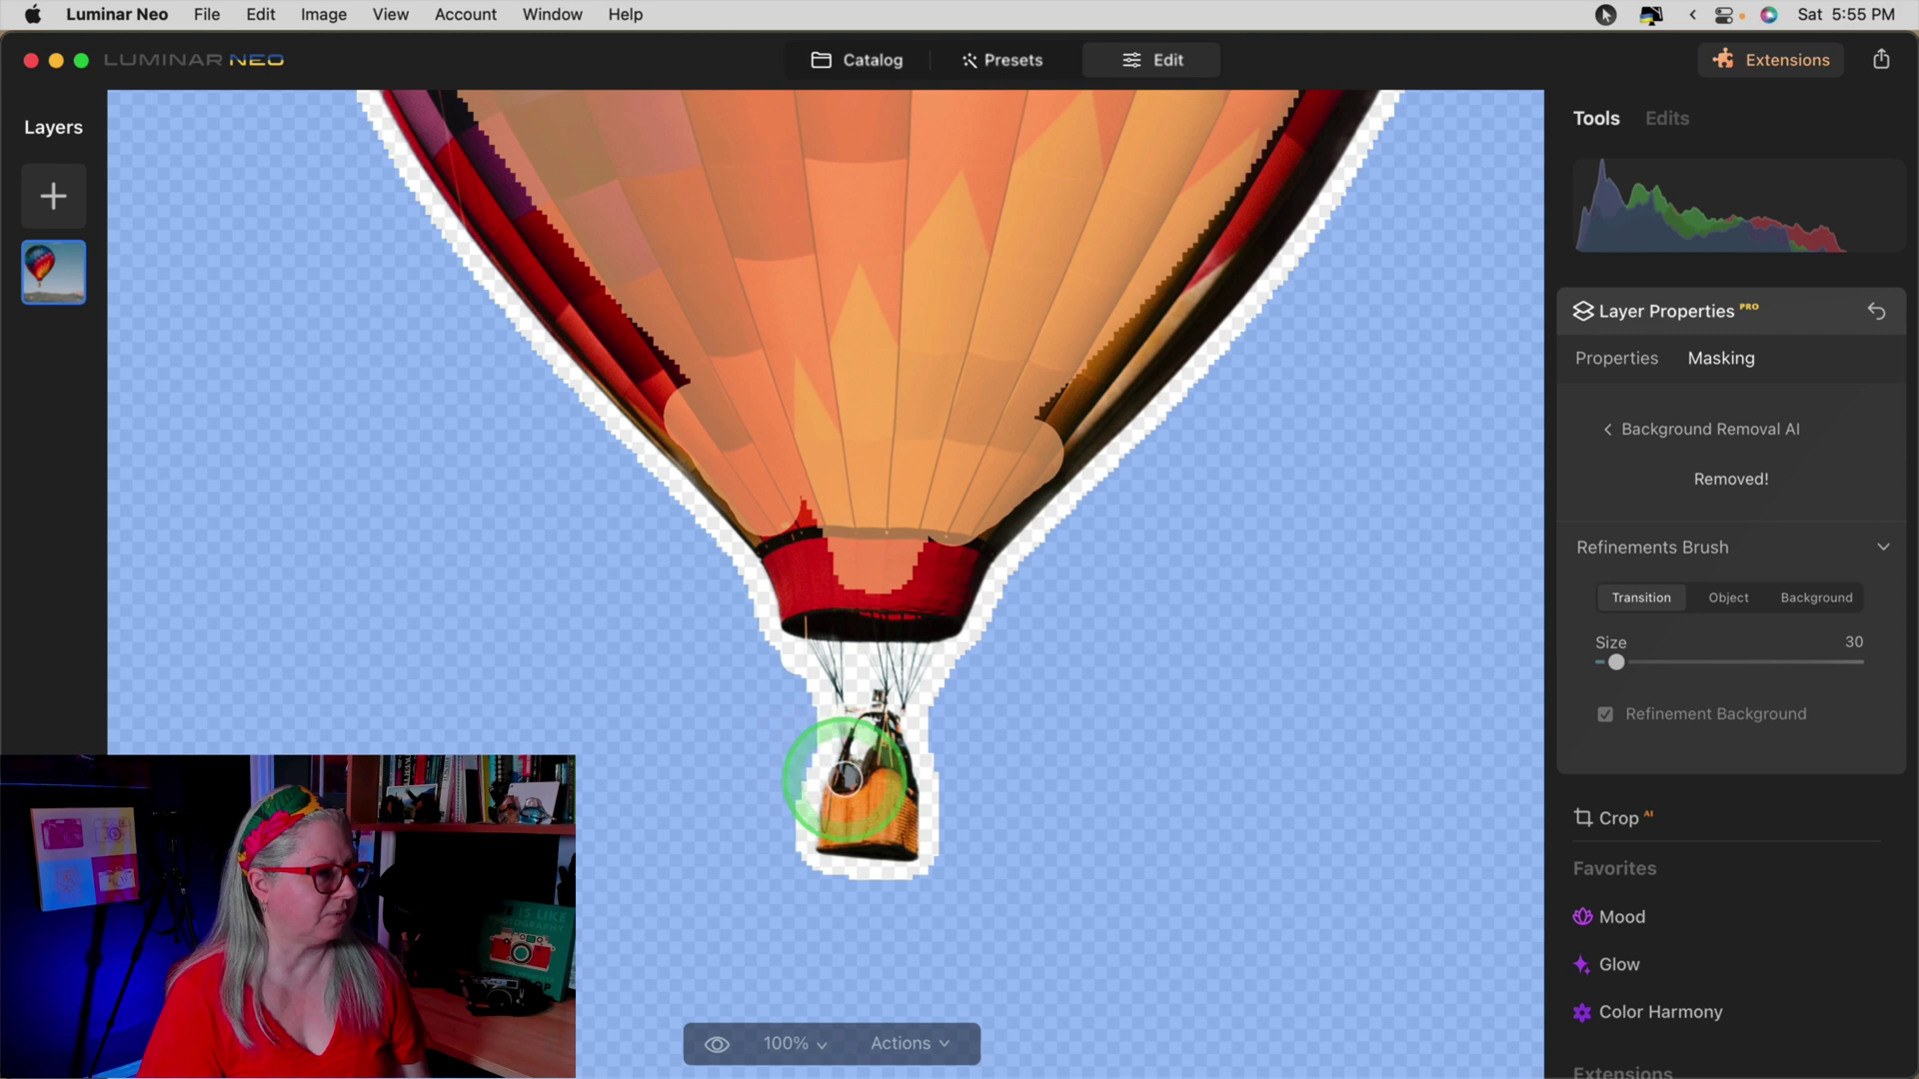
key("super+equal")
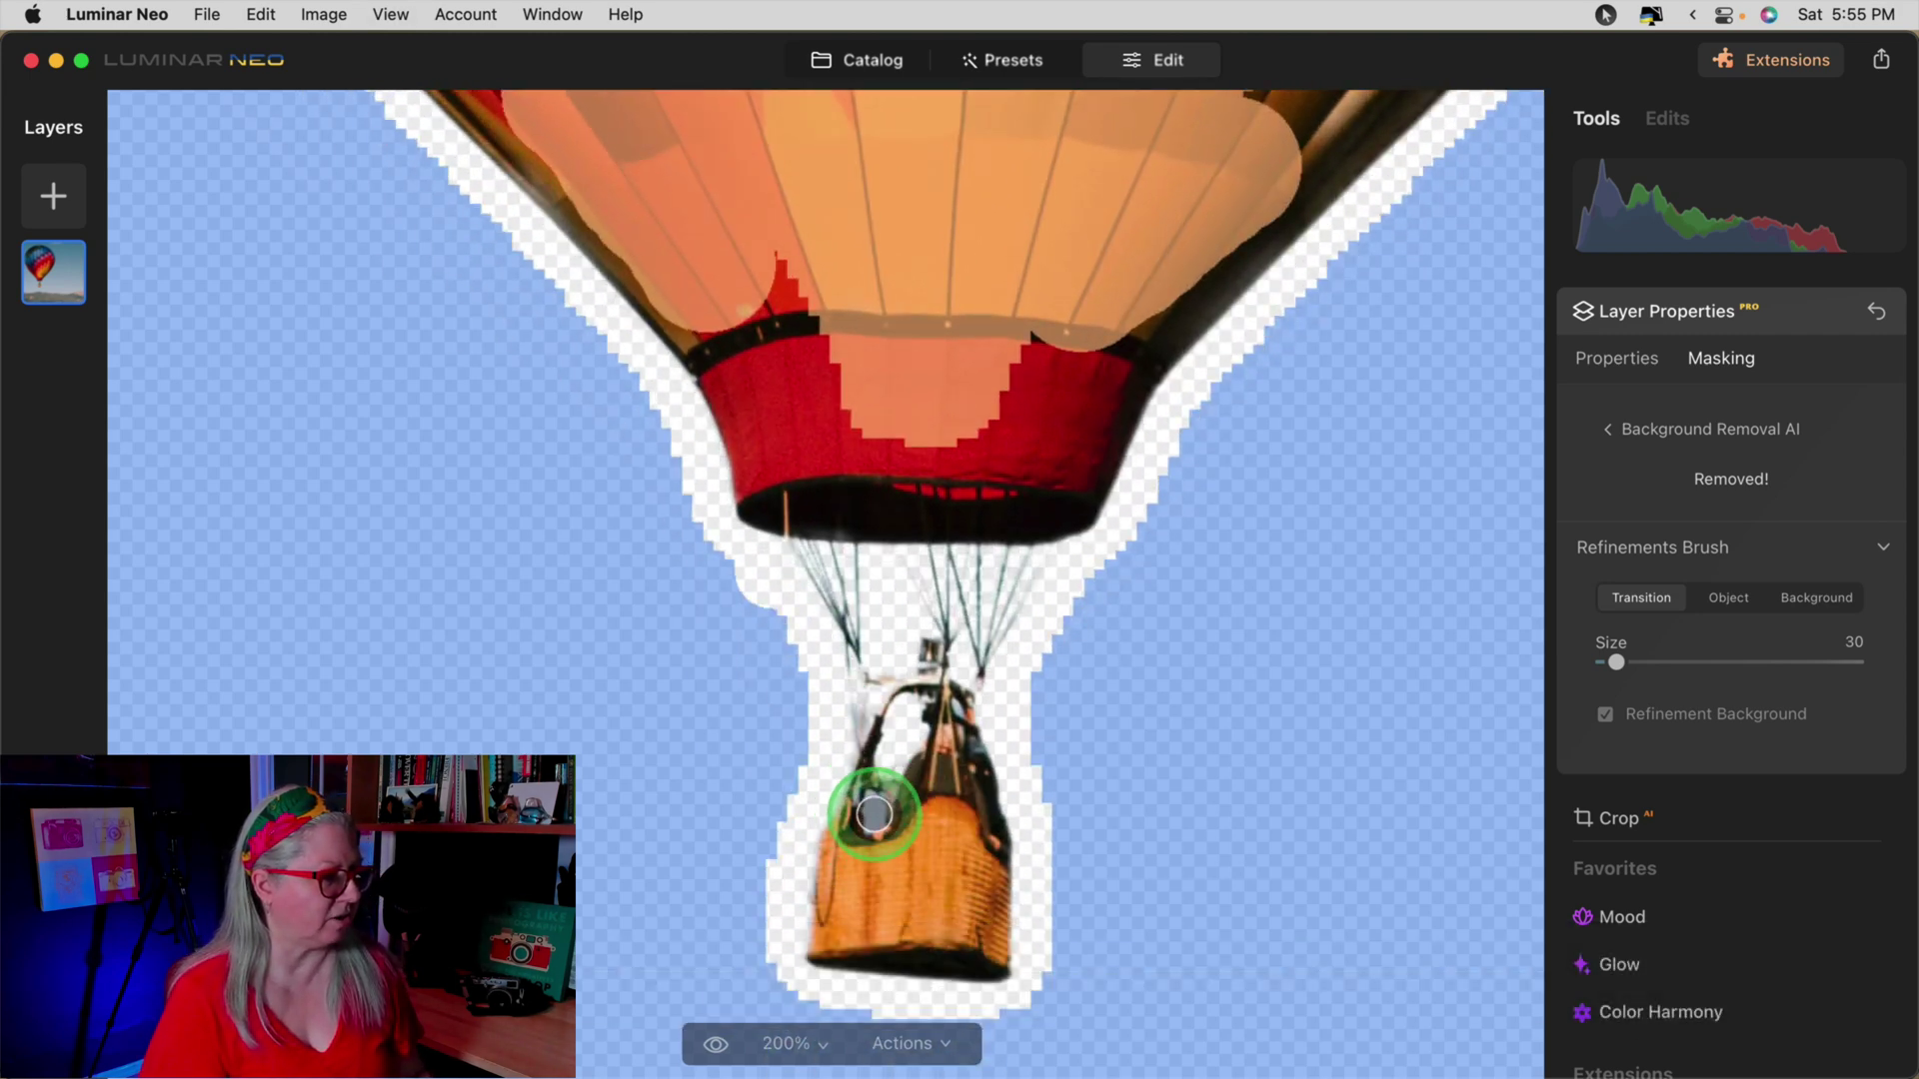
left_click(862, 809)
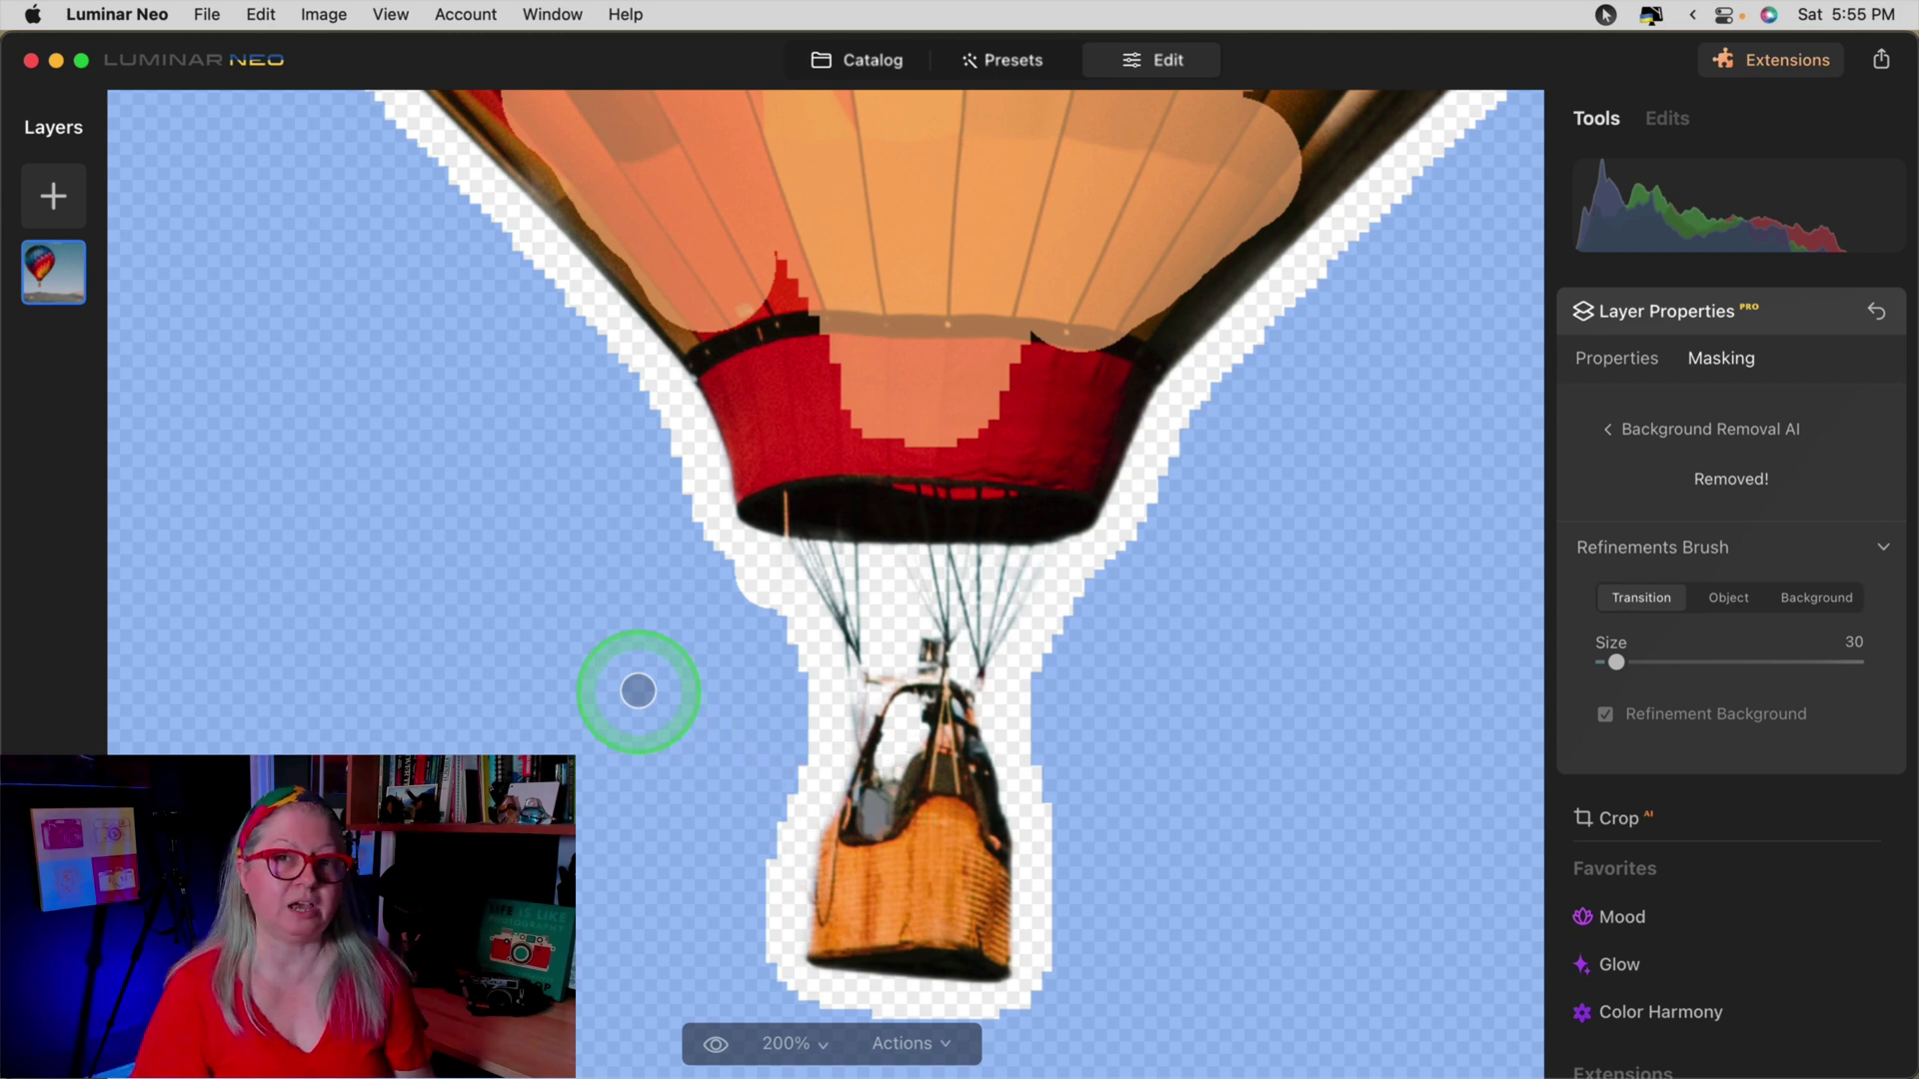
key("super+minus")
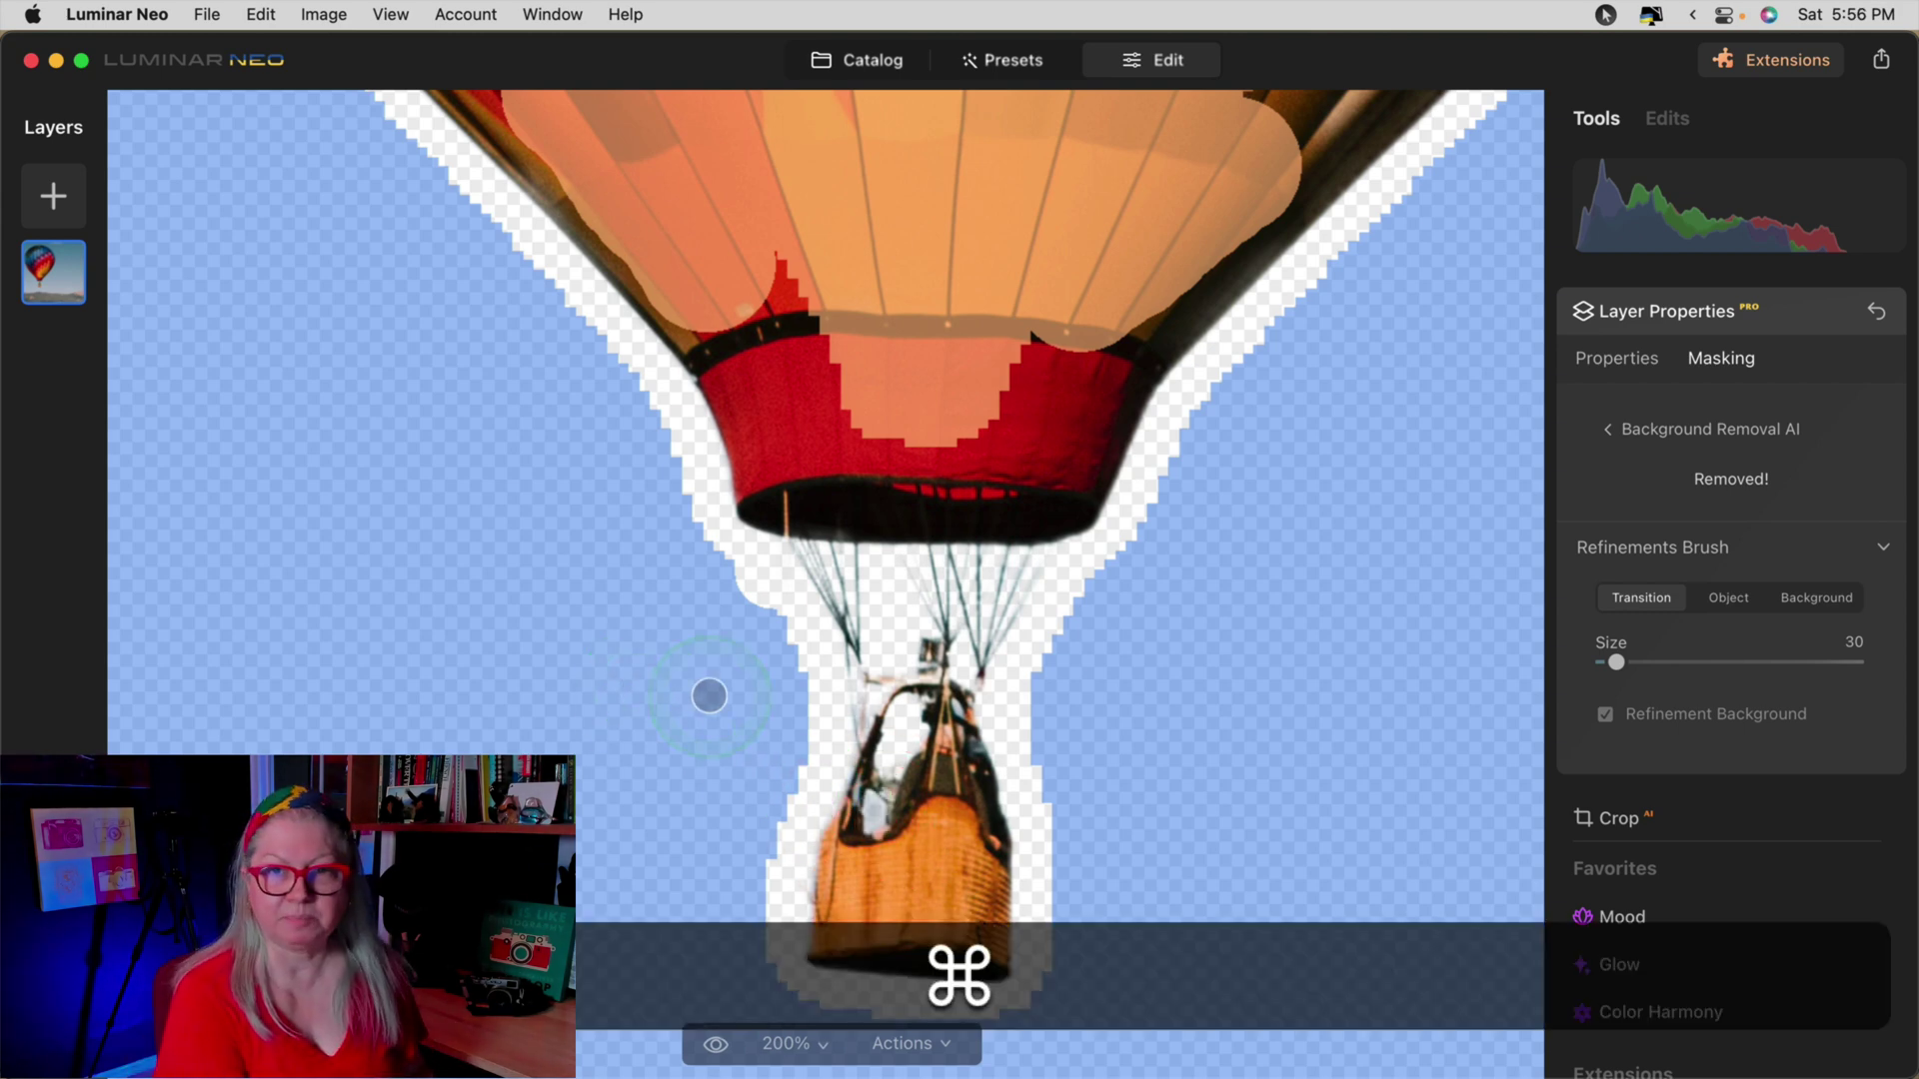
Step: Refine the balloon's right edge with a stroke running up toward the top
scroll(1002, 608, "up", 10)
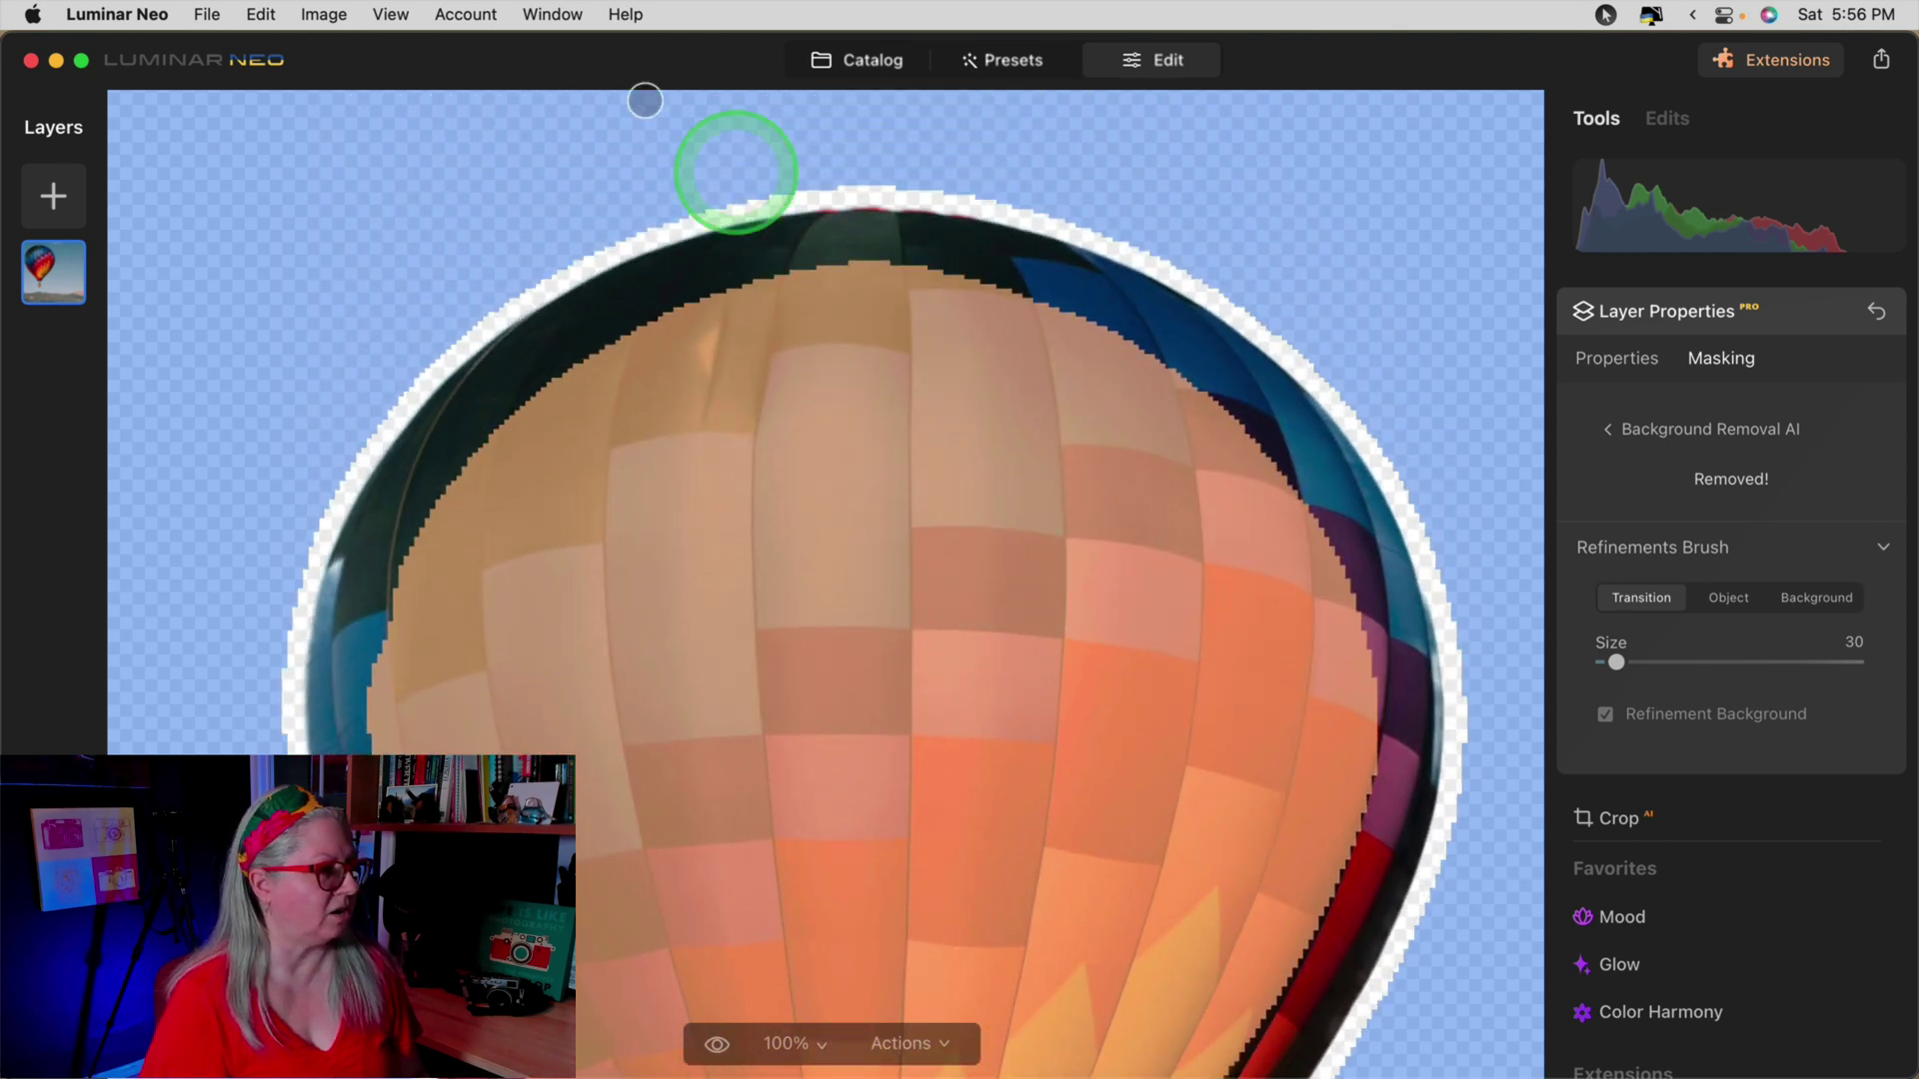
left_click(1634, 596)
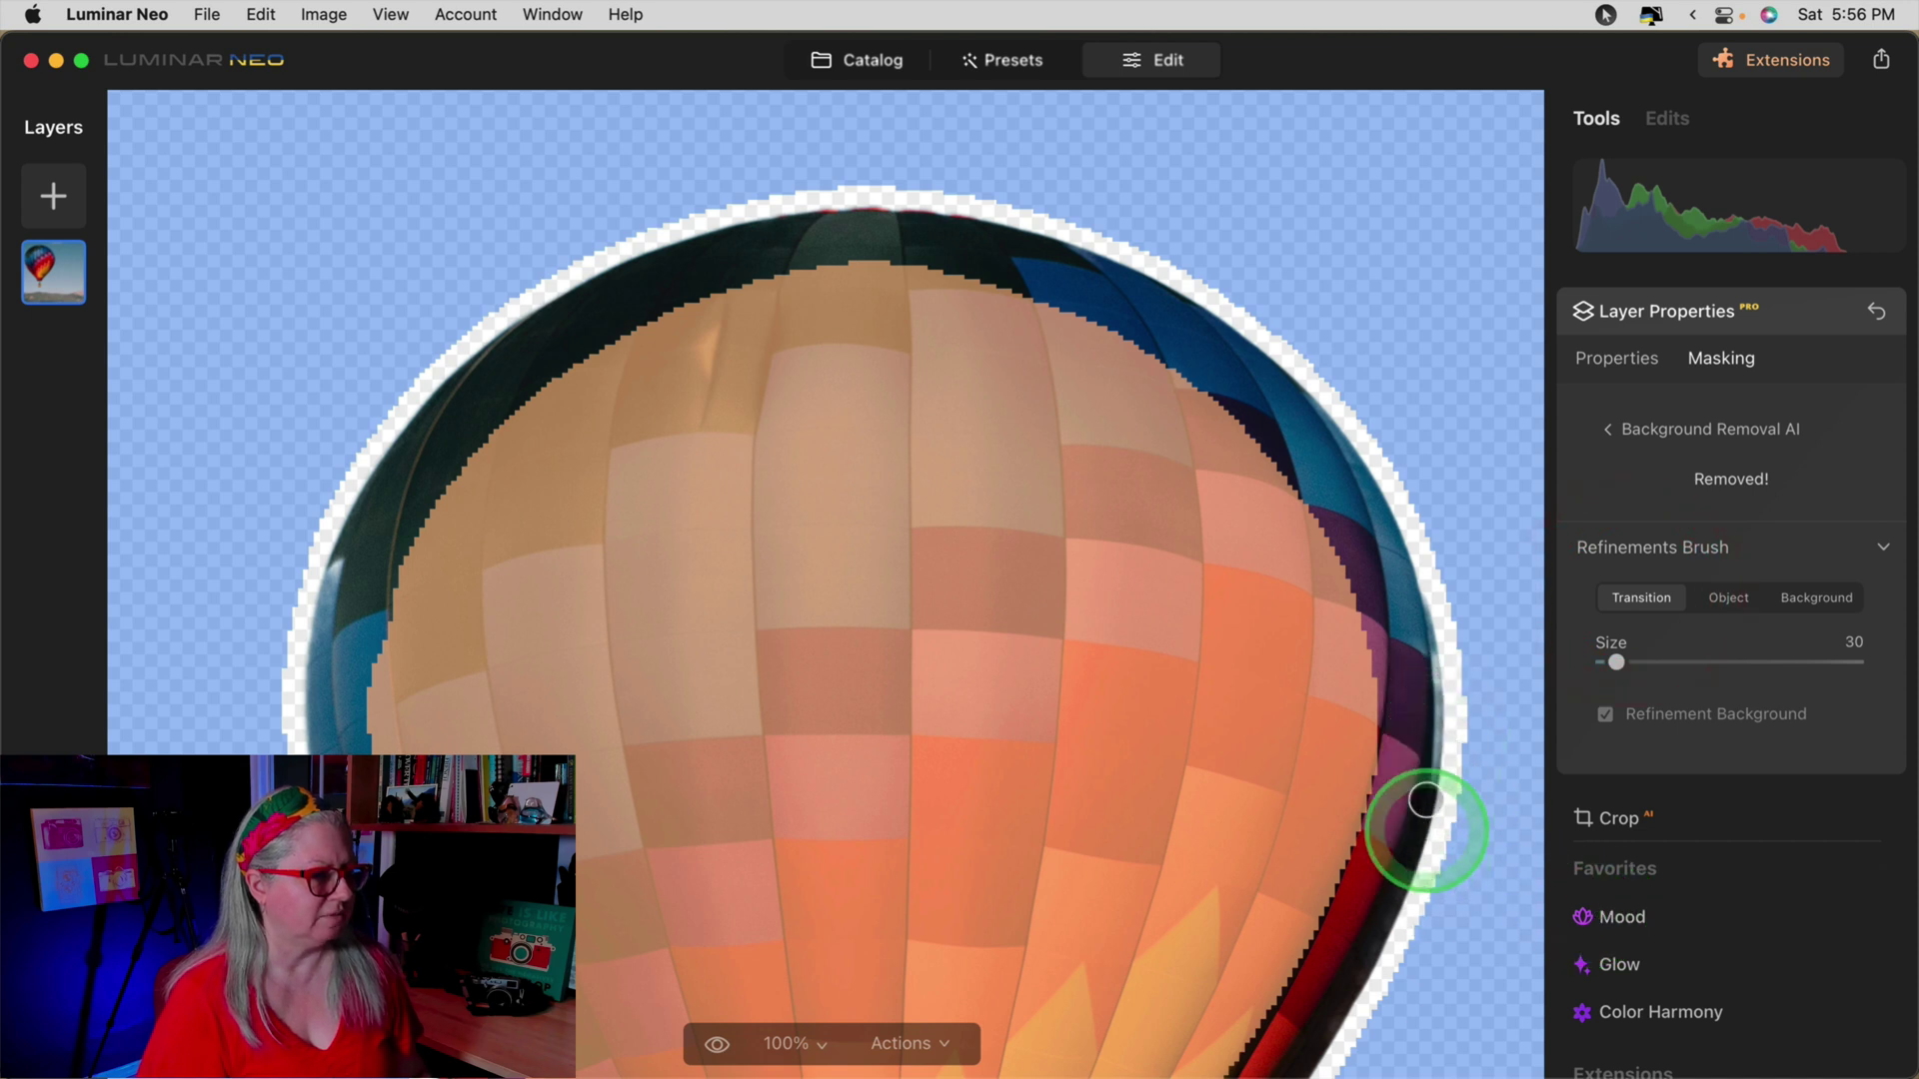
left_click_drag(1400, 939, 1441, 697)
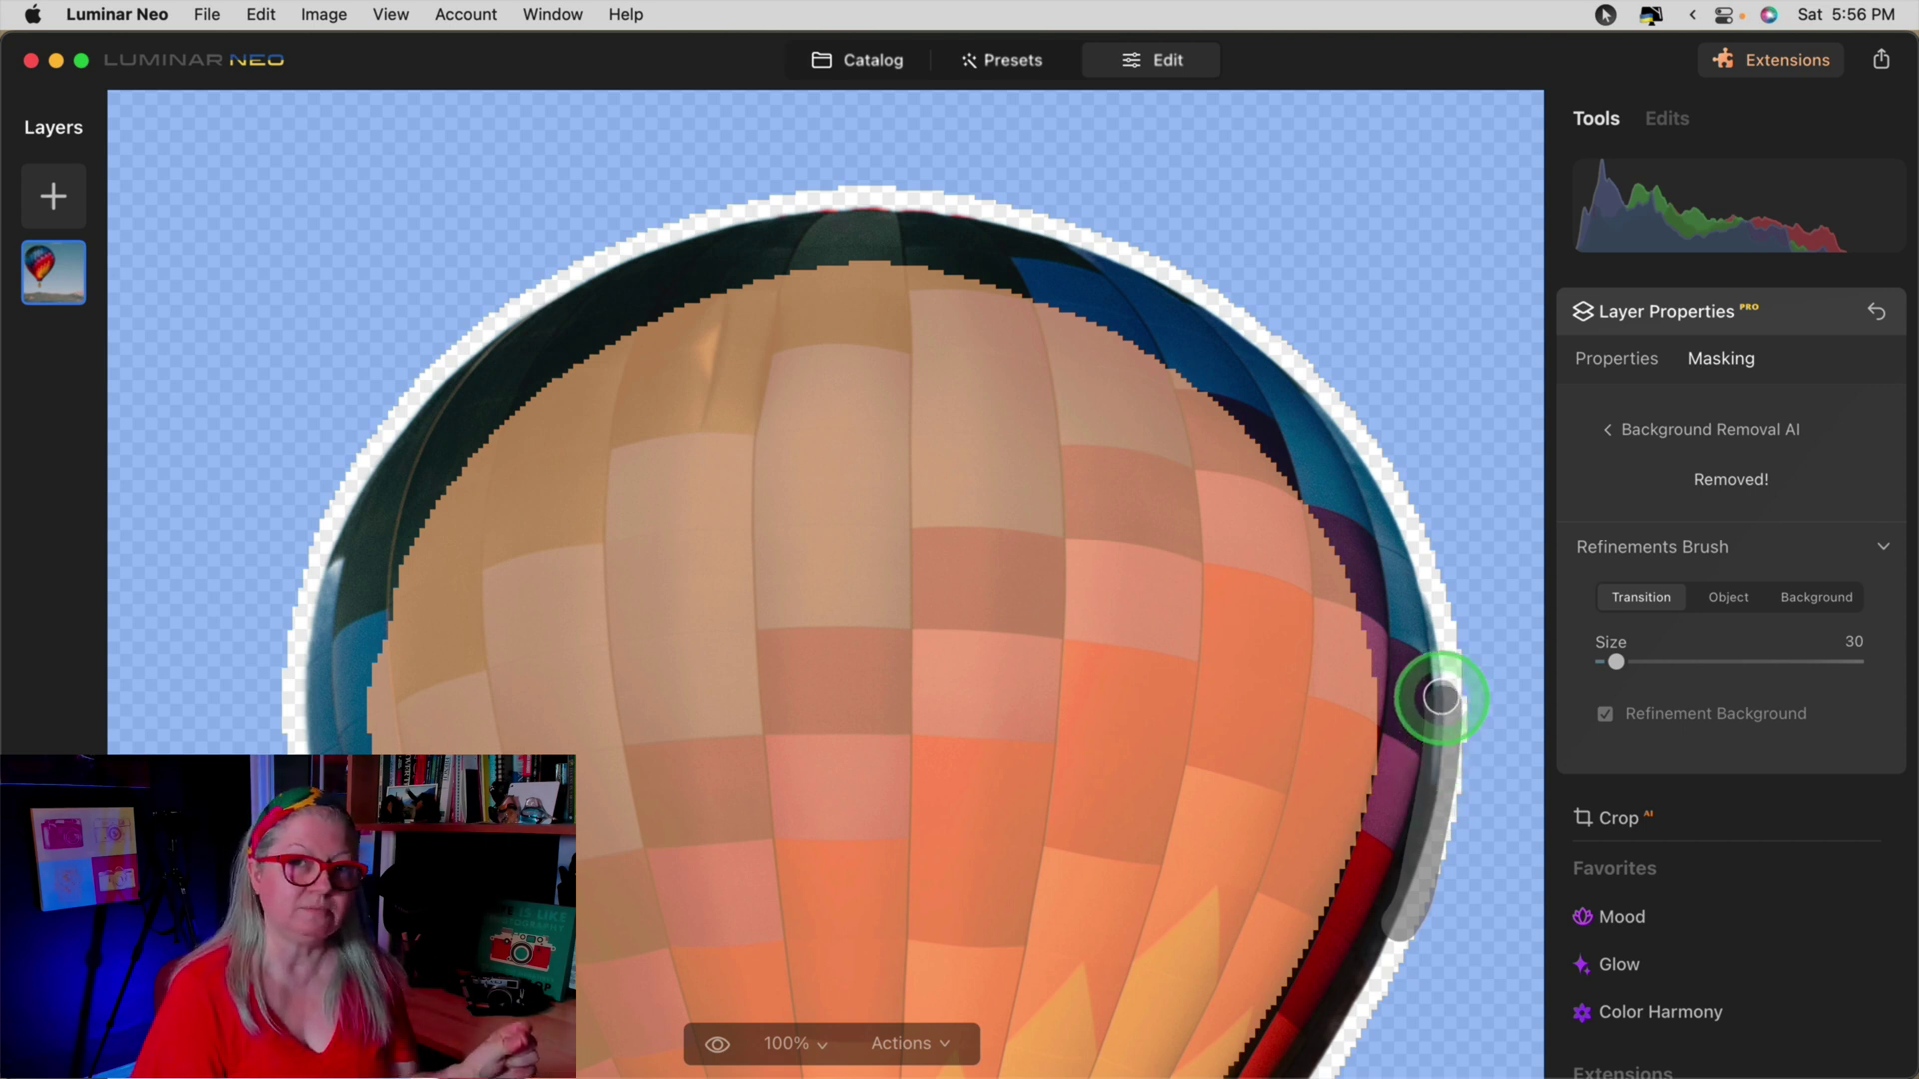
mouse_move(1441, 685)
left_mouse_down()
mouse_move(1423, 557)
mouse_move(1380, 475)
mouse_move(1212, 320)
left_mouse_up()
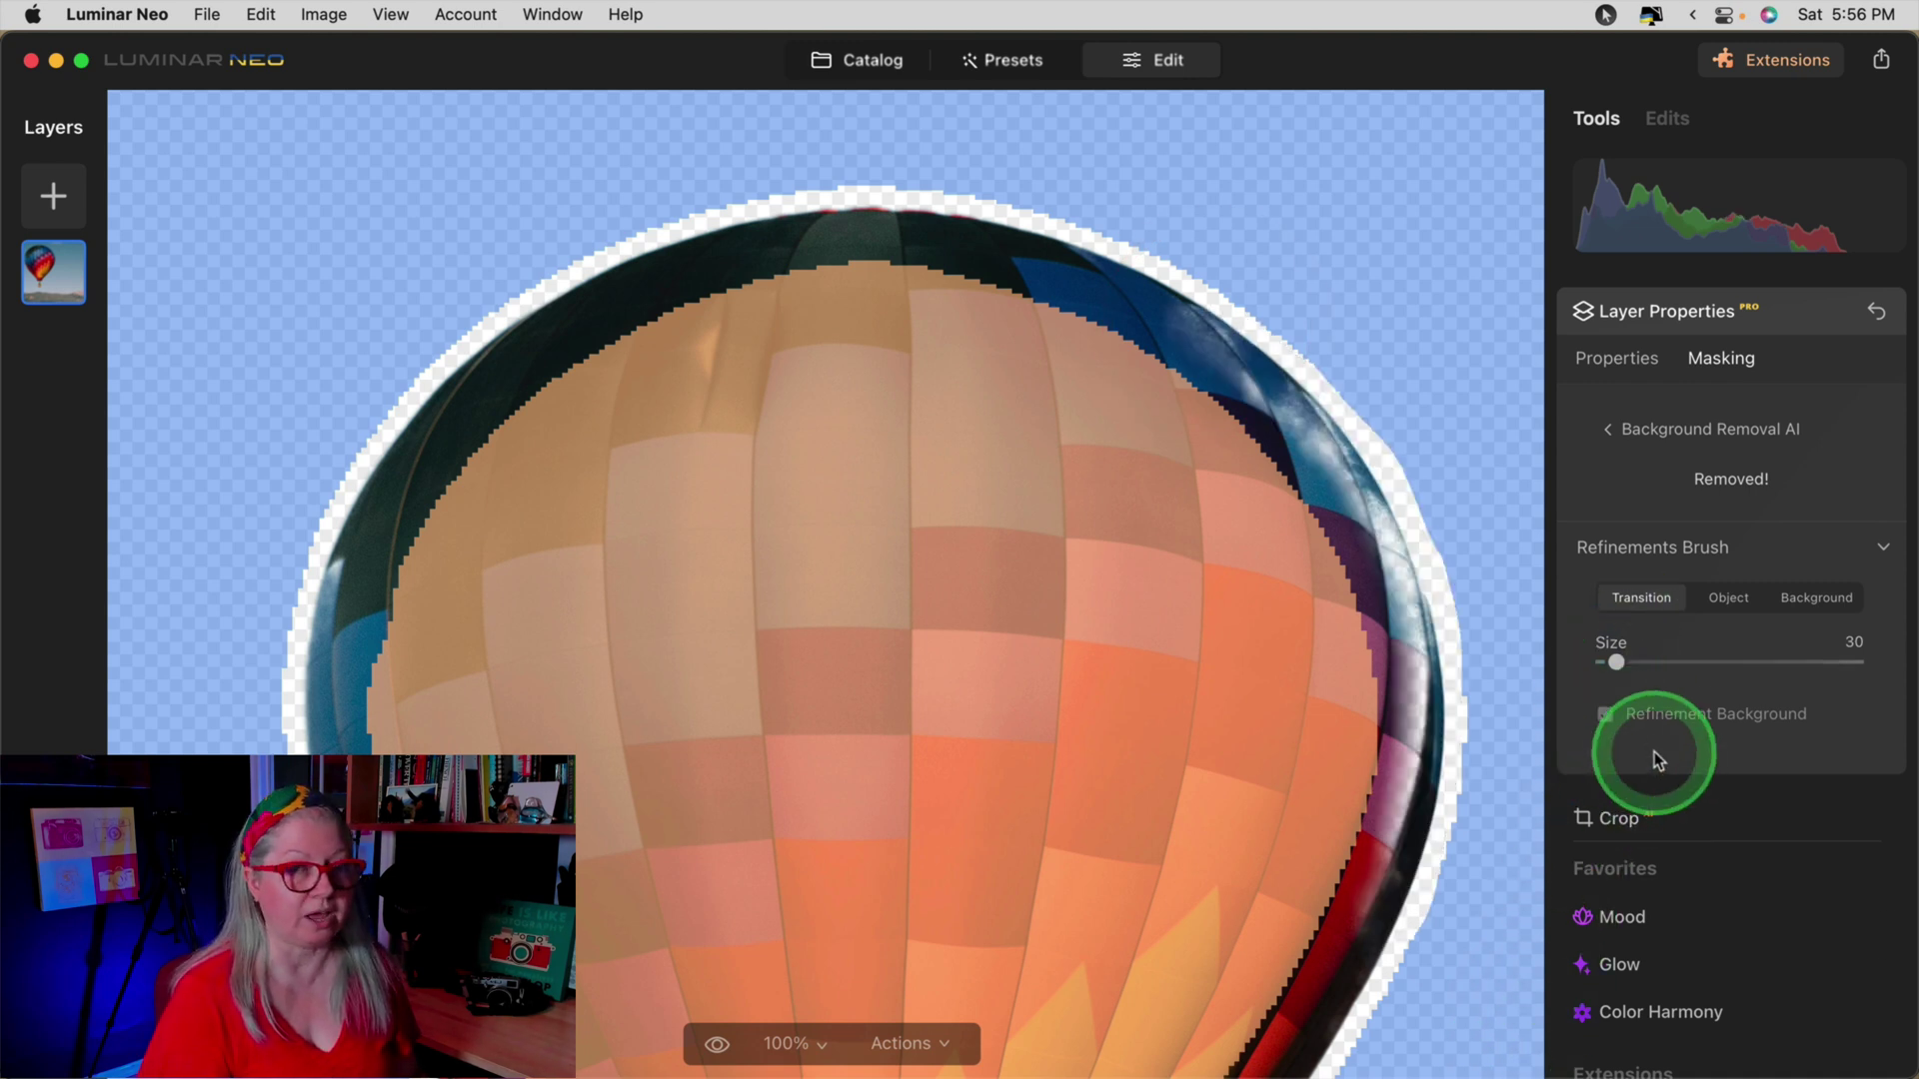
Step: Mark the balloon's upper-right rim as Object and soften its top edge with Transition
left_click(1729, 598)
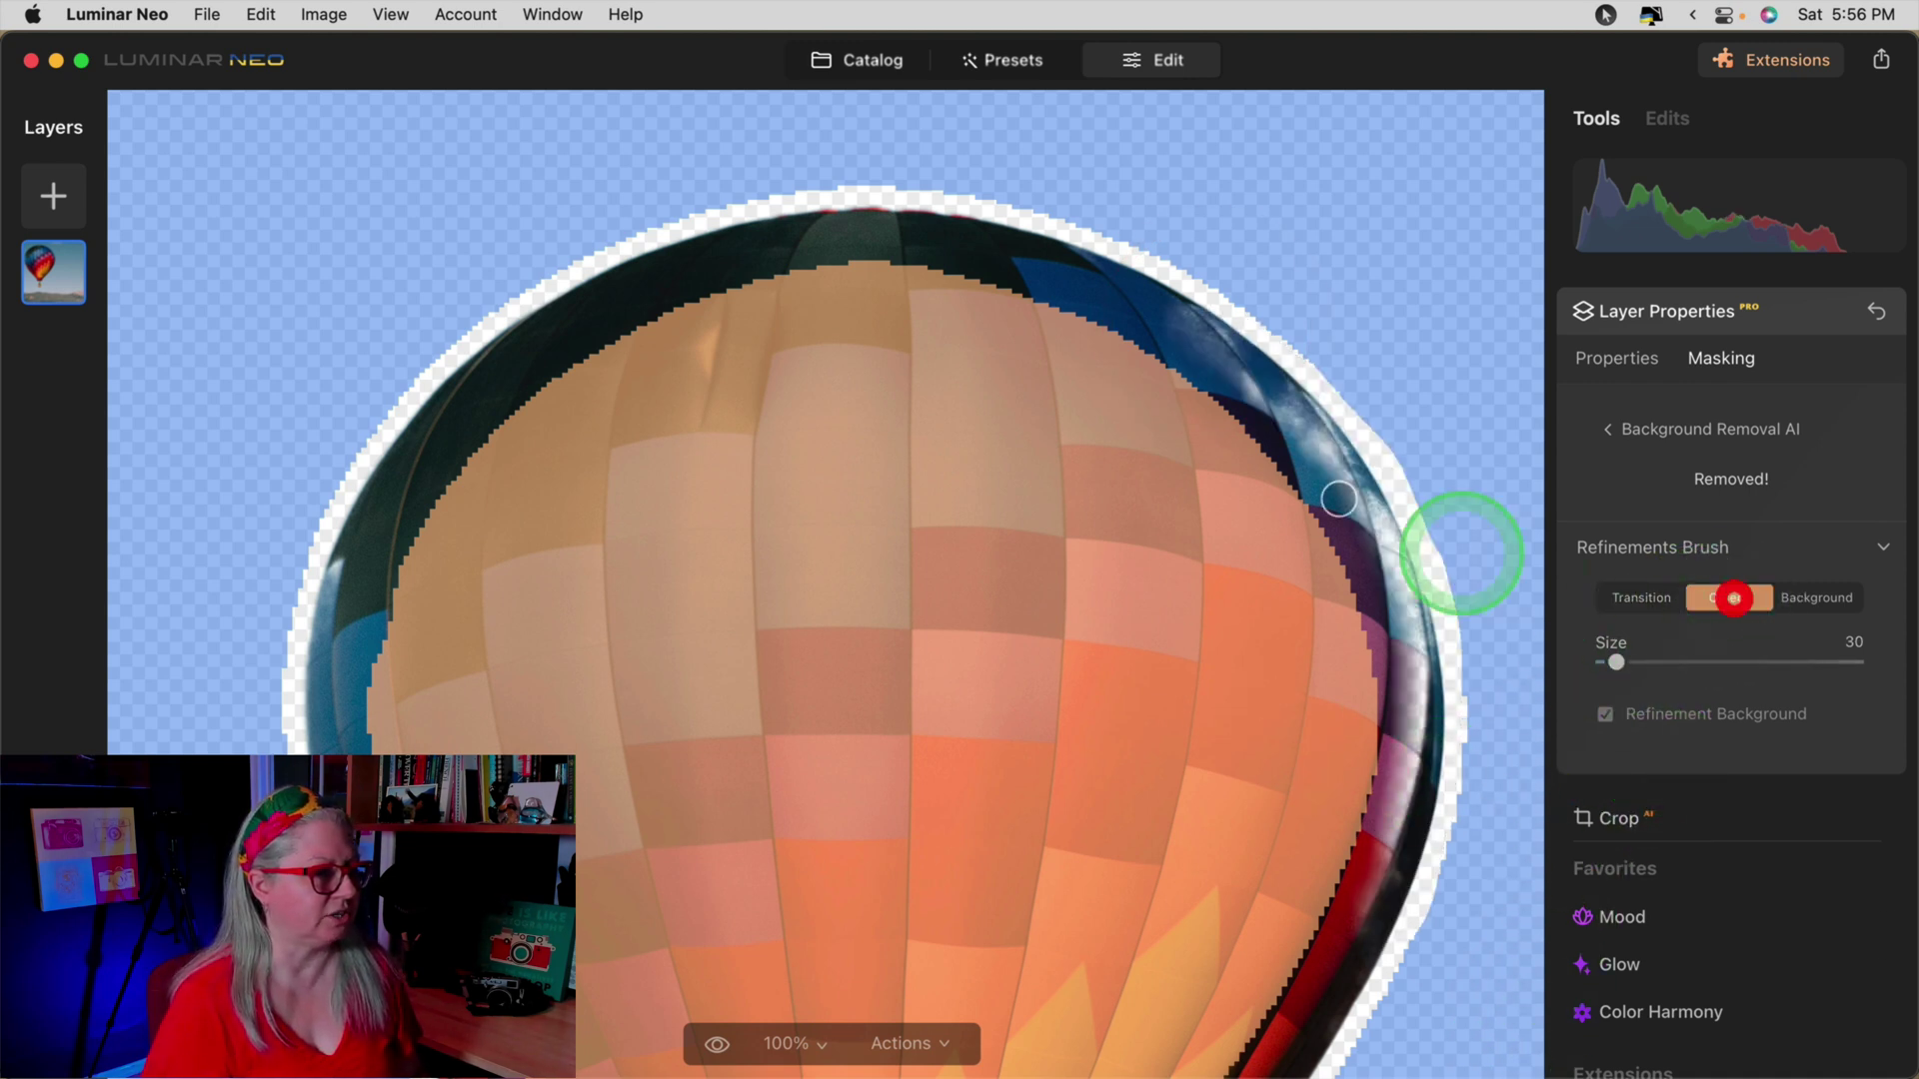
mouse_move(1212, 364)
left_mouse_down()
mouse_move(1338, 495)
mouse_move(1383, 639)
mouse_move(1390, 829)
mouse_move(1340, 938)
left_mouse_up()
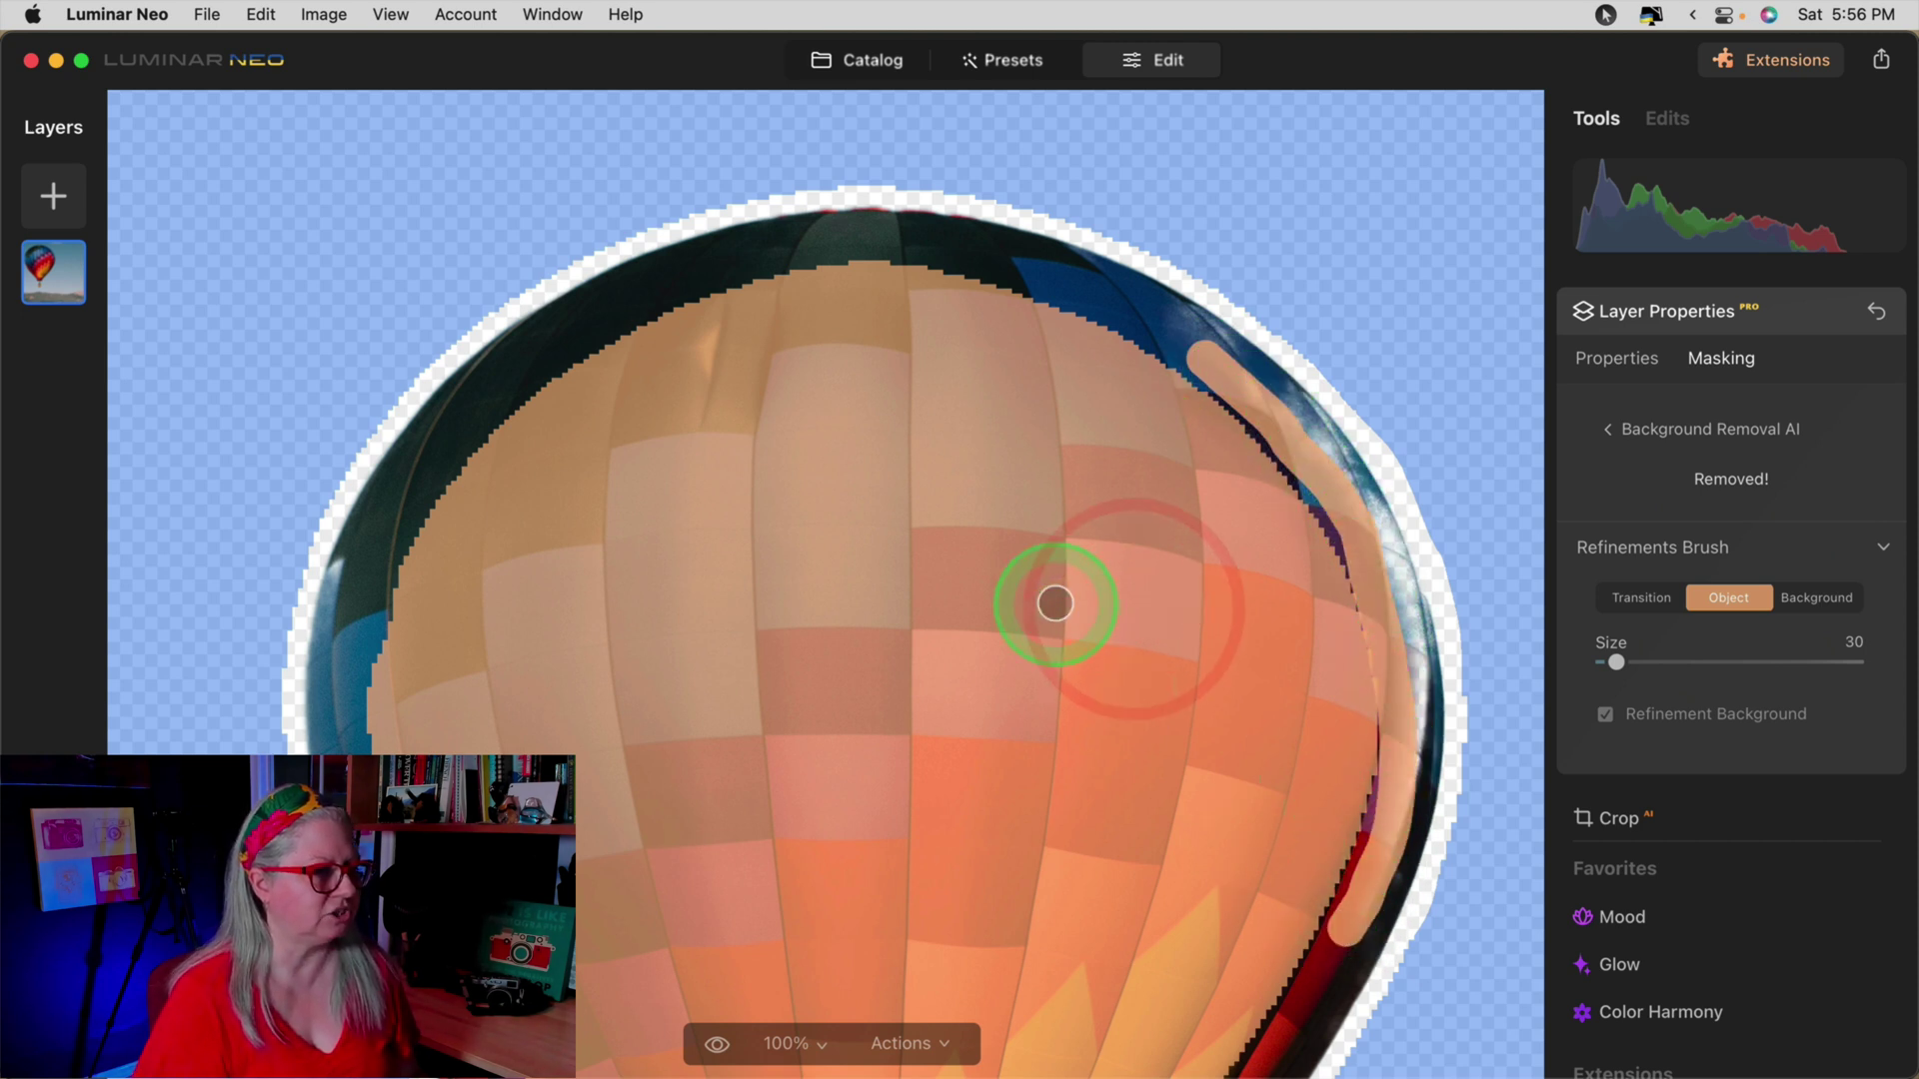
left_click_drag(1269, 415, 1151, 322)
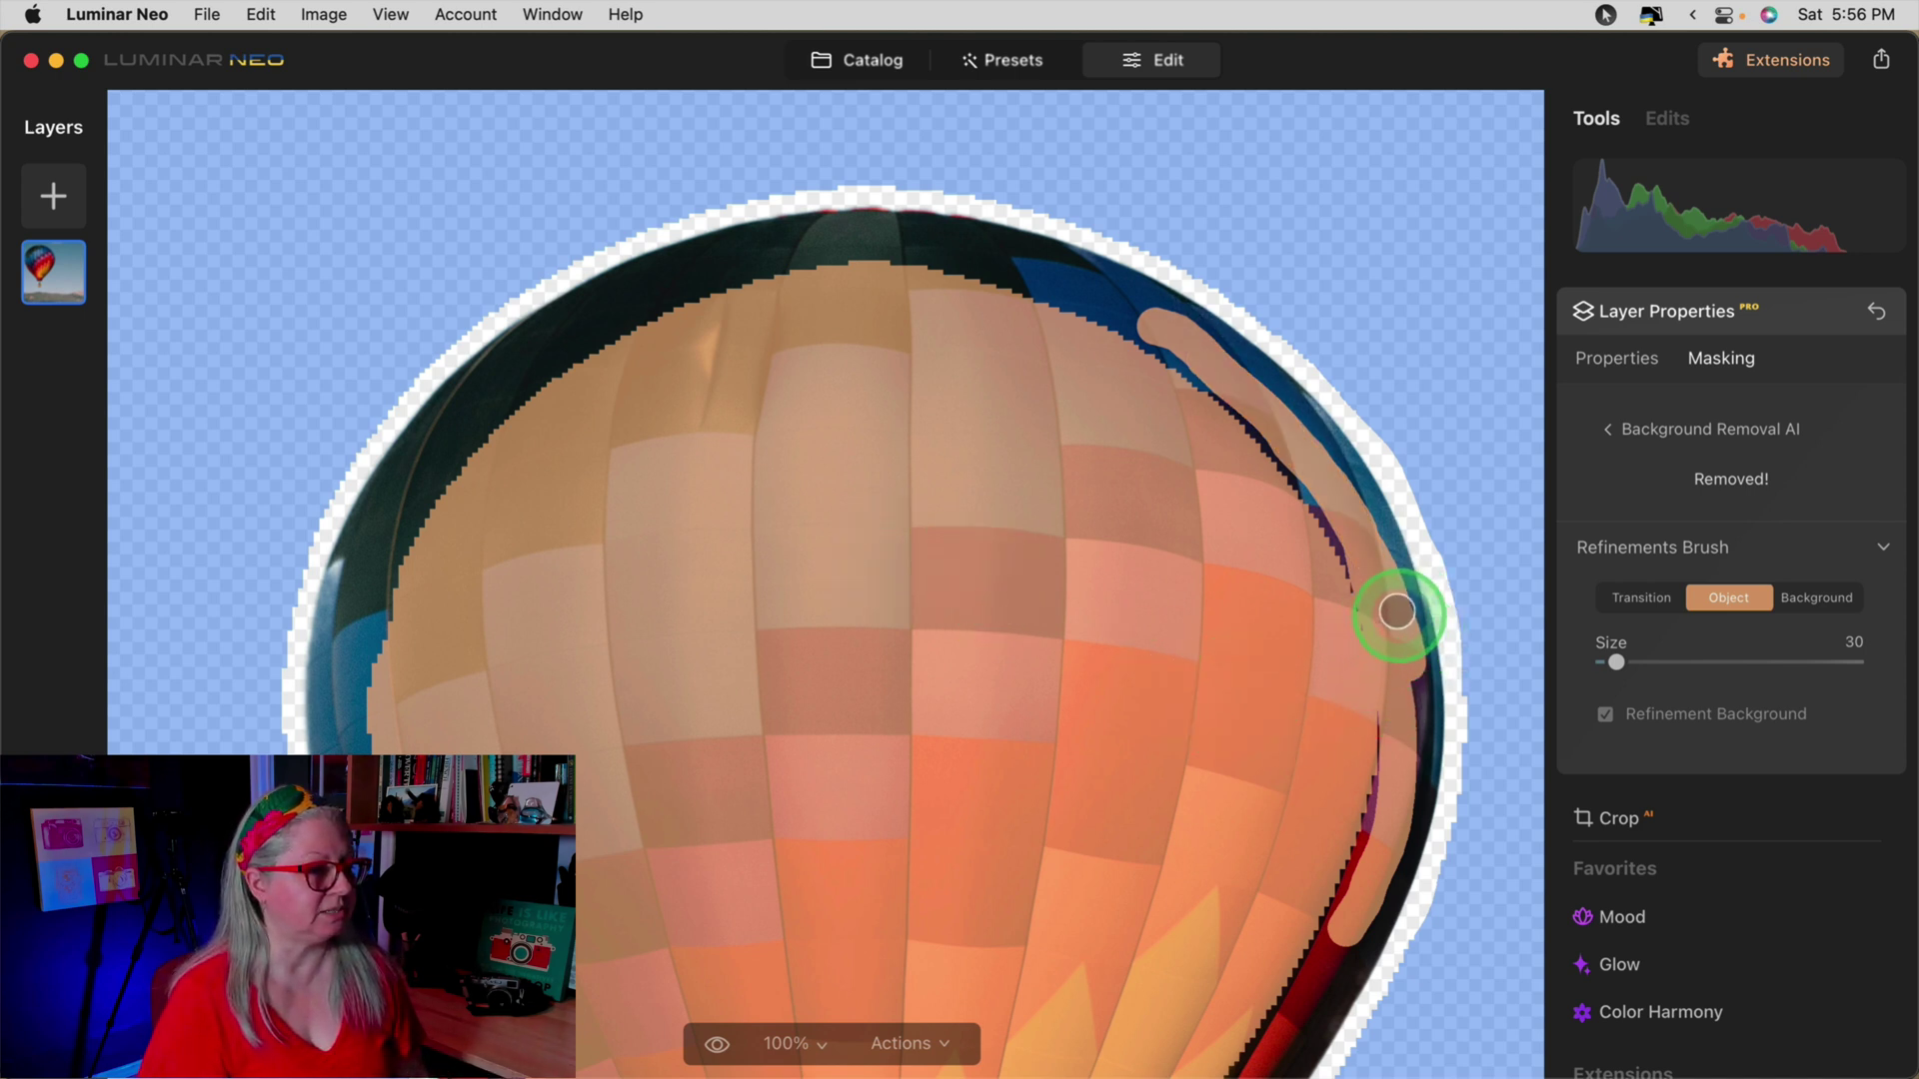
left_click_drag(1335, 548, 1339, 550)
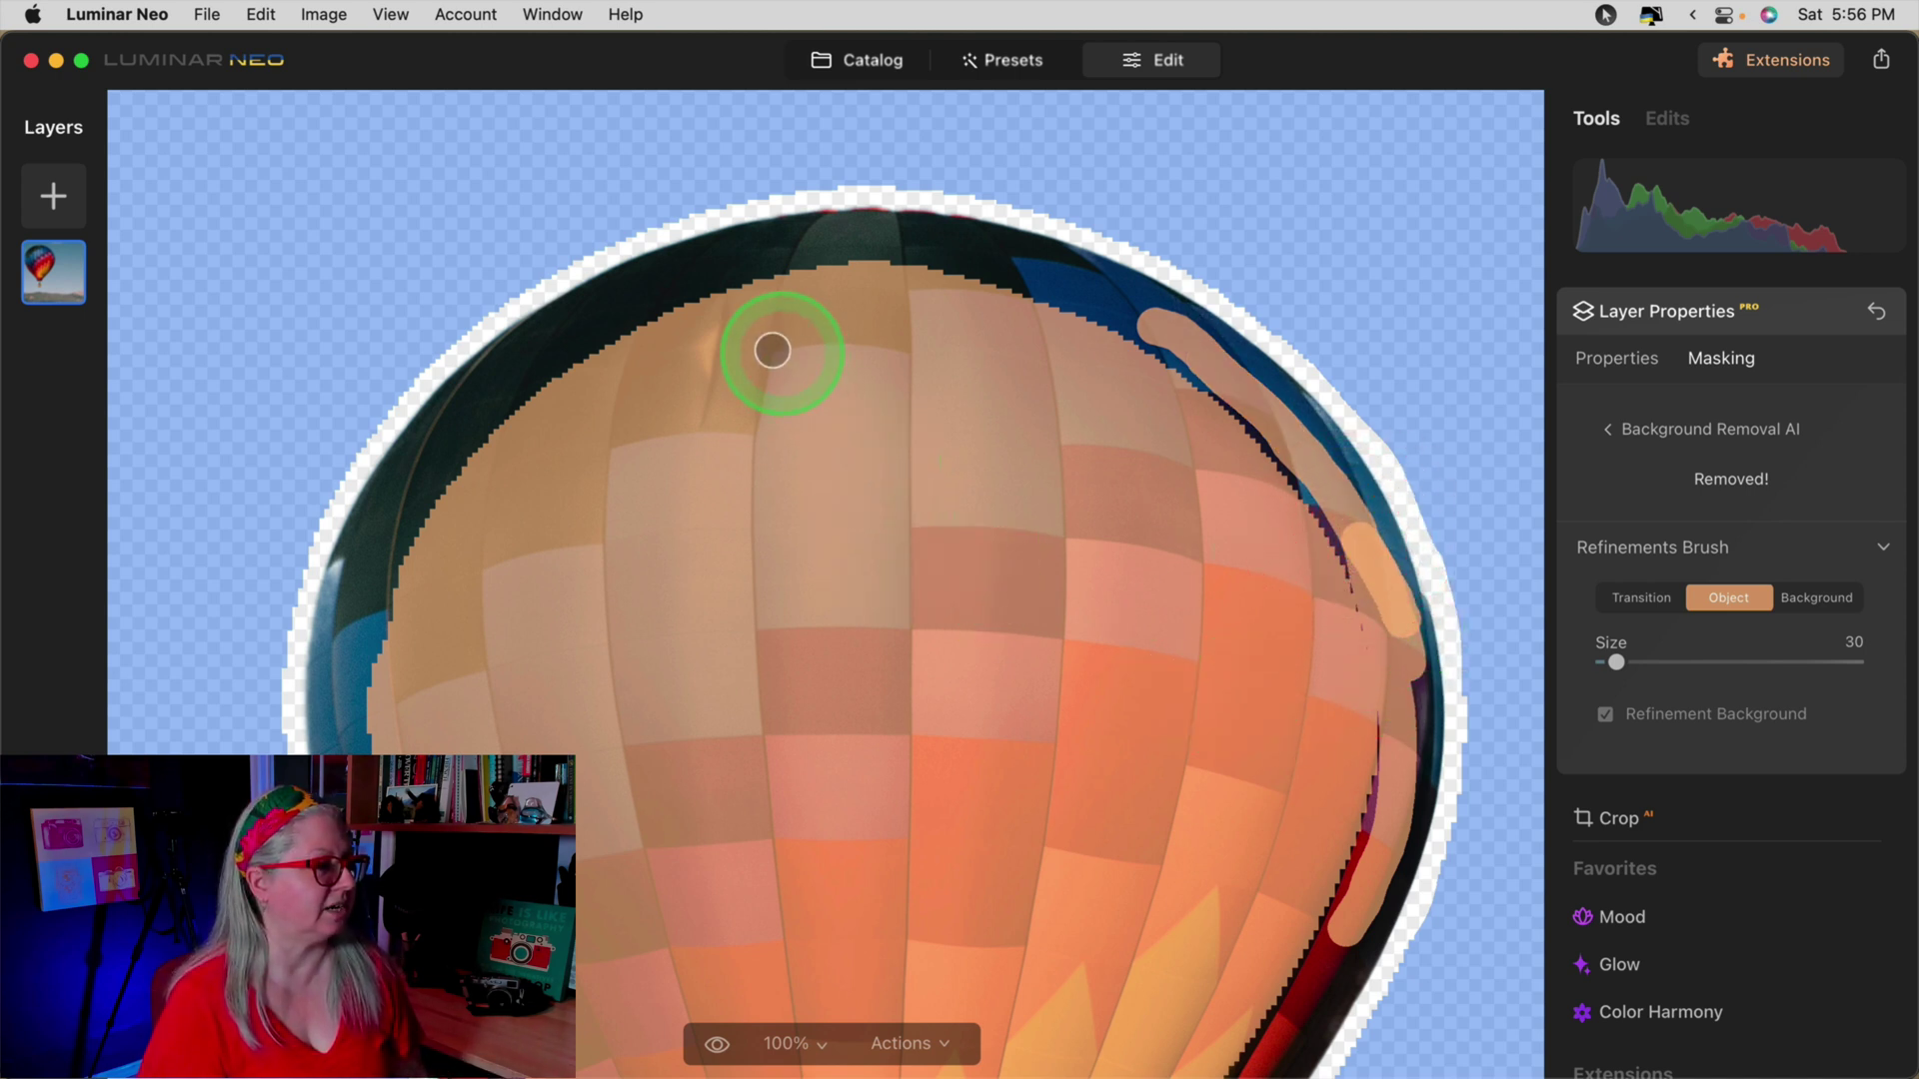
left_click(1641, 598)
left_click_drag(966, 212, 779, 212)
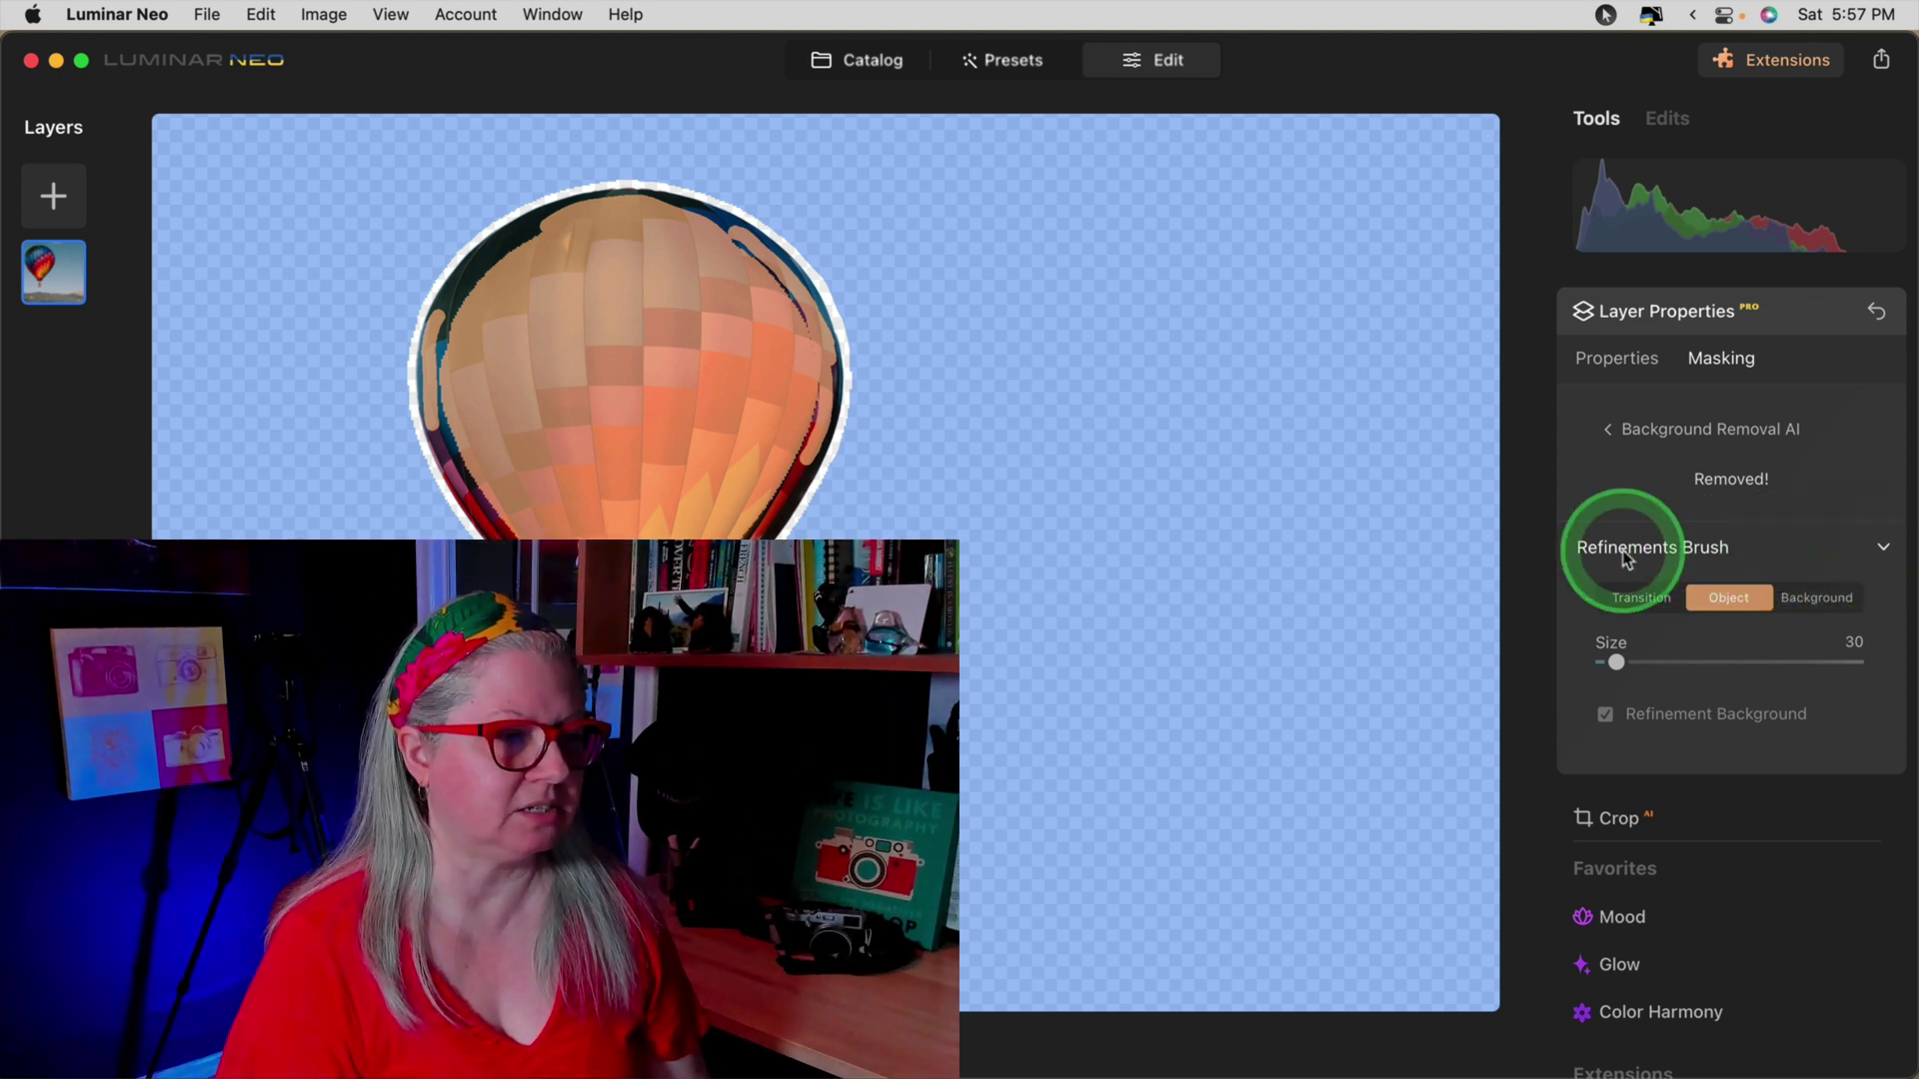
Step: Review the balloon cutout without the mask overlay, collapse Layer Properties, and show the Share options
left_click(1639, 551)
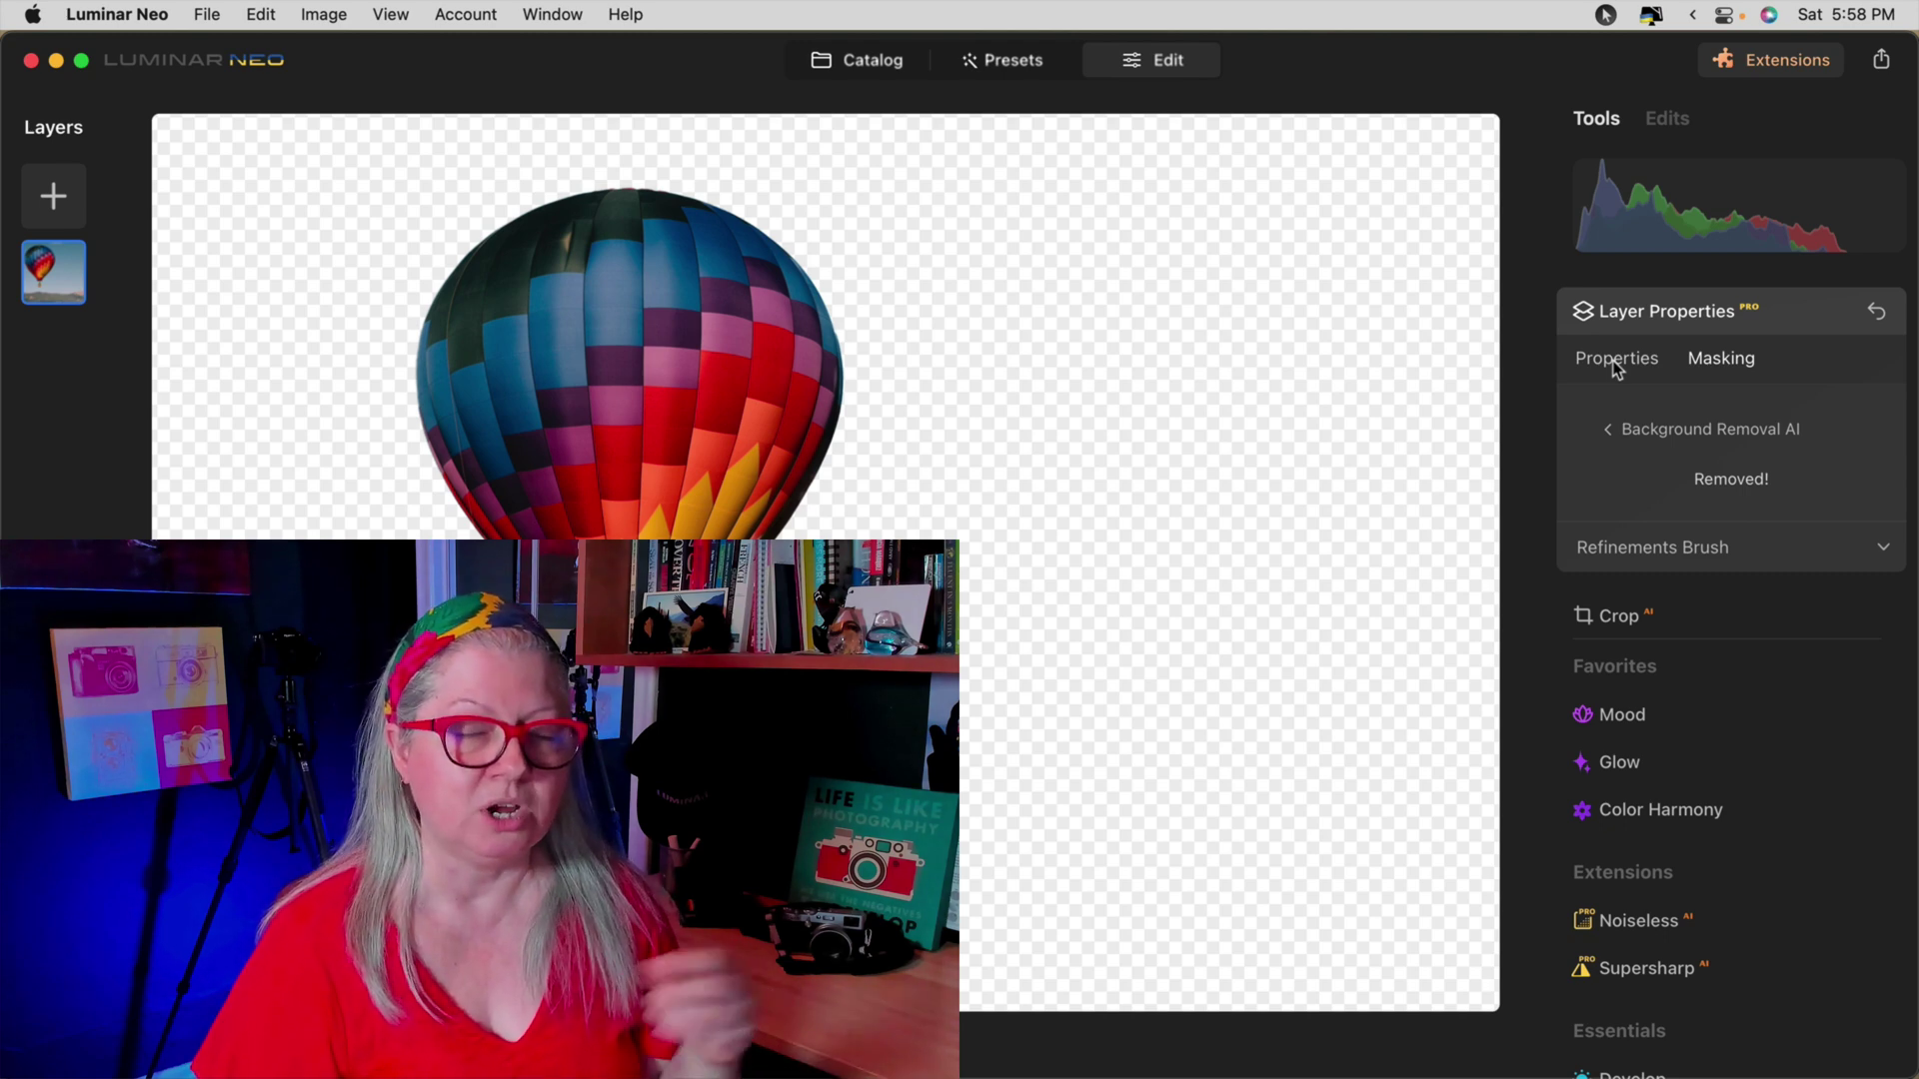
left_click(1478, 484)
left_click(1662, 558)
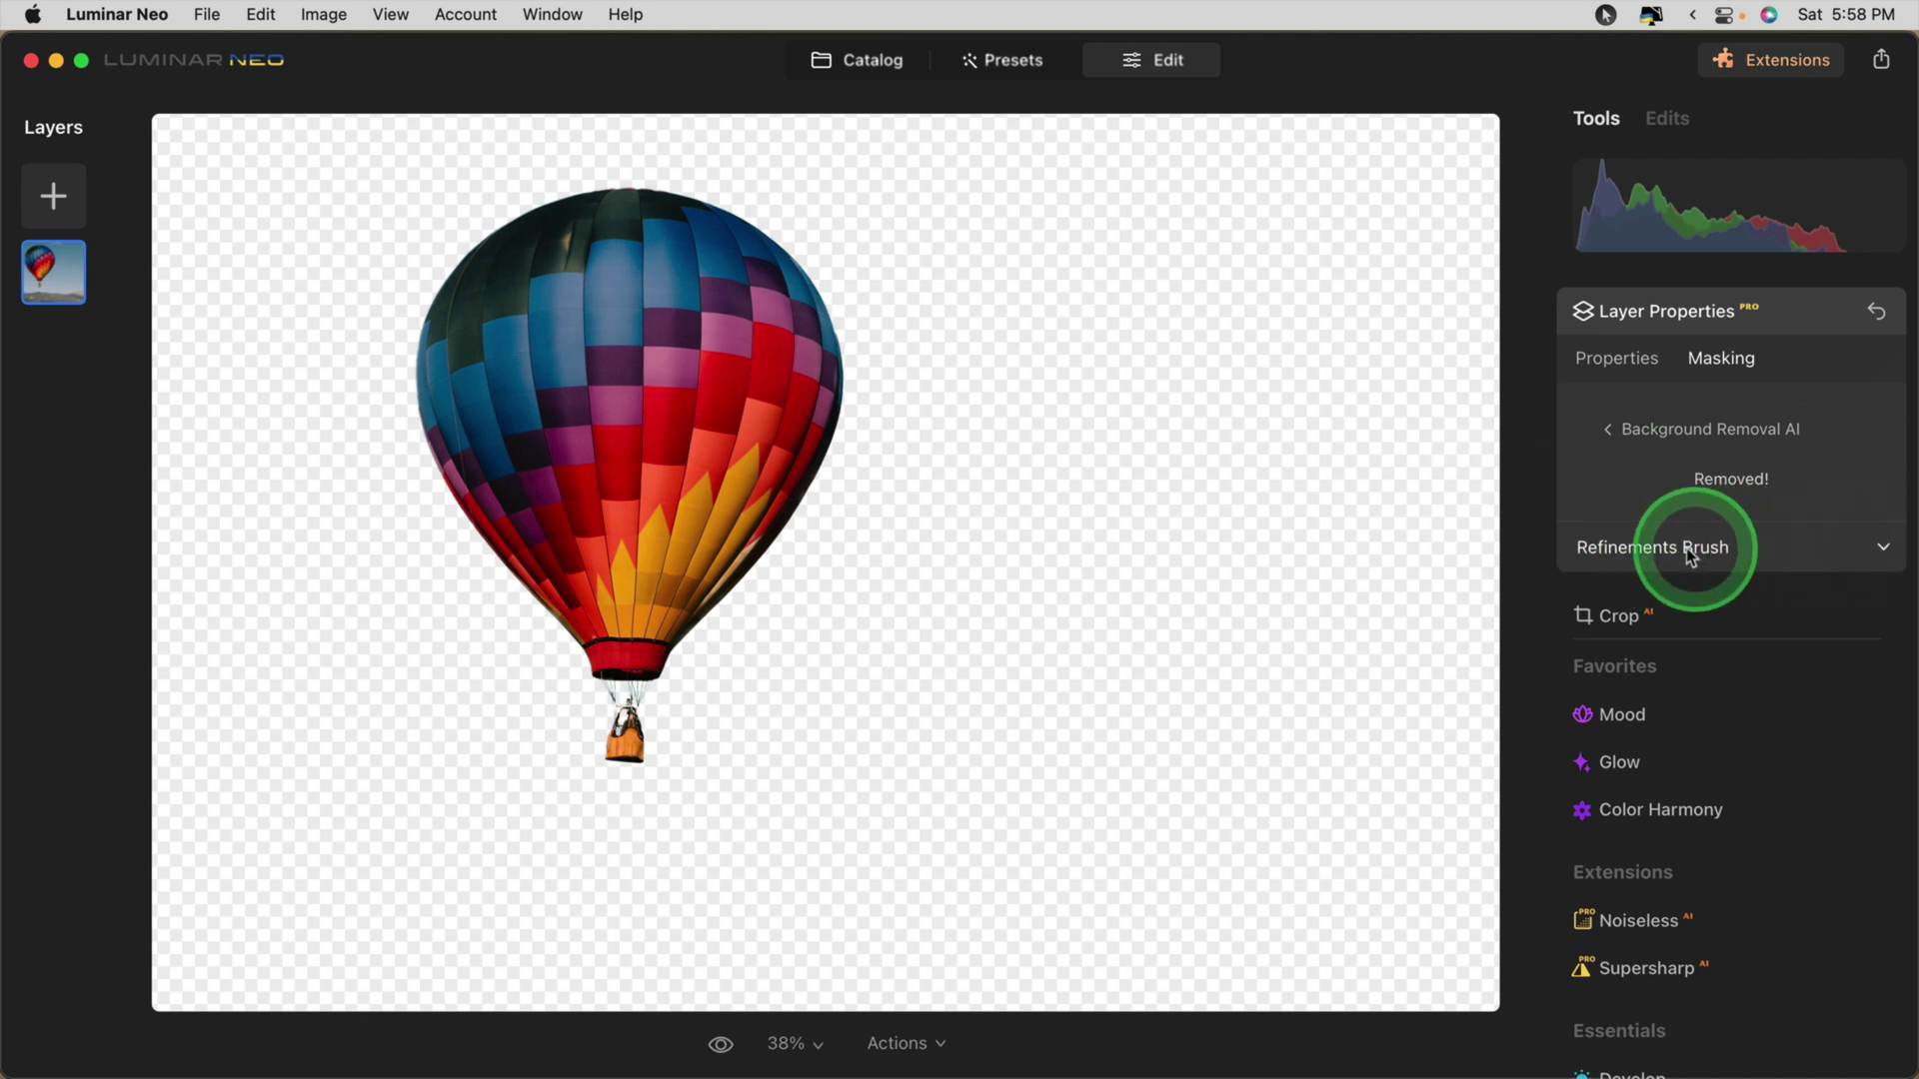
left_click(1692, 552)
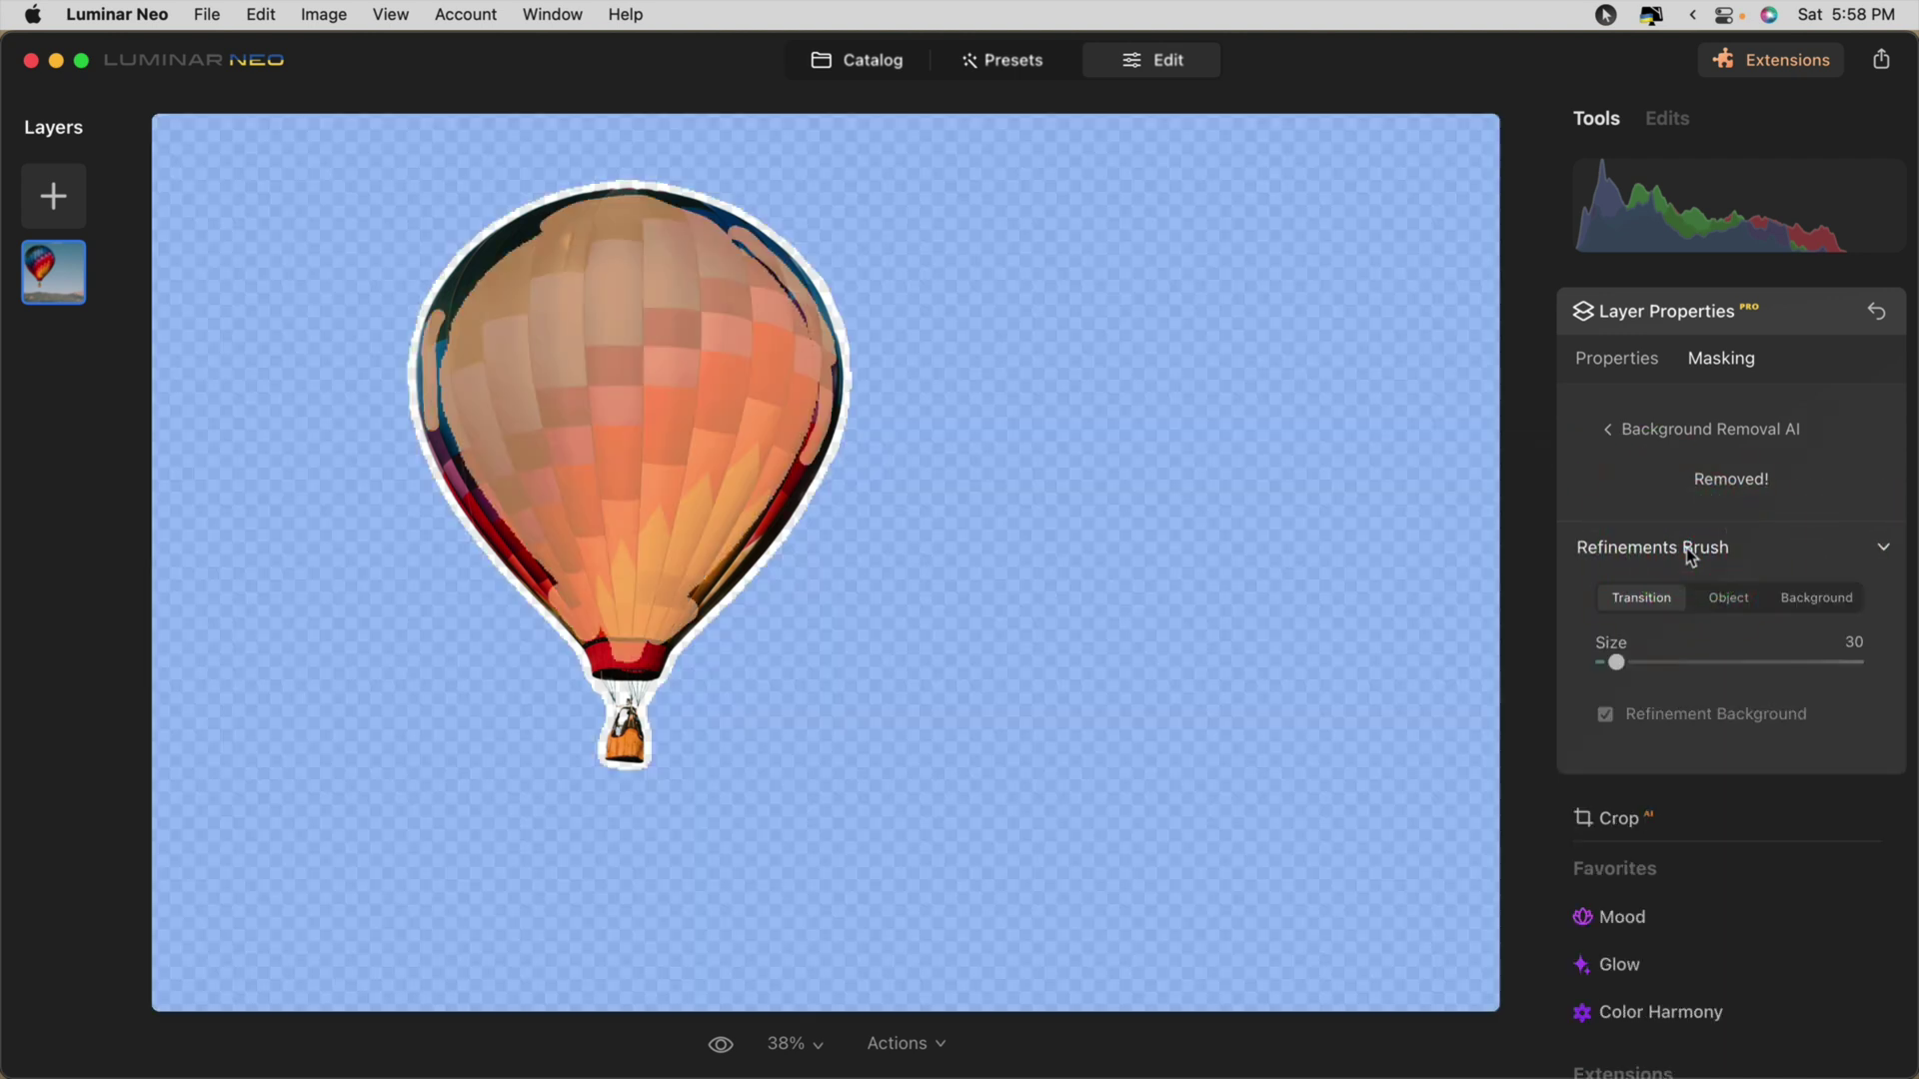
left_click(1690, 552)
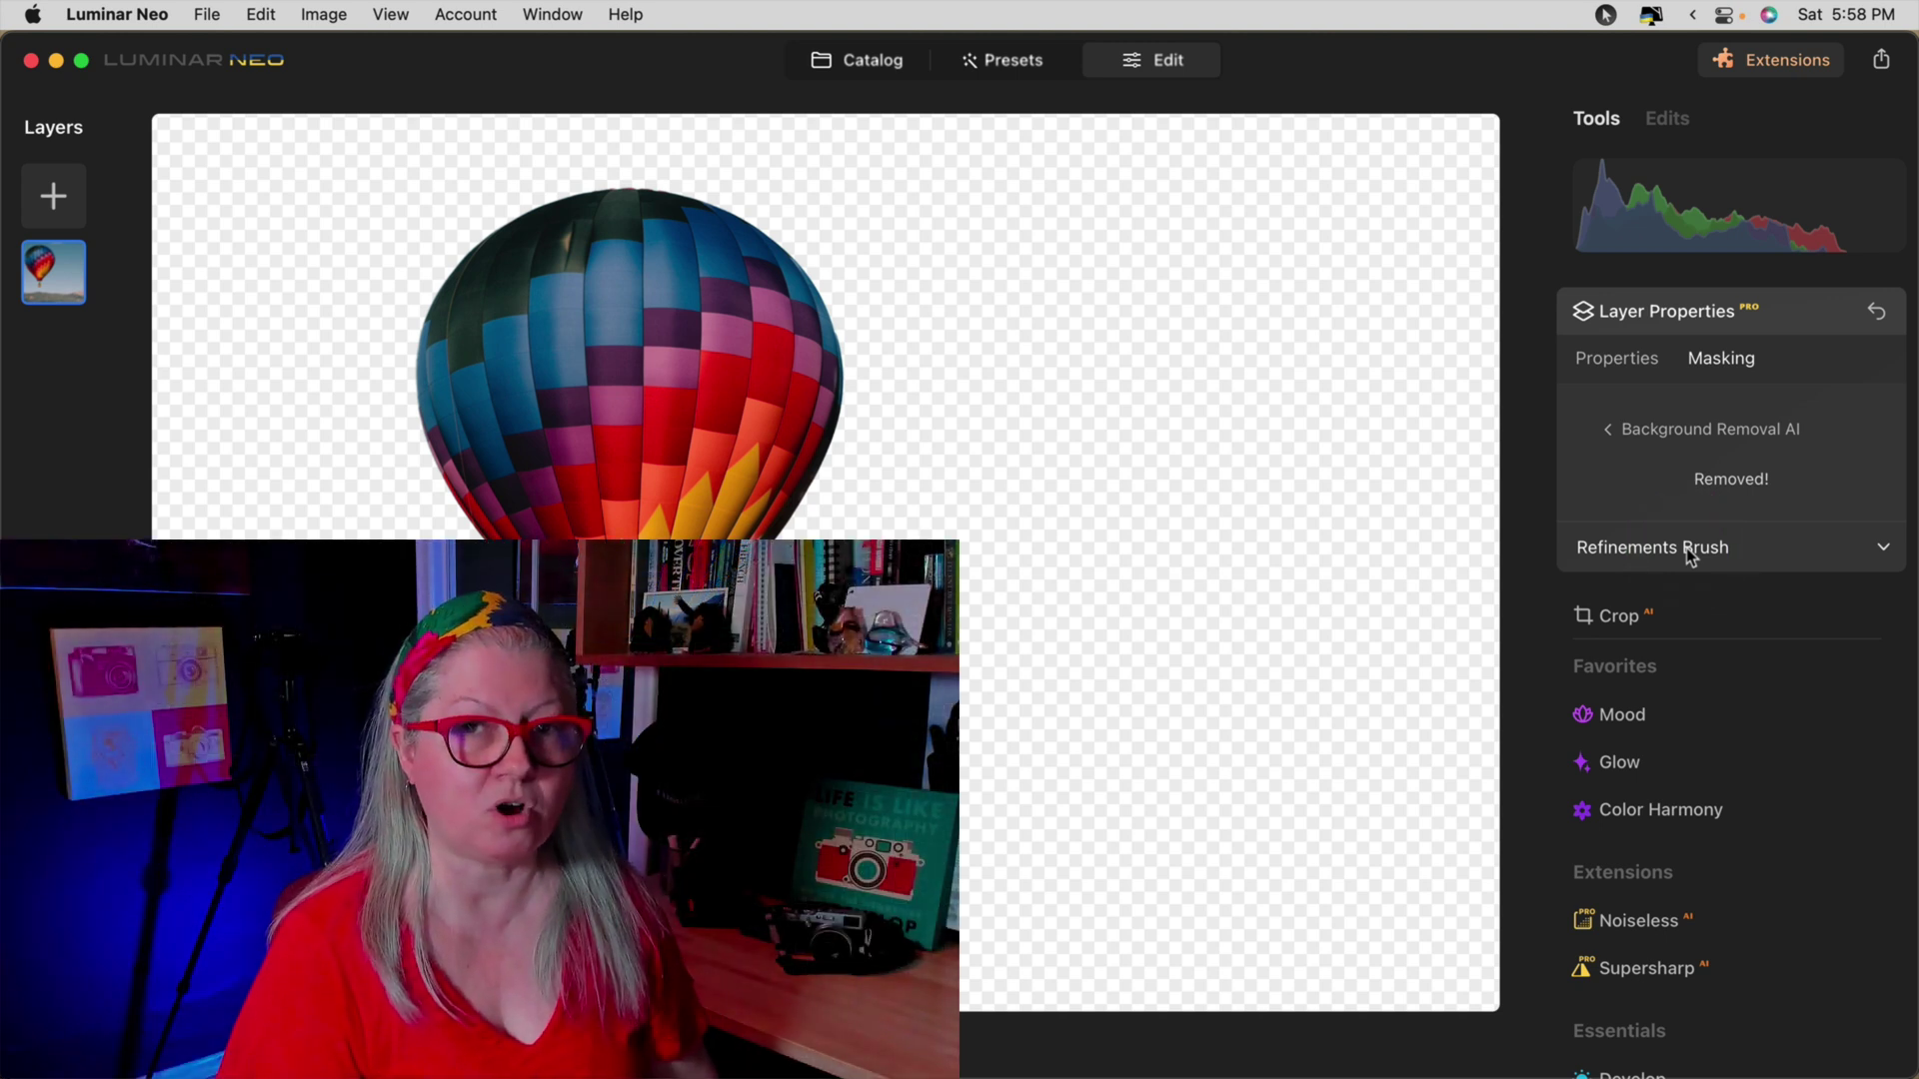
left_click(1687, 548)
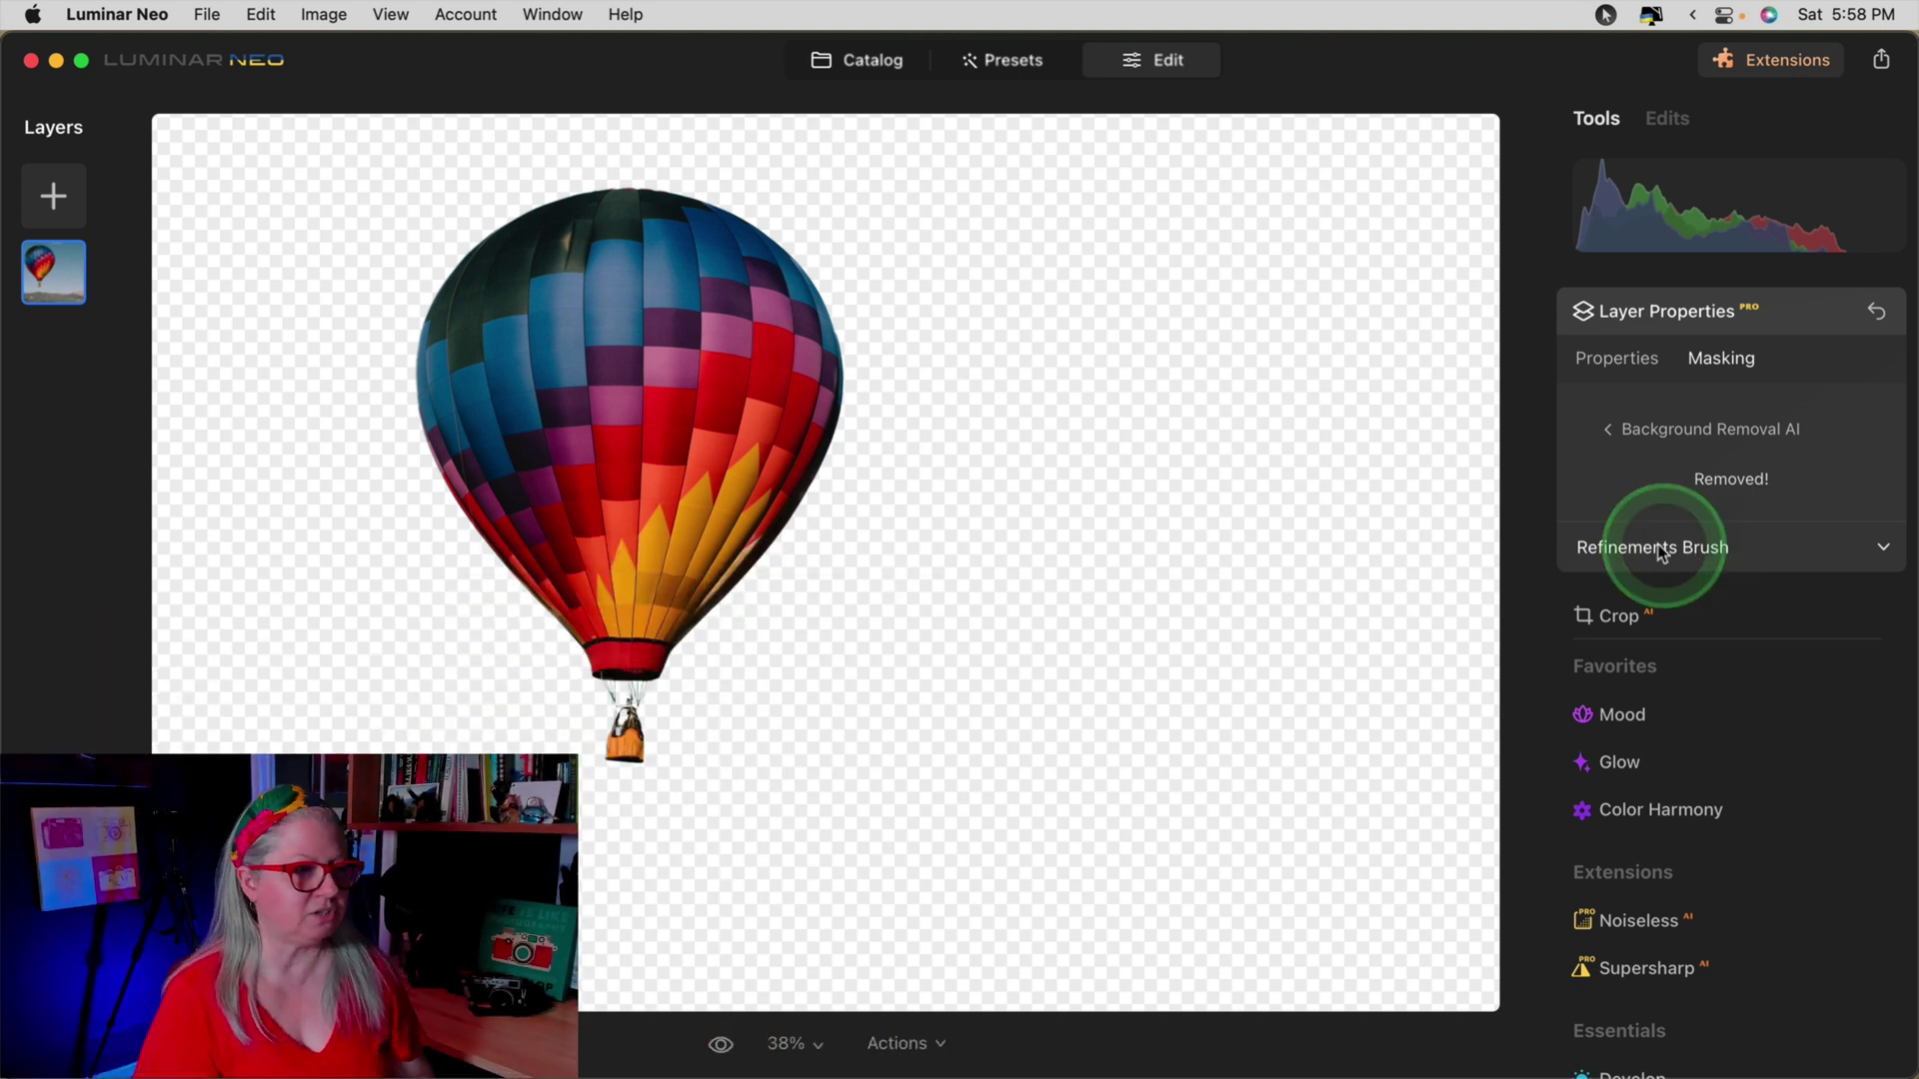
left_click(1789, 311)
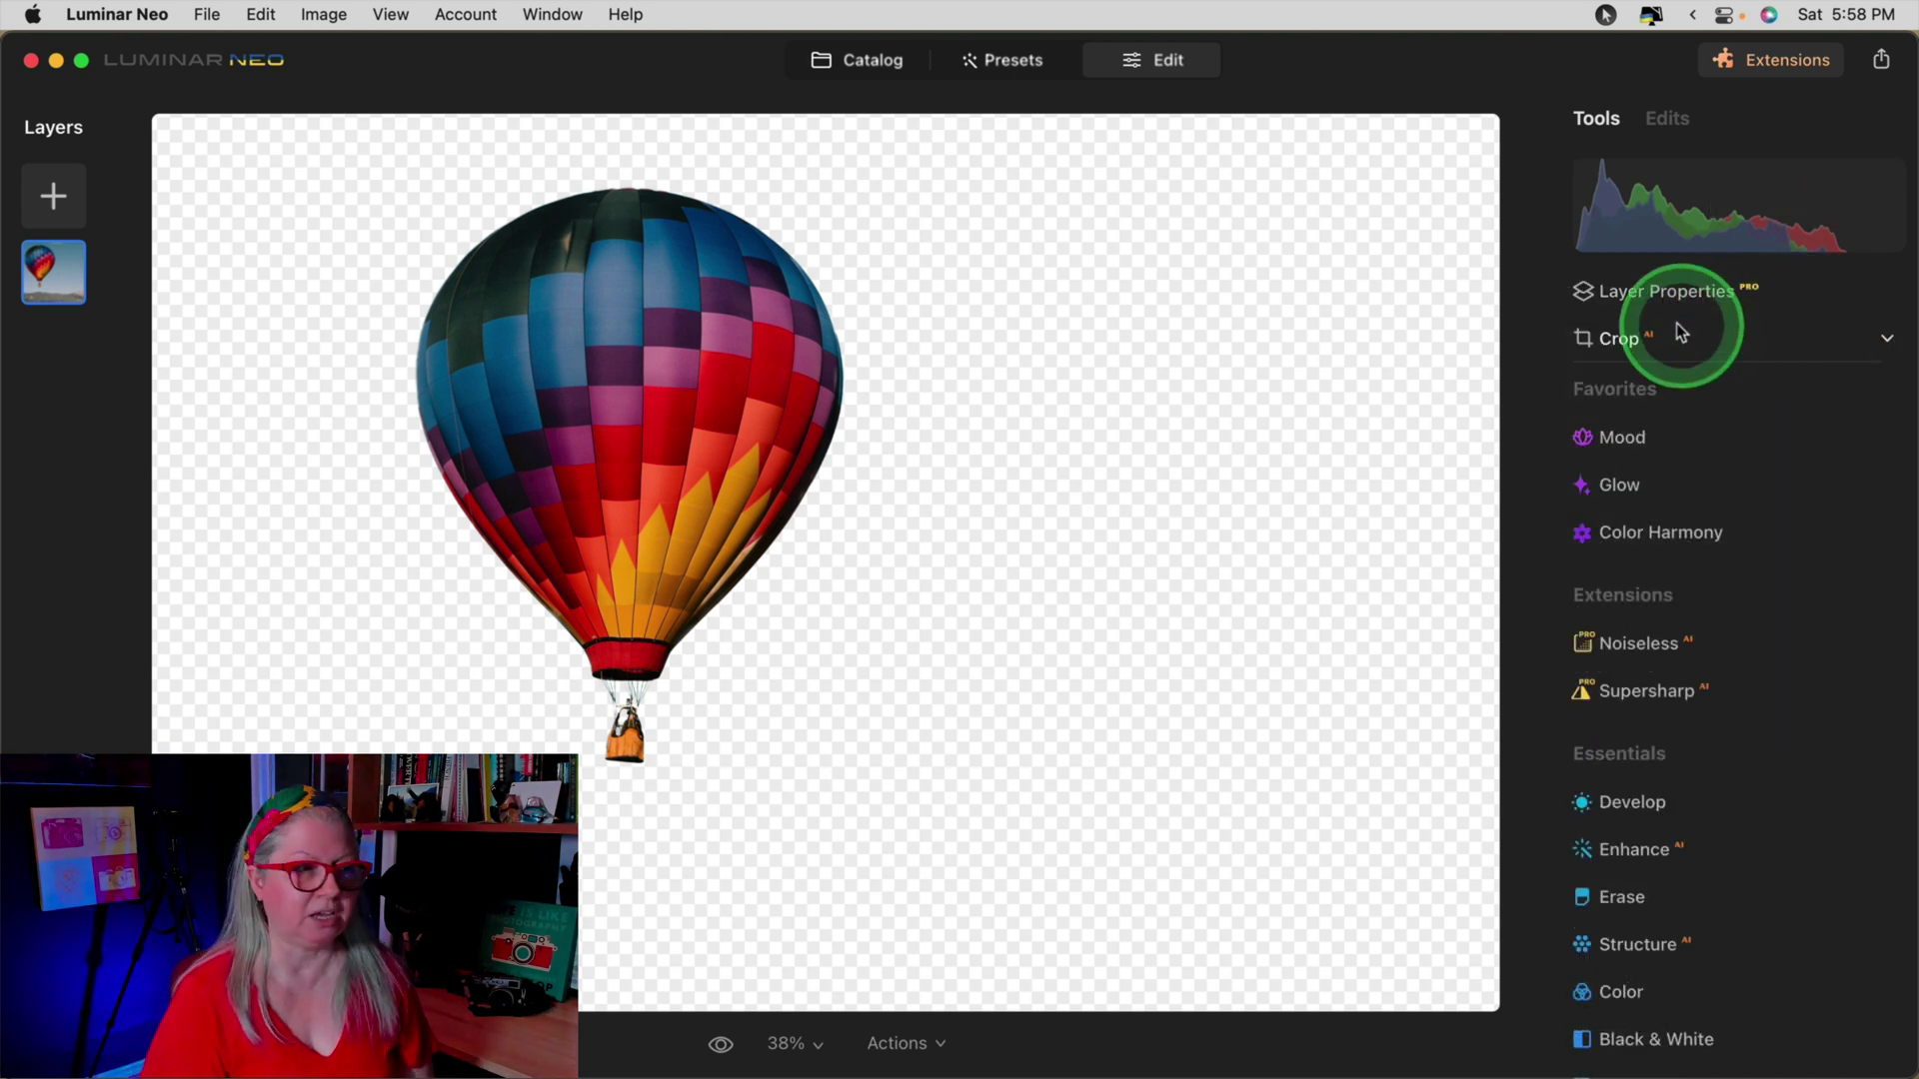
left_click(1881, 62)
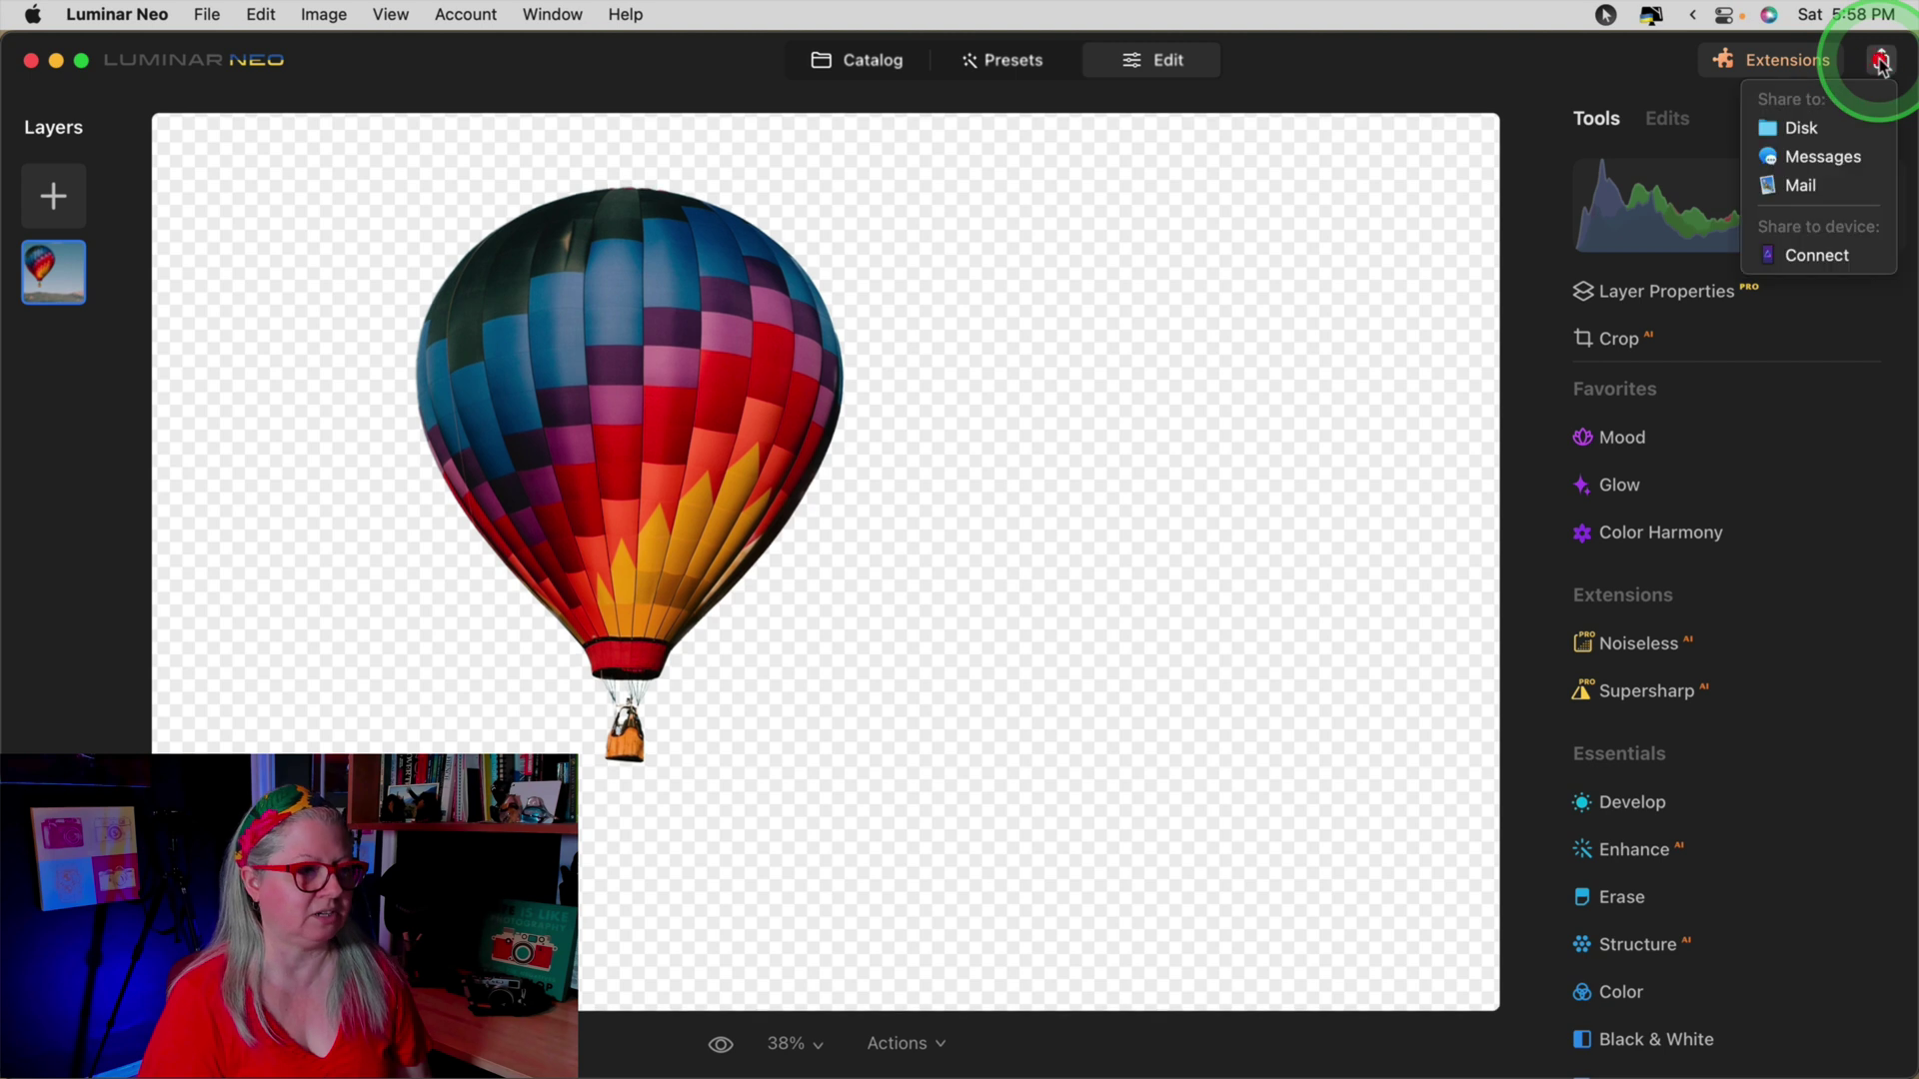
Step: Save the balloon cutout to disk as a transparent PNG in the Cut out objects folder
left_click(1785, 133)
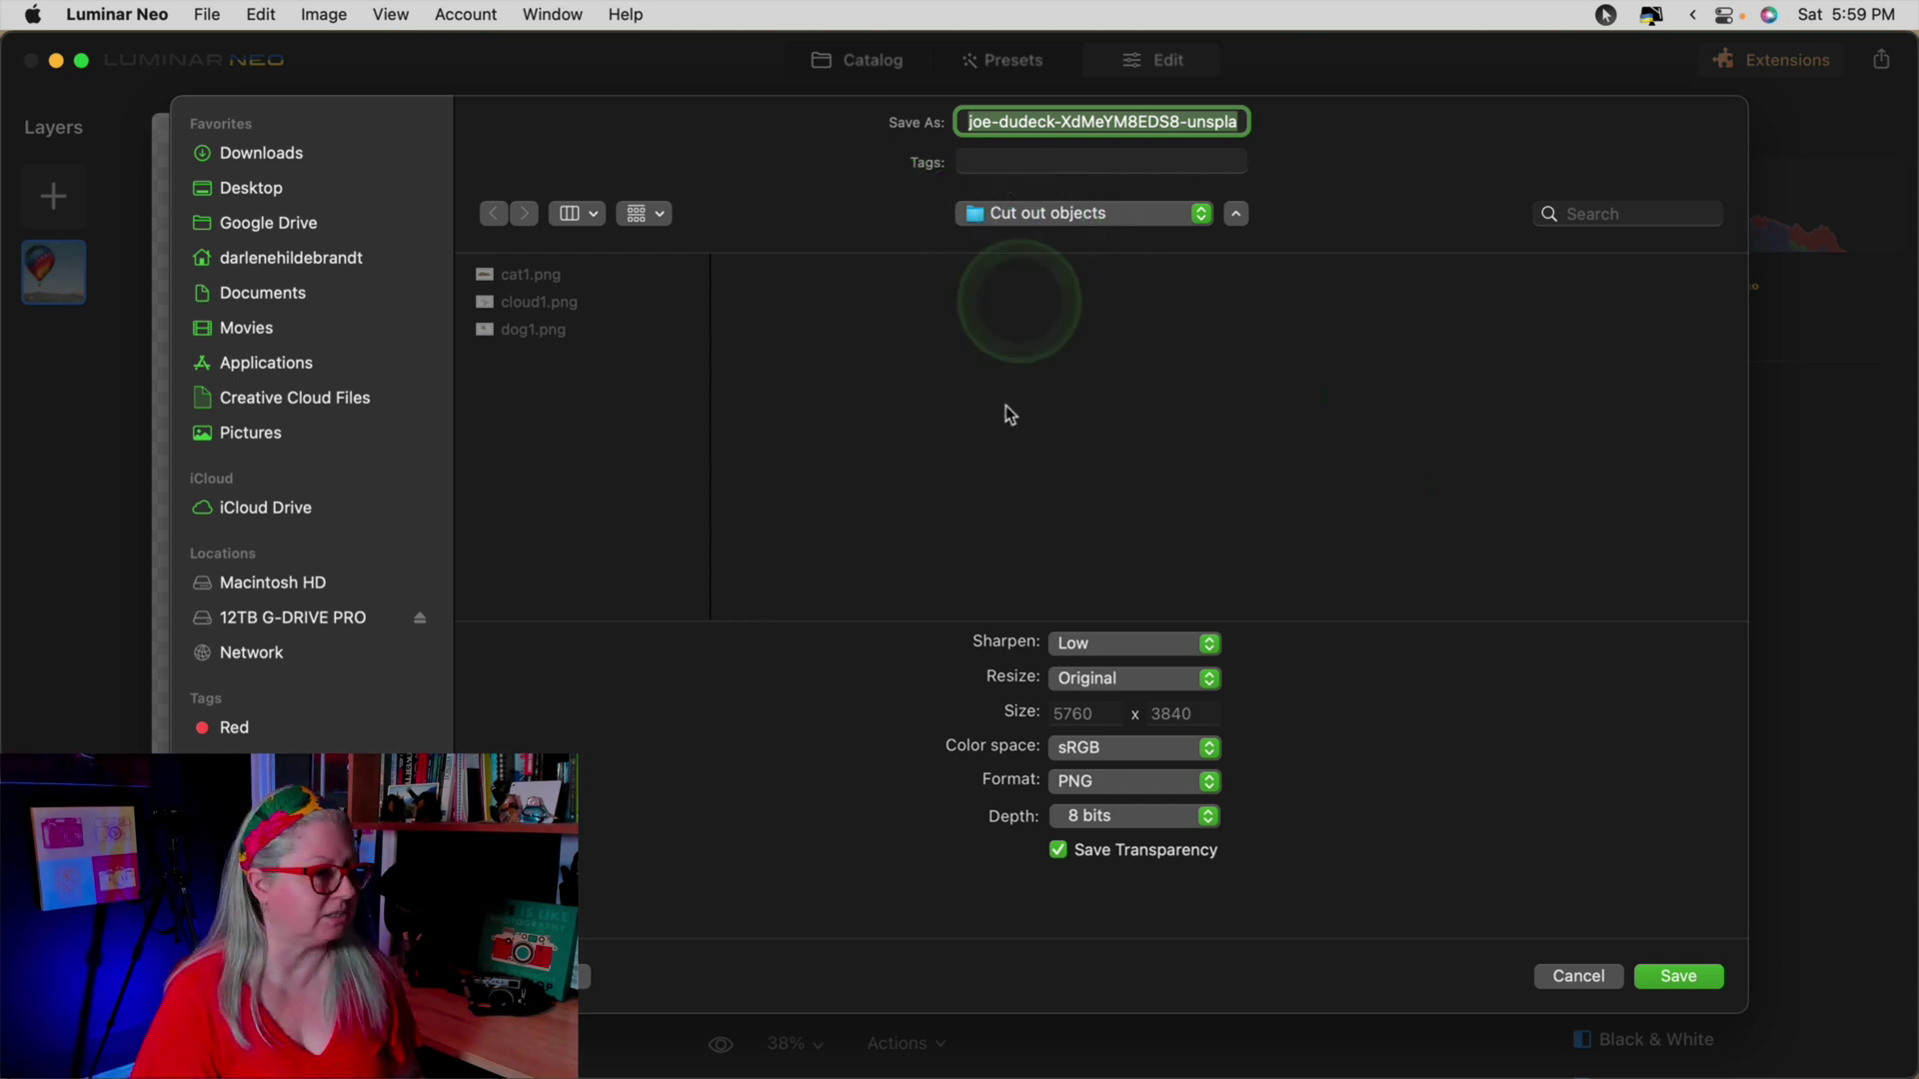
left_click(1102, 780)
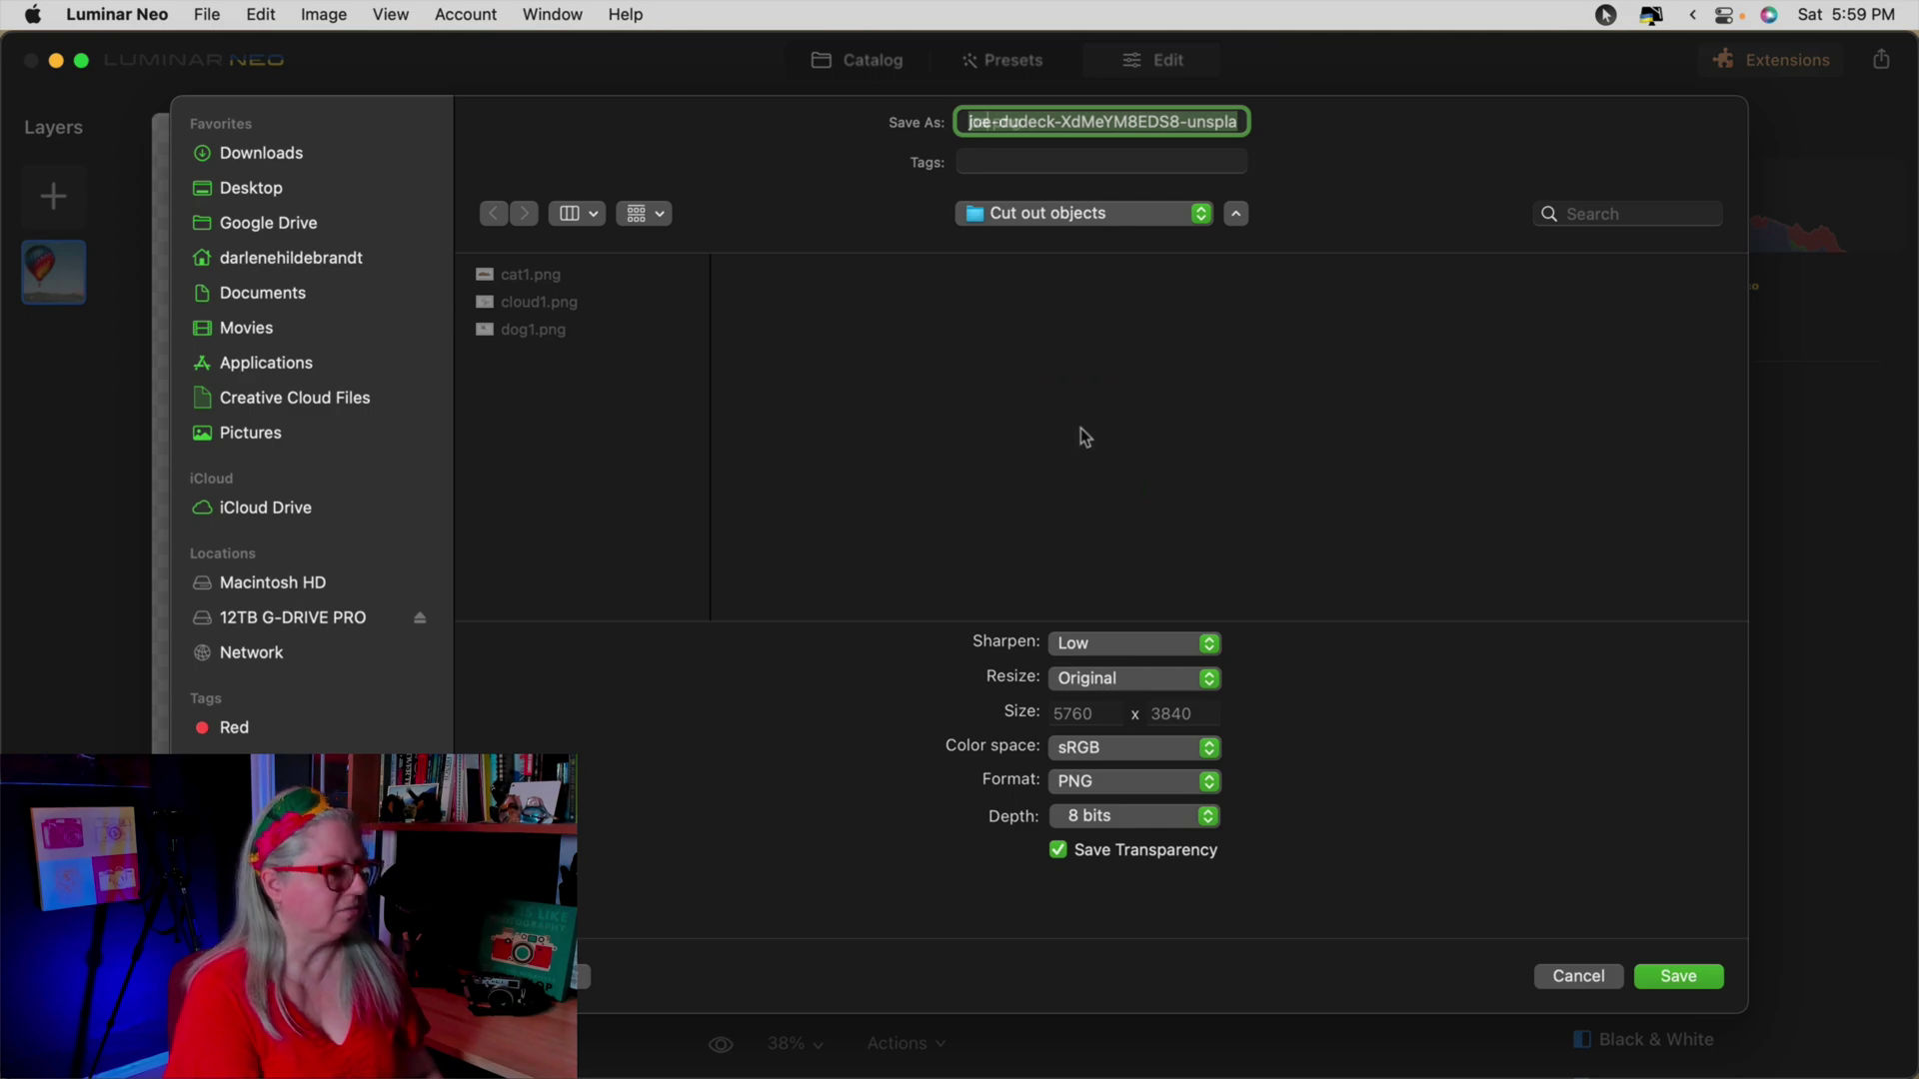
left_click(1654, 977)
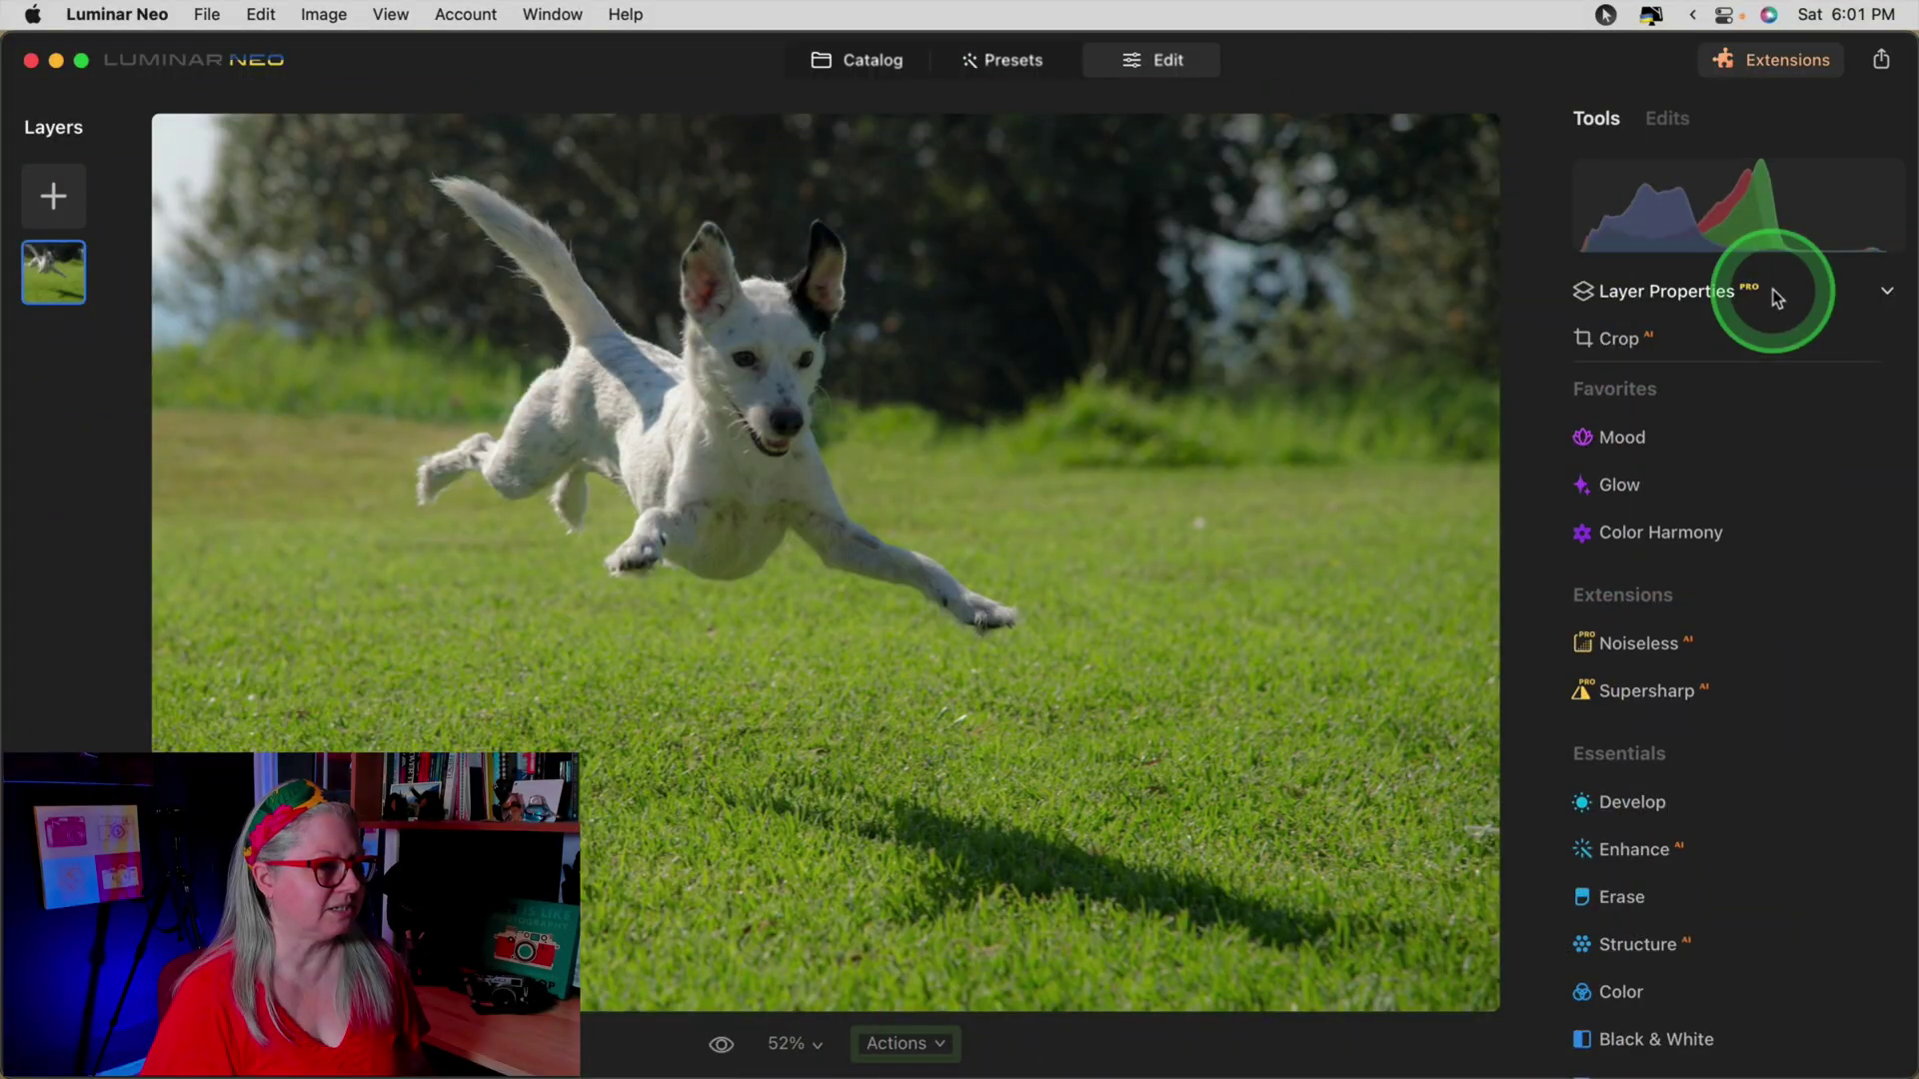
Step: Remove the grass and trees behind the dog with Background Removal AI and view it at 100%
left_click(1772, 297)
left_click(1711, 358)
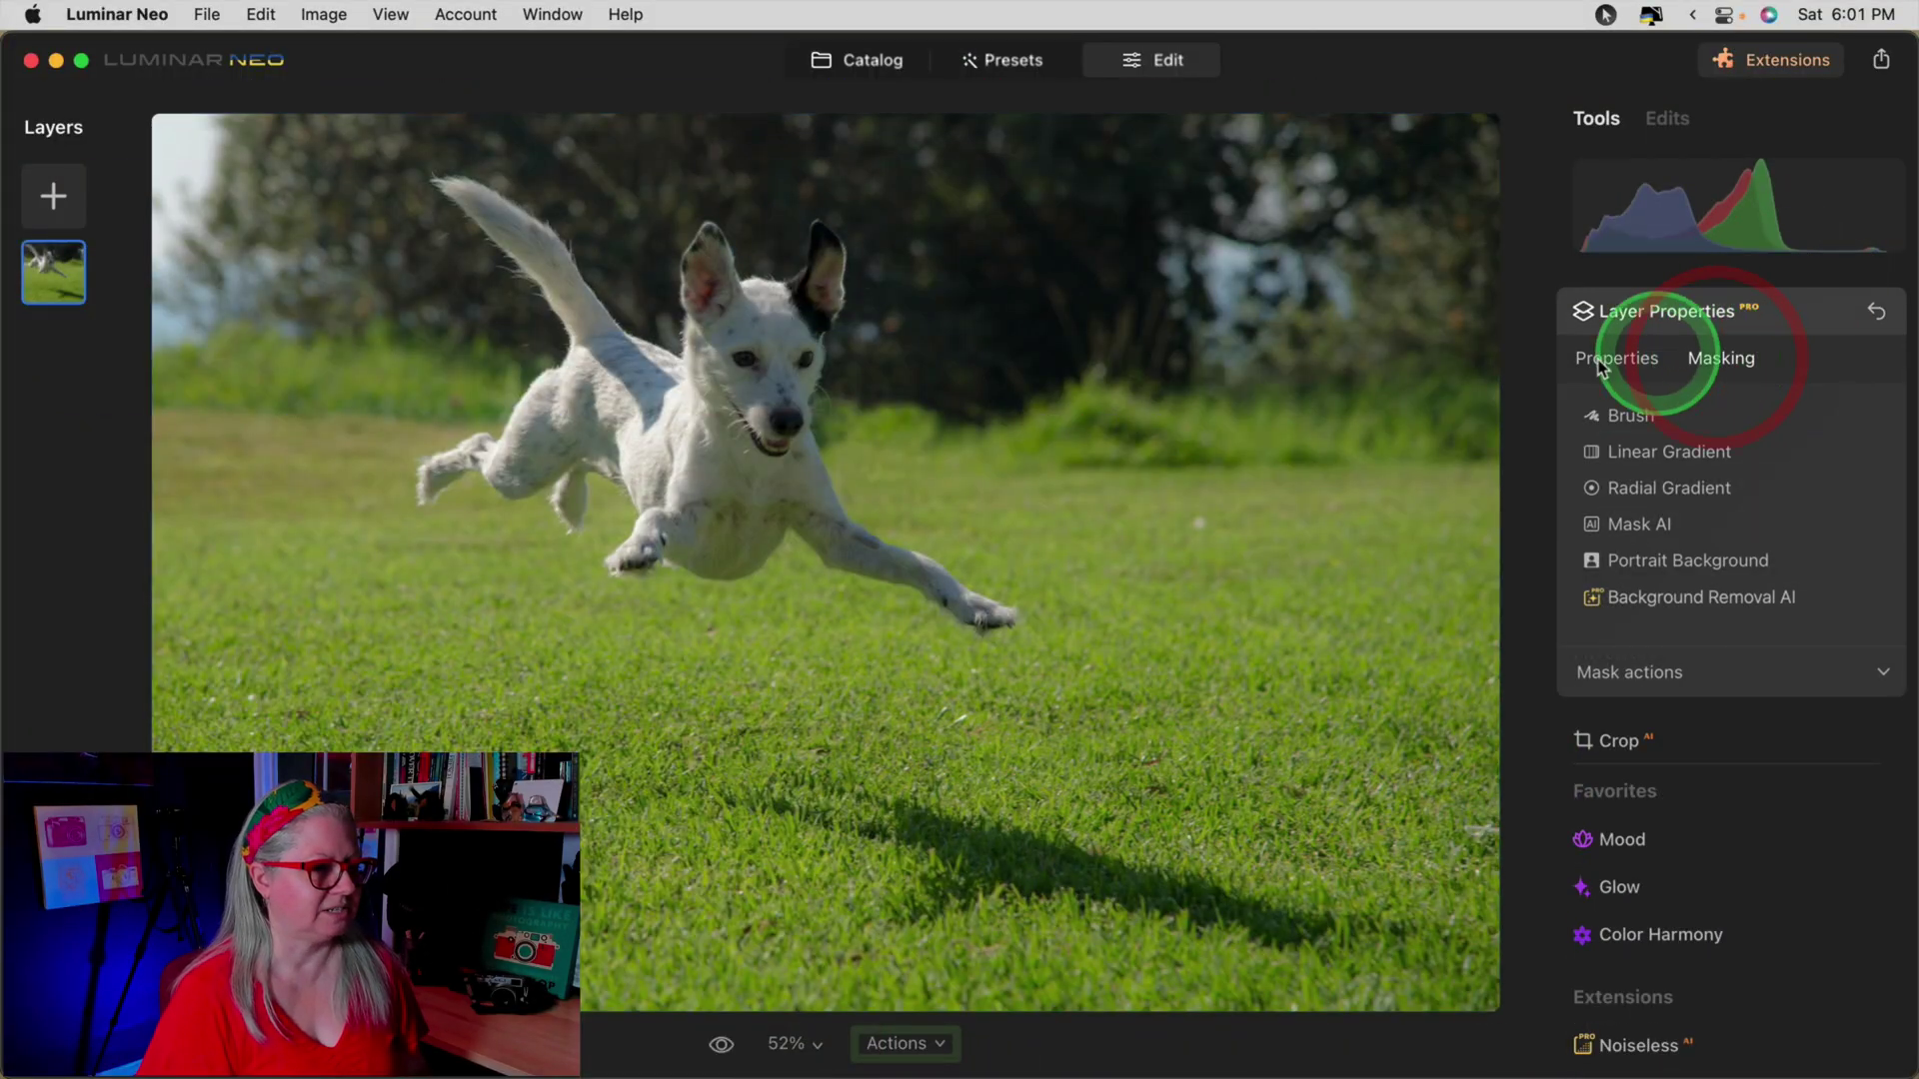
left_click(1703, 593)
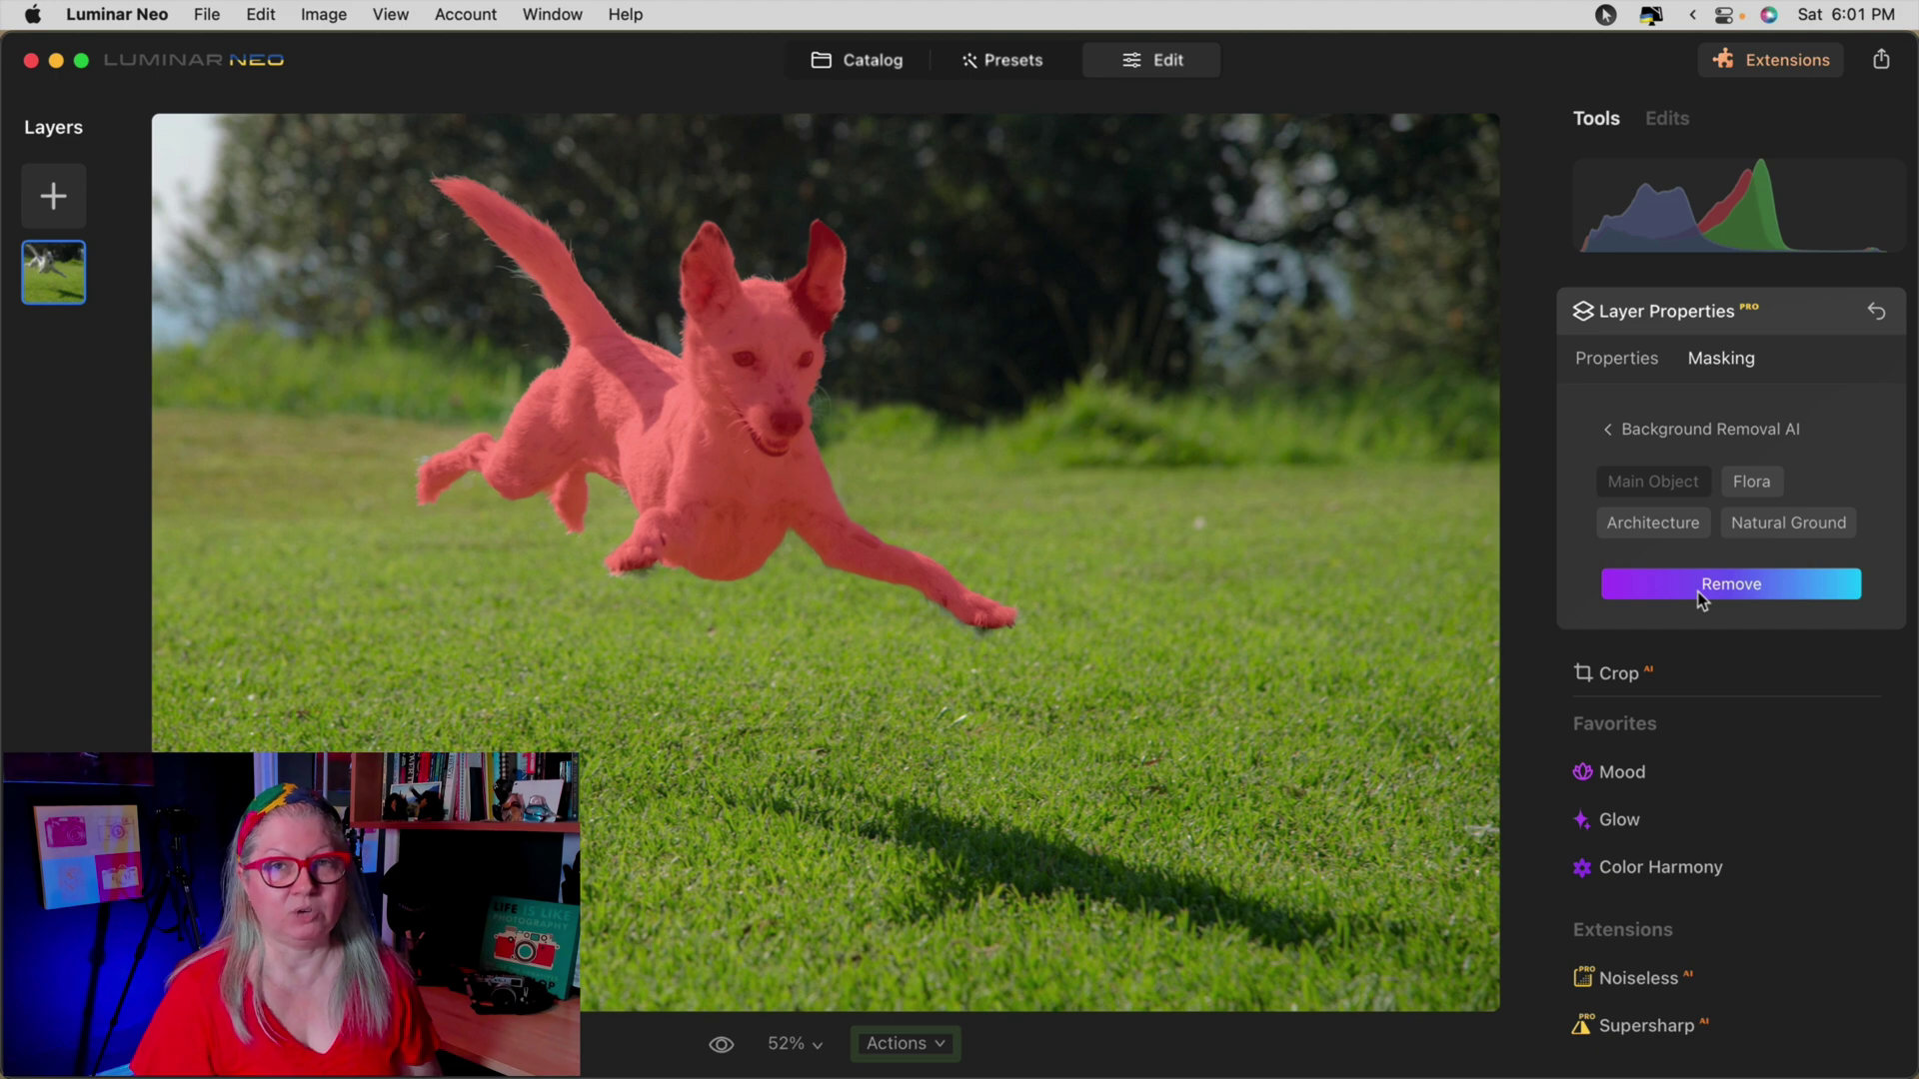
left_click(1702, 597)
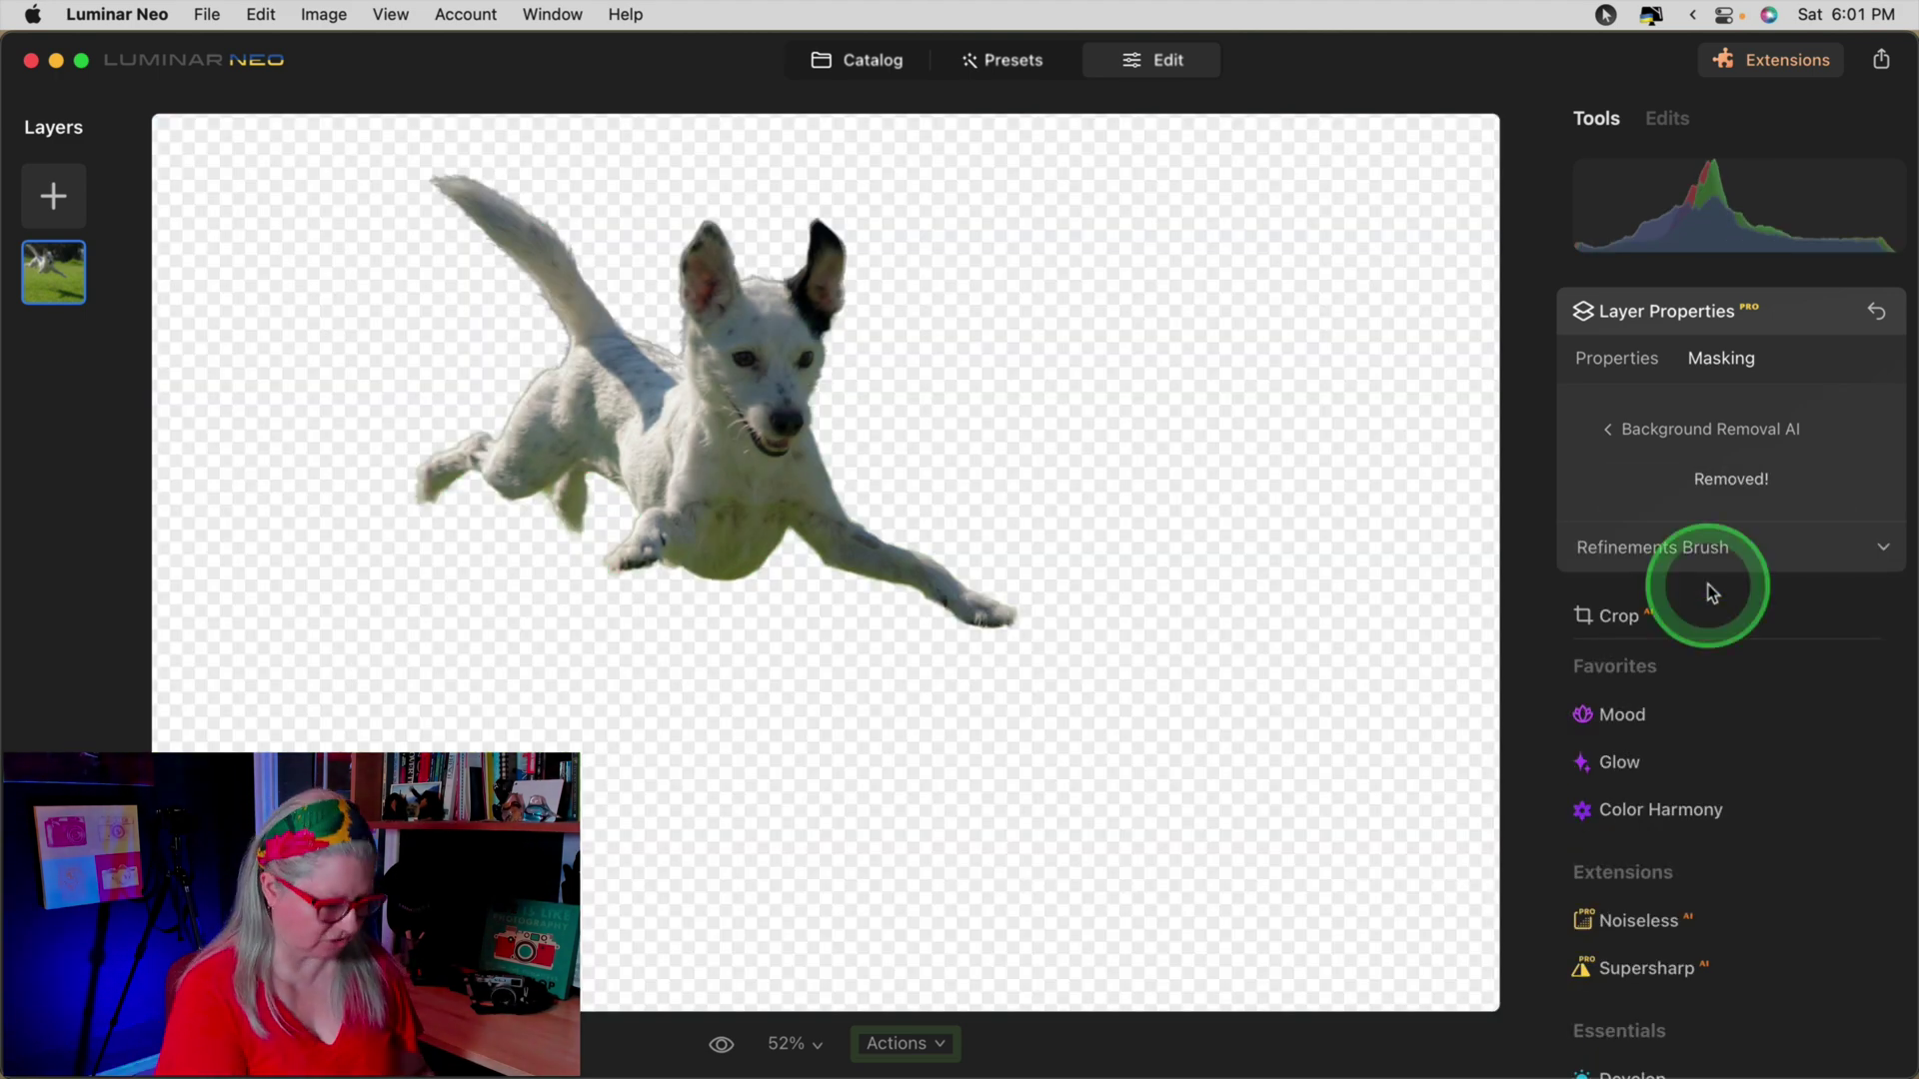
key("super+1")
left_click_drag(917, 450, 941, 467)
scroll(941, 463, "up", 6)
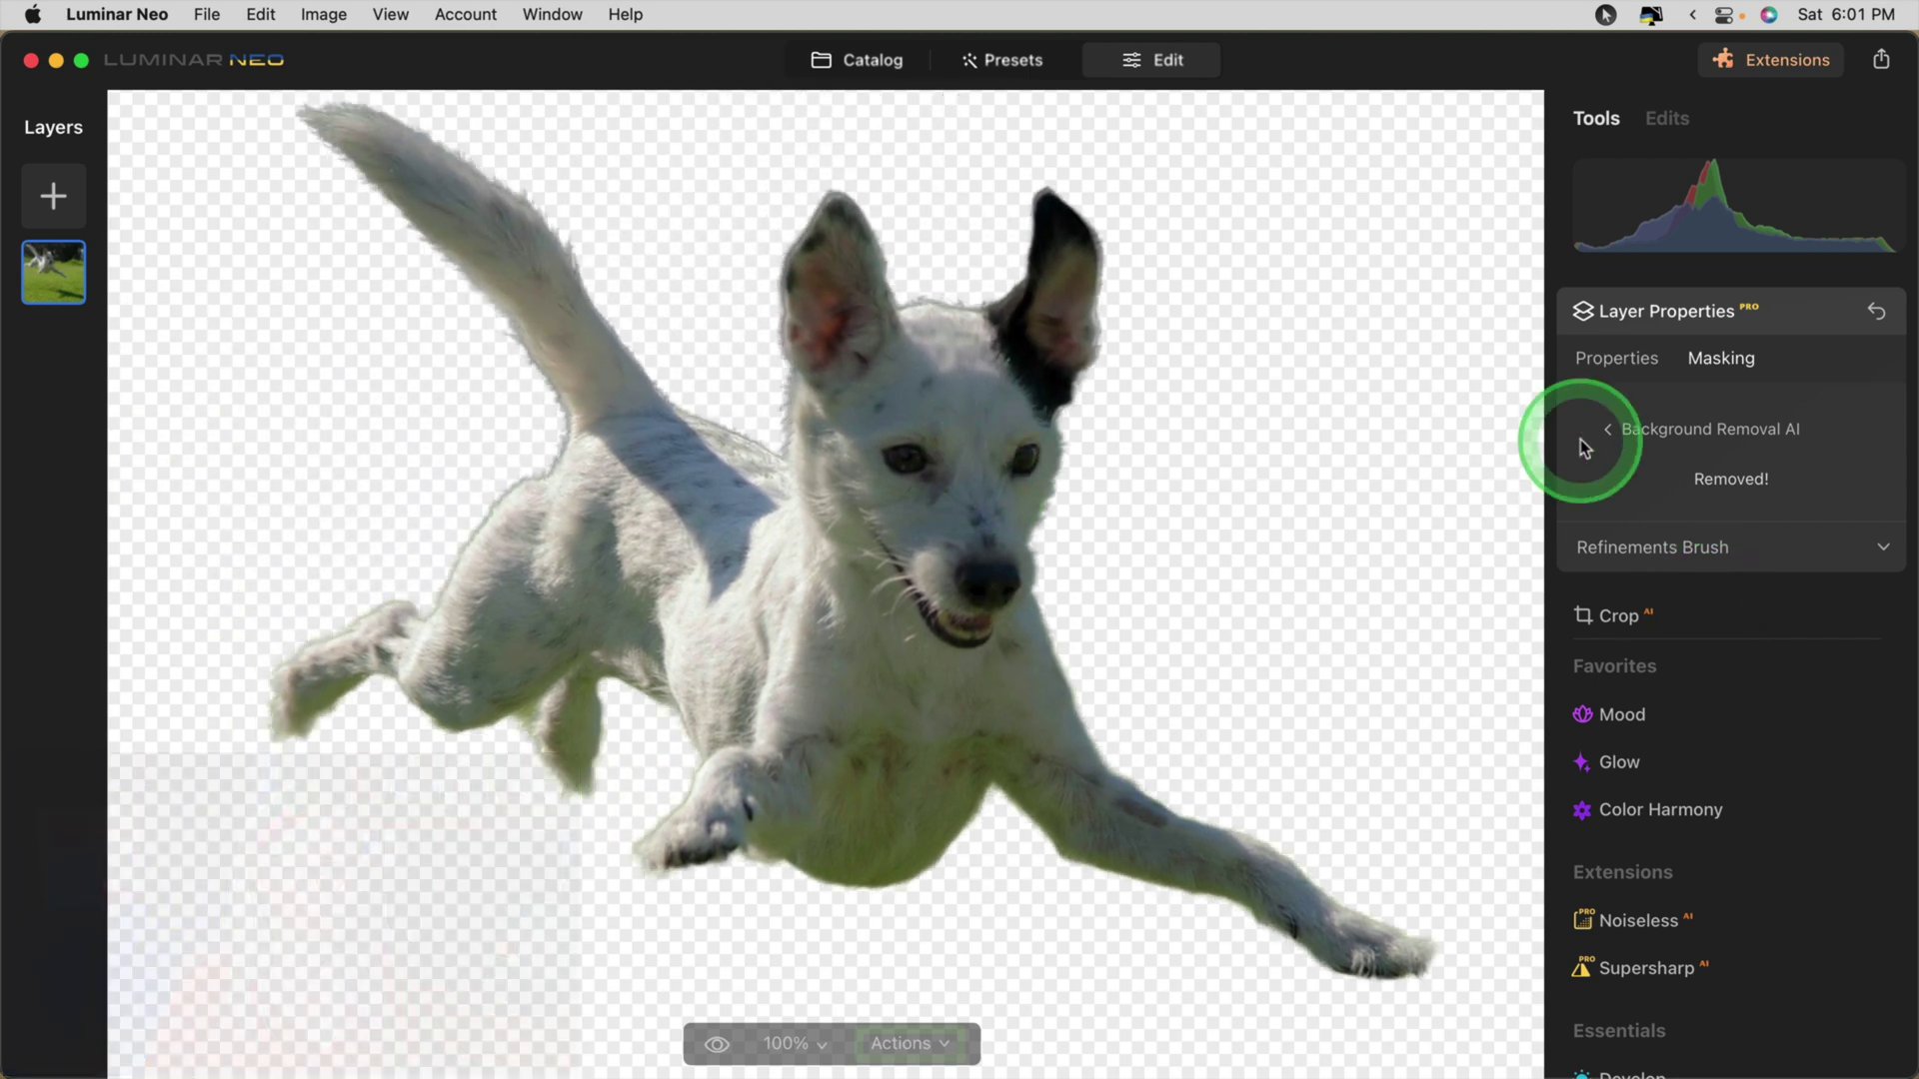
Step: Switch the Refinements Brush to Transition and set its size to 21
left_click(1659, 546)
left_click(1742, 603)
left_click(1641, 597)
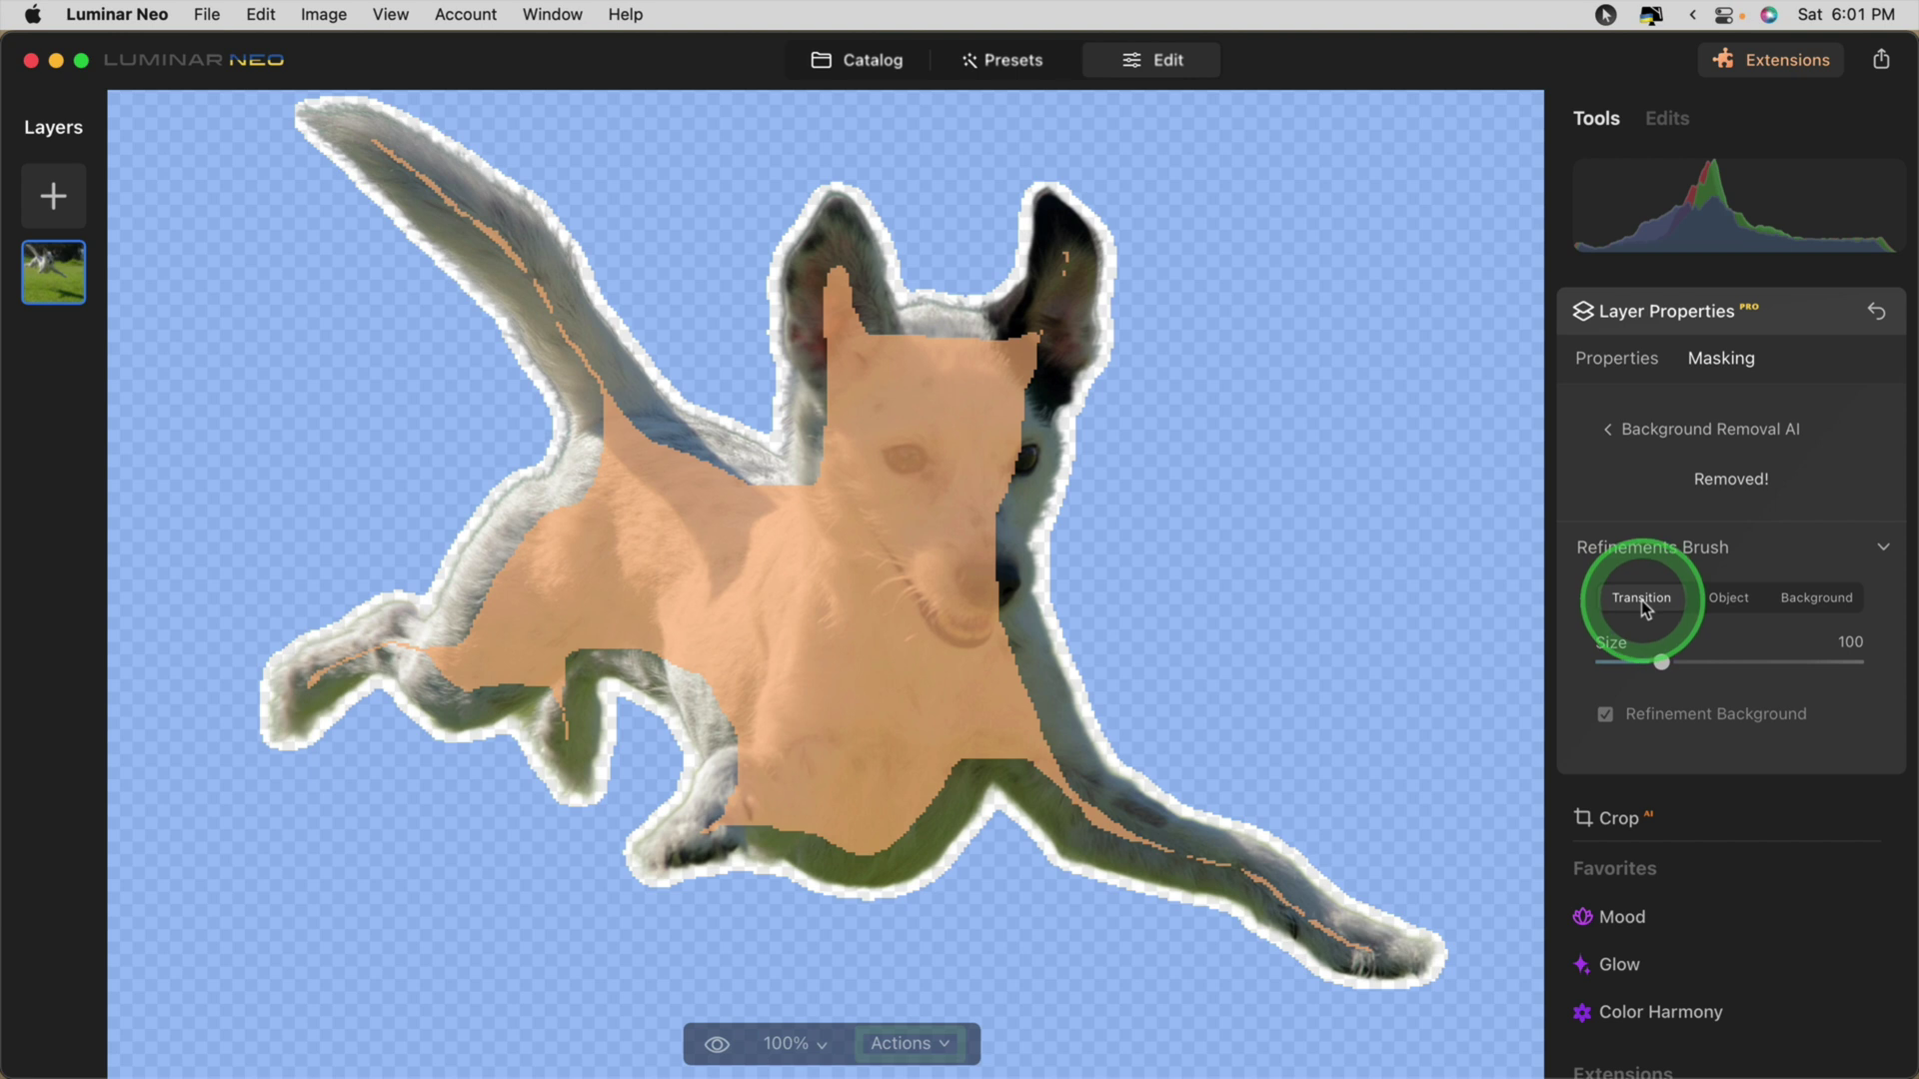
left_click_drag(1659, 663, 1610, 662)
Step: Soften the dog's fur edges along the front leg, paw and ear
mouse_move(1078, 644)
left_mouse_down()
mouse_move(1170, 816)
mouse_move(1220, 852)
mouse_move(1207, 834)
mouse_move(1277, 849)
left_mouse_up()
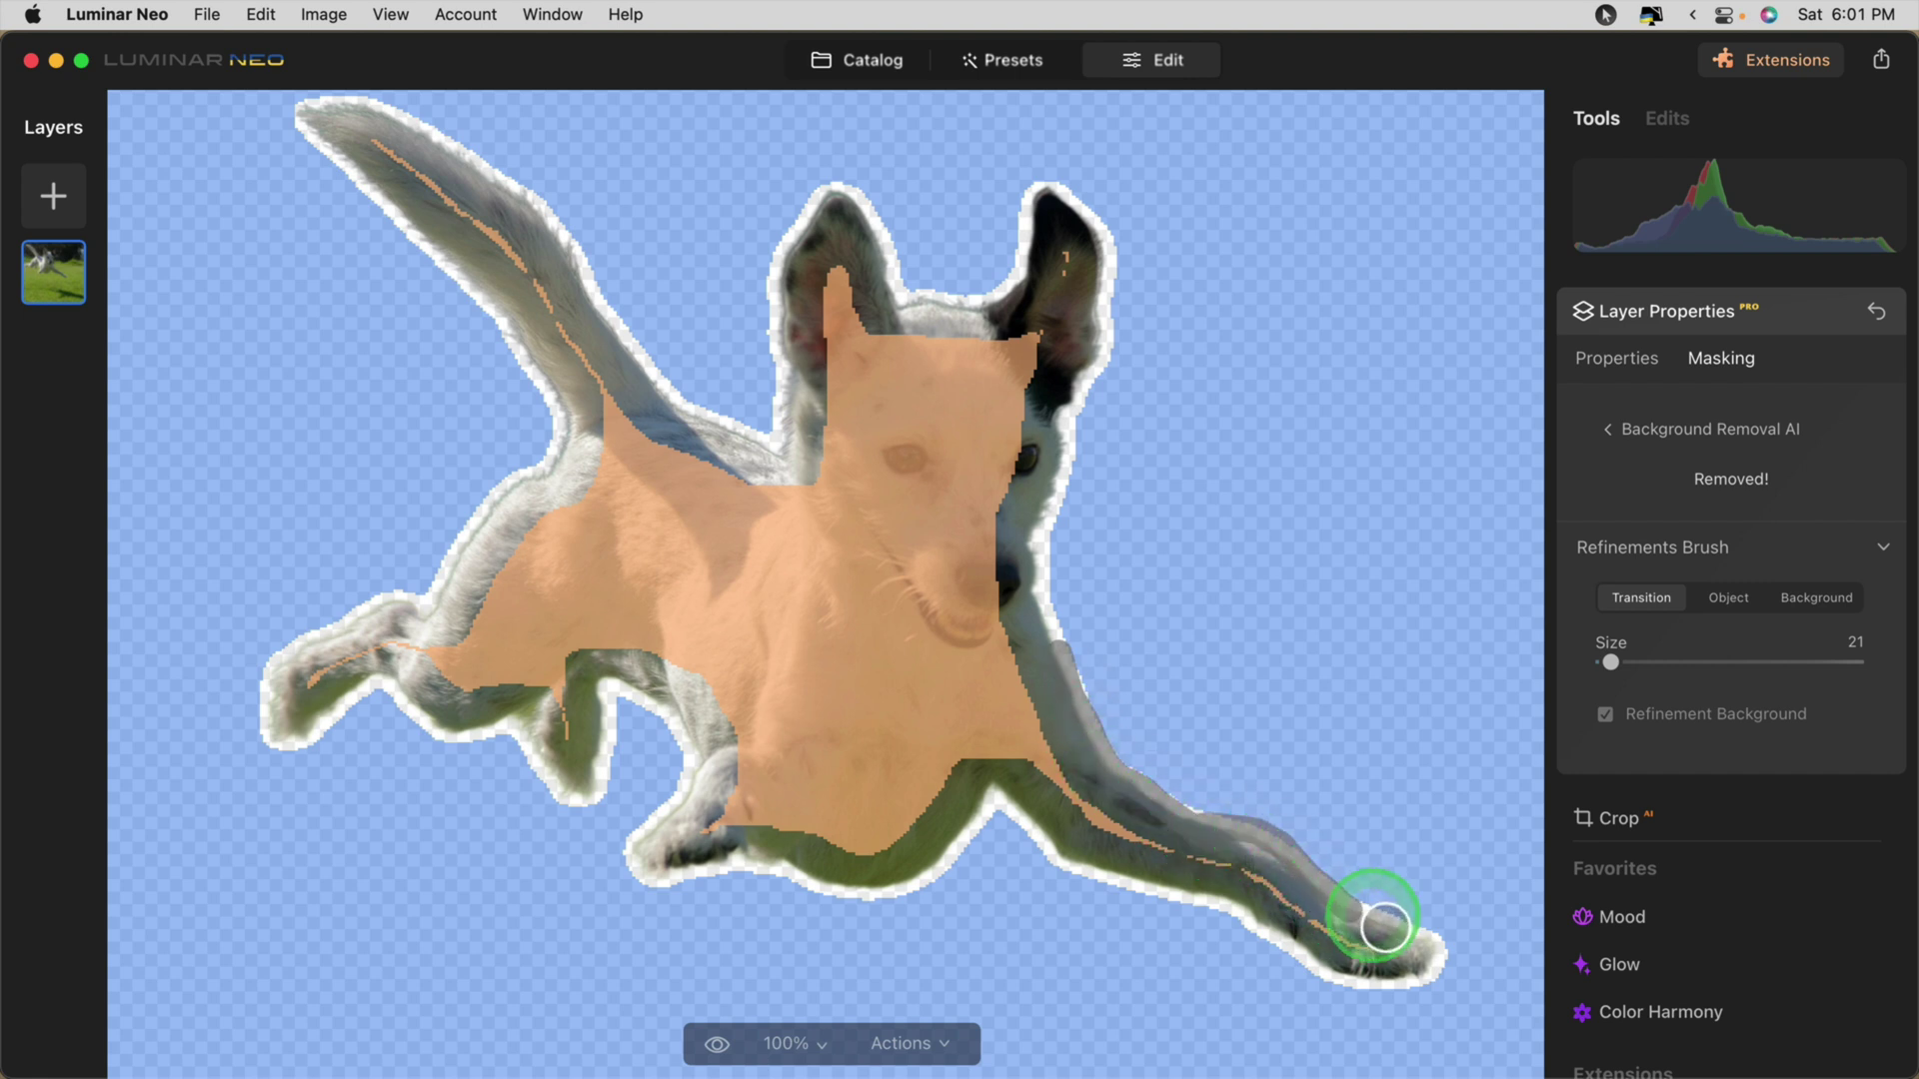
mouse_move(1377, 992)
left_mouse_down()
mouse_move(1246, 912)
mouse_move(1113, 882)
mouse_move(1047, 836)
left_mouse_up()
scroll(672, 386, "up", 3)
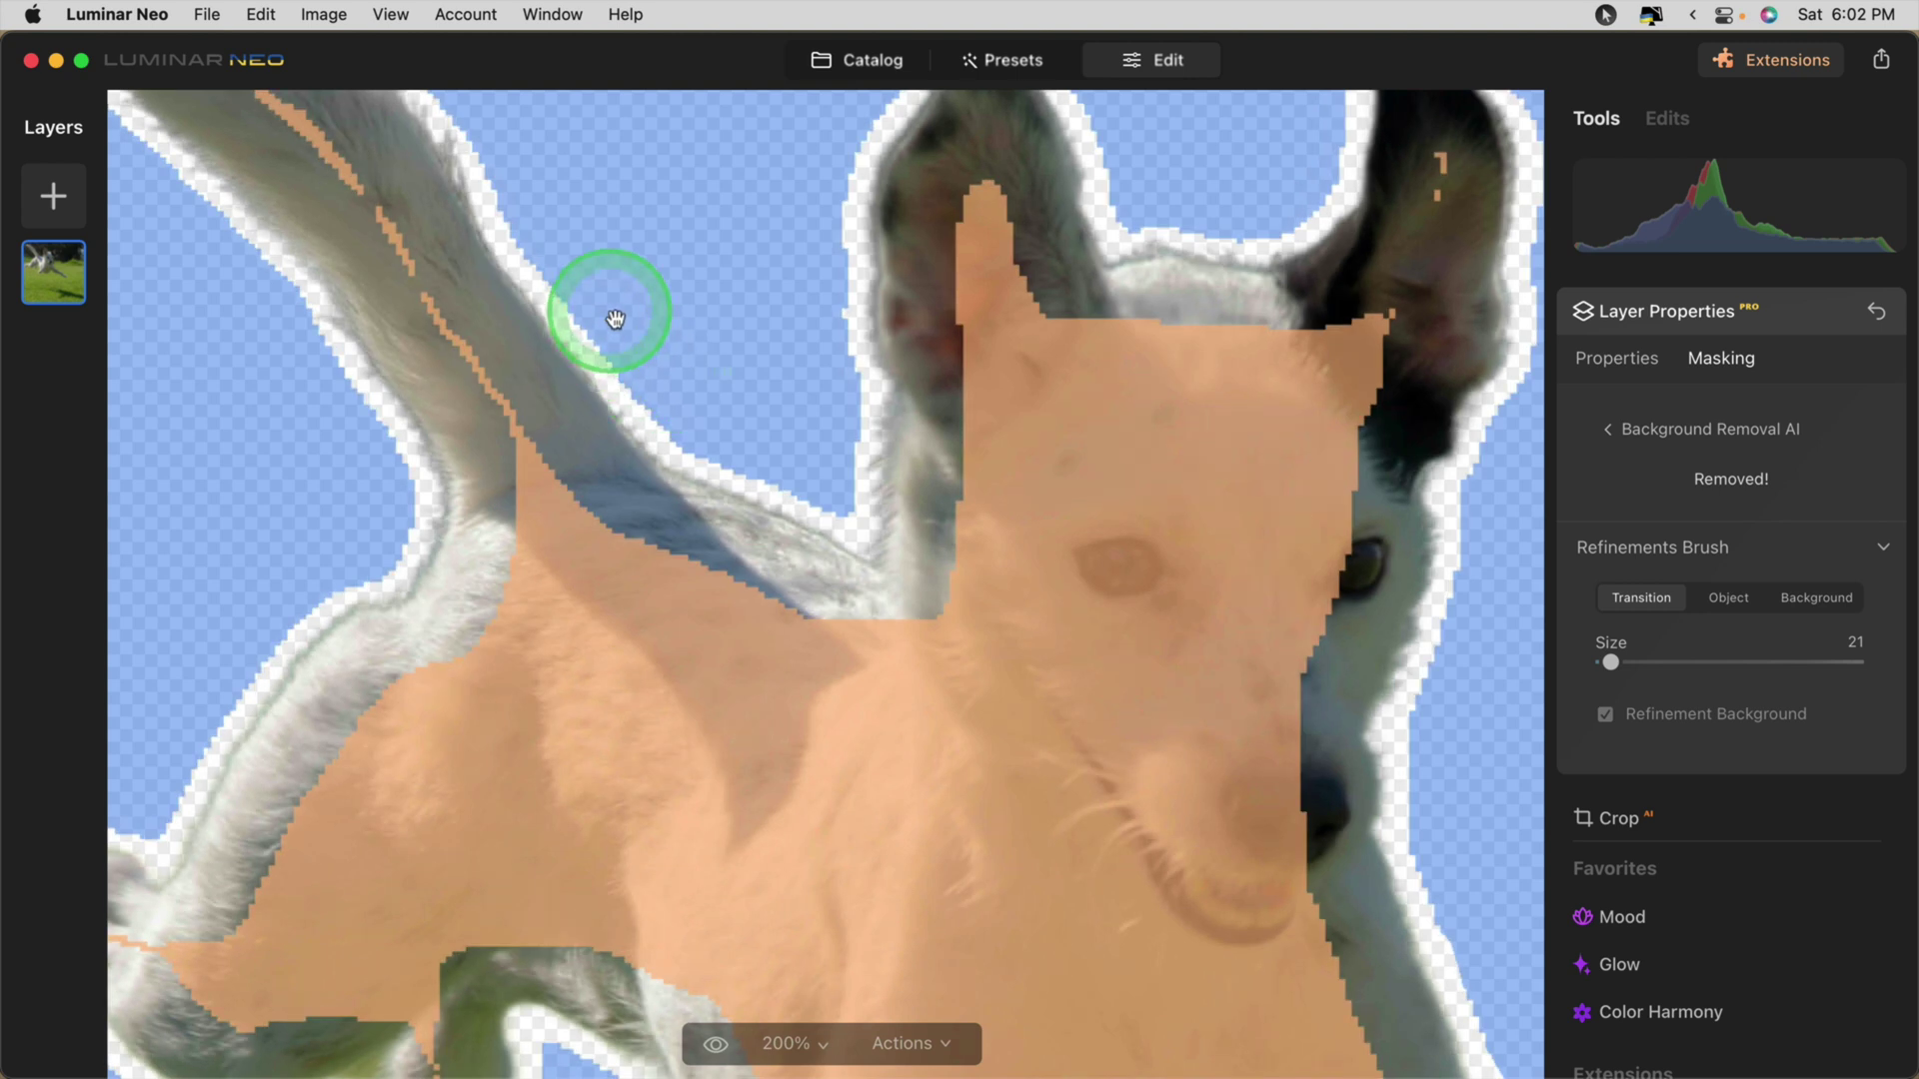
left_click_drag(613, 309, 937, 622)
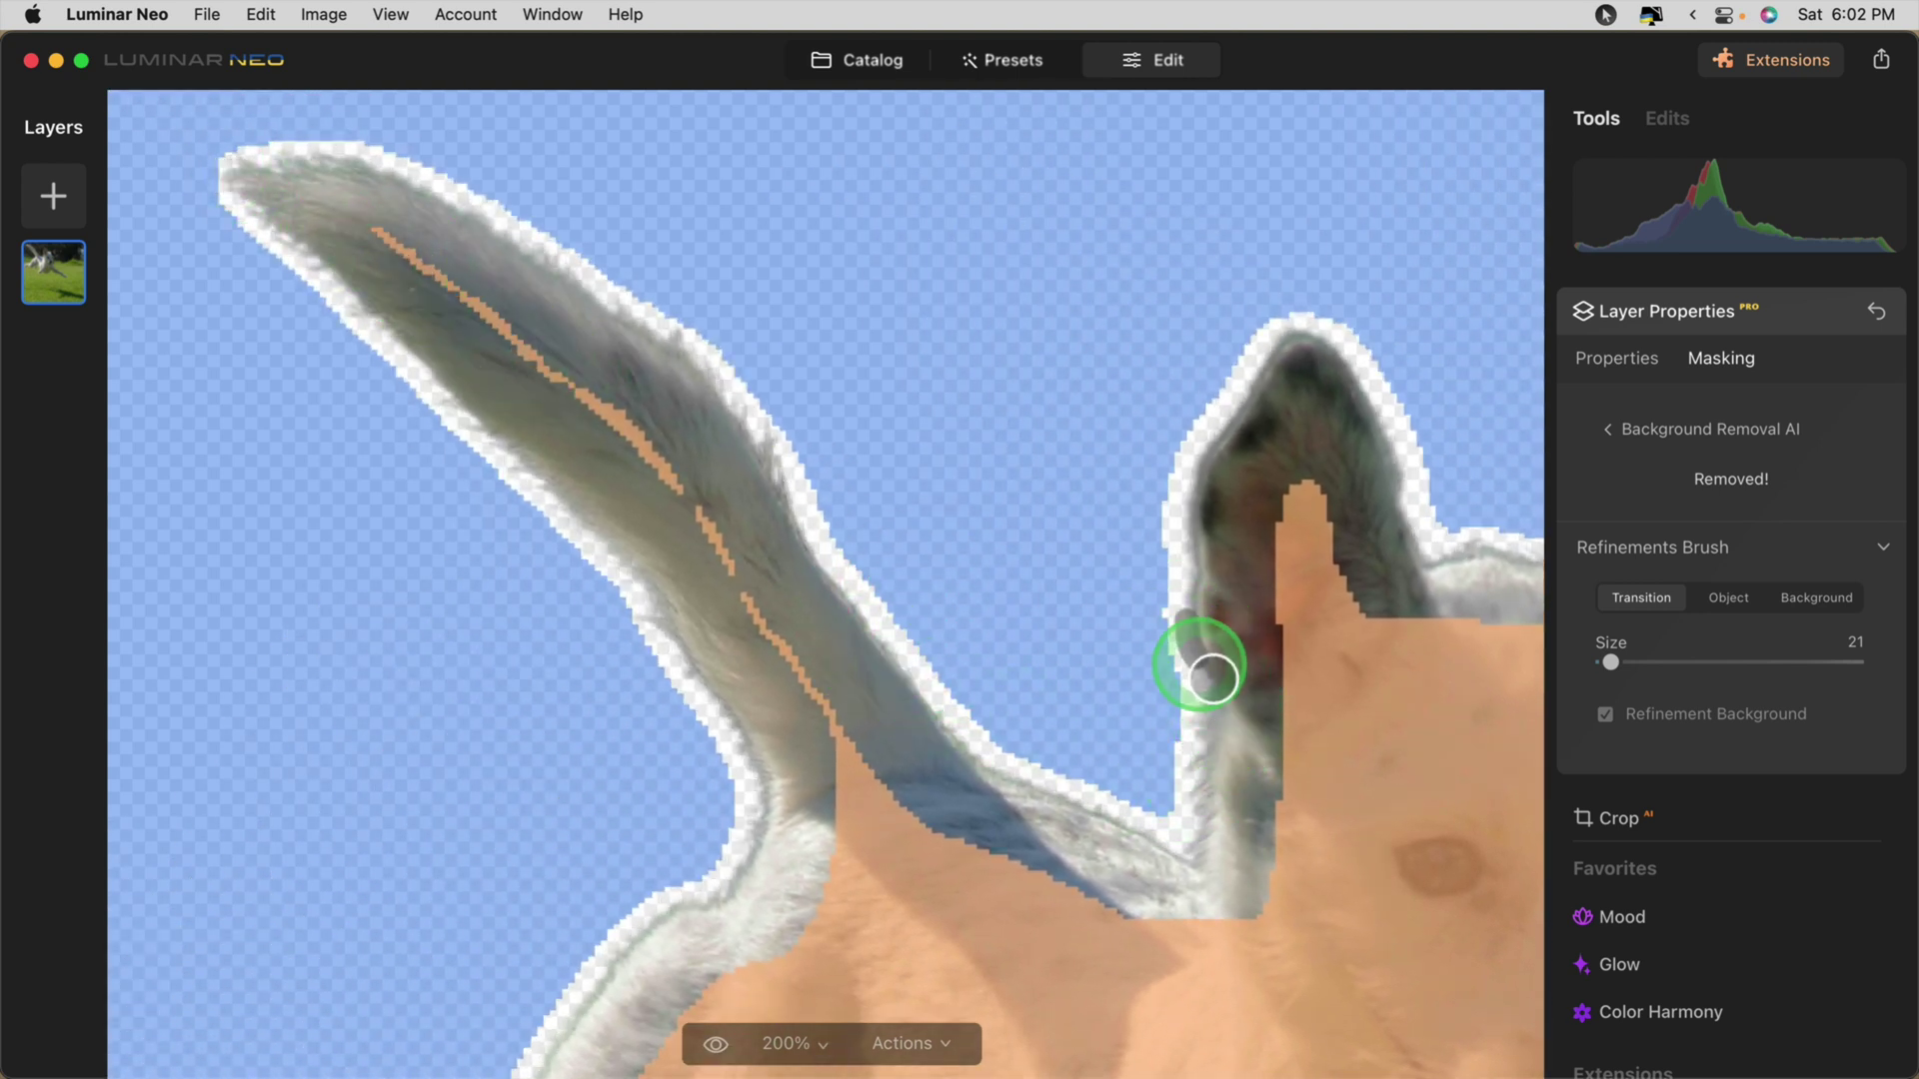
mouse_move(1211, 824)
left_mouse_down()
mouse_move(1212, 876)
mouse_move(997, 773)
mouse_move(842, 611)
left_mouse_up()
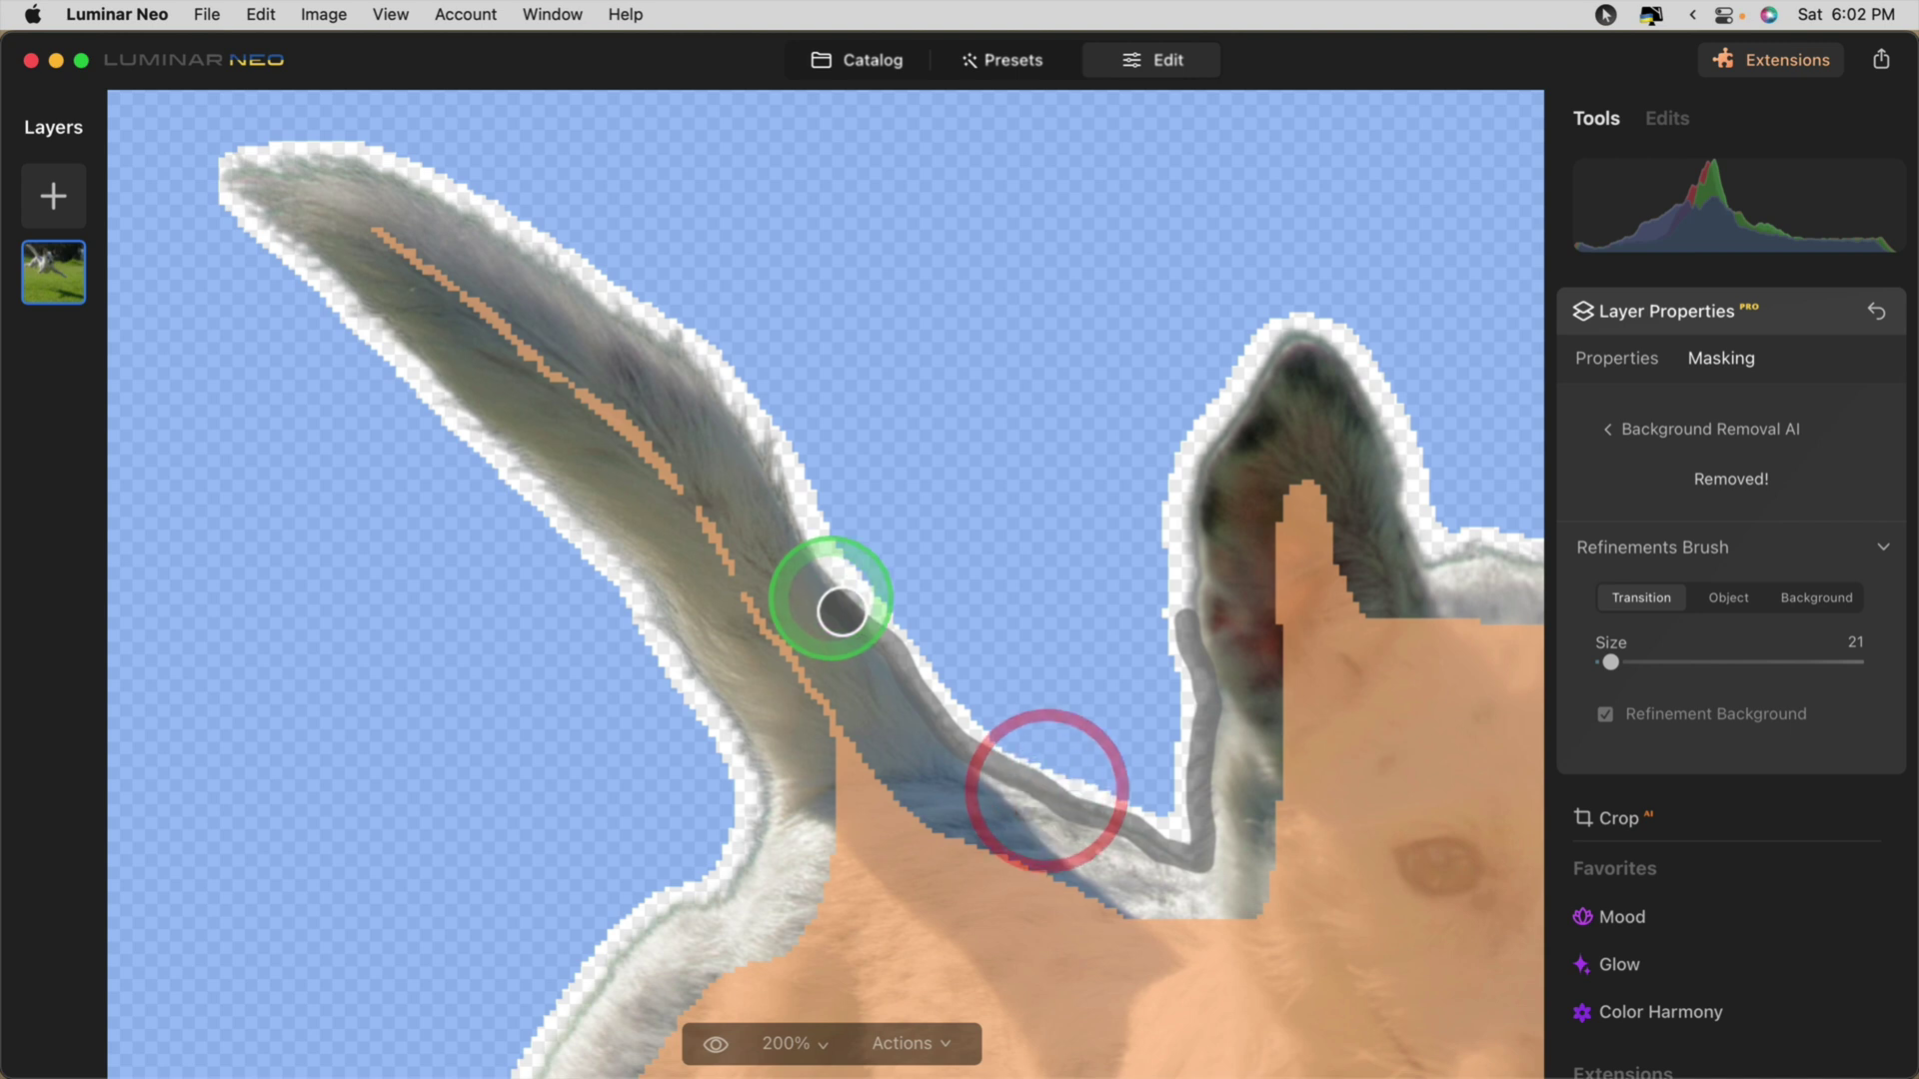
left_click_drag(1610, 663, 1621, 666)
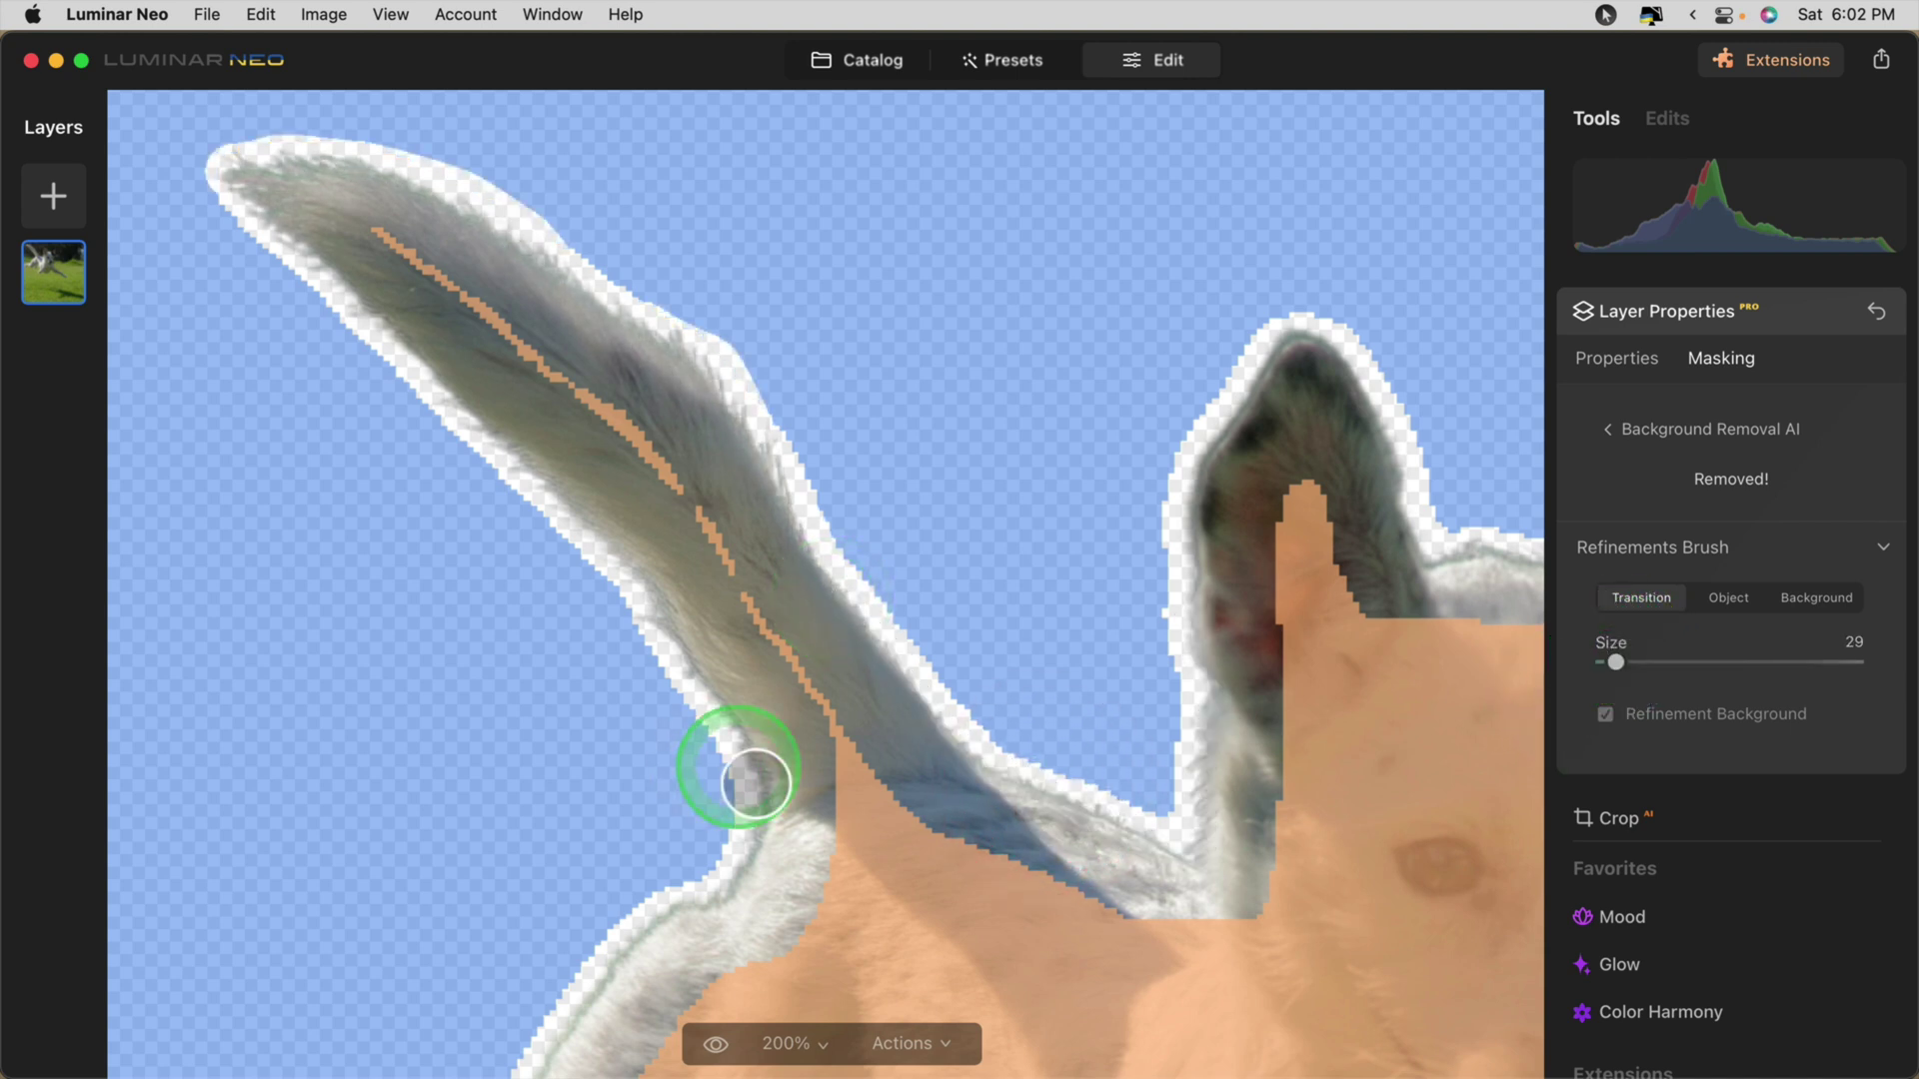
Step: Soften the fur along the tail and remaining edges, then hide the mask overlay
mouse_move(757, 773)
left_mouse_down()
mouse_move(643, 586)
mouse_move(539, 488)
left_mouse_up()
mouse_move(579, 1016)
left_mouse_down()
mouse_move(635, 965)
mouse_move(747, 894)
mouse_move(760, 747)
left_mouse_up()
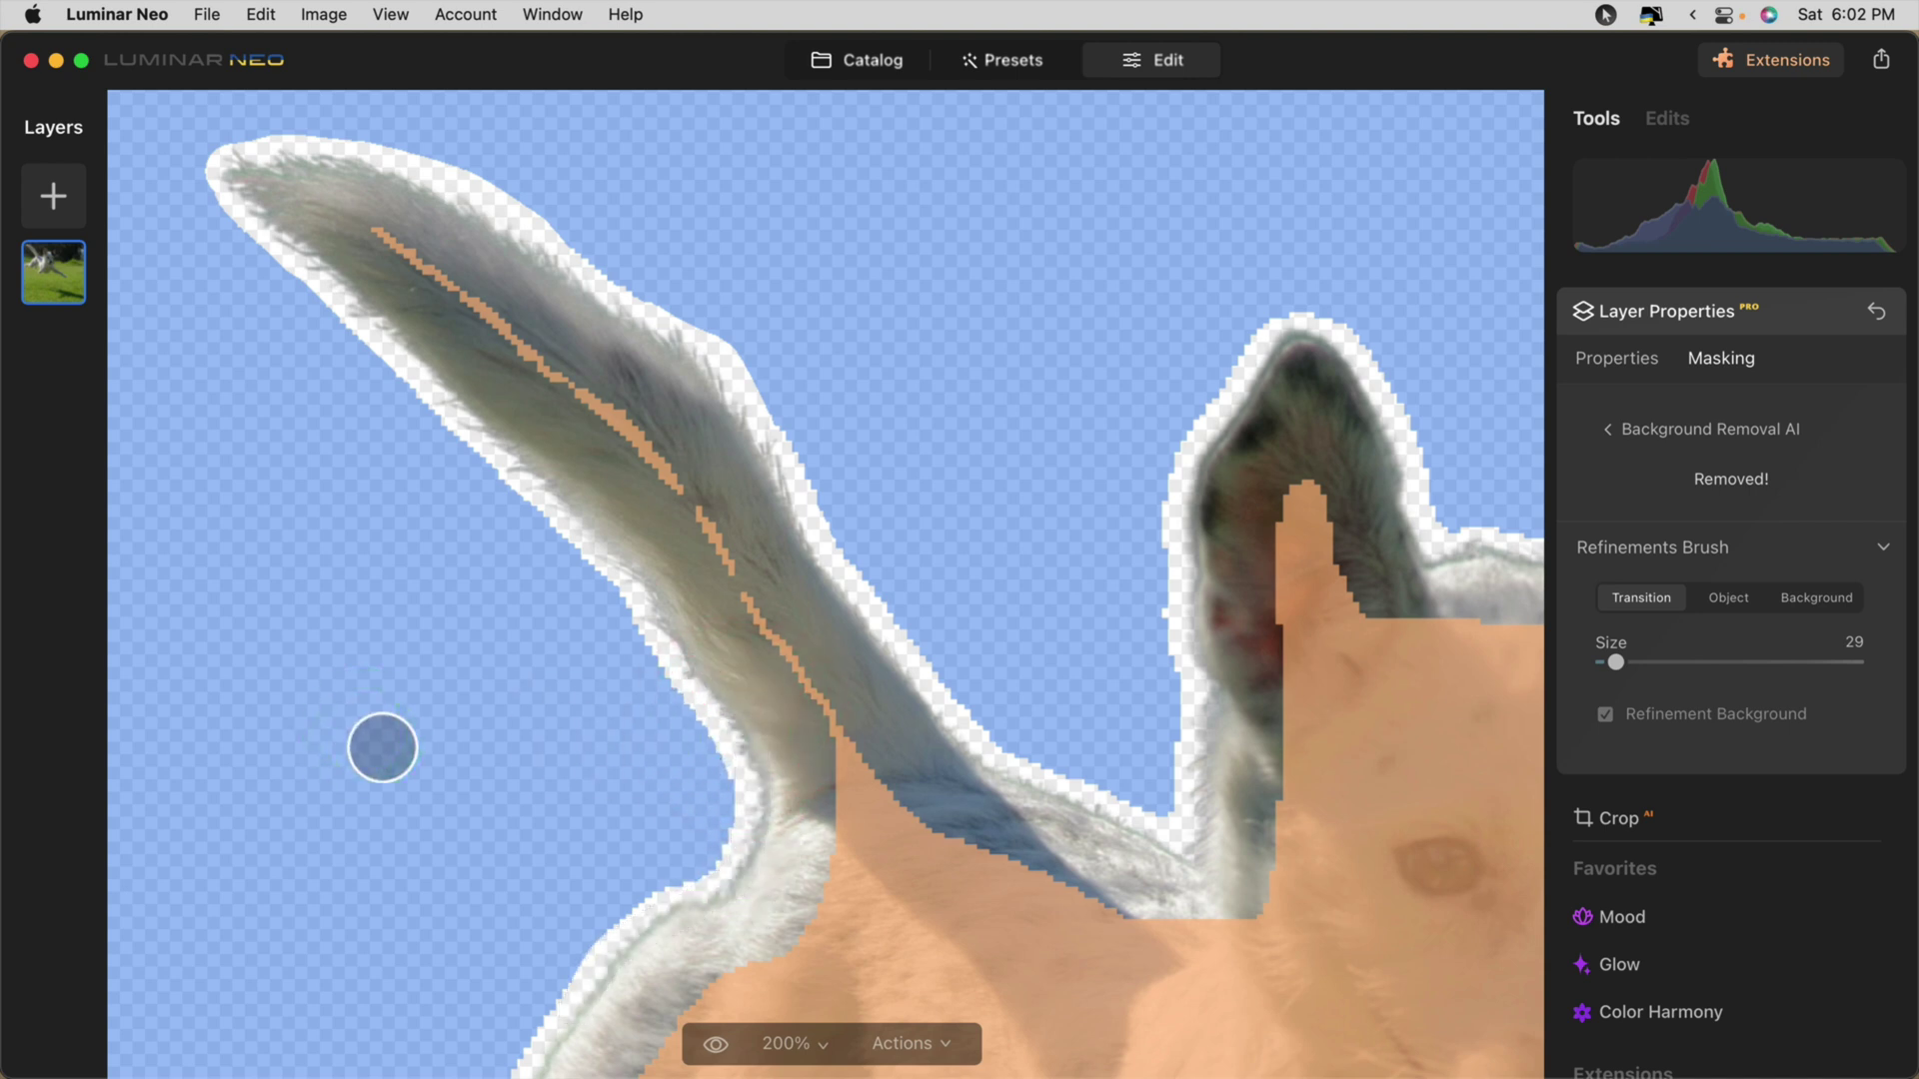
mouse_move(382, 747)
left_mouse_down()
mouse_move(1353, 364)
mouse_move(1092, 556)
mouse_move(1113, 707)
mouse_move(637, 810)
mouse_move(543, 771)
left_mouse_up()
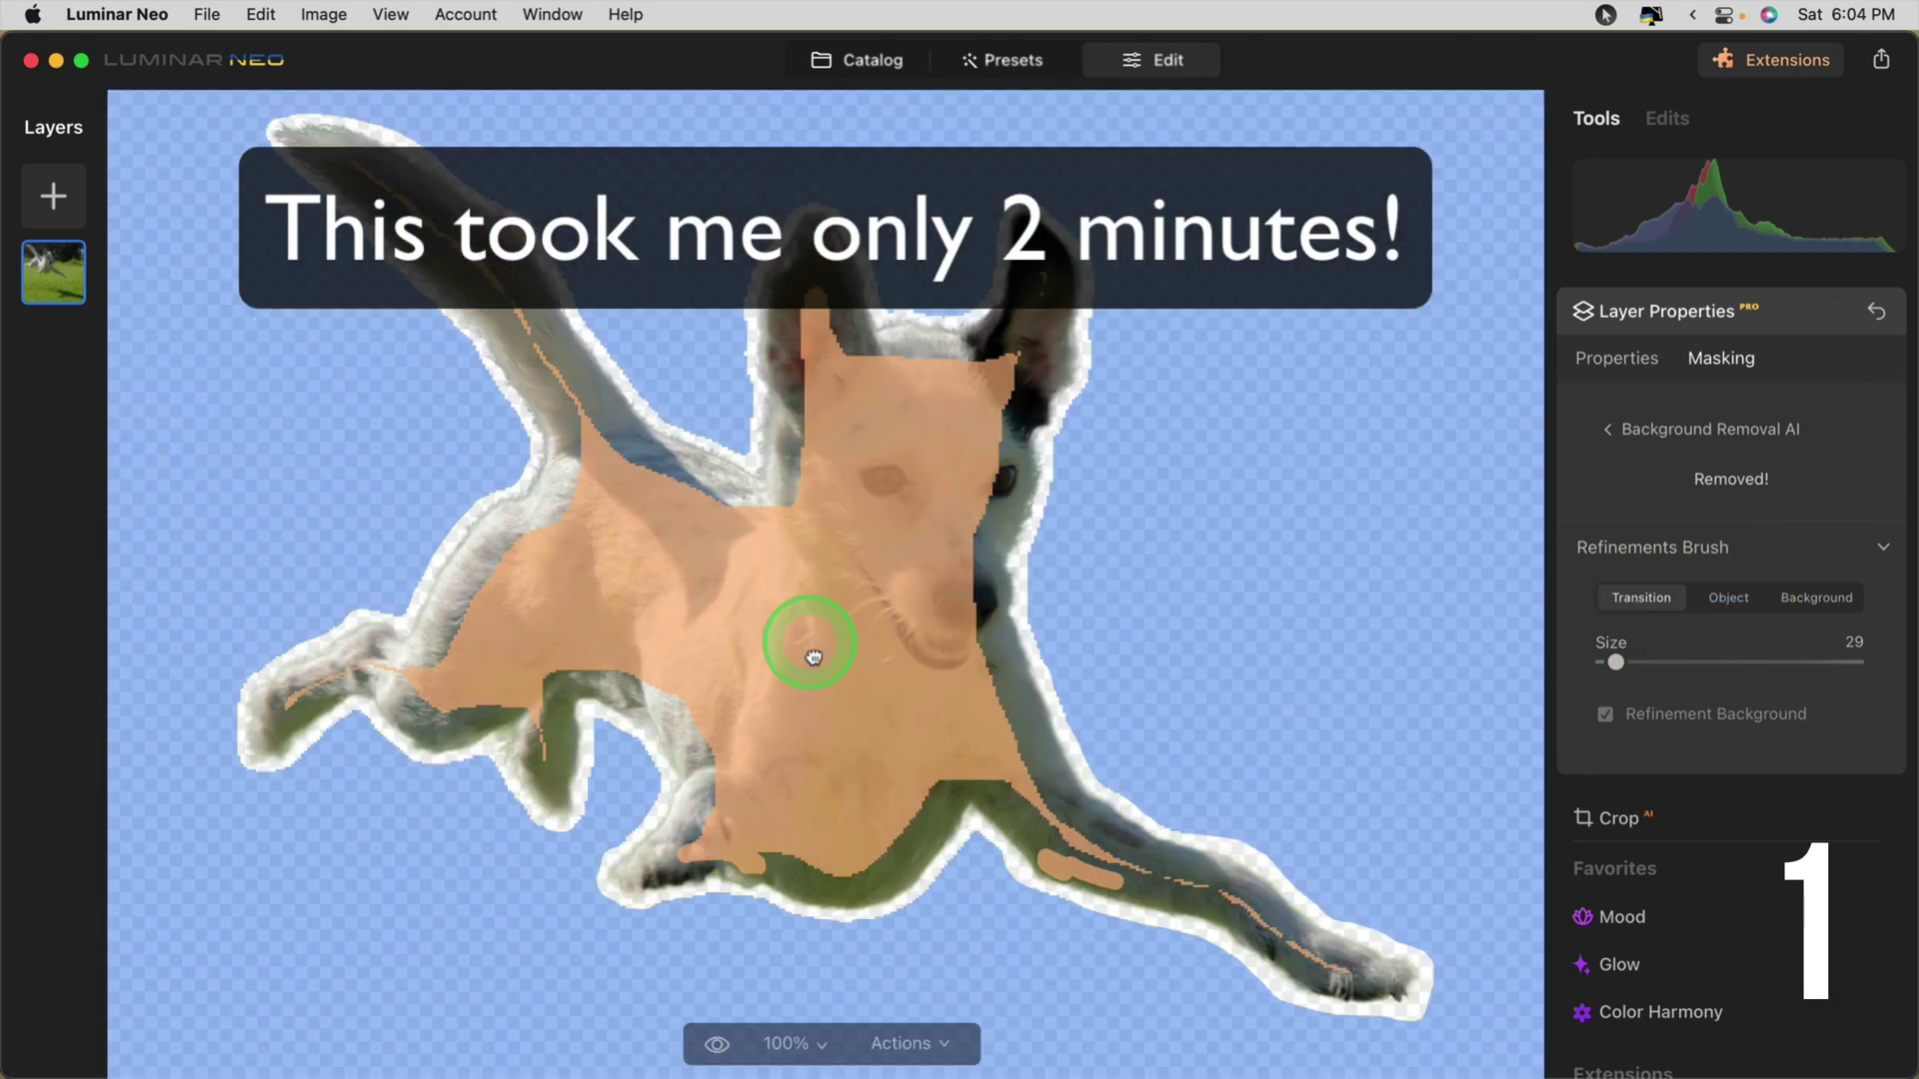
left_click_drag(806, 643, 819, 378)
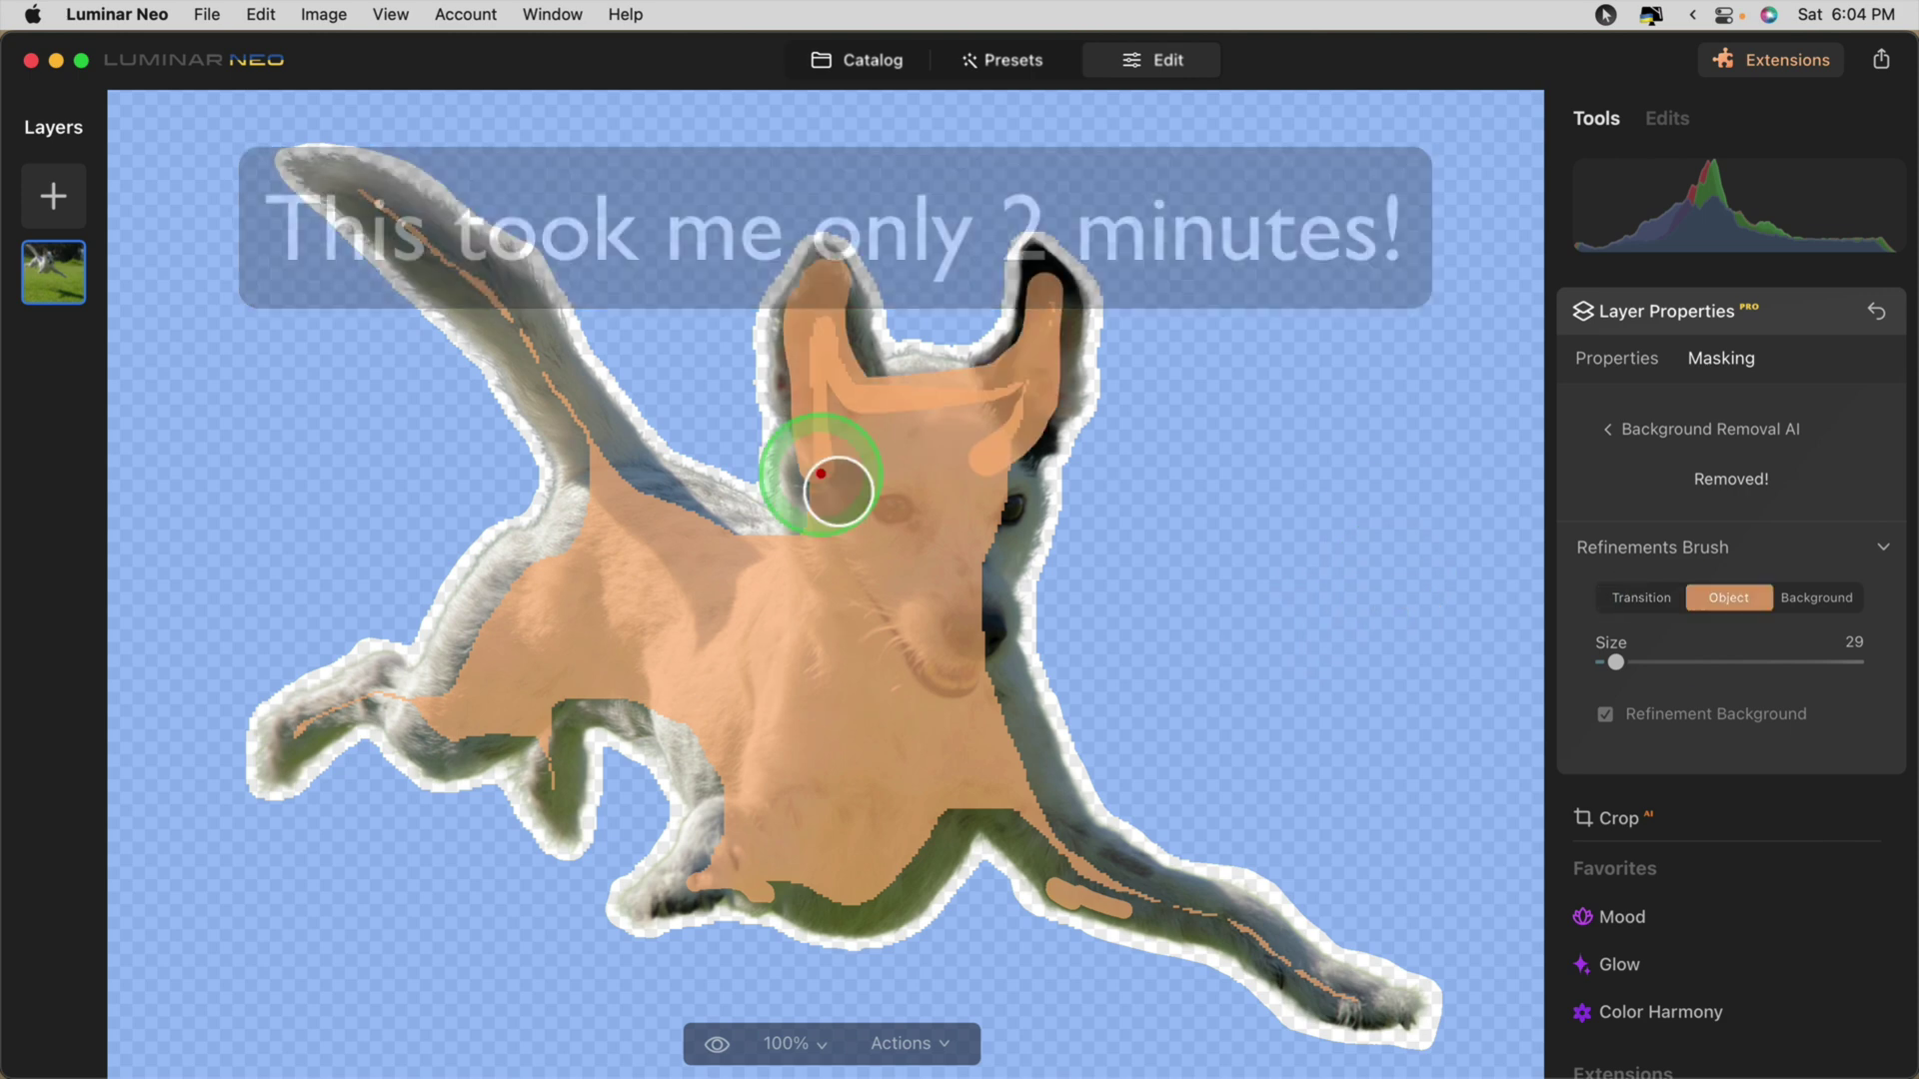
left_click(1661, 557)
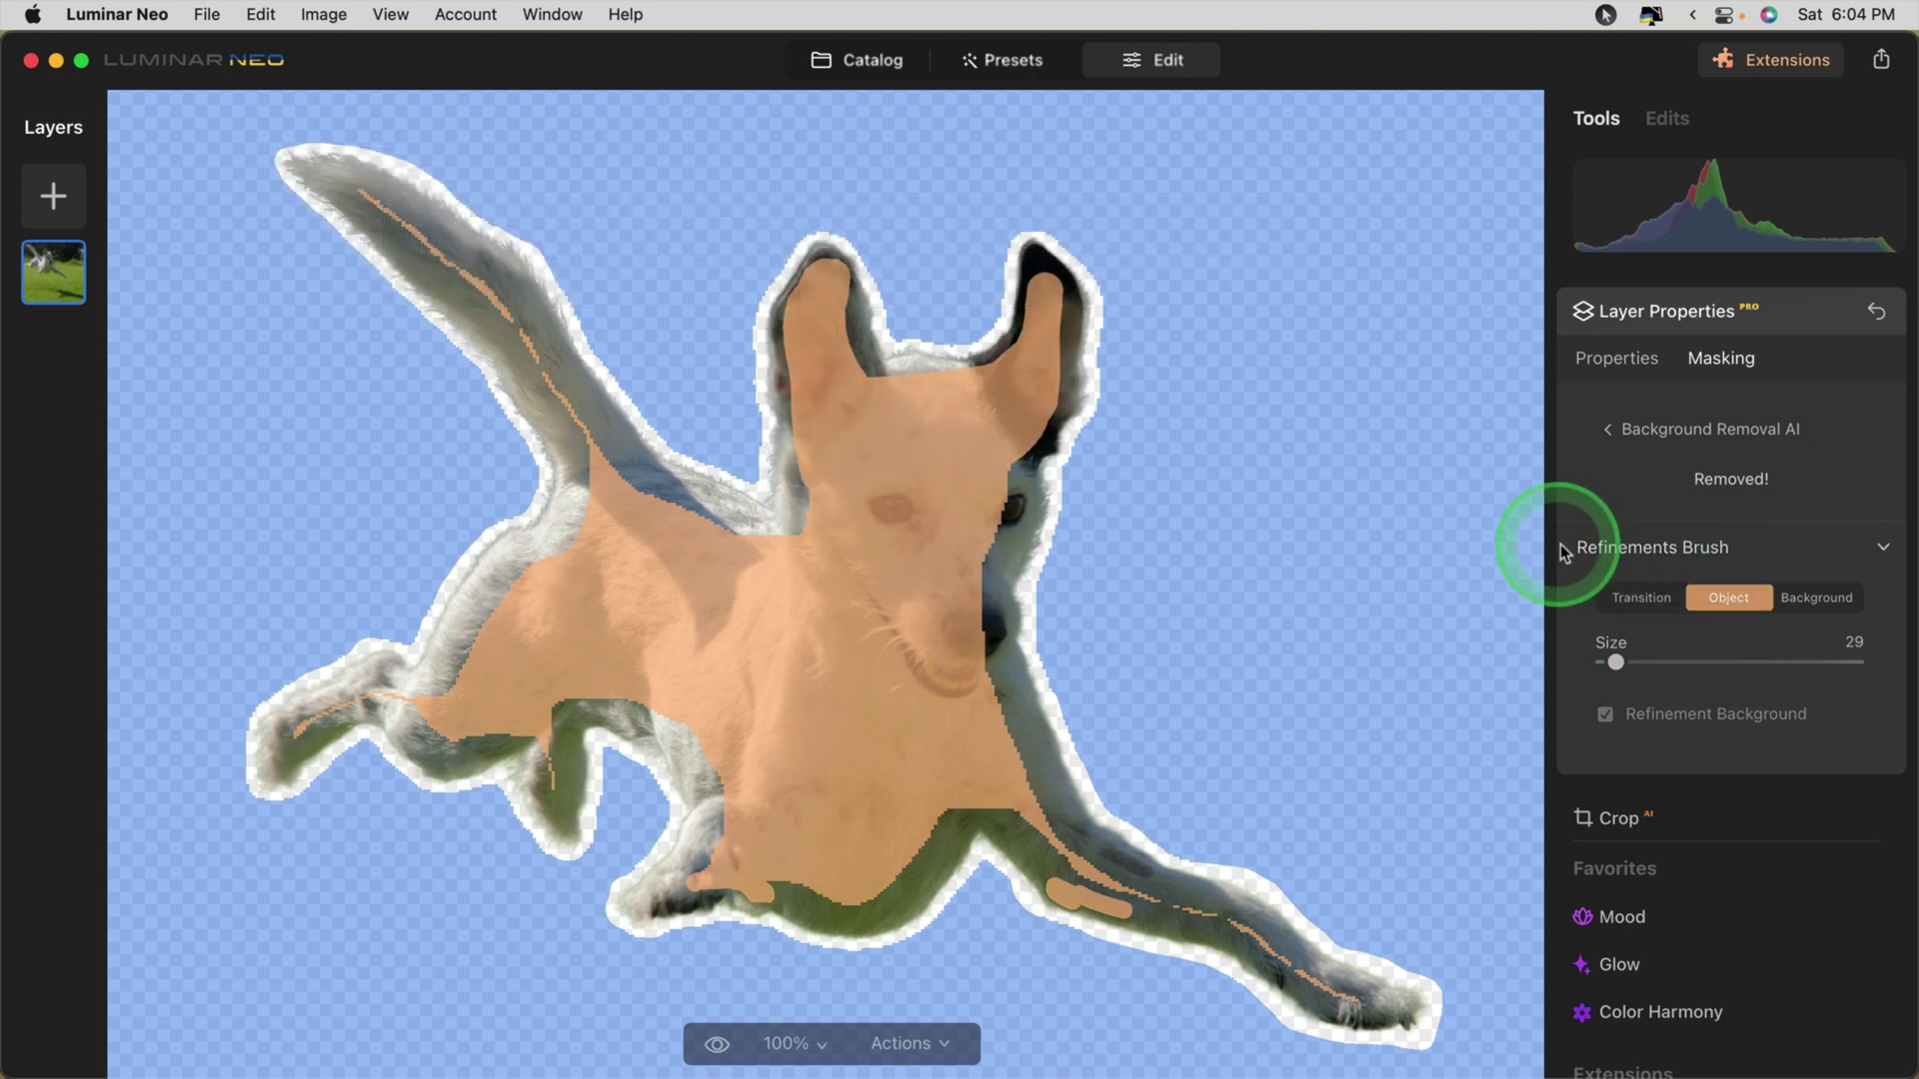
left_click(1621, 550)
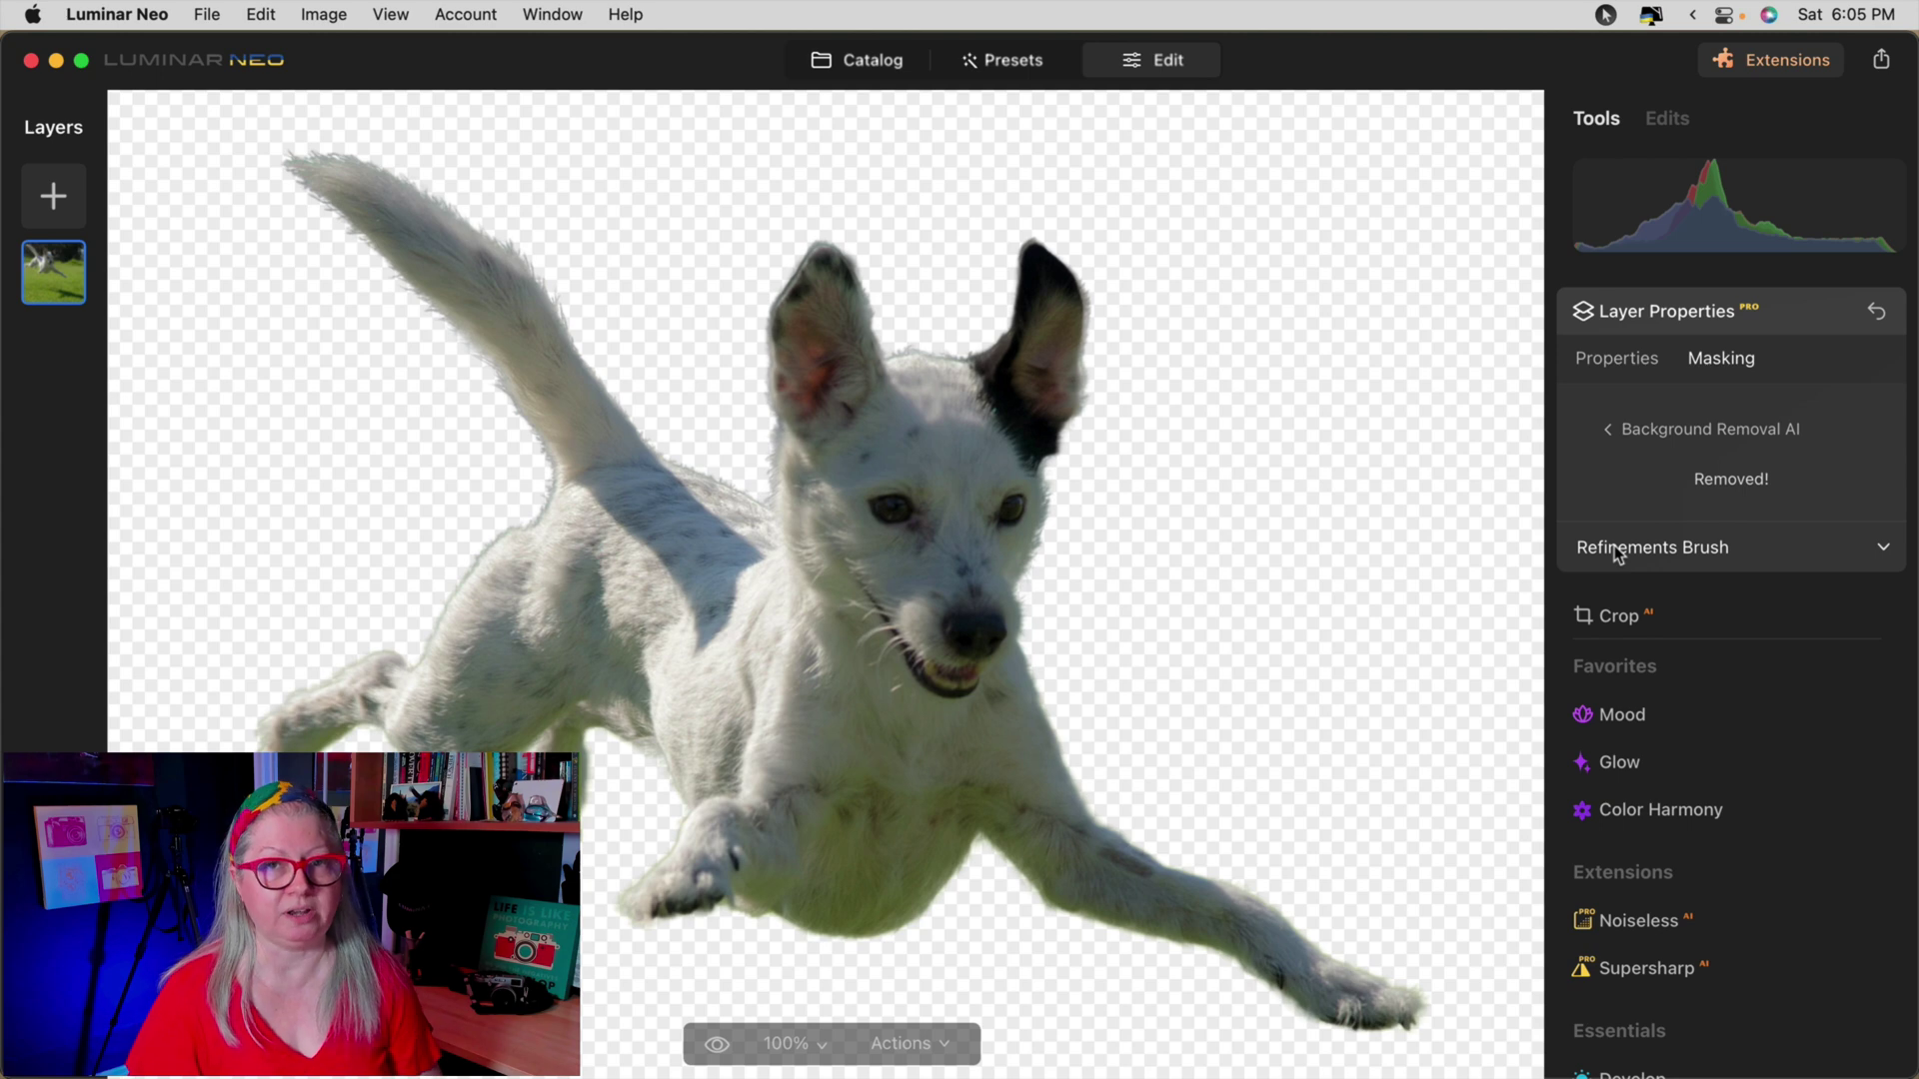
Step: Fit the view and add the mountain meadow photo as a new layer over the dog
key("super+0")
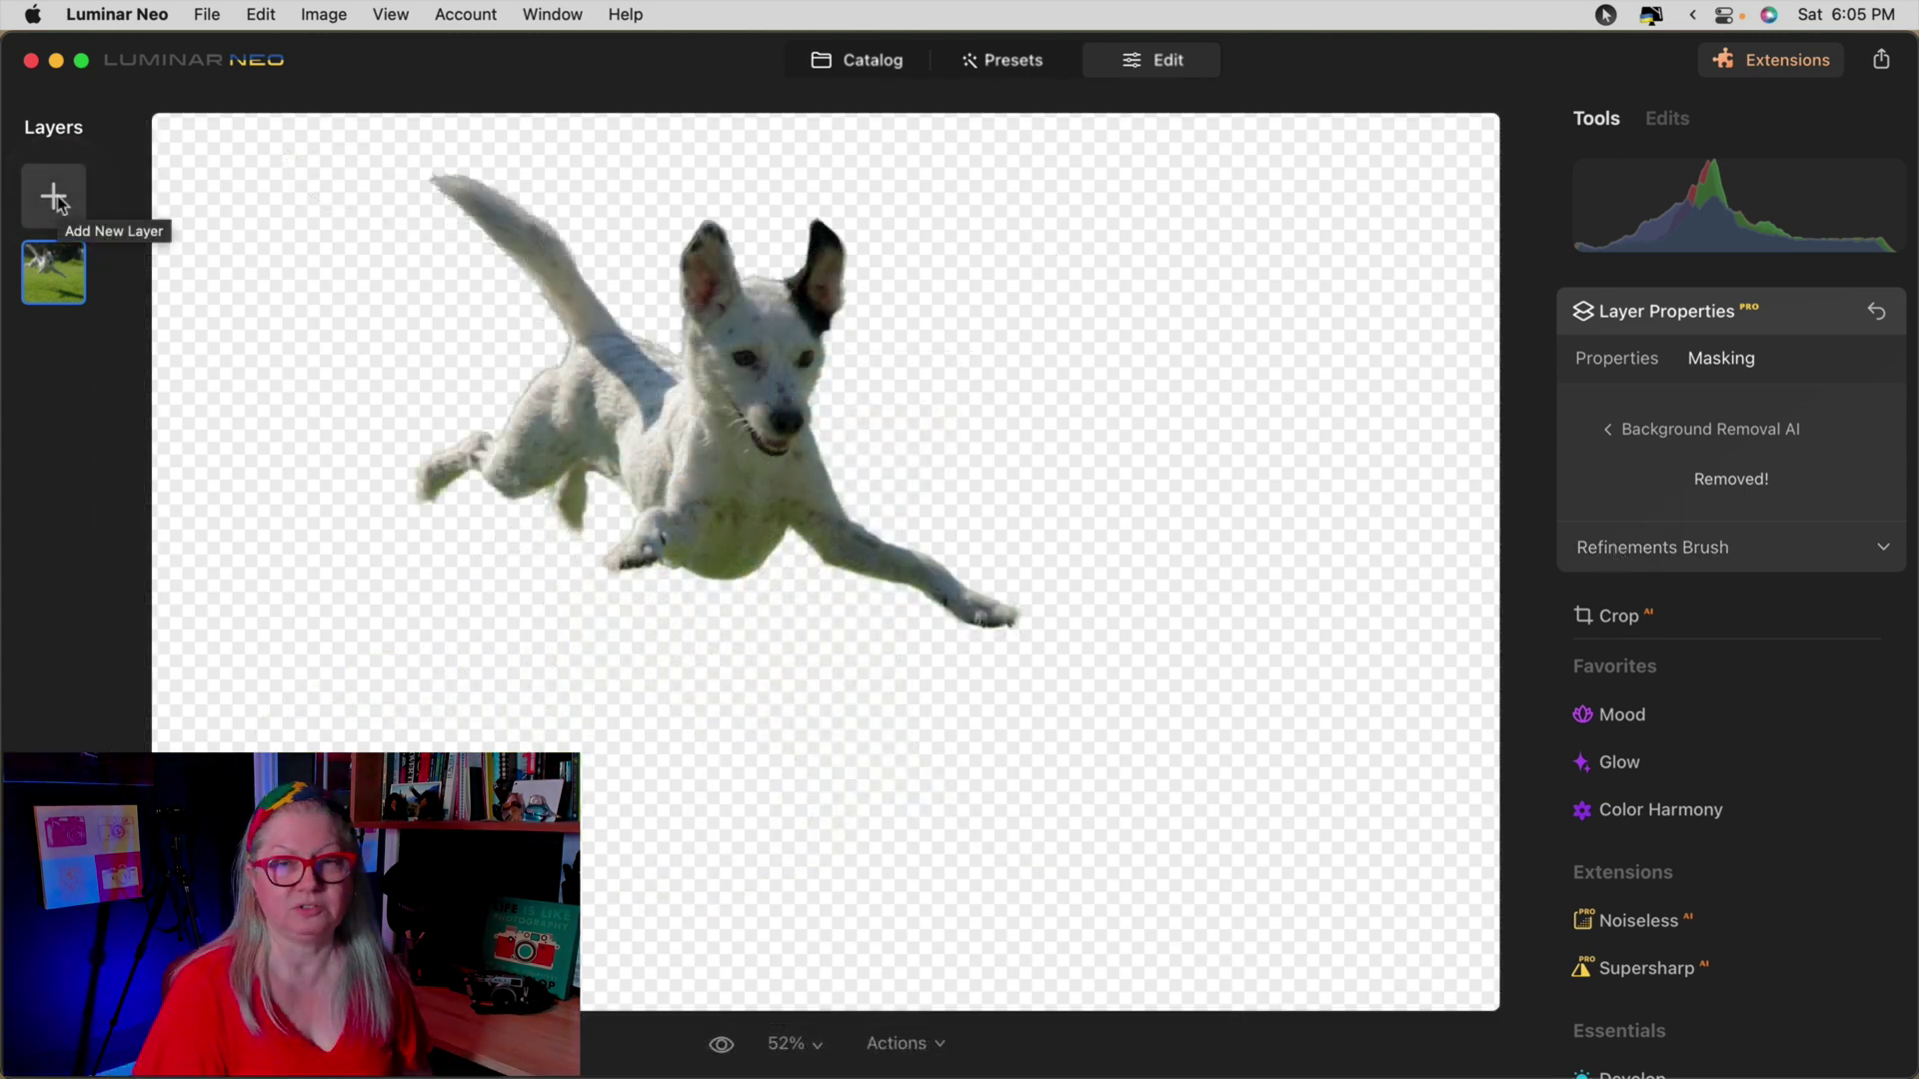
left_click(54, 200)
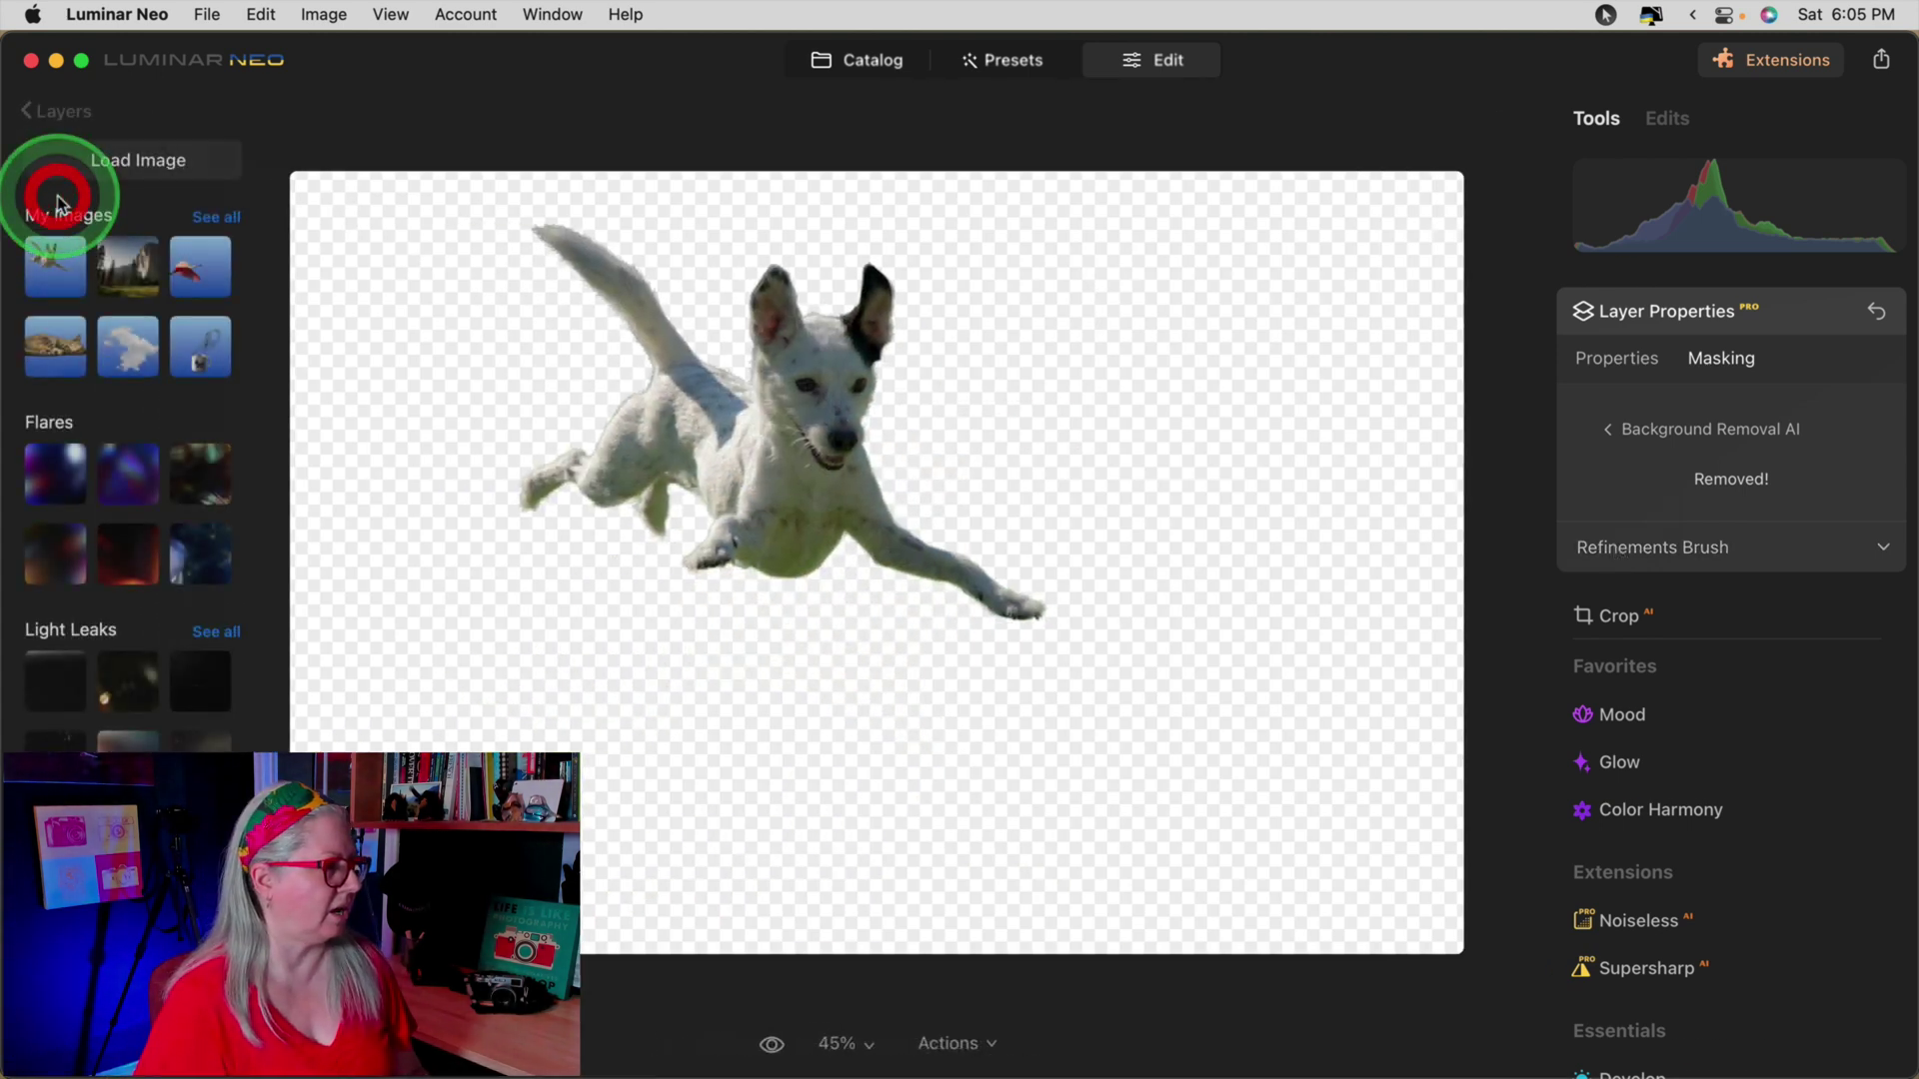
left_click(112, 268)
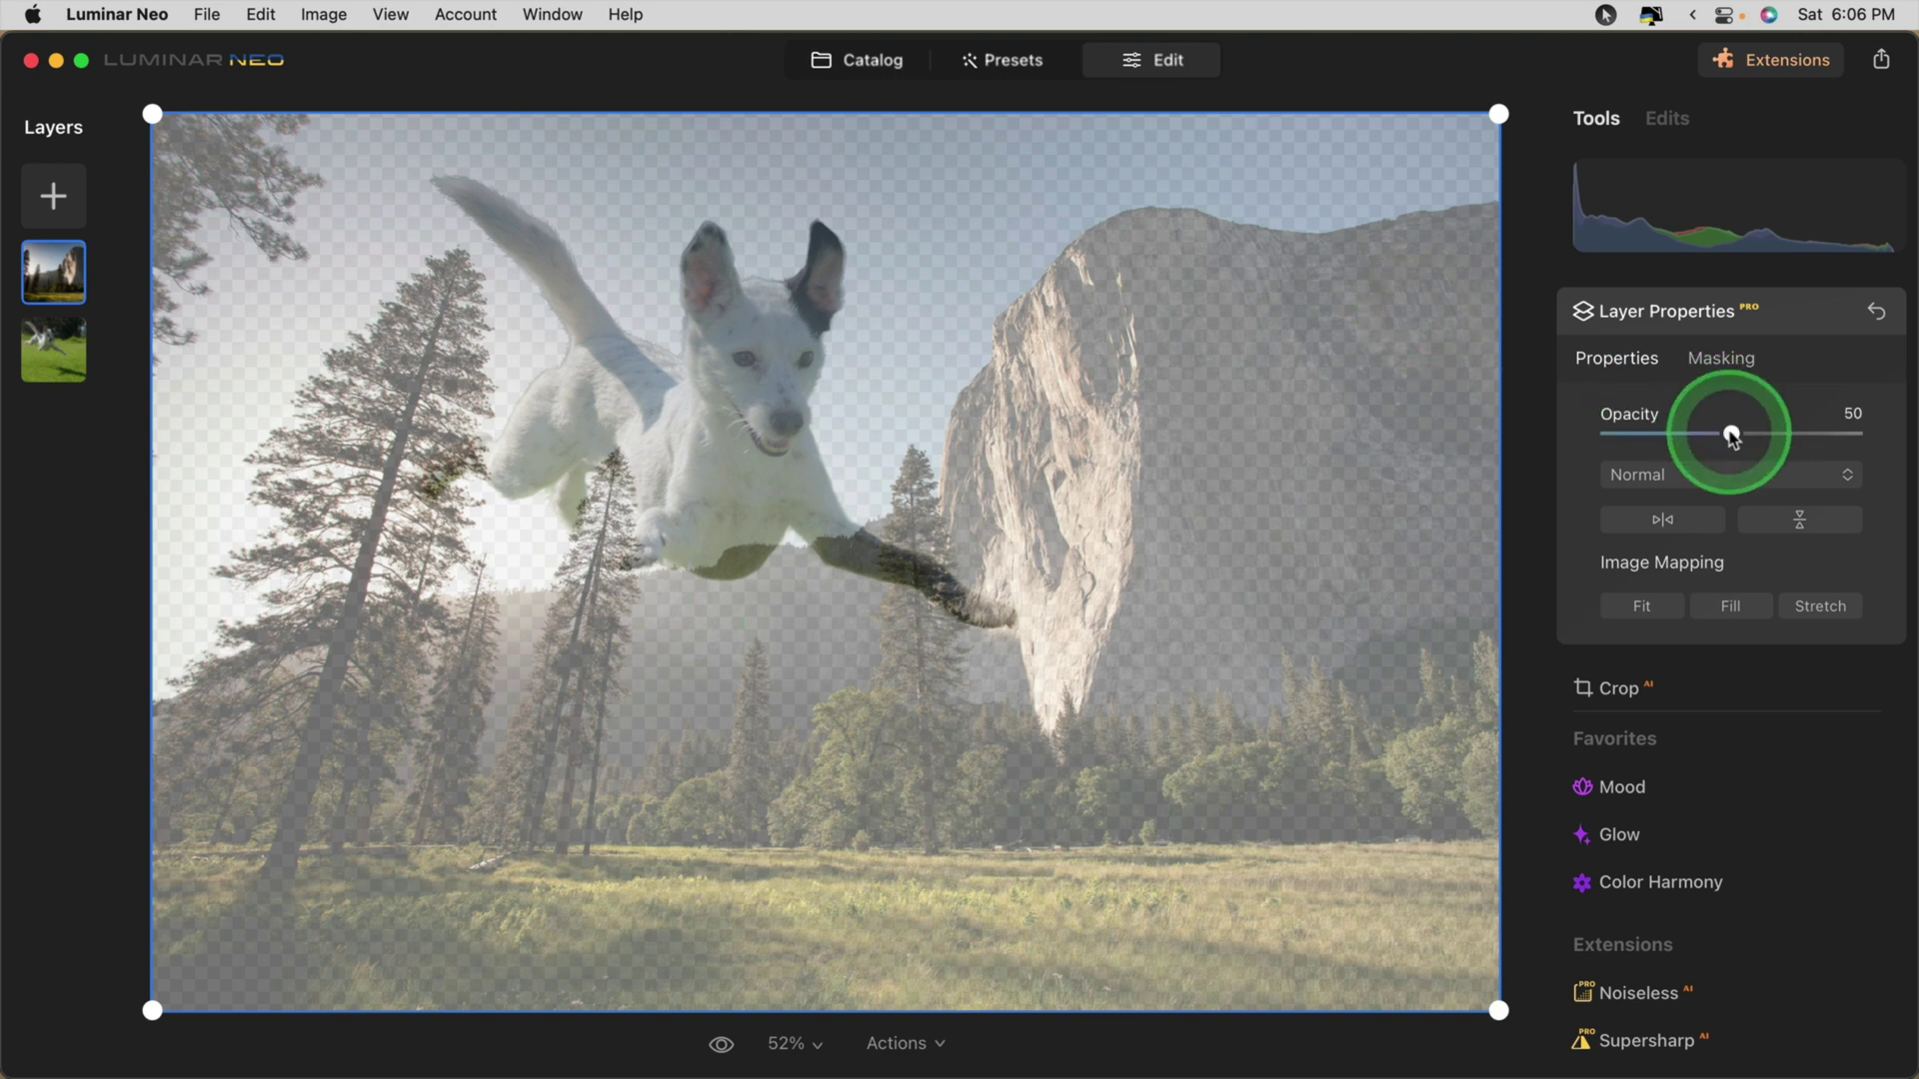
Step: Set the meadow layer to 100 opacity and move it beneath the dog layer
left_click_drag(1733, 432, 1869, 433)
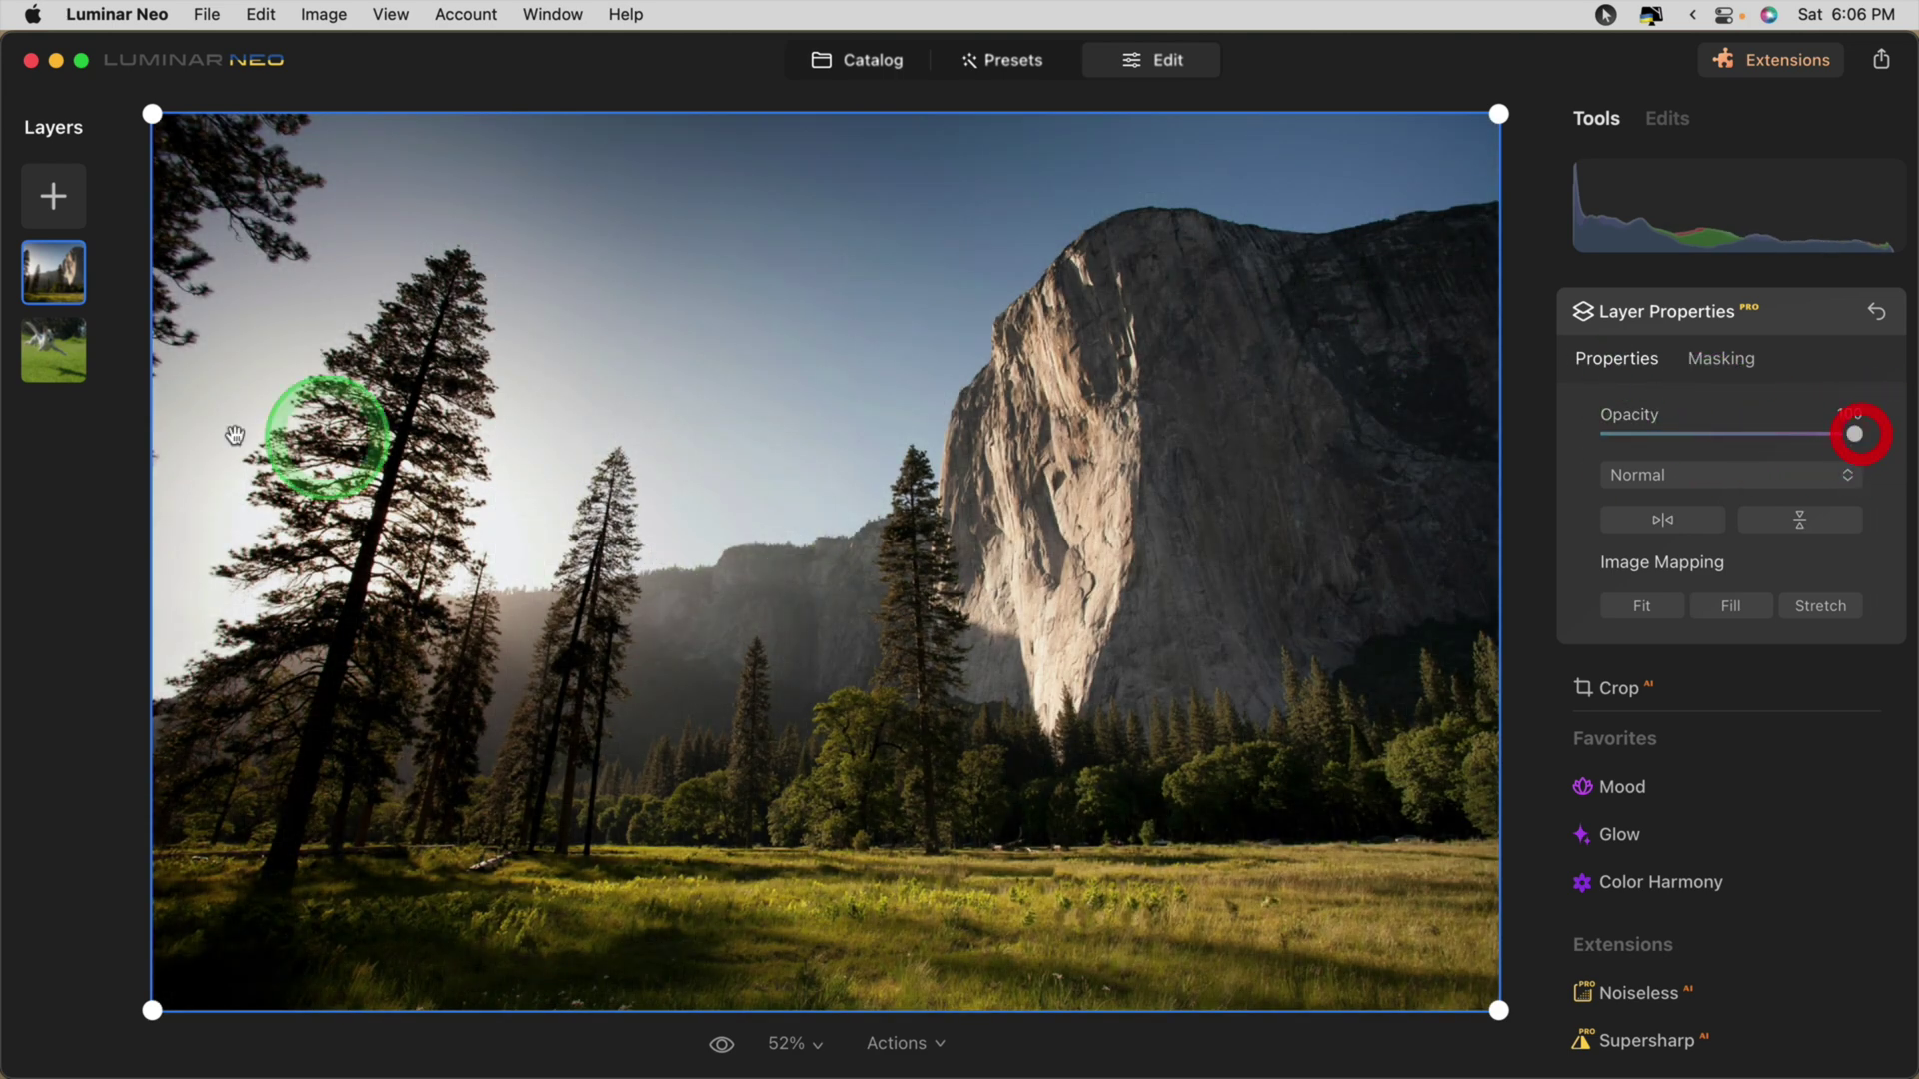
left_click_drag(55, 272, 63, 389)
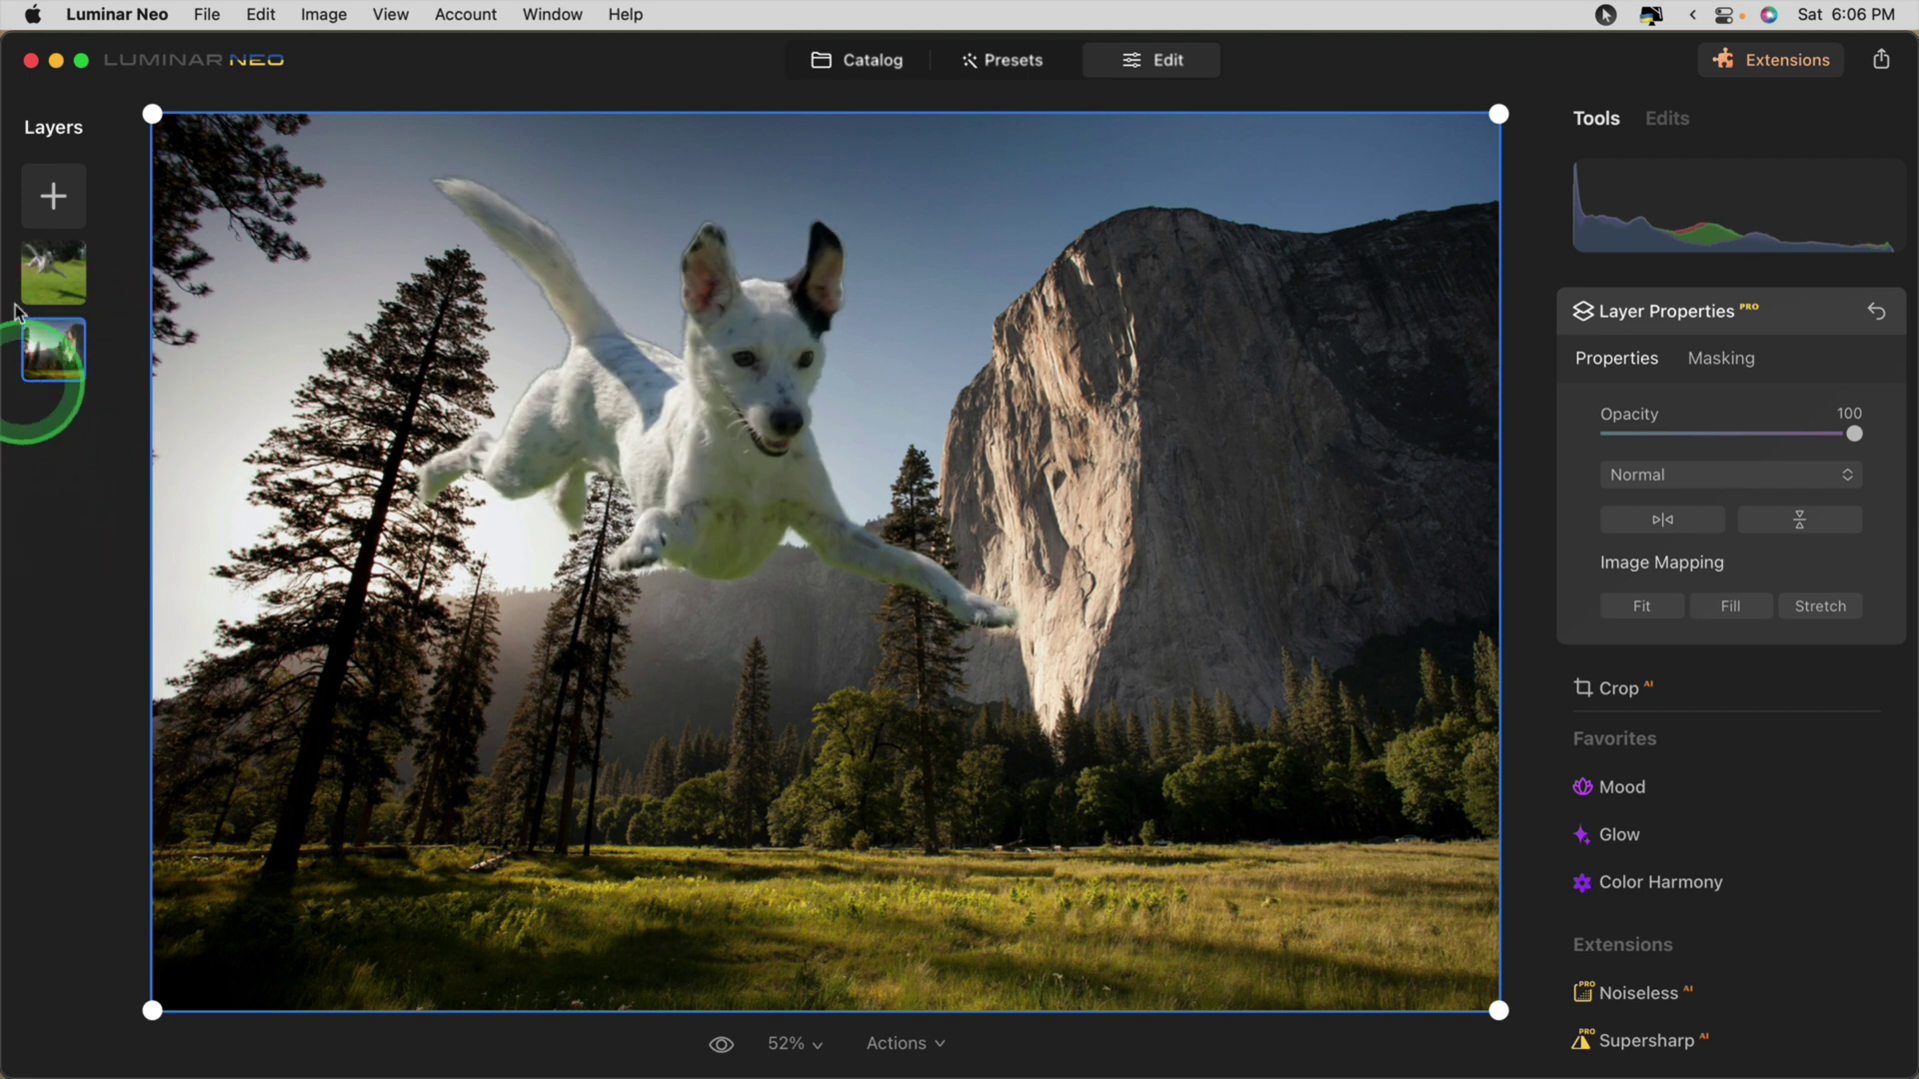
left_click(52, 272)
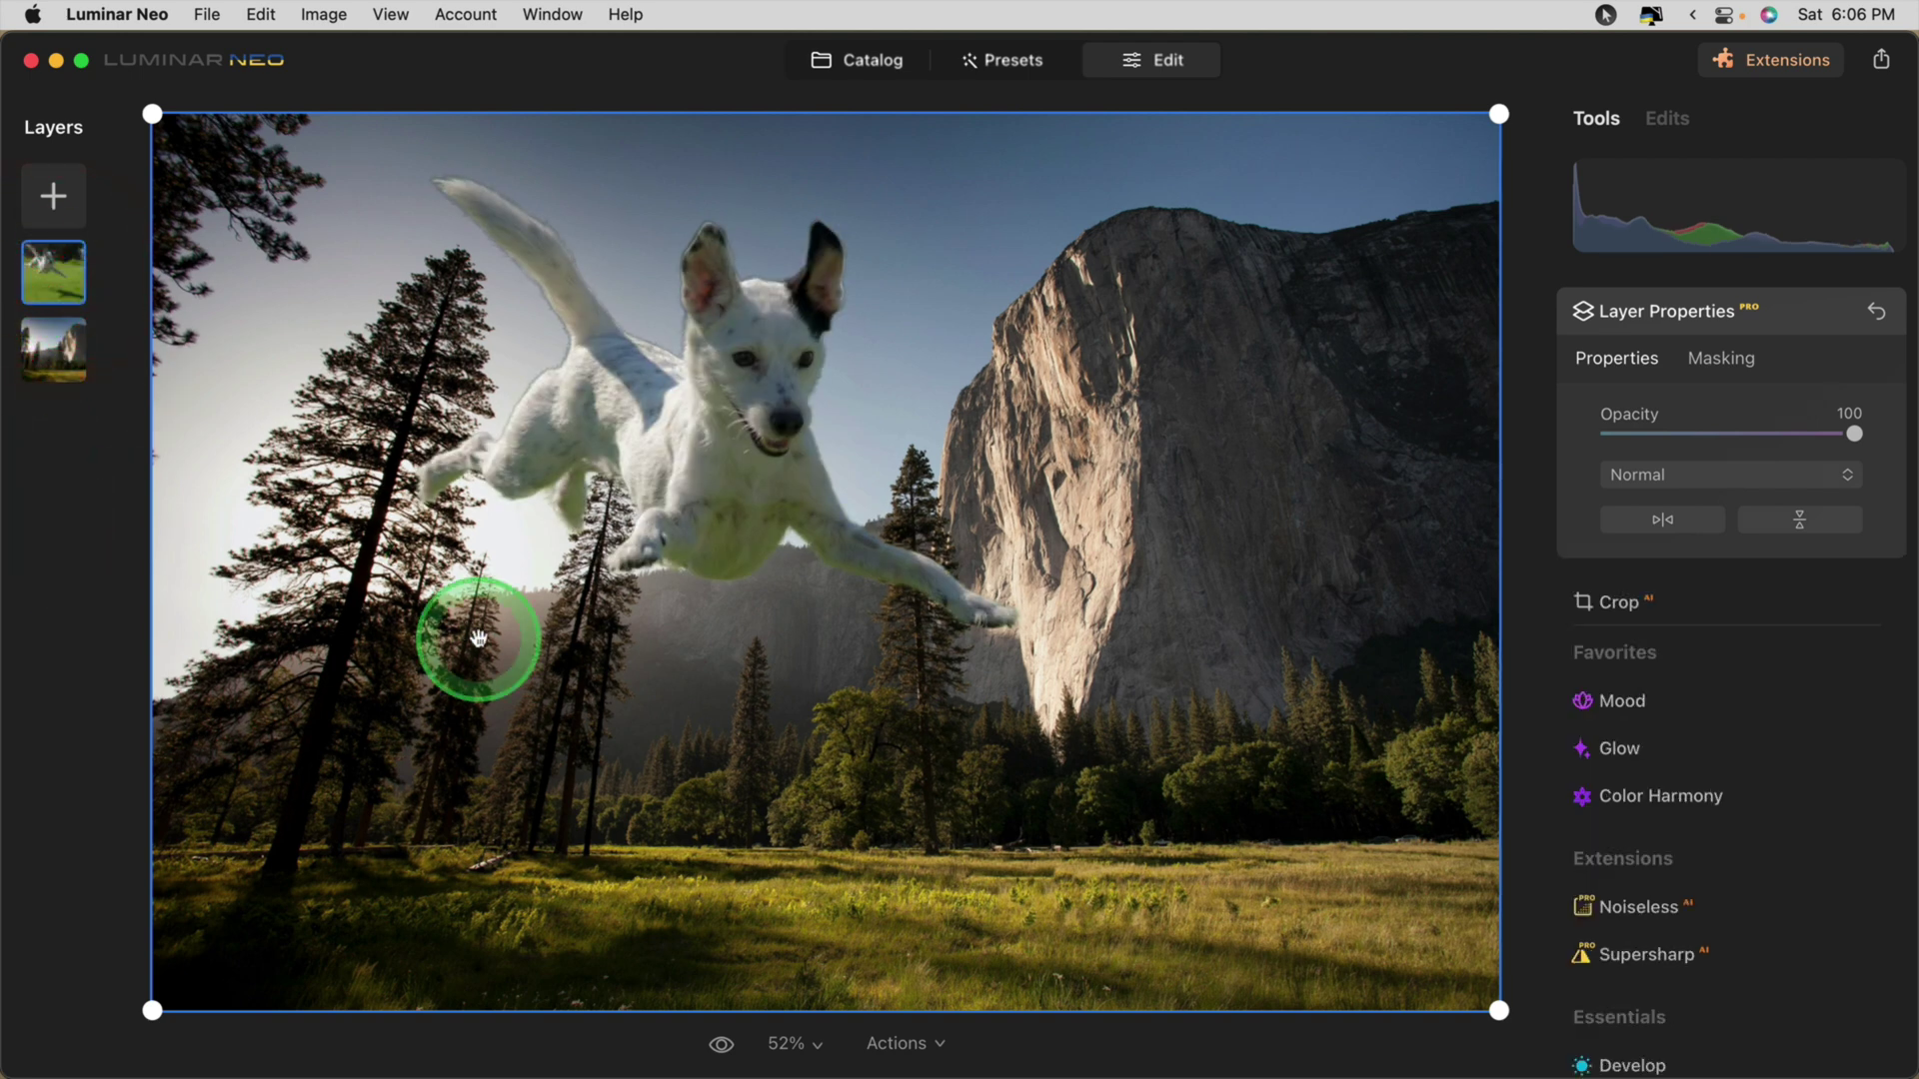
Step: Shrink the dog and place it on the grass near the bottom centre
left_click_drag(152, 114, 1006, 780)
left_click_drag(1237, 873, 1031, 892)
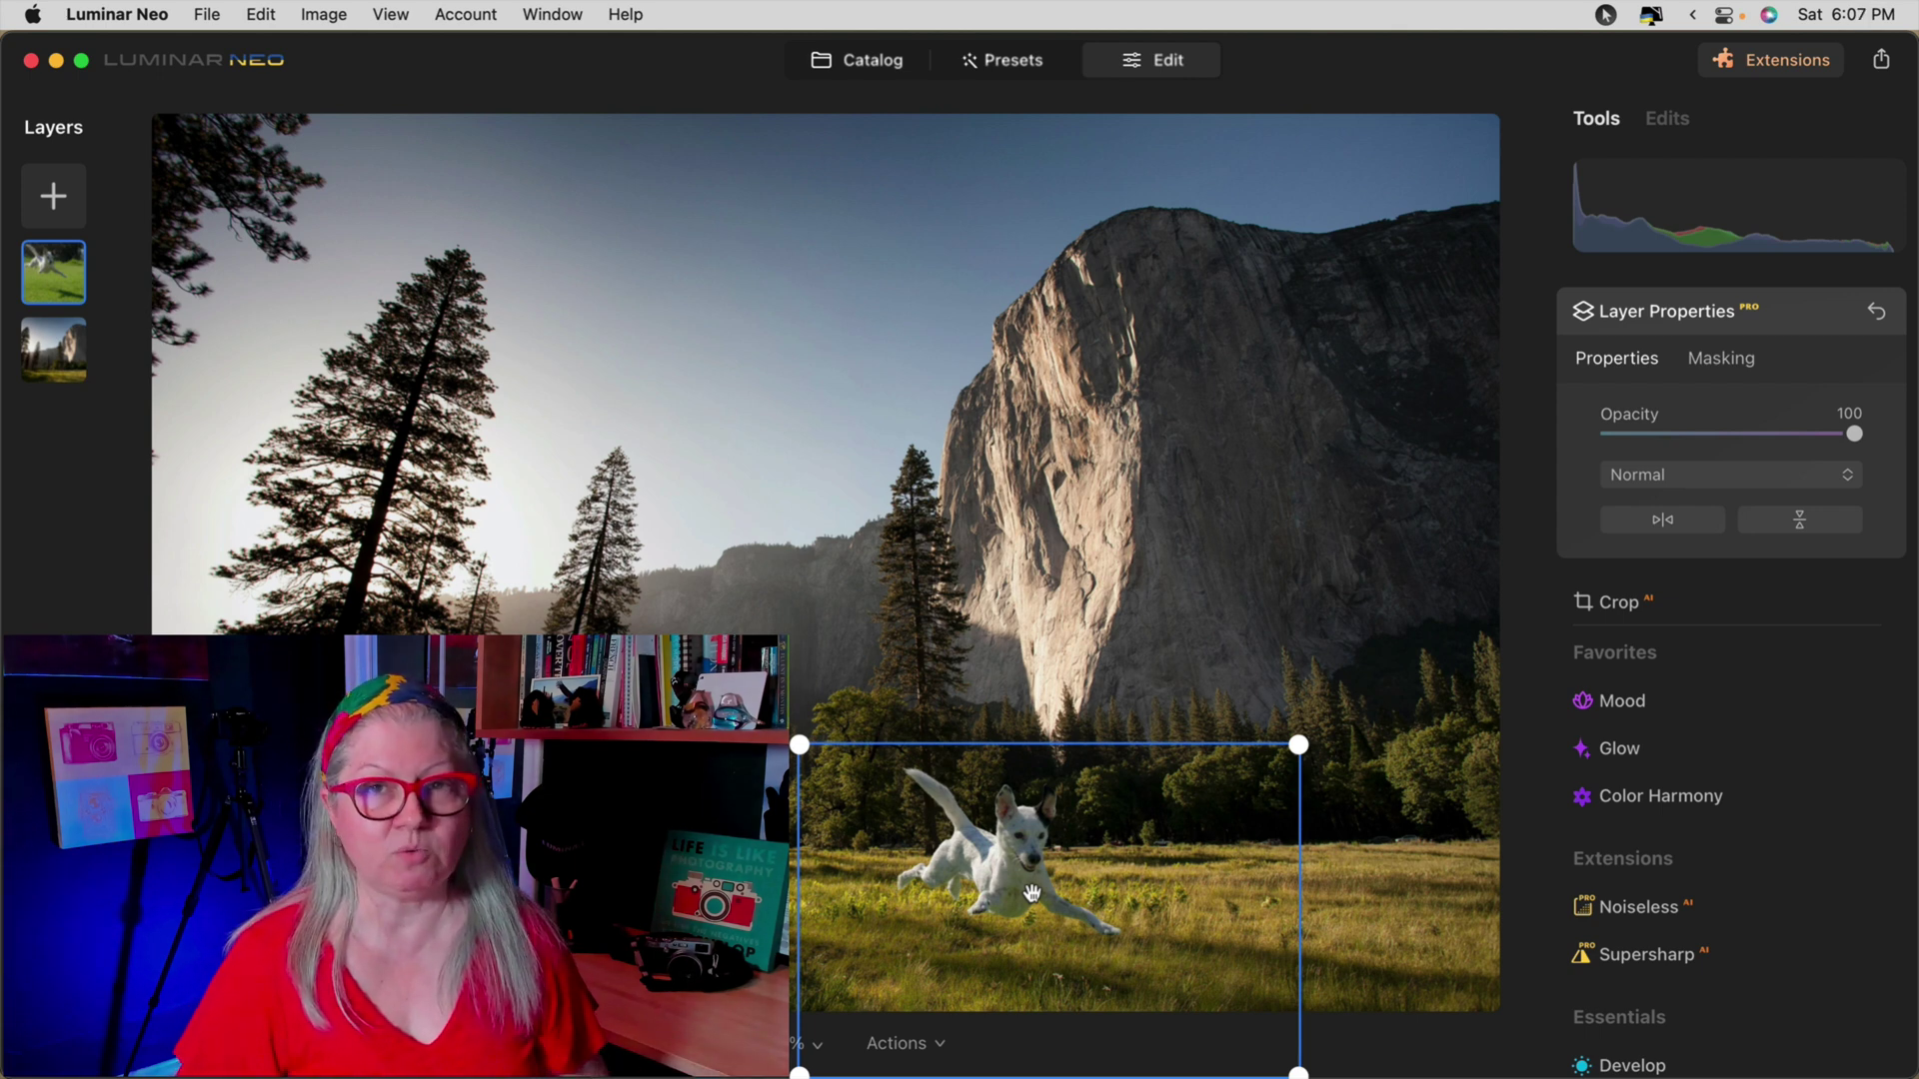
left_click_drag(1031, 892, 990, 909)
left_click_drag(782, 781, 814, 803)
left_click_drag(909, 891, 922, 882)
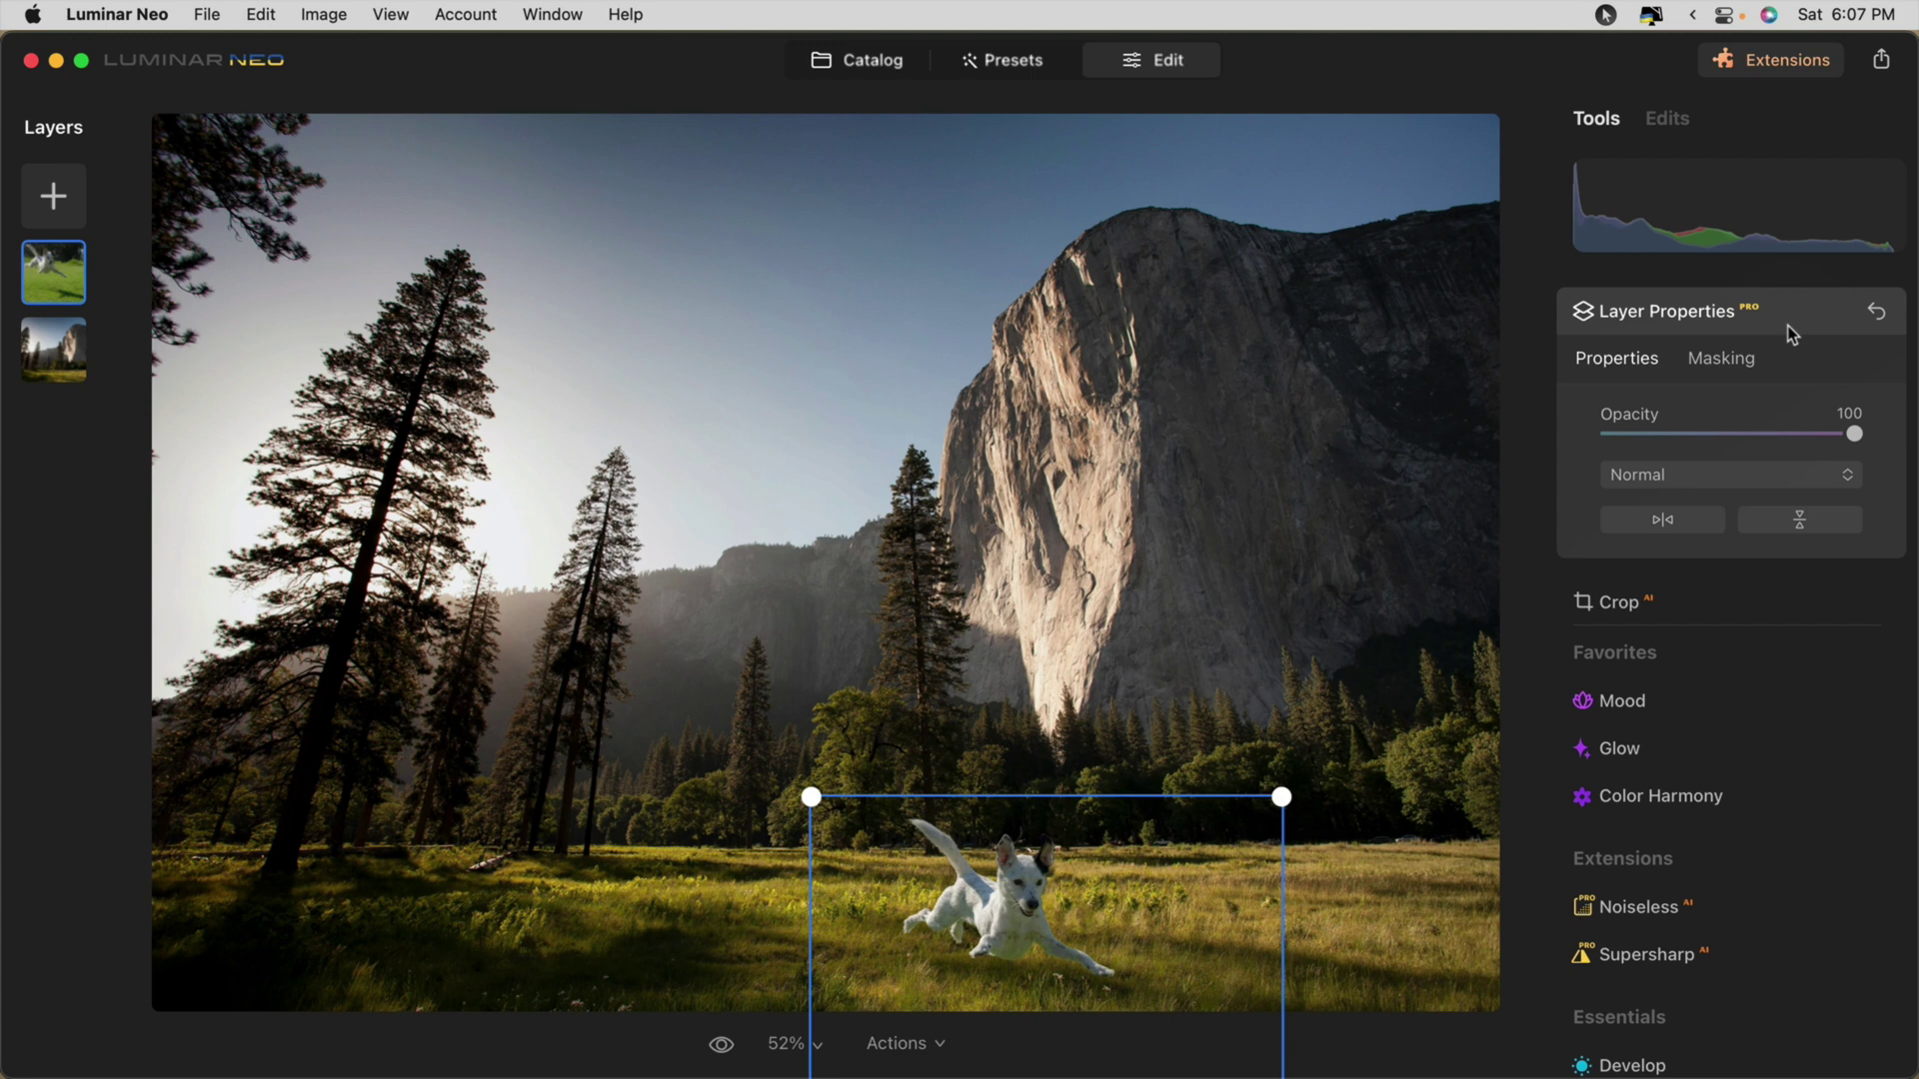
left_click(1792, 334)
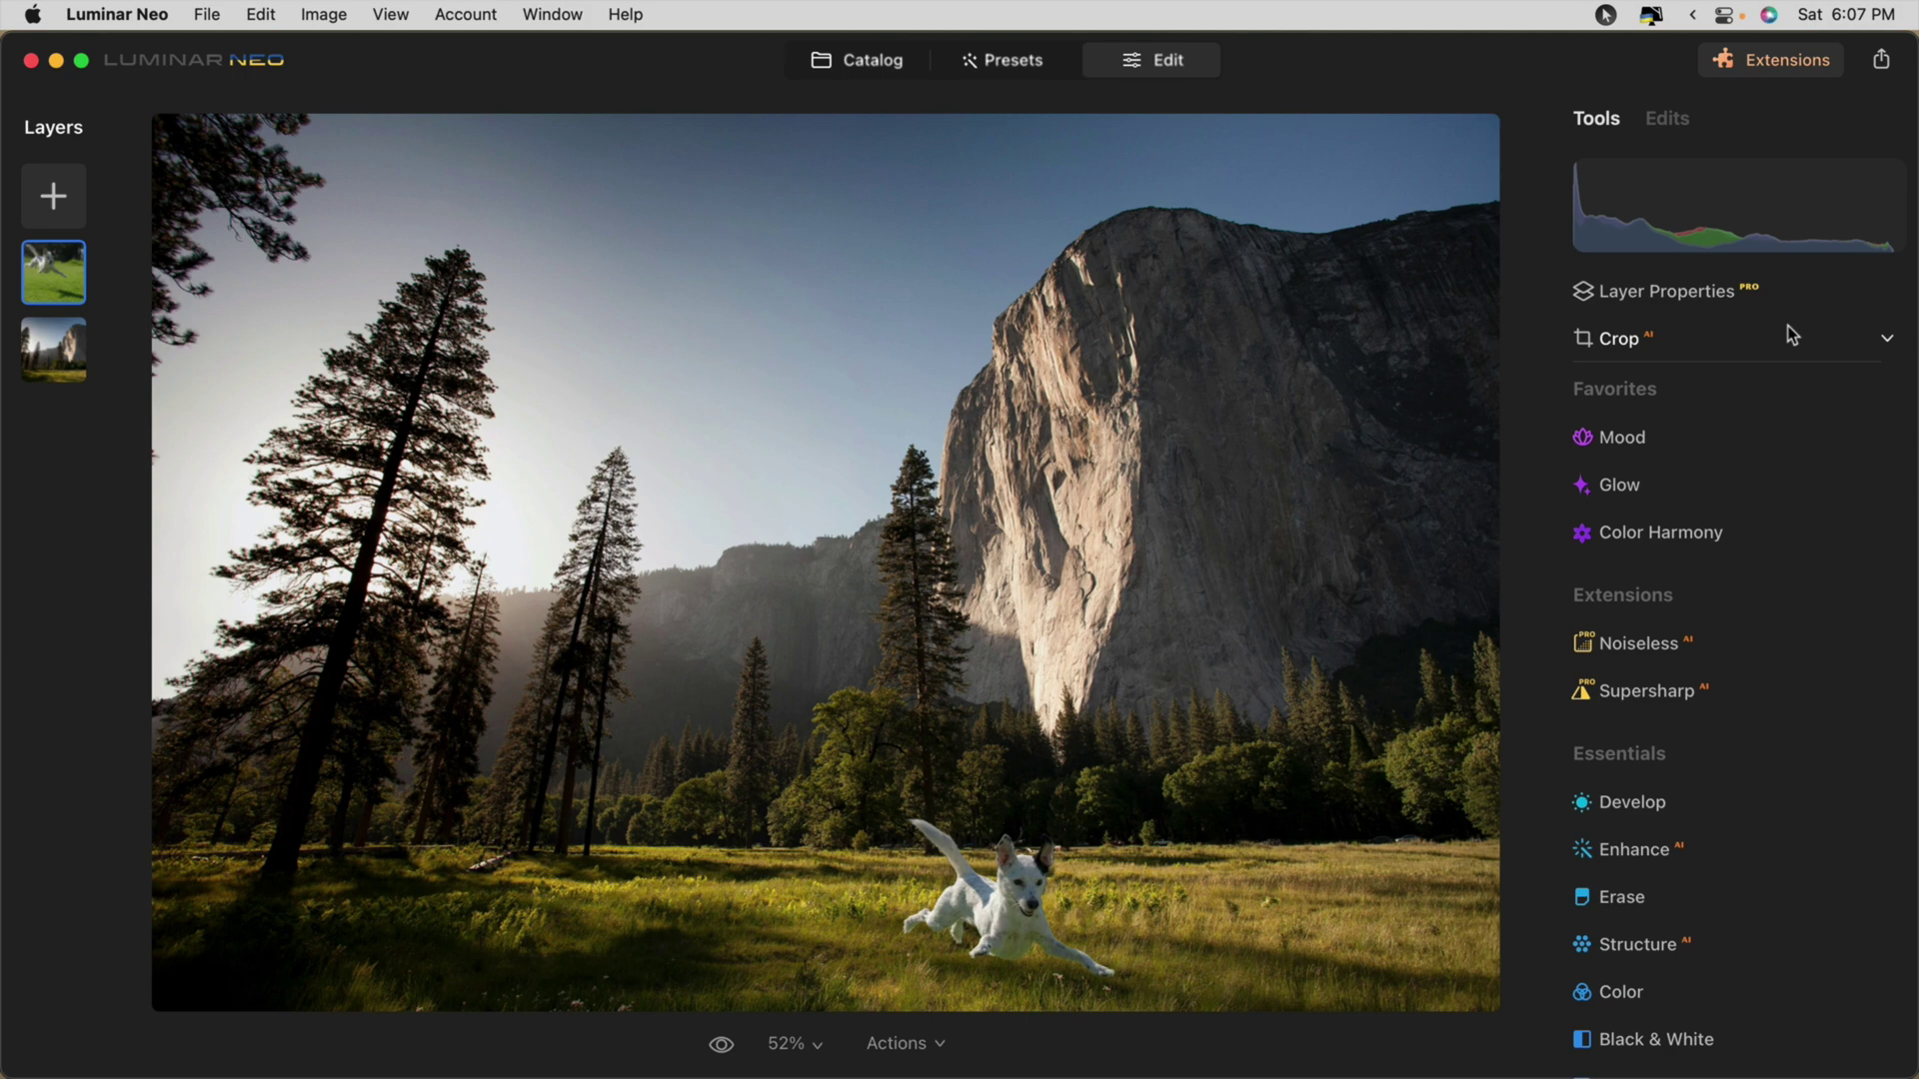
double_click(994, 920)
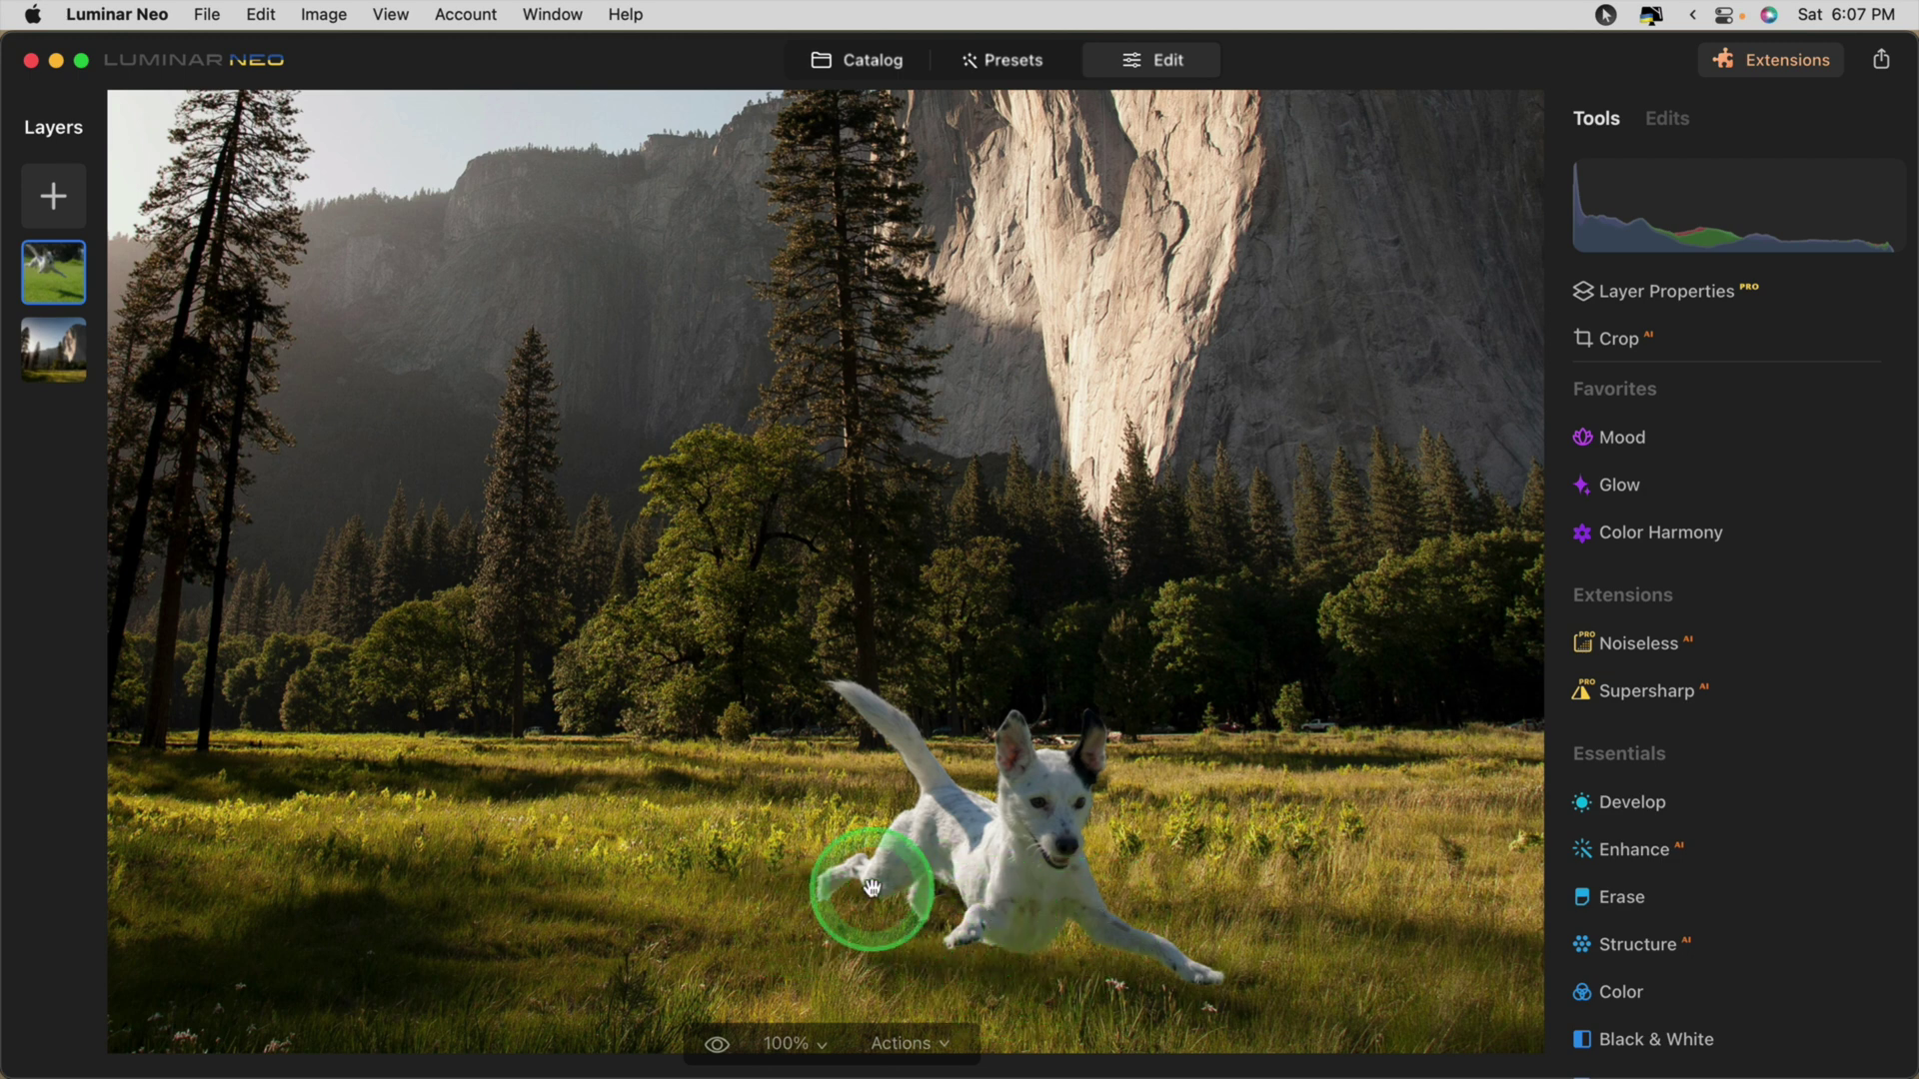
Step: Set the dog layer's Green saturation to -48, Yellow to -21, and overall Saturation to -100
scroll(1697, 673, "down", 3)
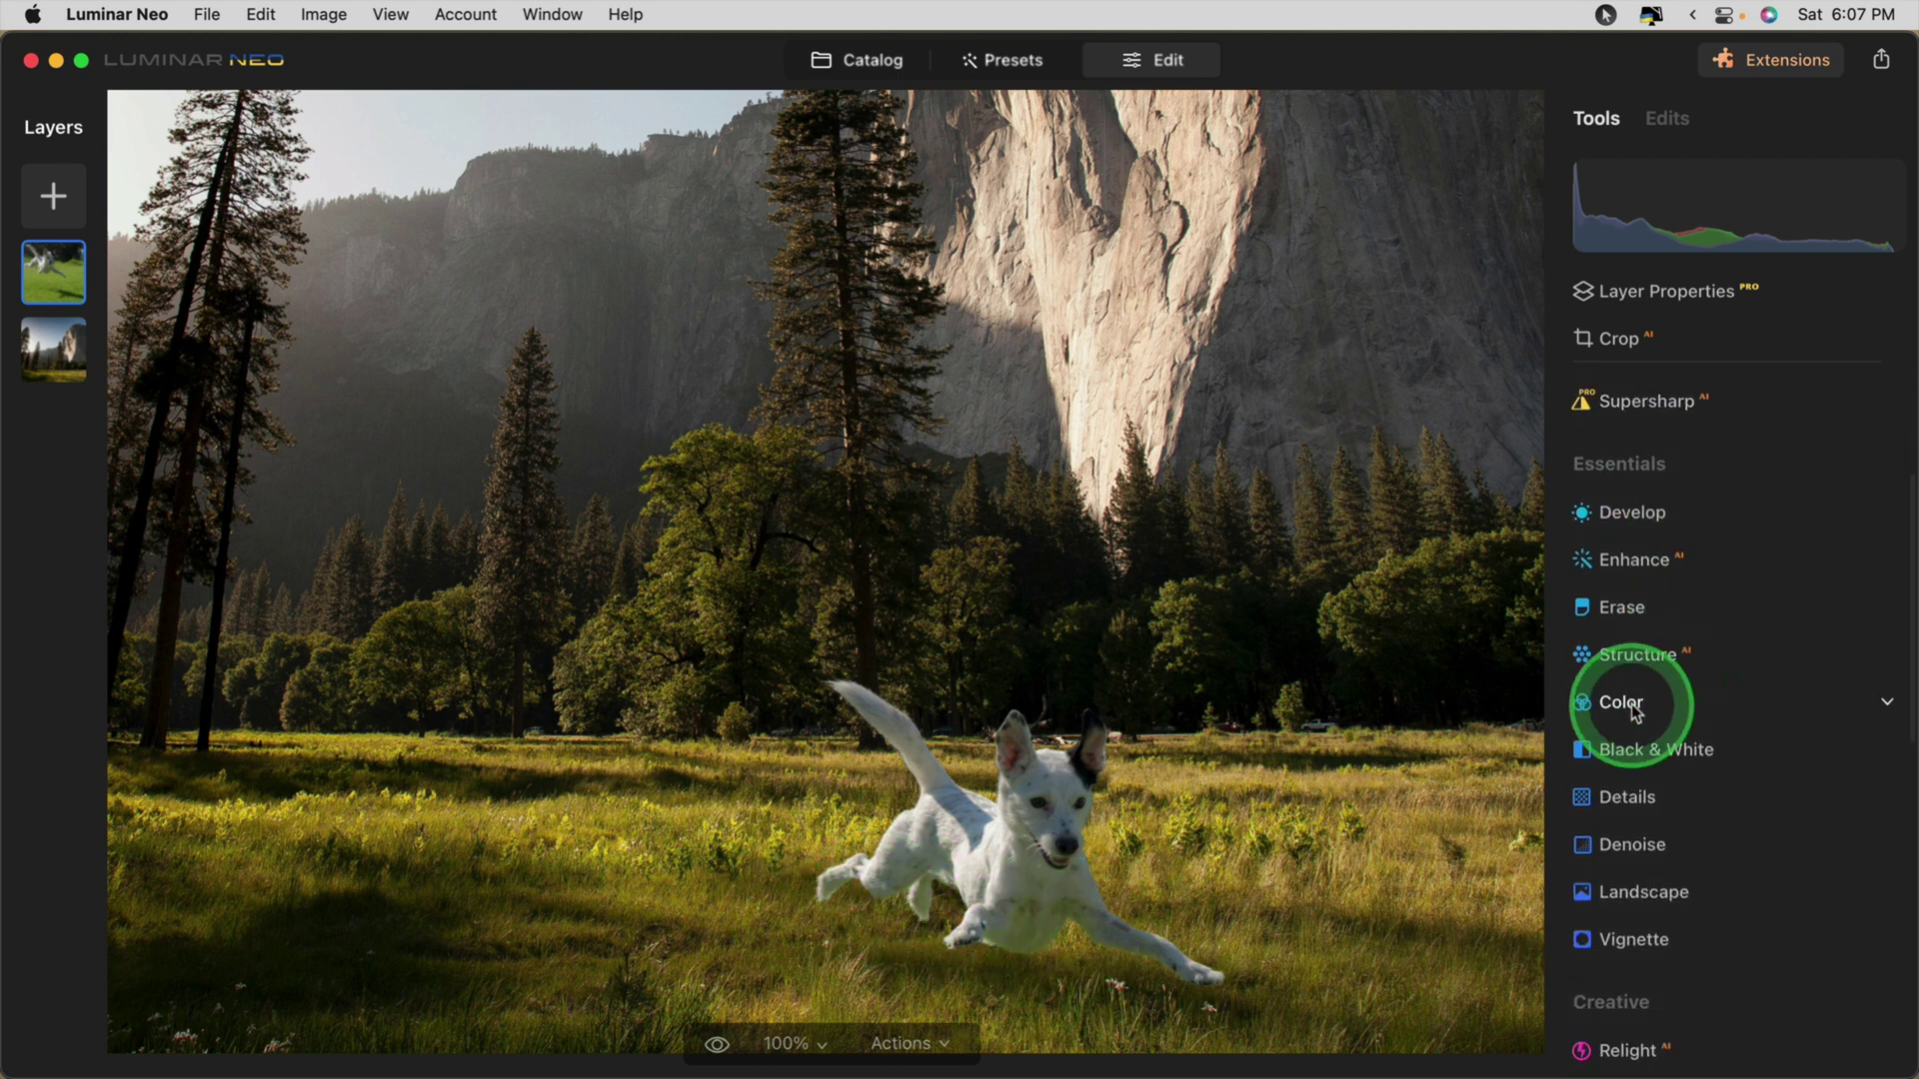
left_click(1635, 711)
left_click_drag(1731, 938, 1669, 934)
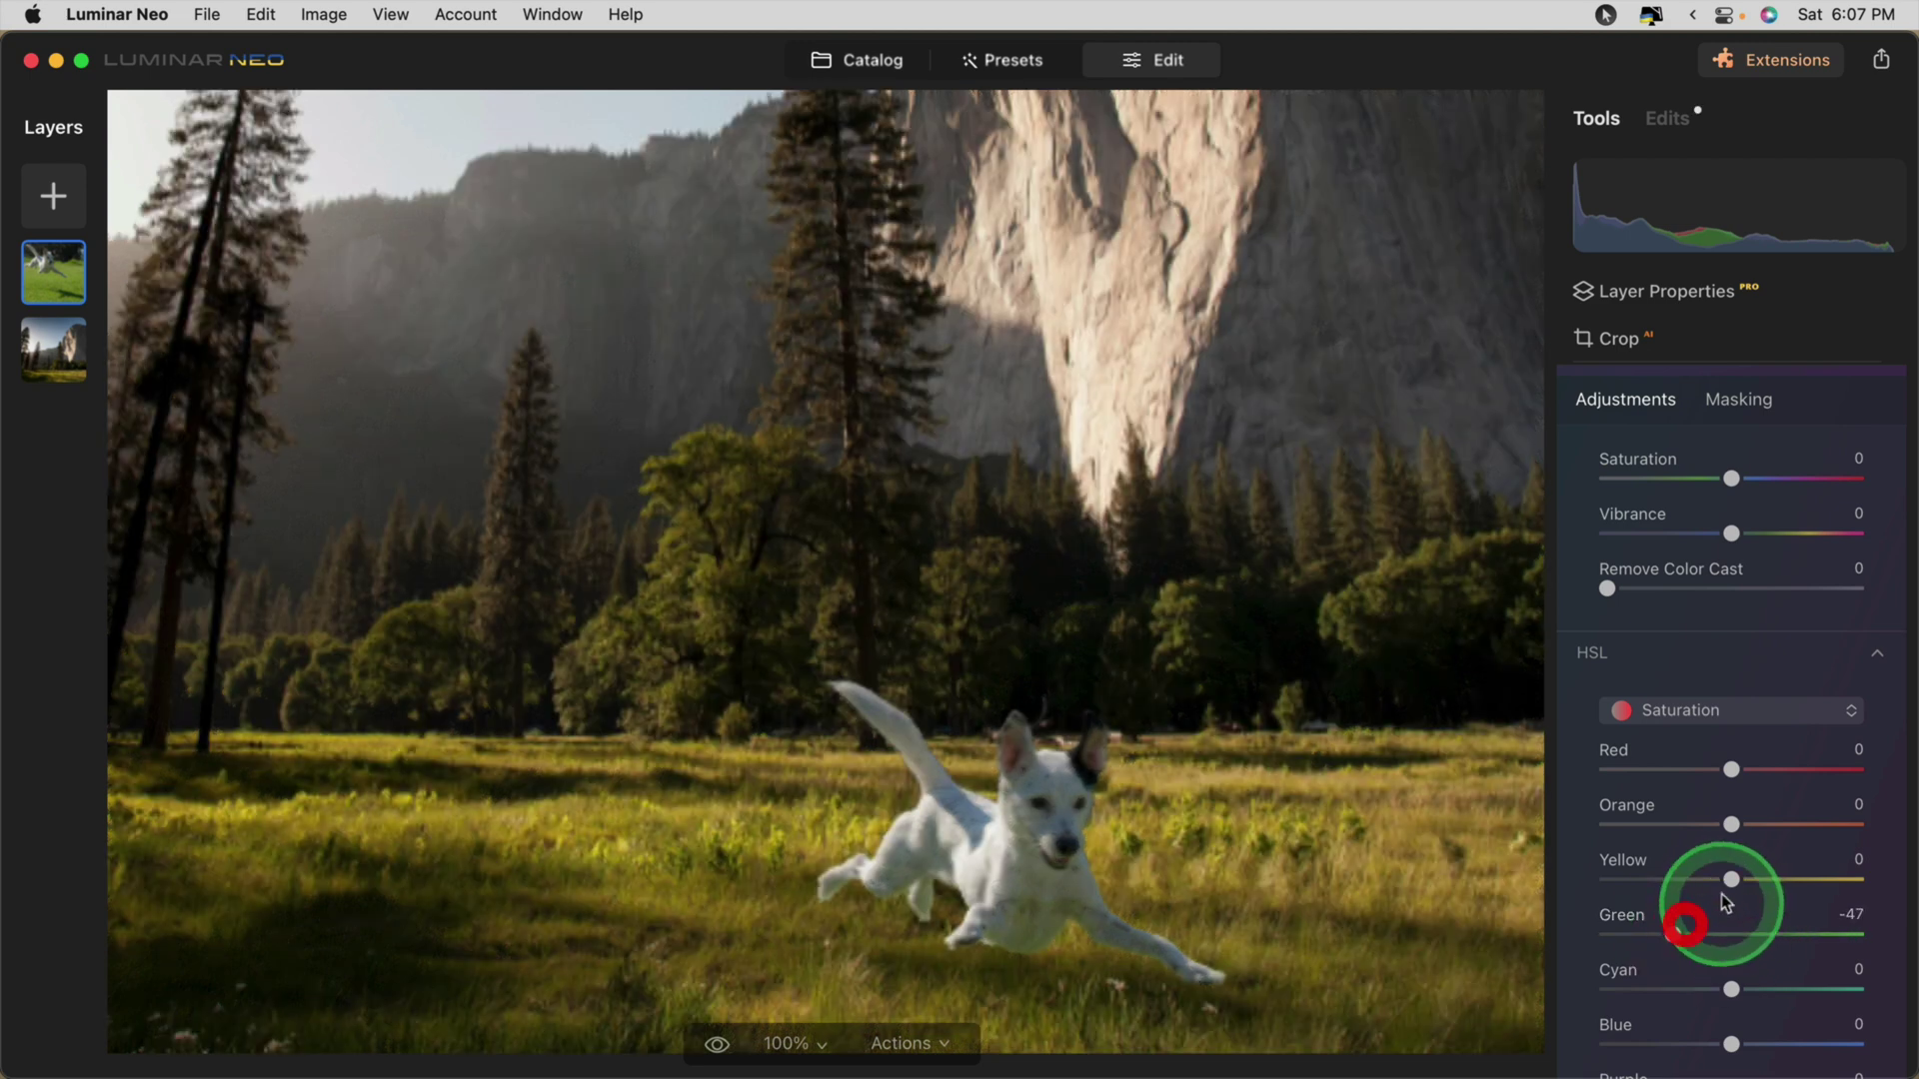
left_click_drag(1731, 880, 1704, 879)
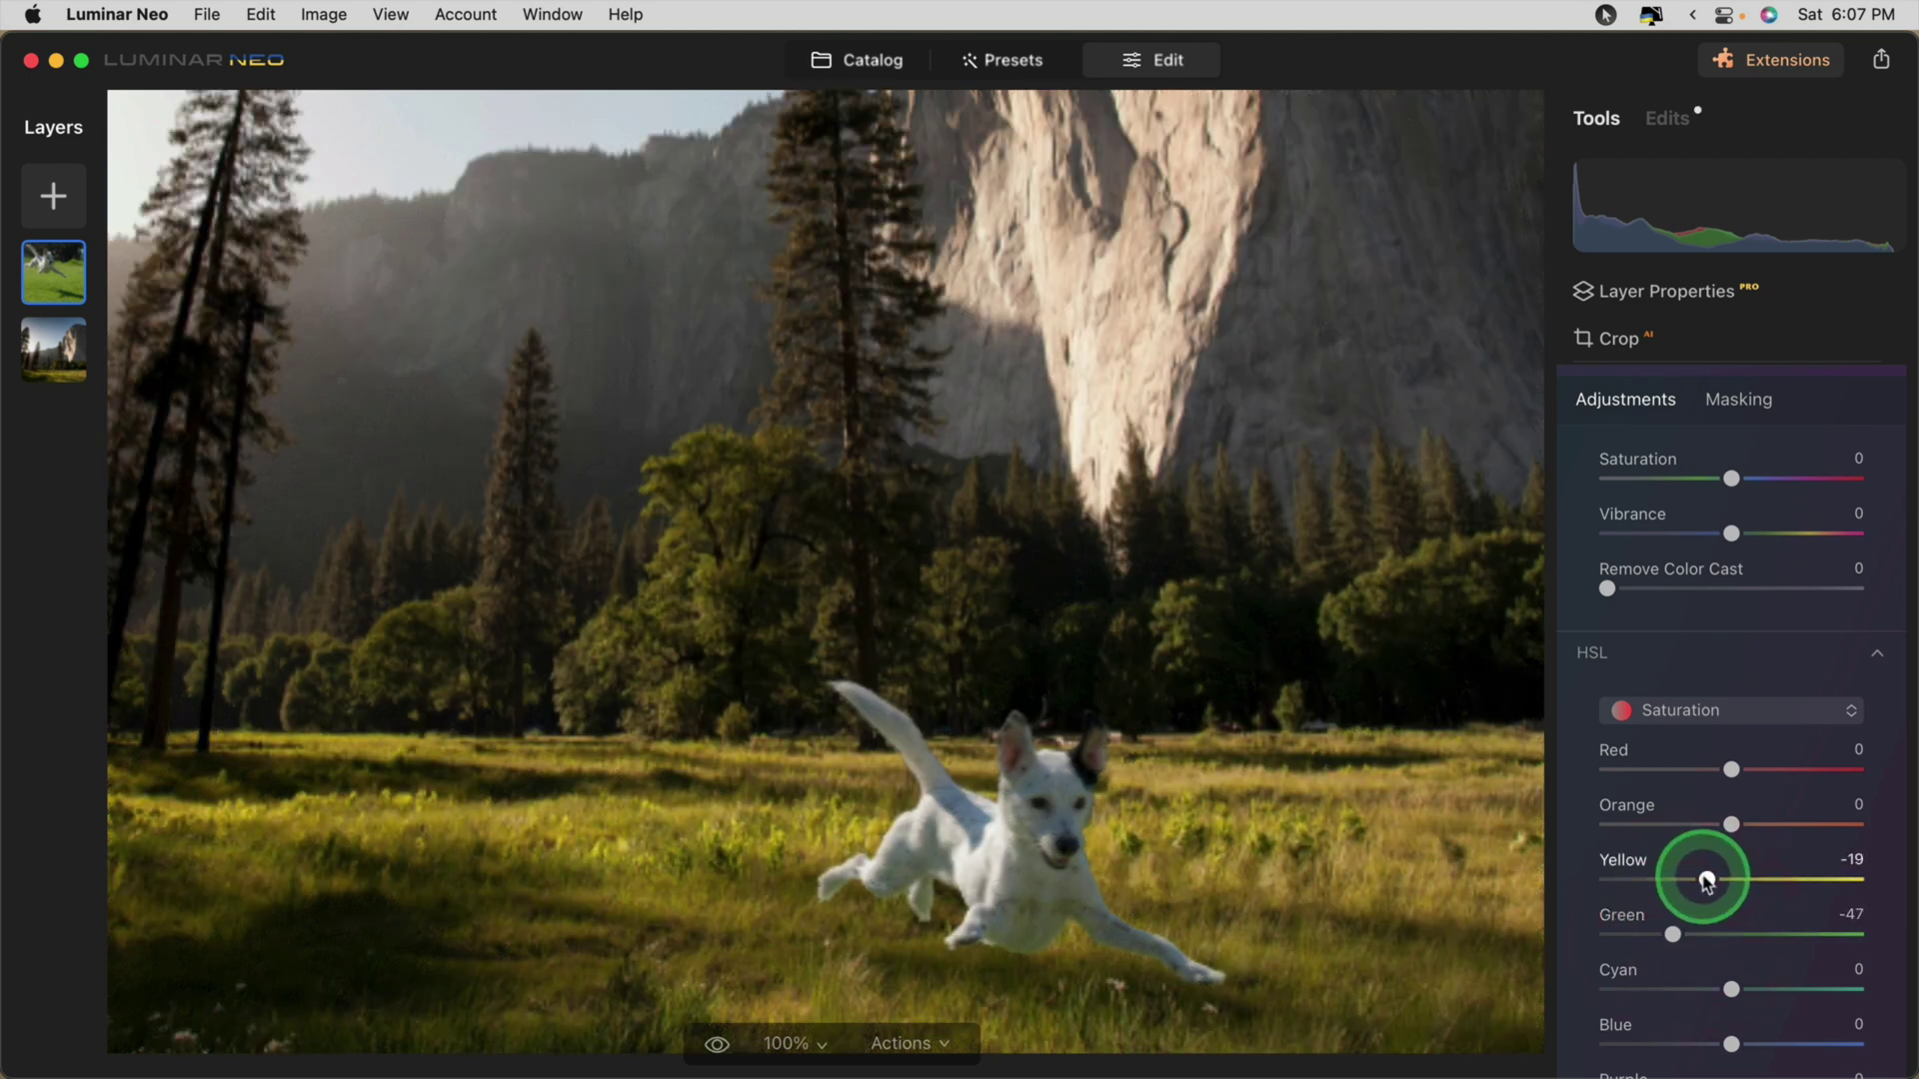
left_click(1674, 935)
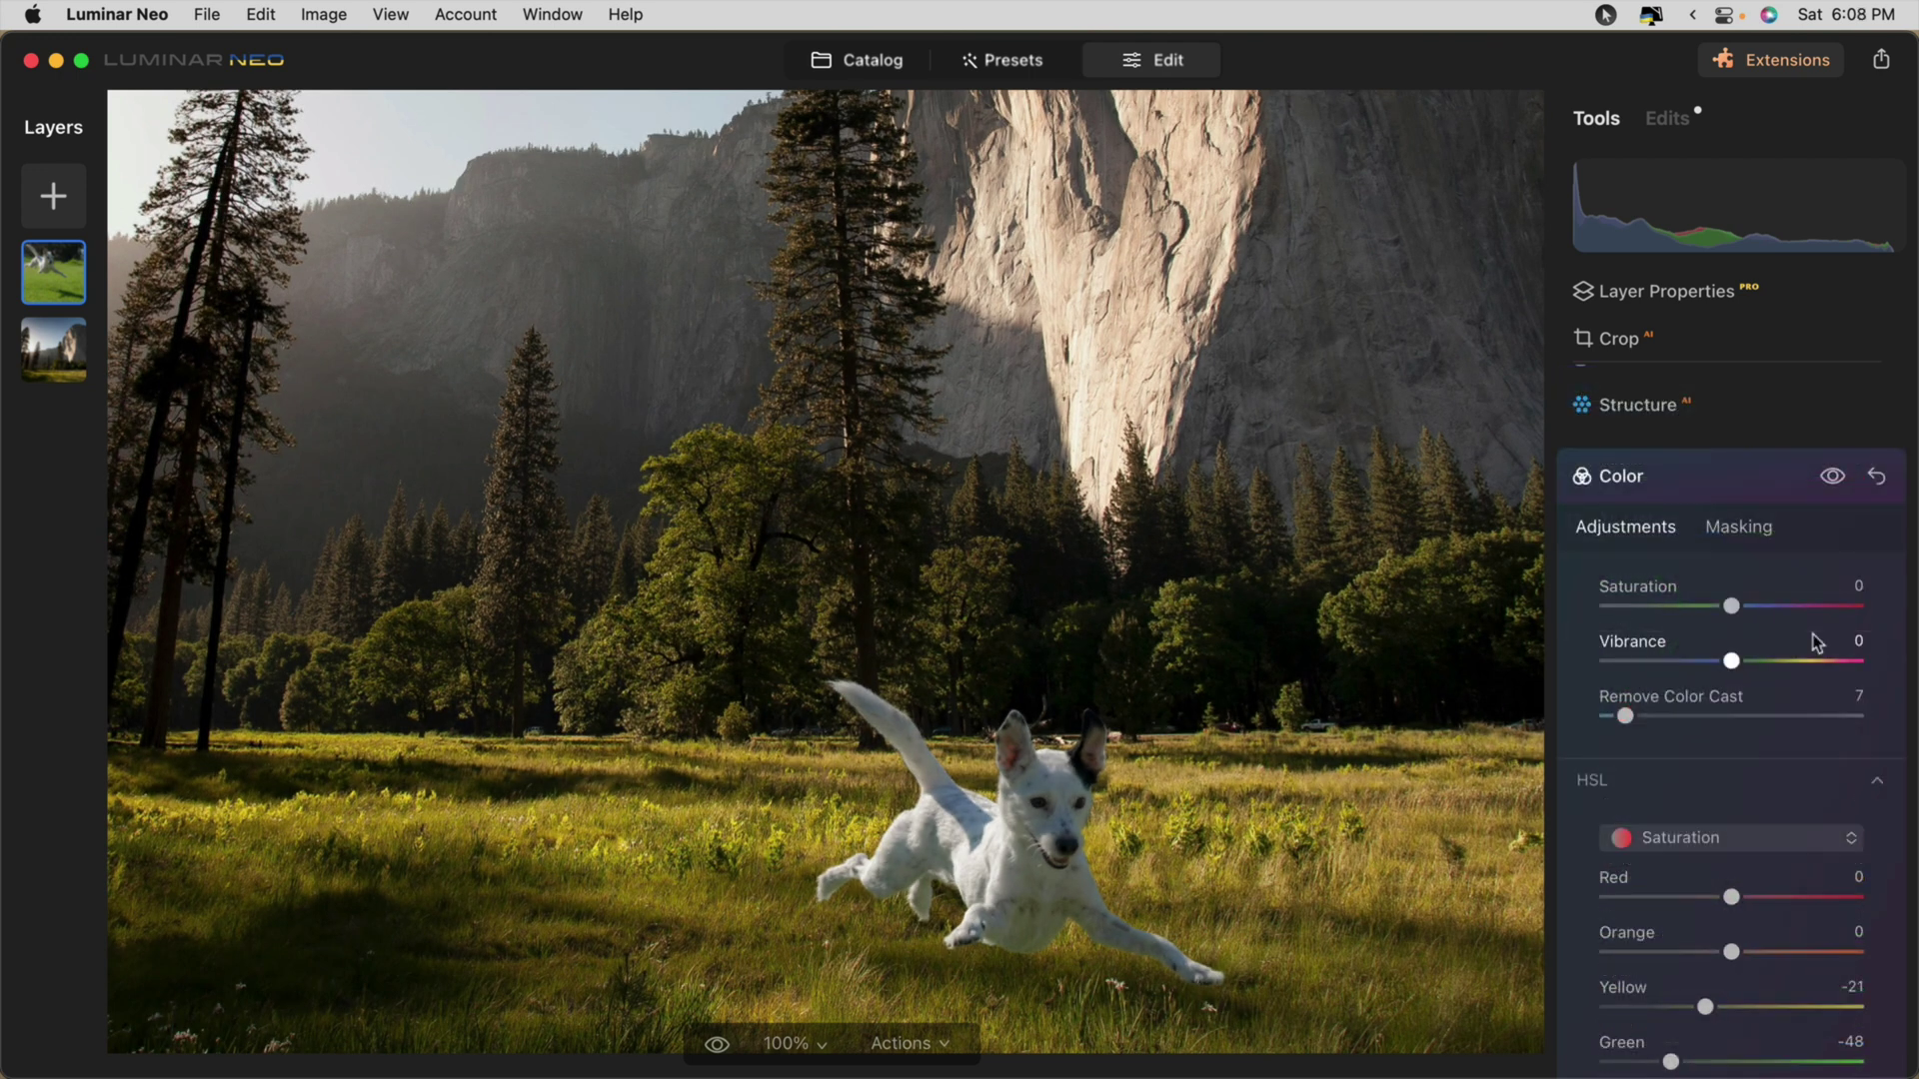
left_click_drag(1734, 606, 1544, 587)
left_click(1761, 728)
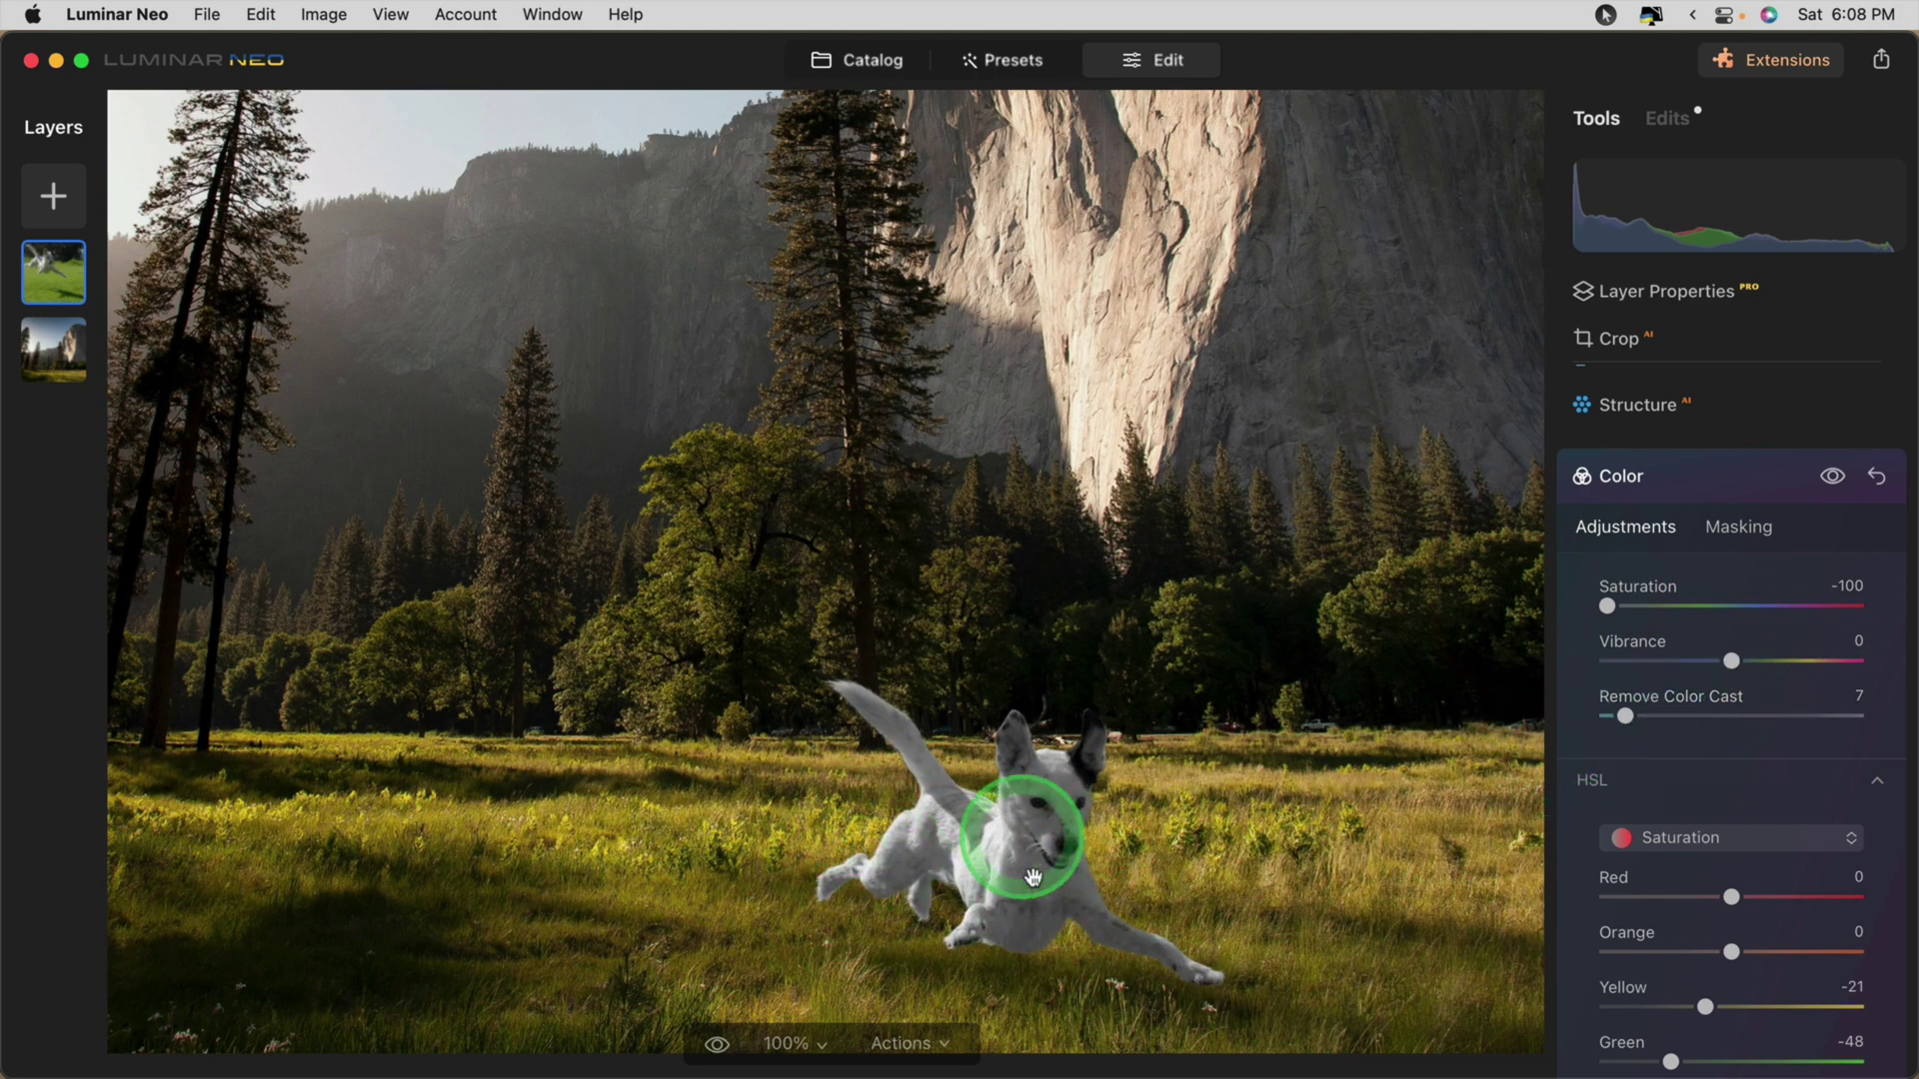
left_click(1649, 590)
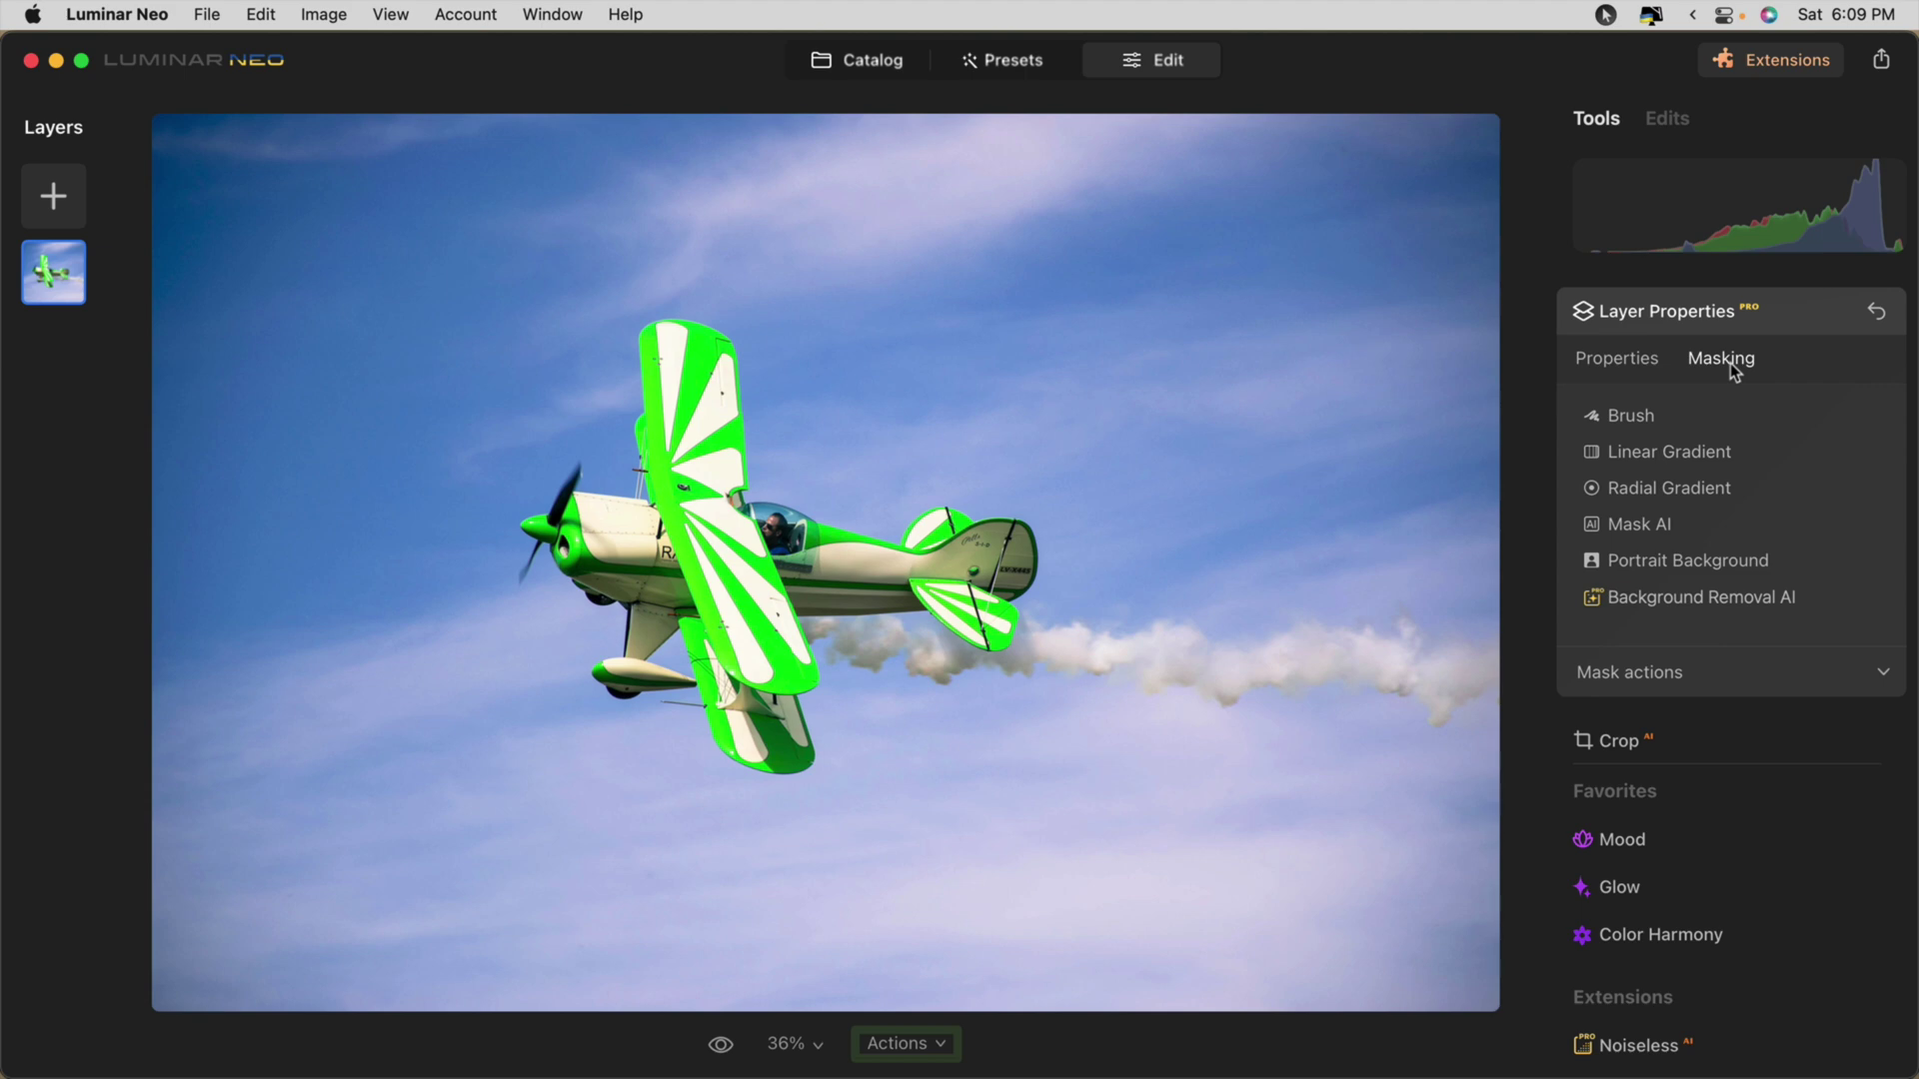
Step: Remove the sky behind the biplane with Background Removal AI and zoom to 100%
left_click(1689, 598)
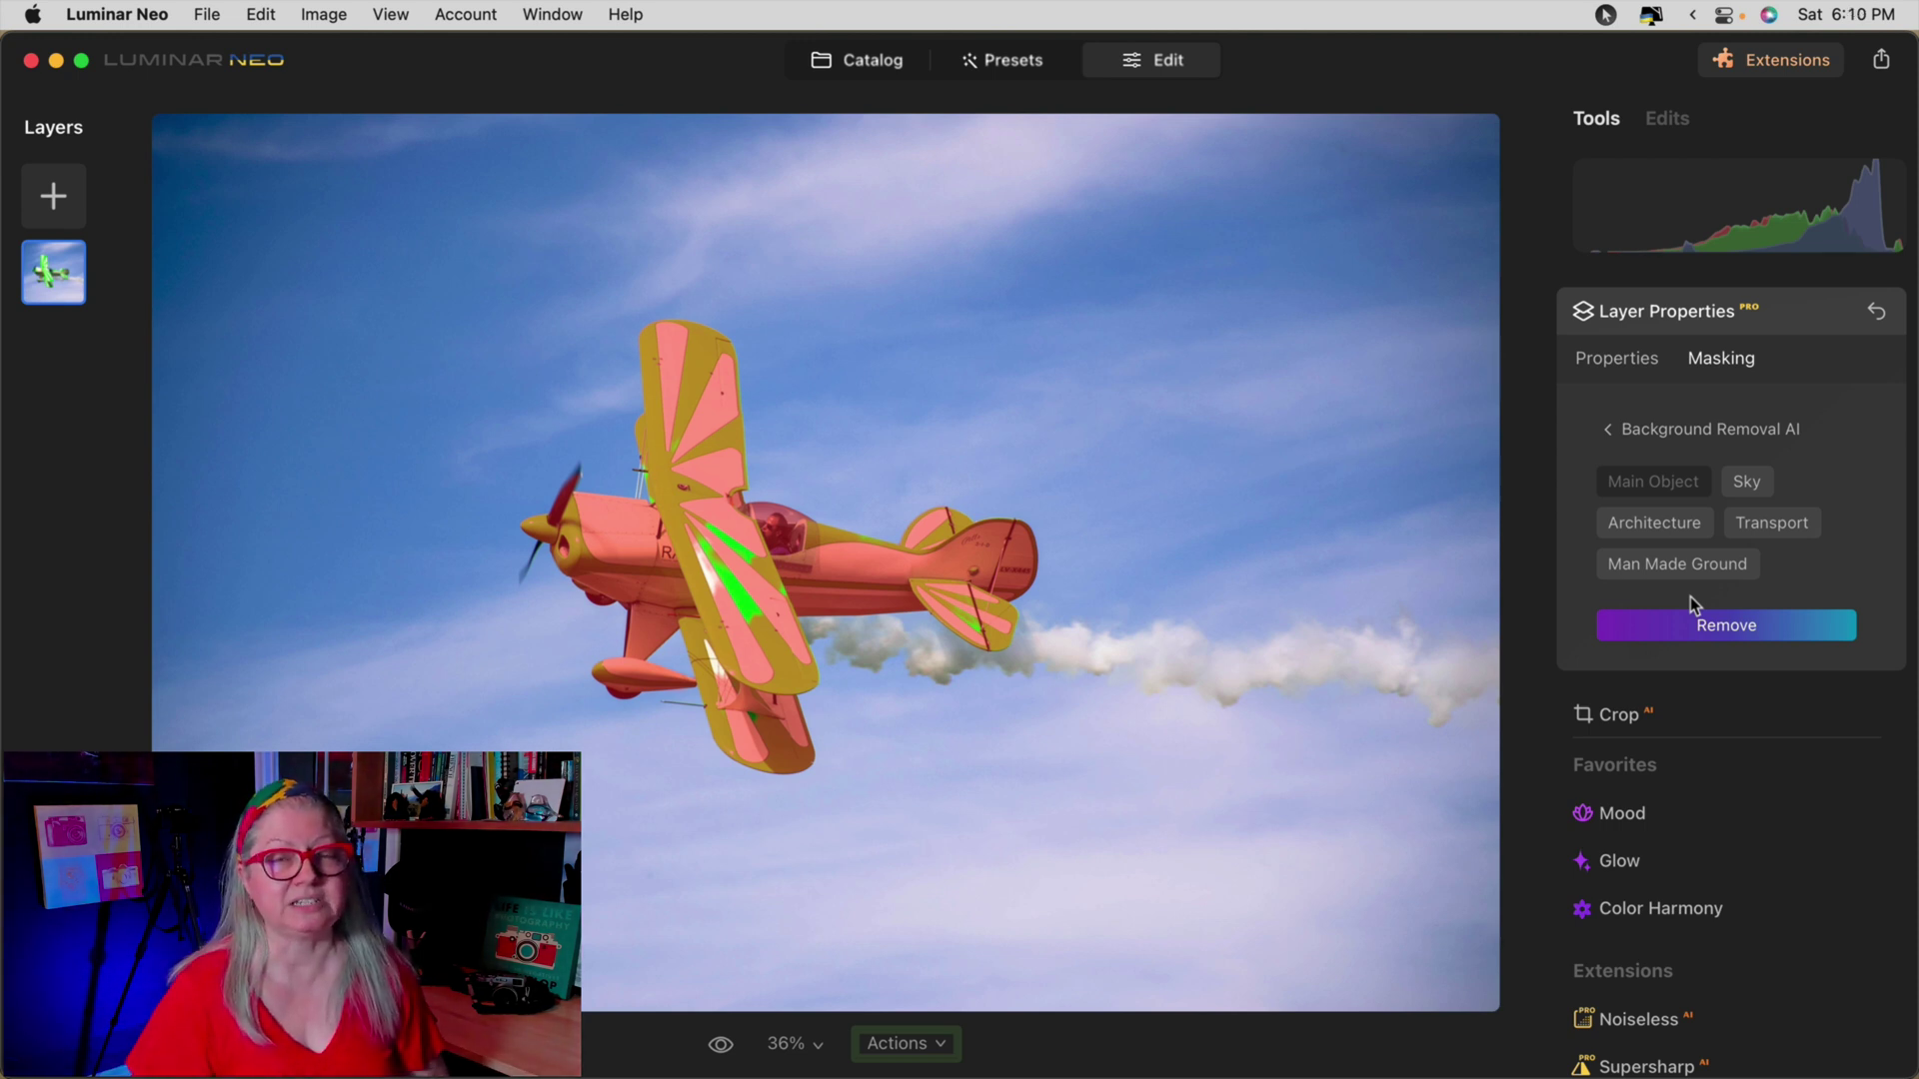
left_click(1705, 625)
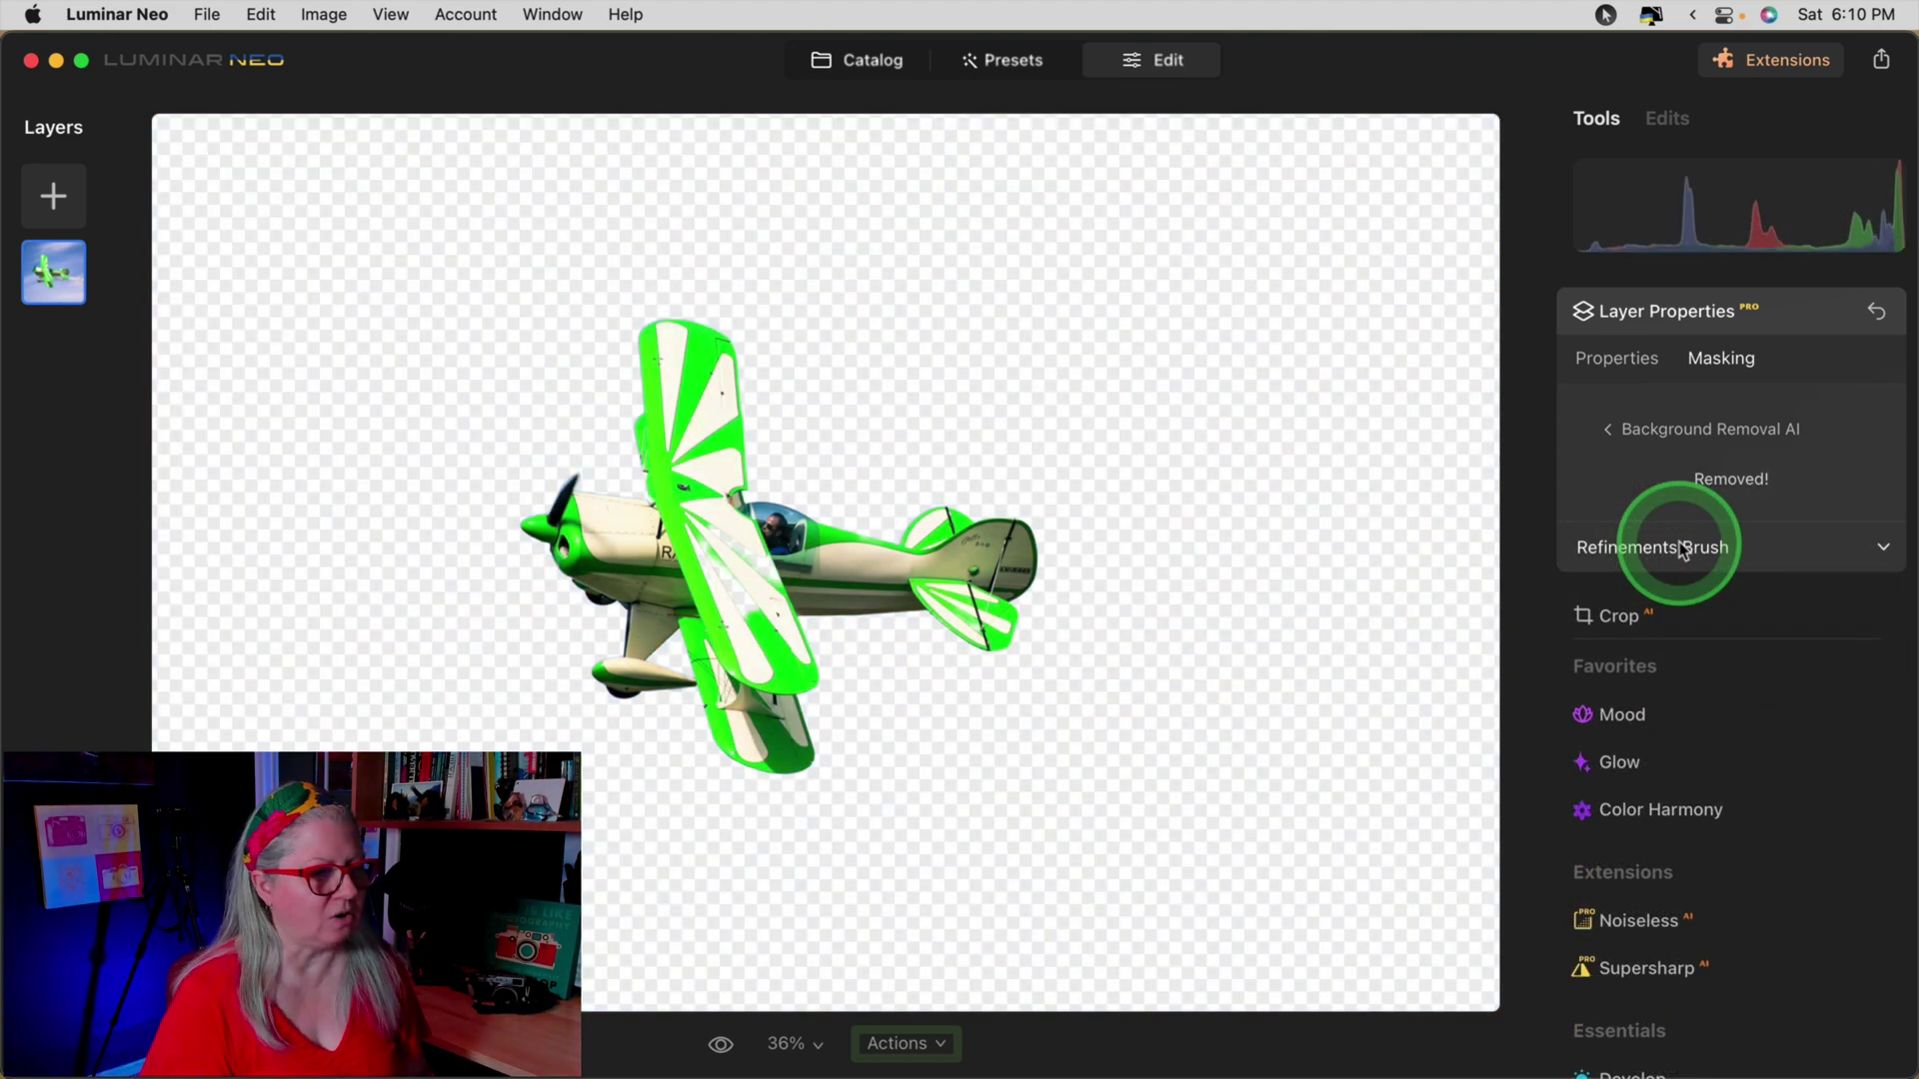
left_click(1682, 548)
key("super+equal")
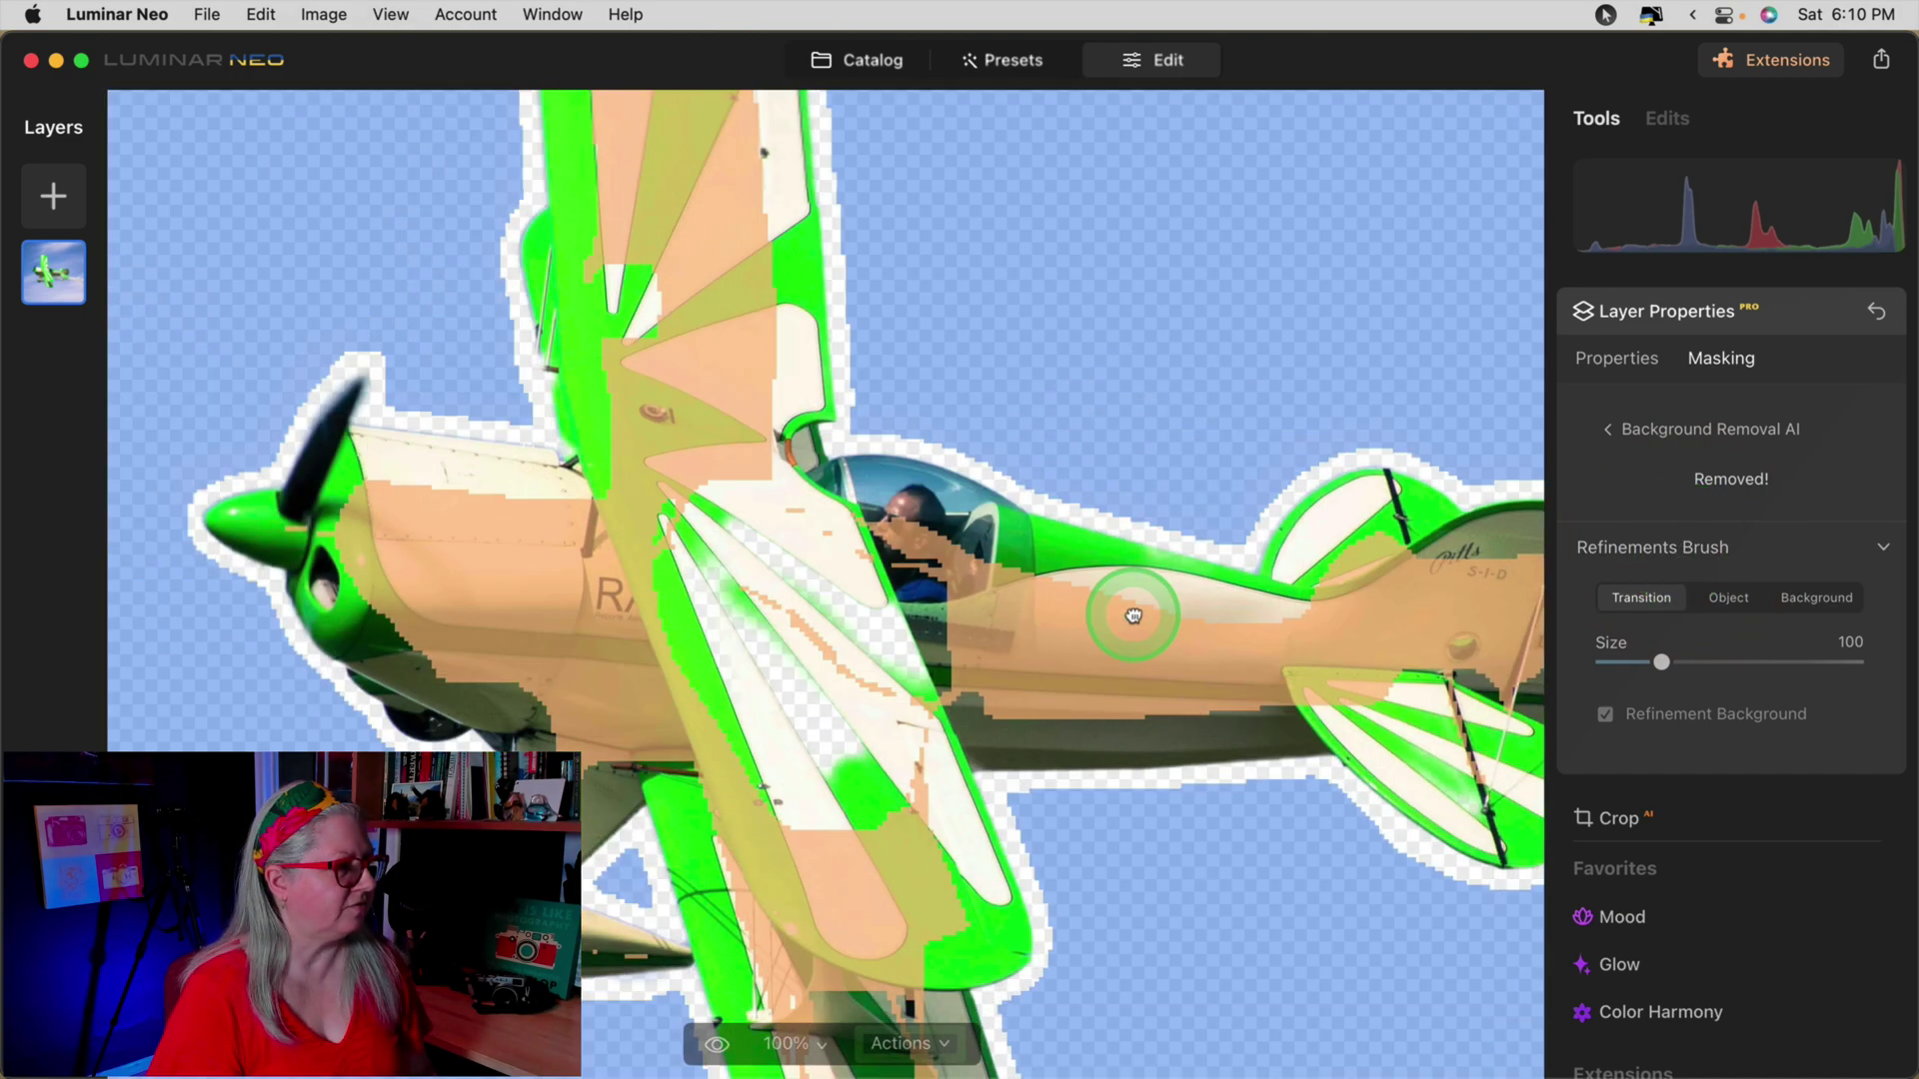
left_click_drag(1134, 616, 1113, 453)
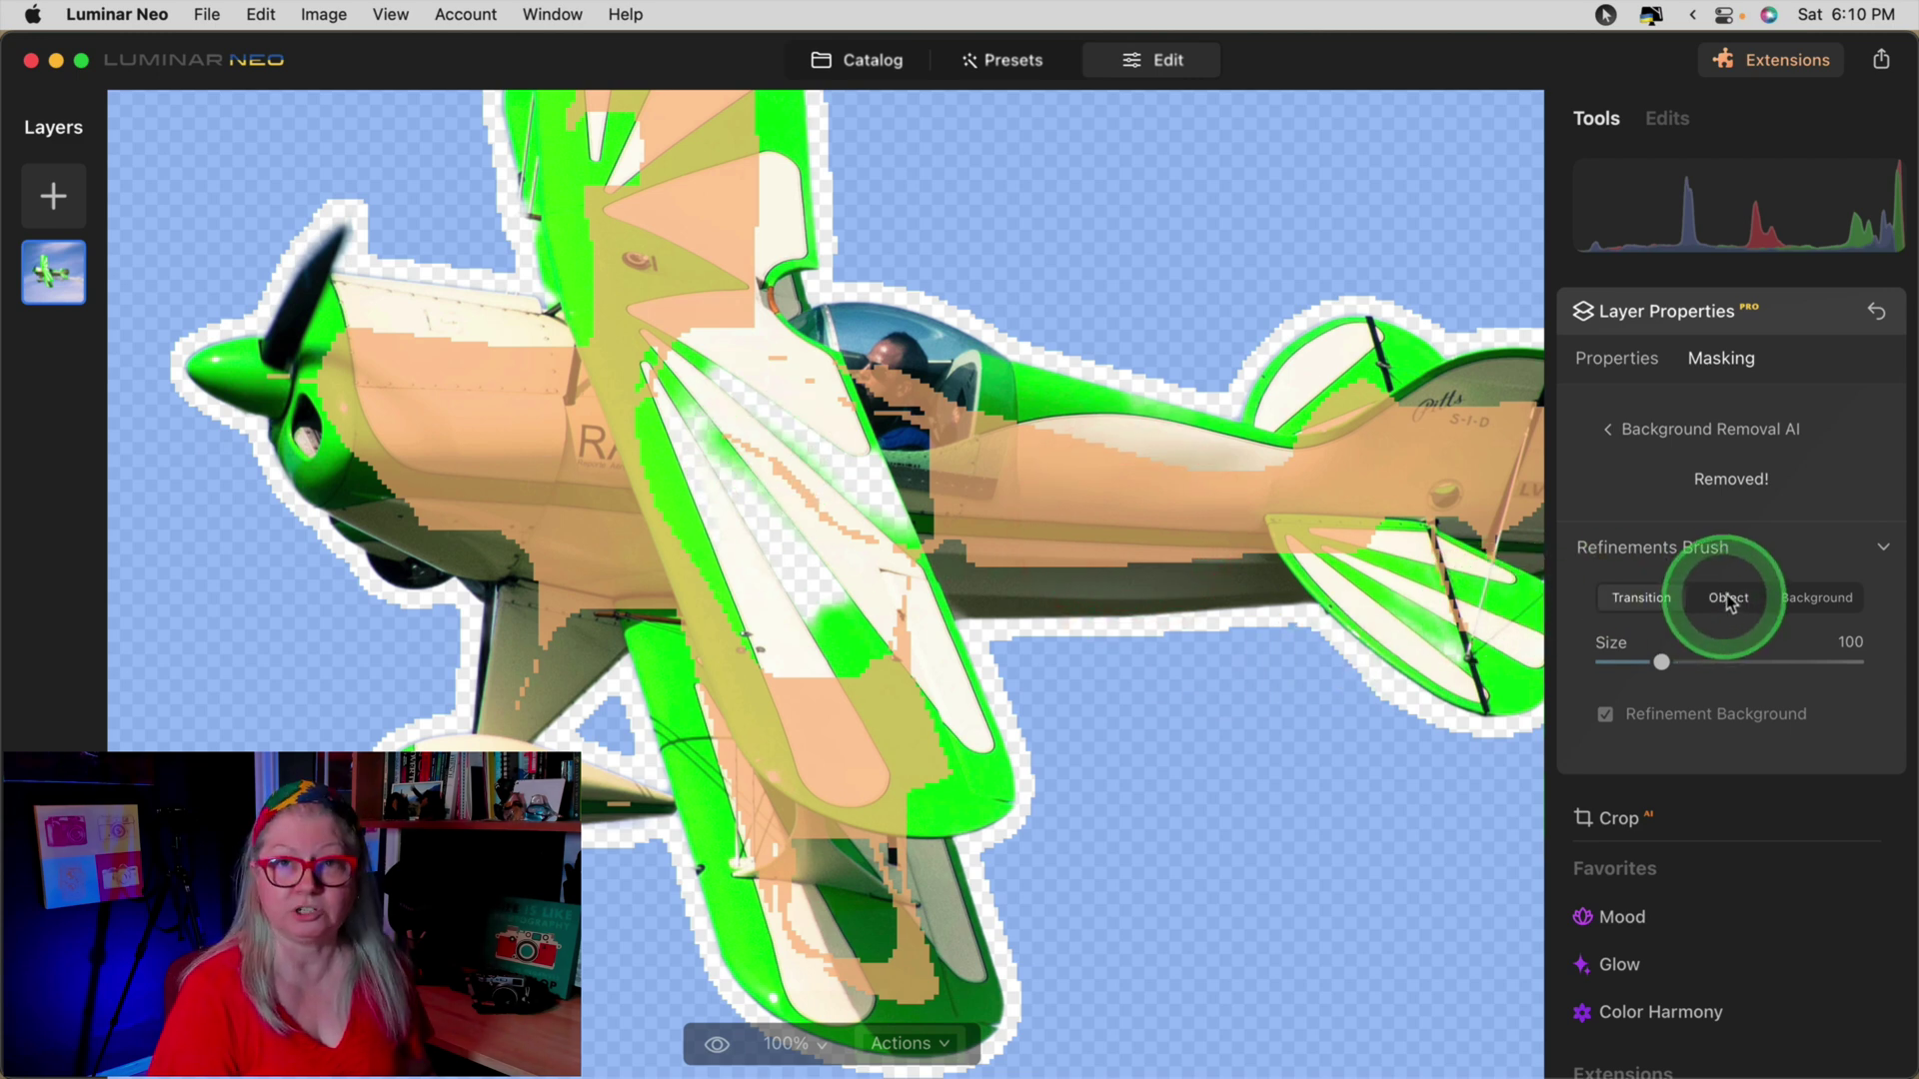
Step: Set the refinement brush mode, shrink it, and refine the mask over the nose and wing
left_click(1730, 600)
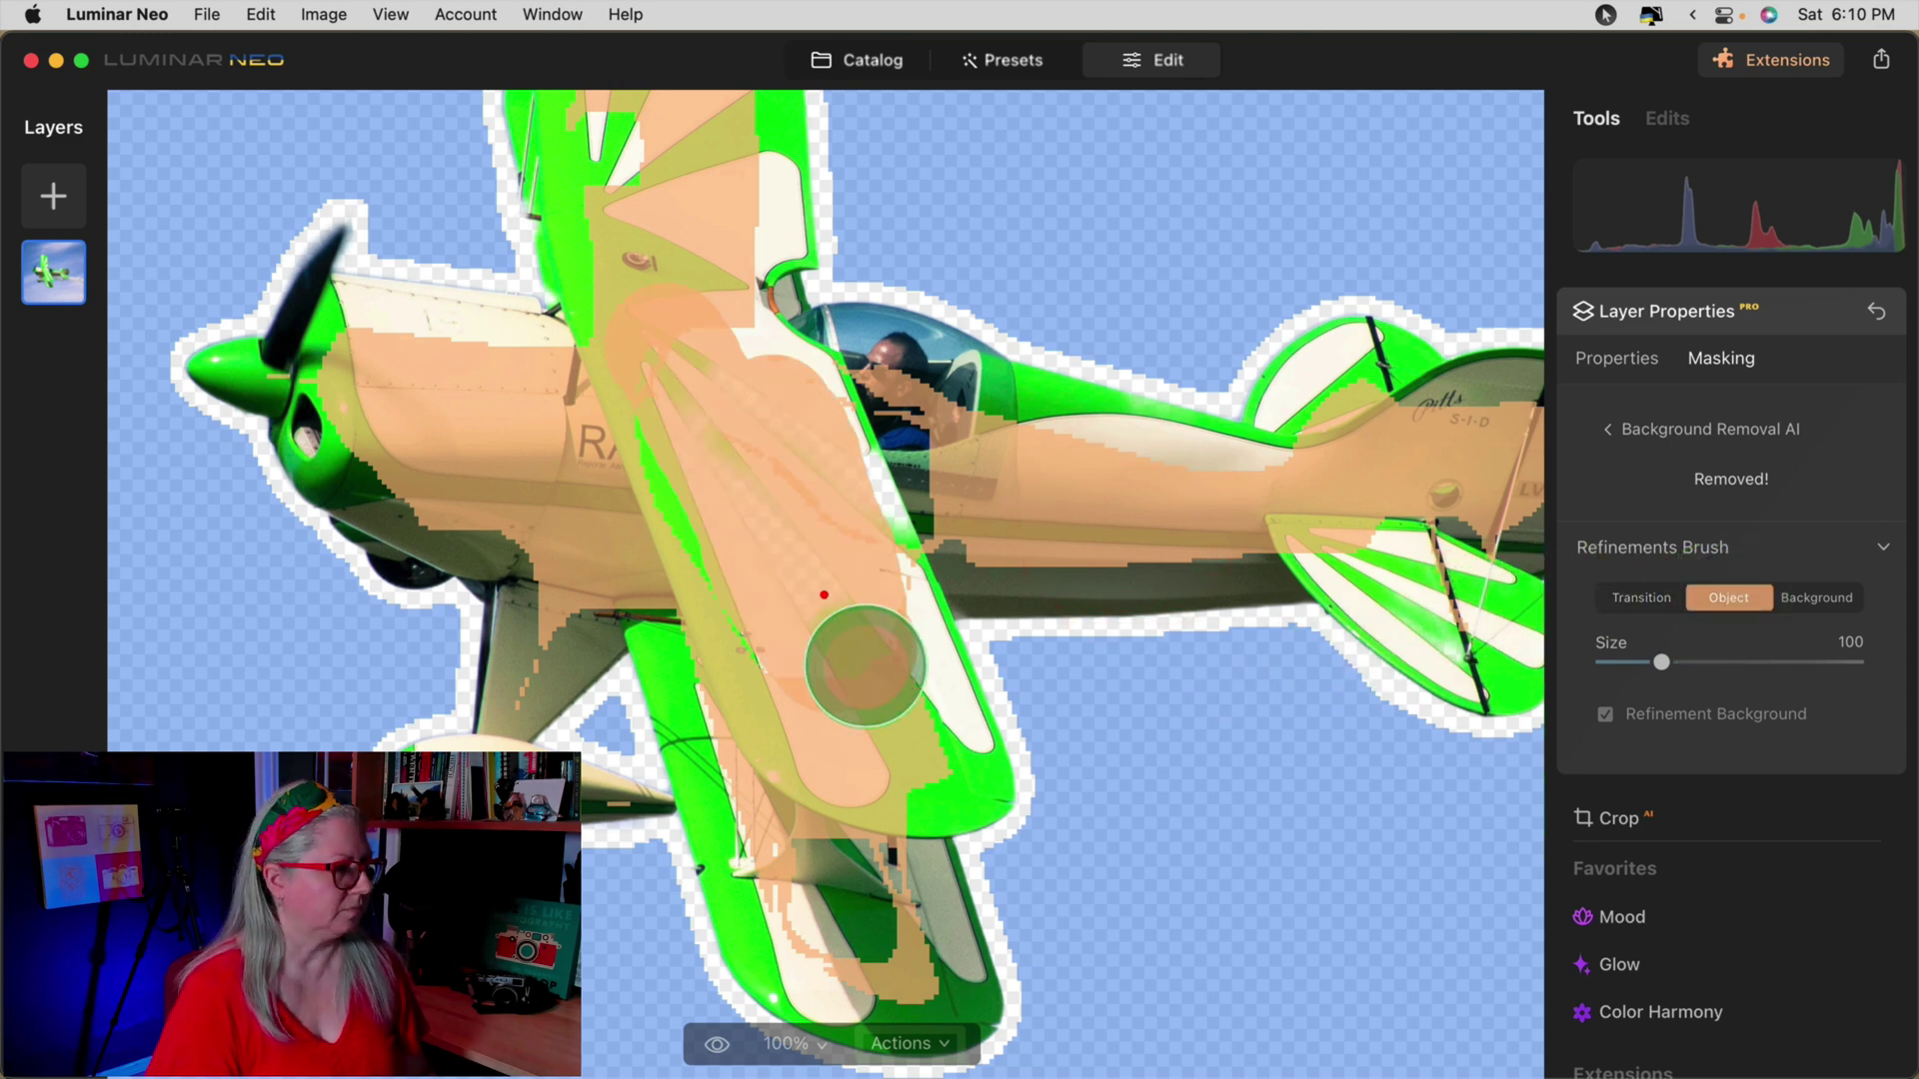
scroll(981, 572, "right", 5)
scroll(981, 572, "left", 5)
key("super+z")
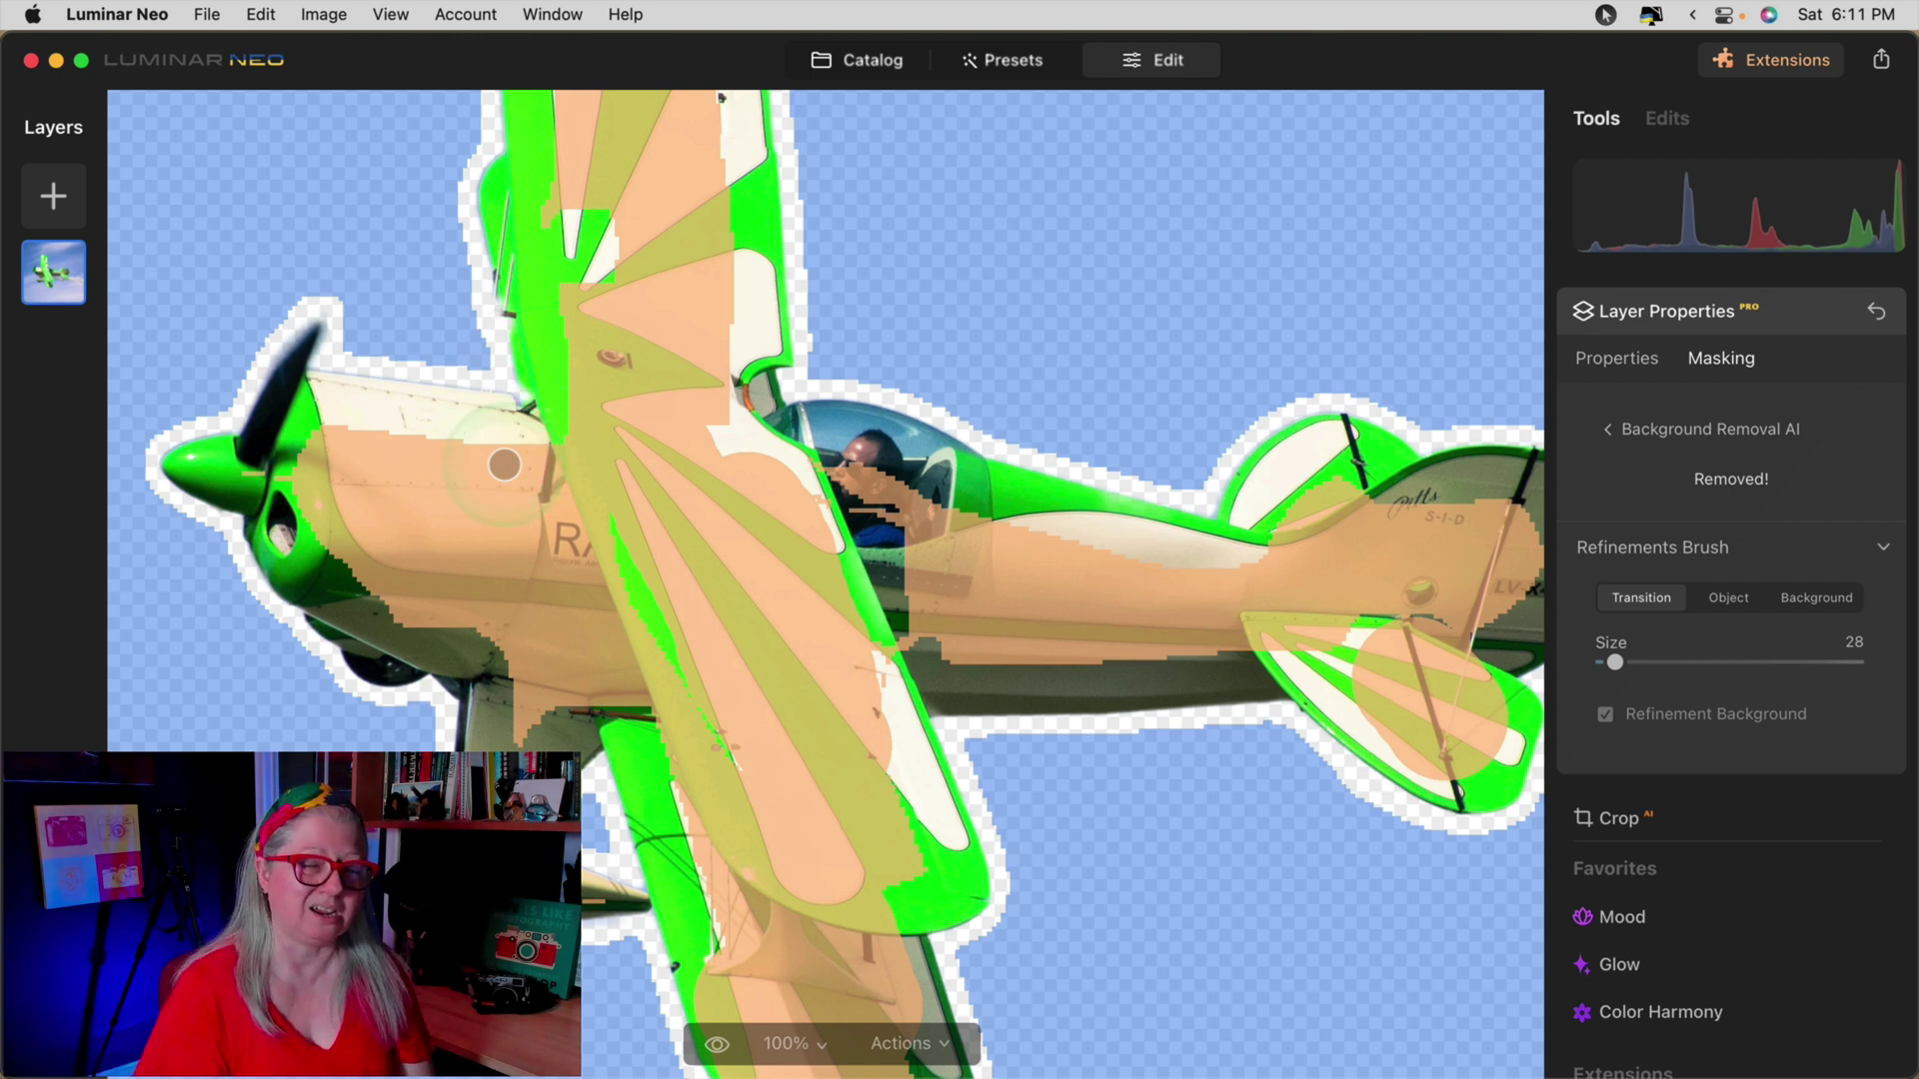
mouse_move(504, 464)
left_mouse_down()
mouse_move(440, 445)
mouse_move(416, 484)
mouse_move(465, 277)
mouse_move(472, 318)
mouse_move(509, 280)
mouse_move(500, 416)
mouse_move(510, 285)
mouse_move(424, 381)
mouse_move(377, 372)
mouse_move(376, 437)
mouse_move(530, 211)
mouse_move(446, 479)
mouse_move(549, 379)
left_mouse_up()
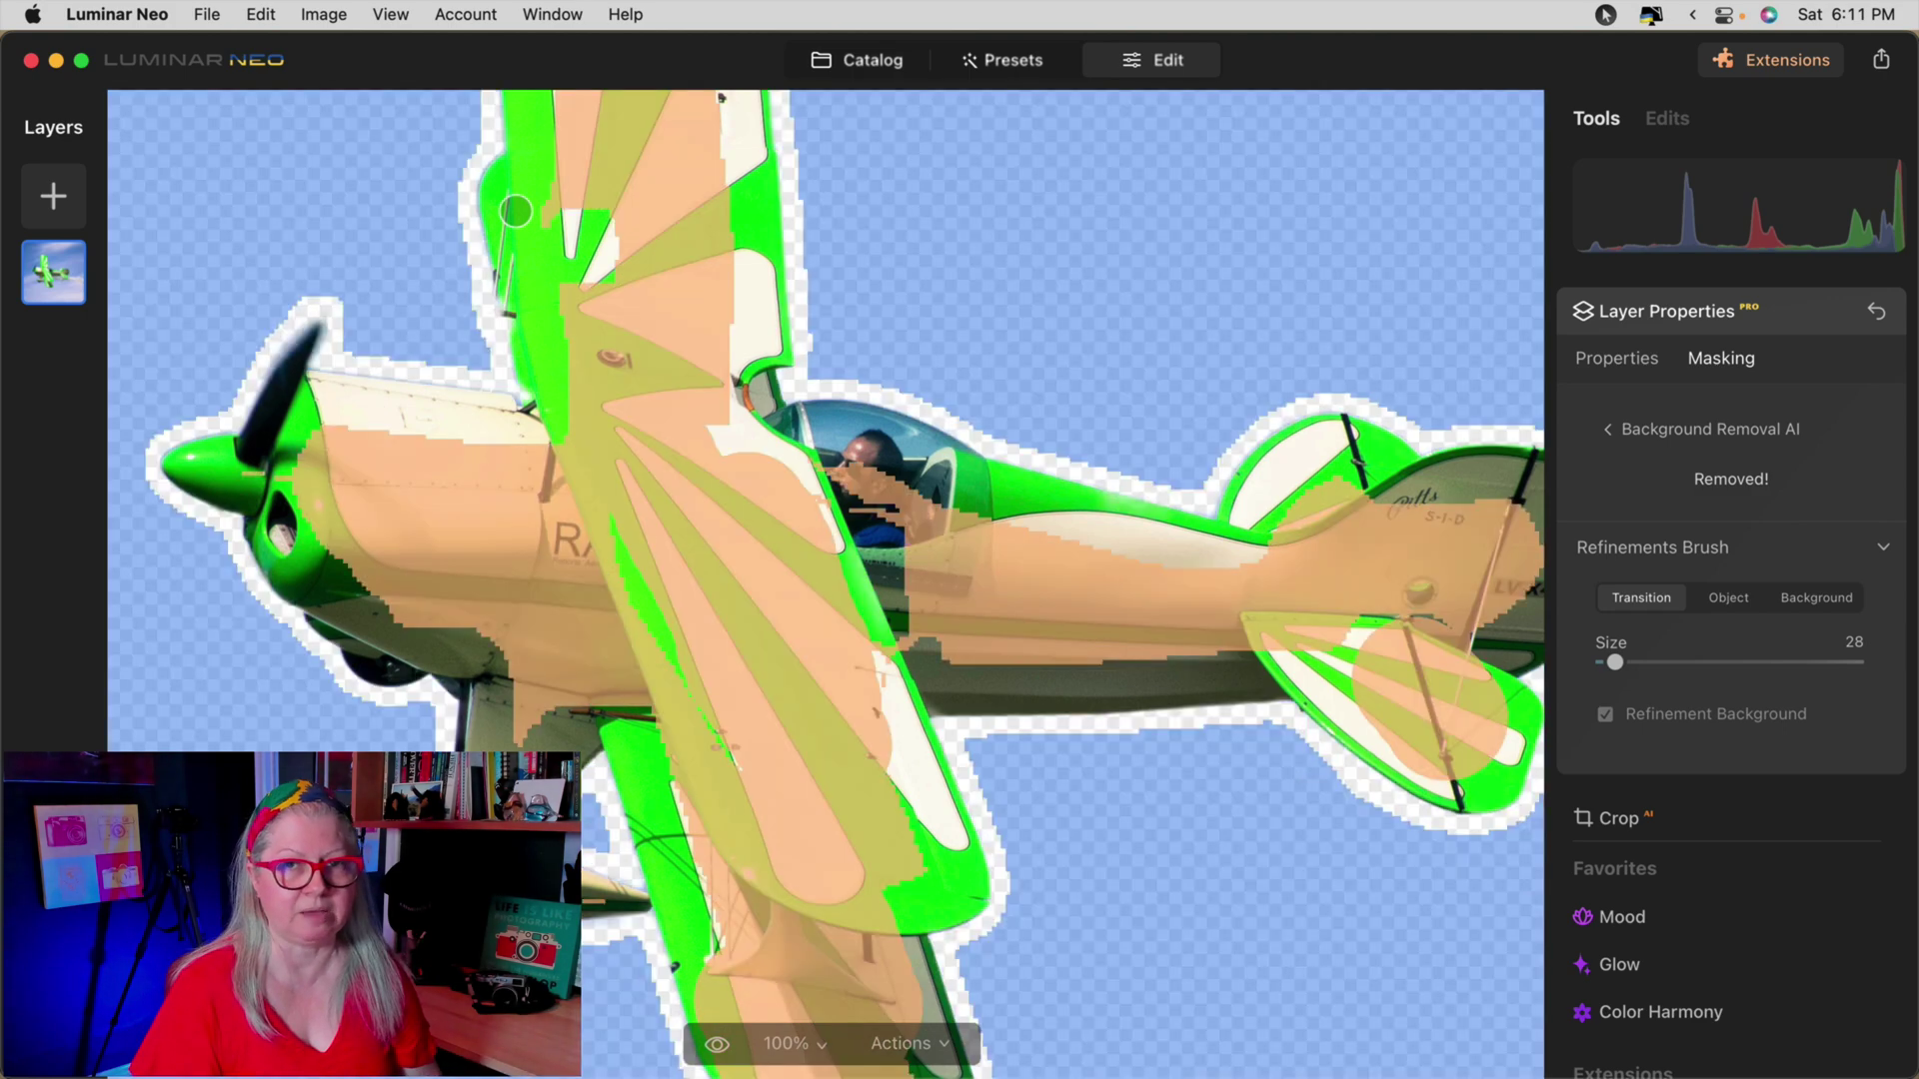
scroll(419, 280, "up", 3)
Step: Refine the Transition mask up the wing strut and along the wing's top edge
left_click(599, 257)
left_click(581, 625)
mouse_move(580, 624)
left_mouse_down()
mouse_move(582, 343)
mouse_move(549, 299)
left_mouse_up()
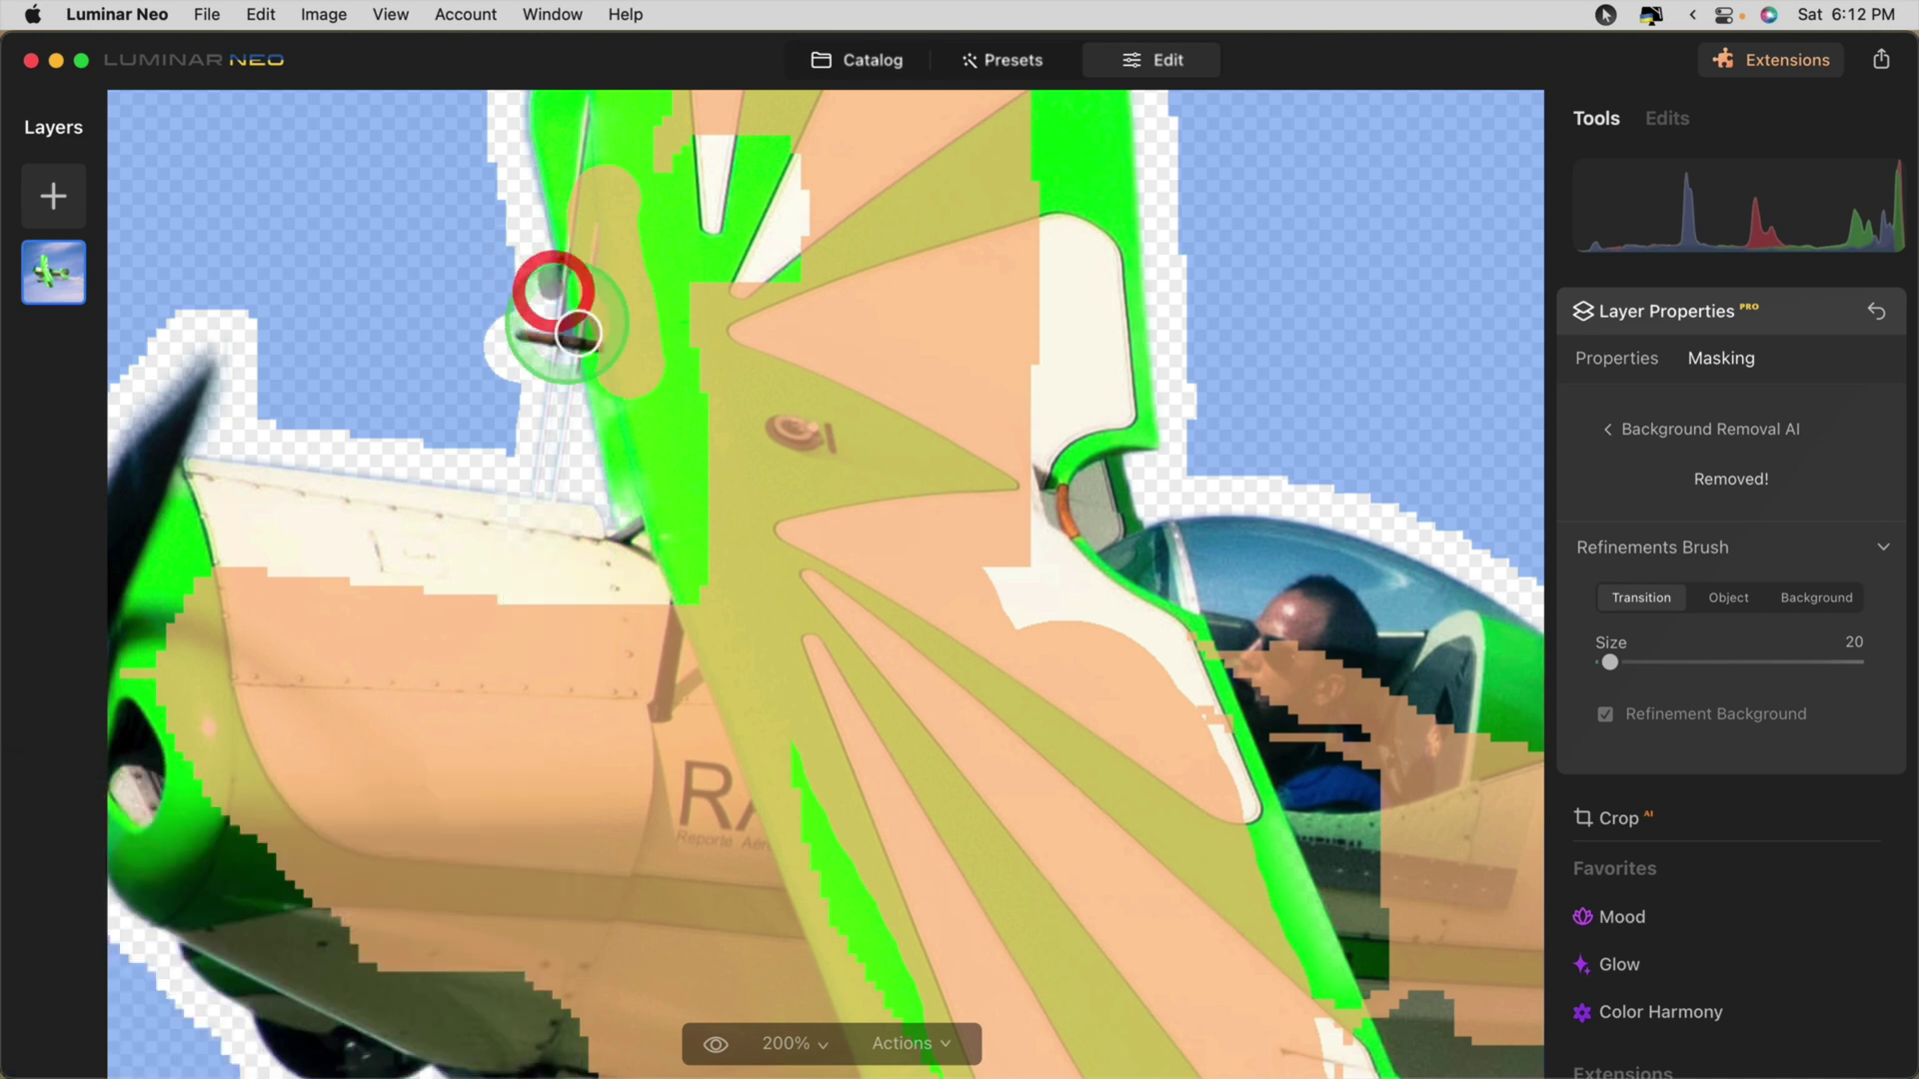
left_click(569, 333)
left_click(469, 338)
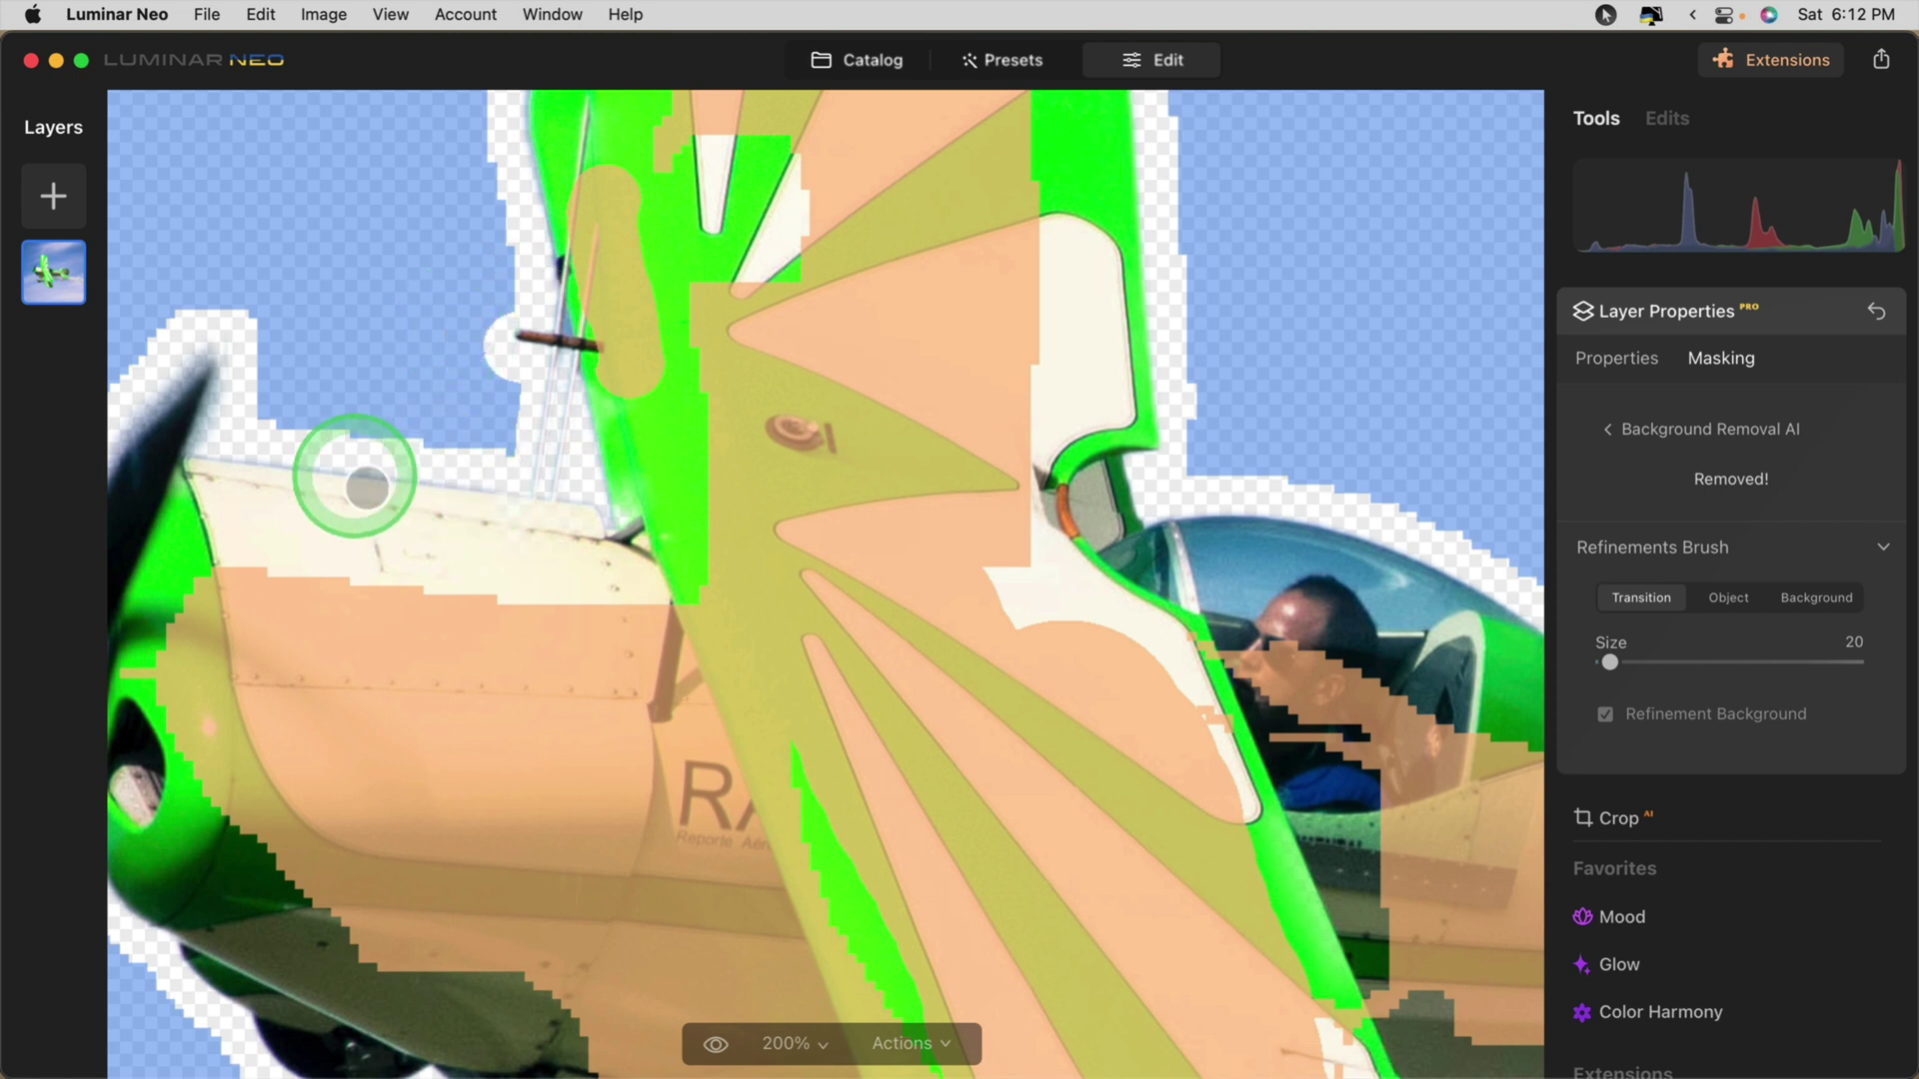
left_click_drag(367, 487, 475, 497)
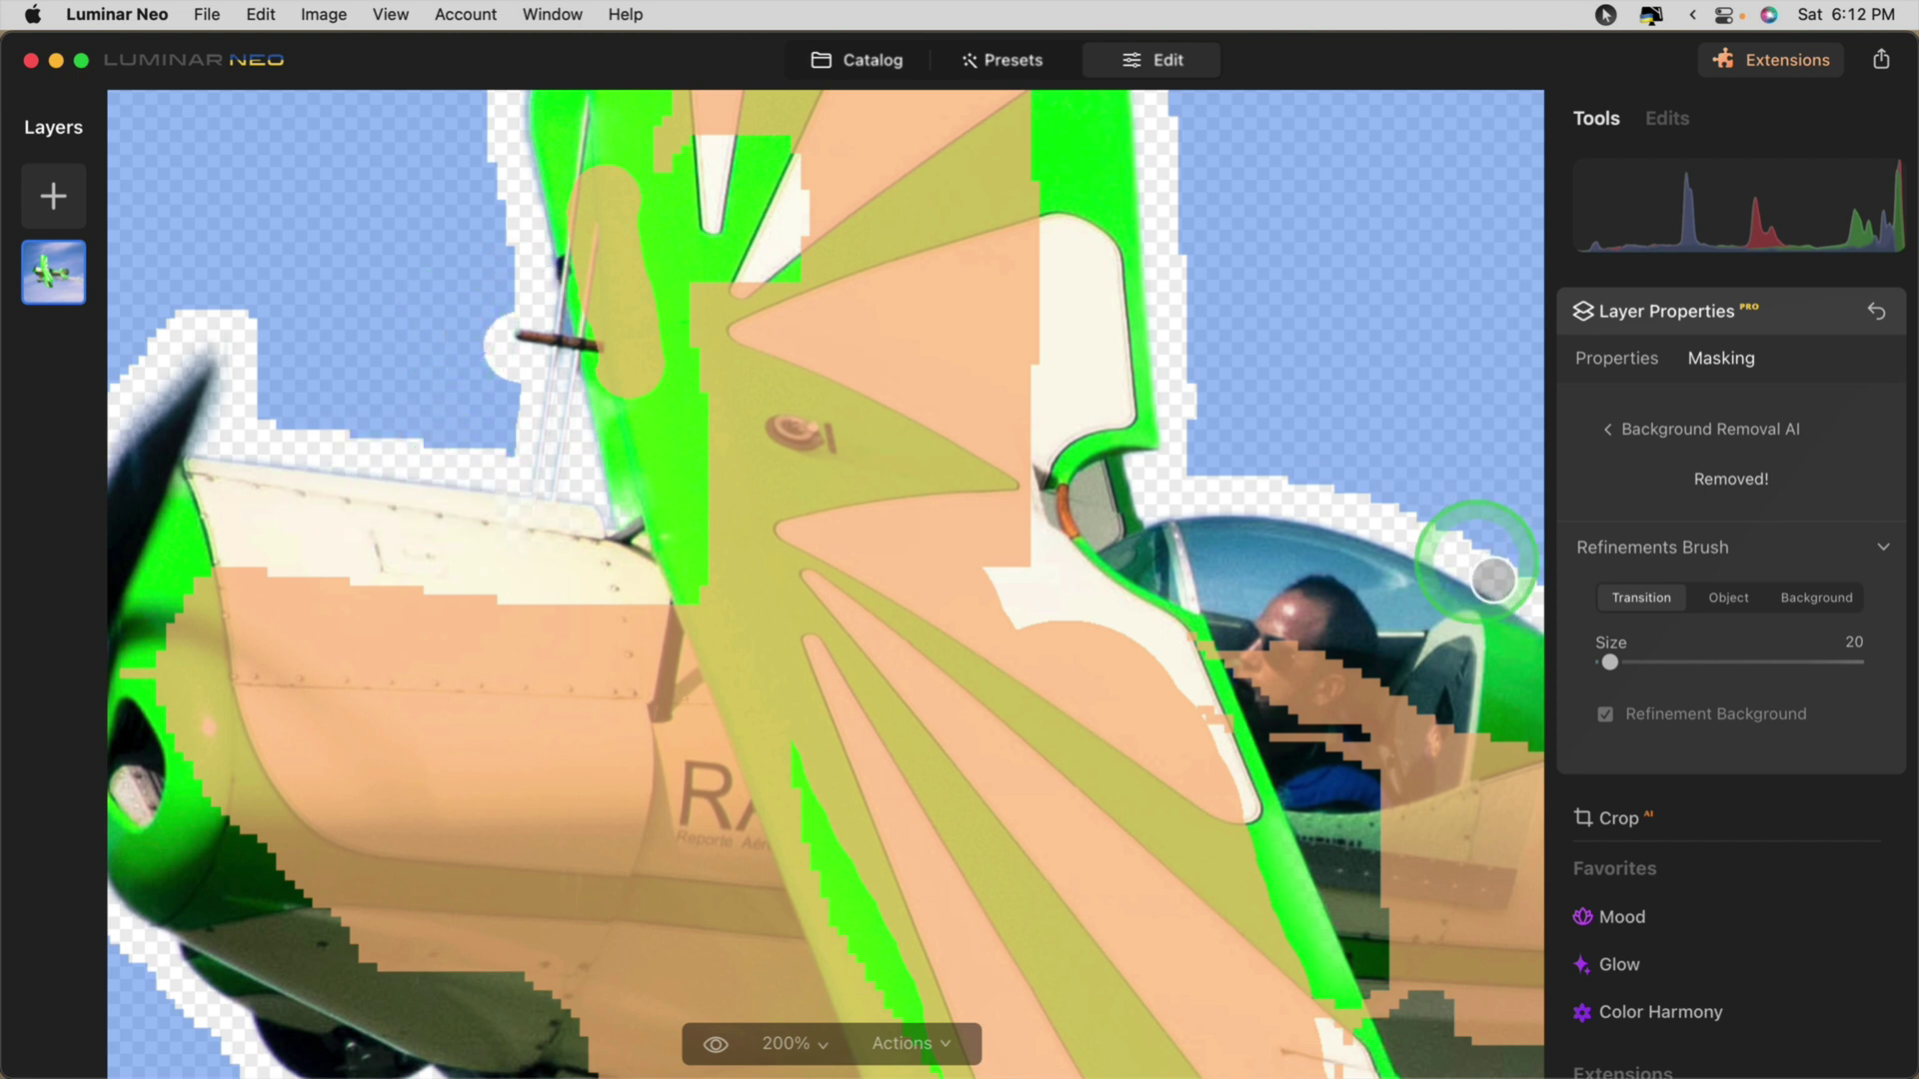
left_click_drag(507, 505, 205, 468)
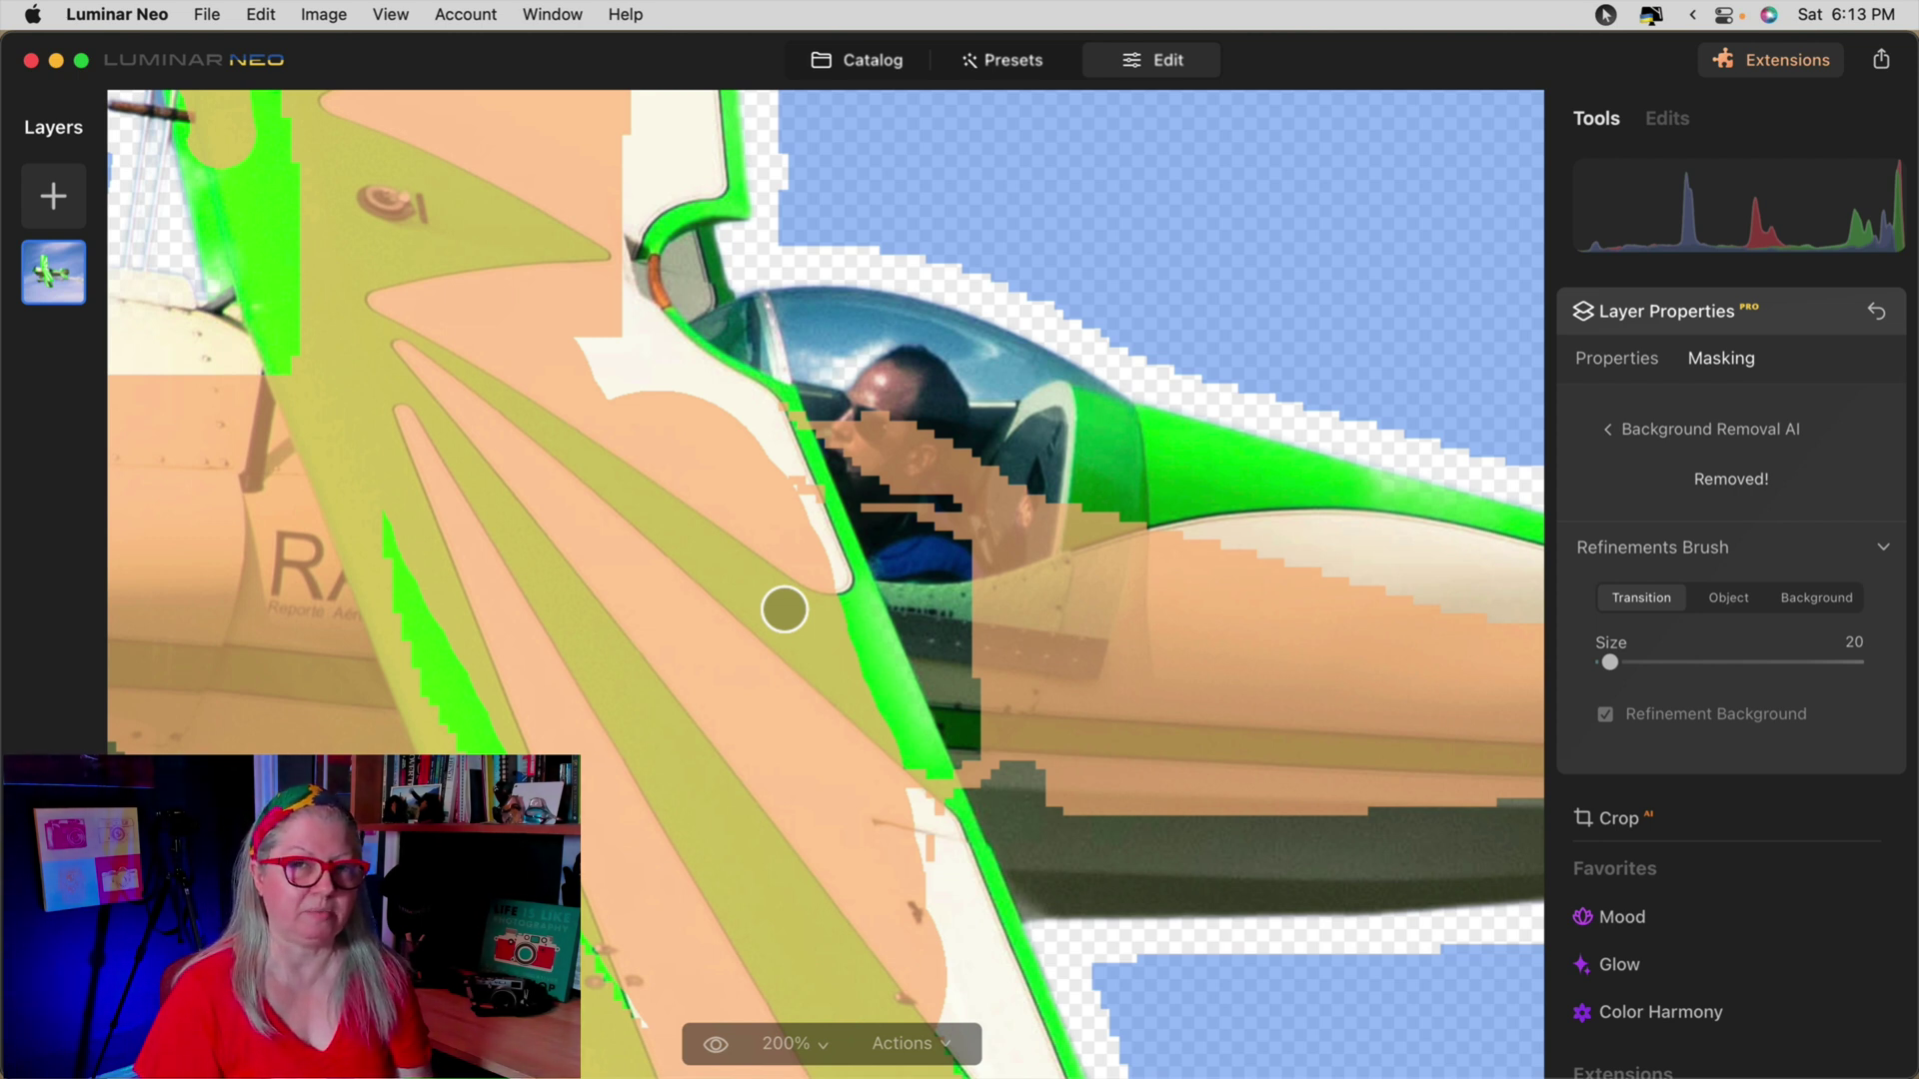
Step: Fit the view, show the original photo, and brush along the smoke trail
key("super+0")
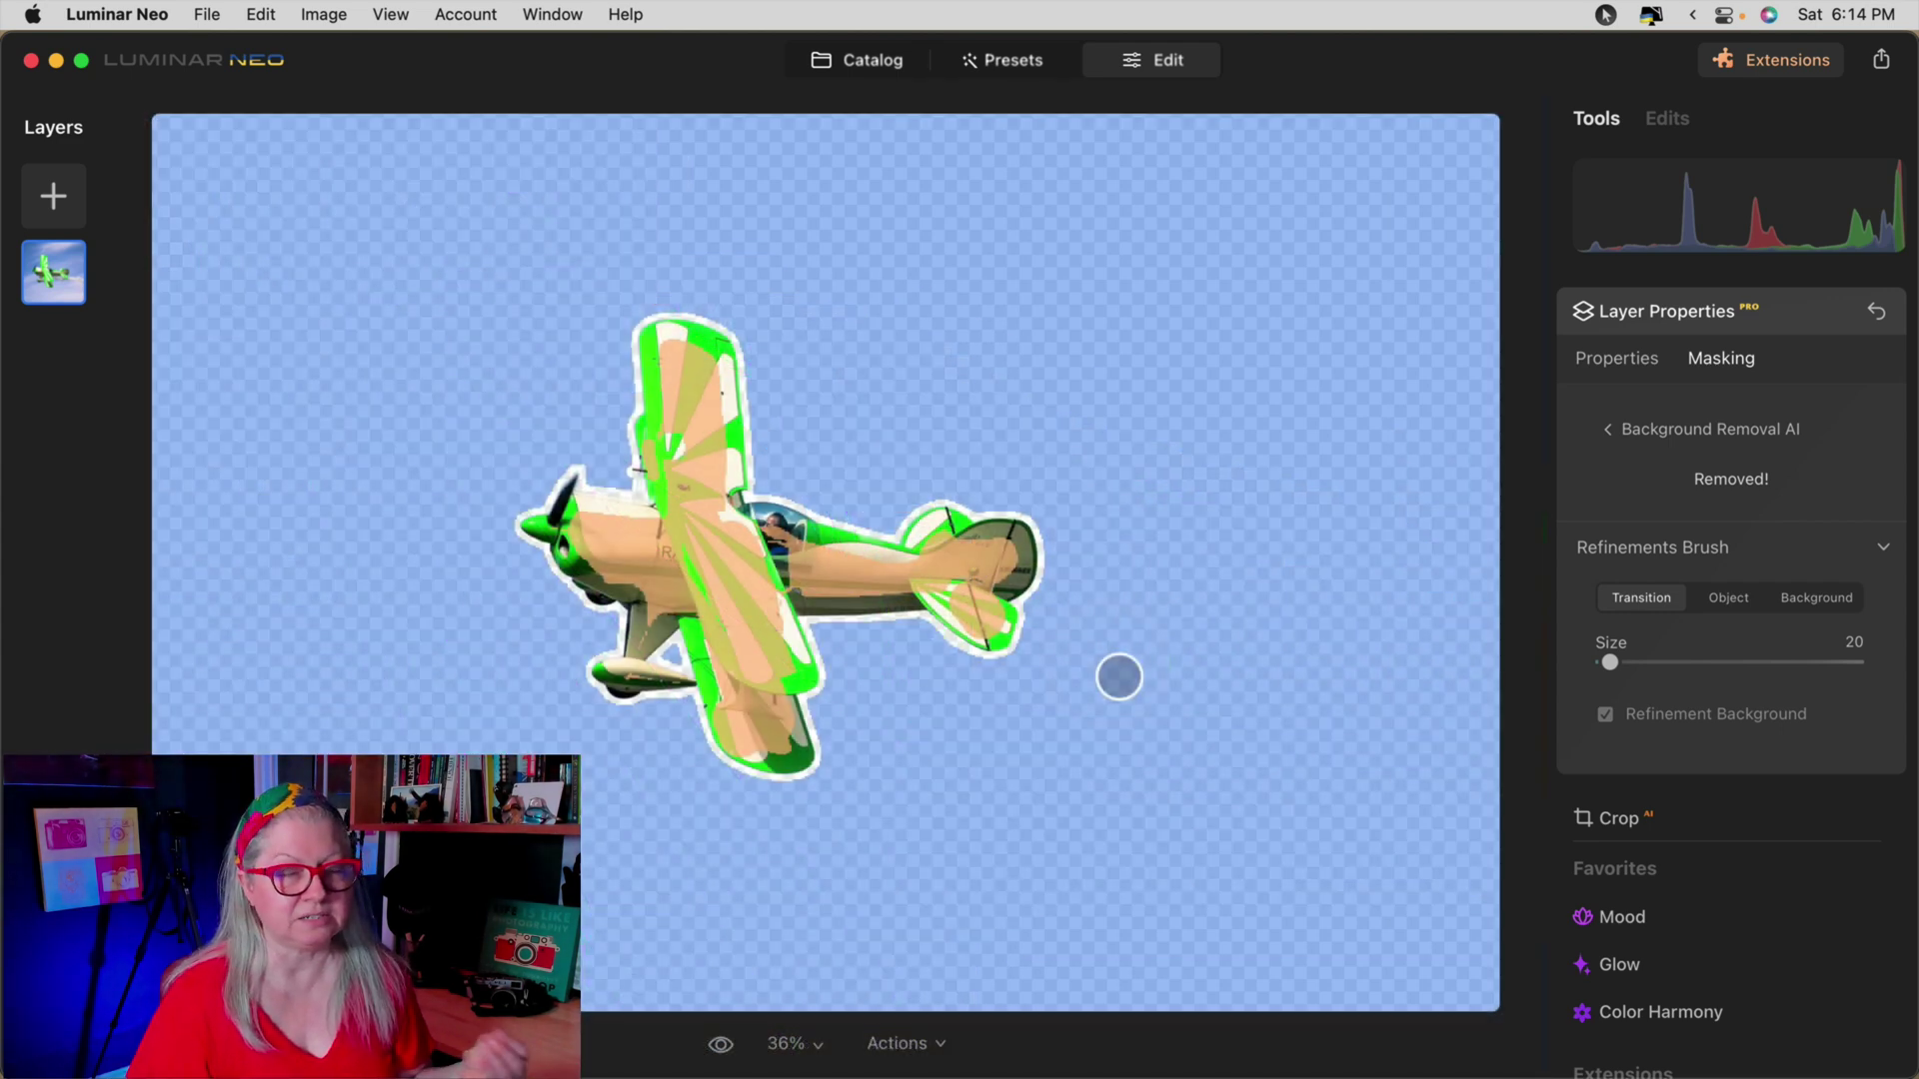
key("backslash")
mouse_move(1118, 677)
left_mouse_down()
mouse_move(862, 671)
mouse_move(805, 642)
mouse_move(879, 672)
mouse_move(1050, 670)
mouse_move(1225, 704)
mouse_move(1437, 667)
mouse_move(1475, 686)
left_mouse_up()
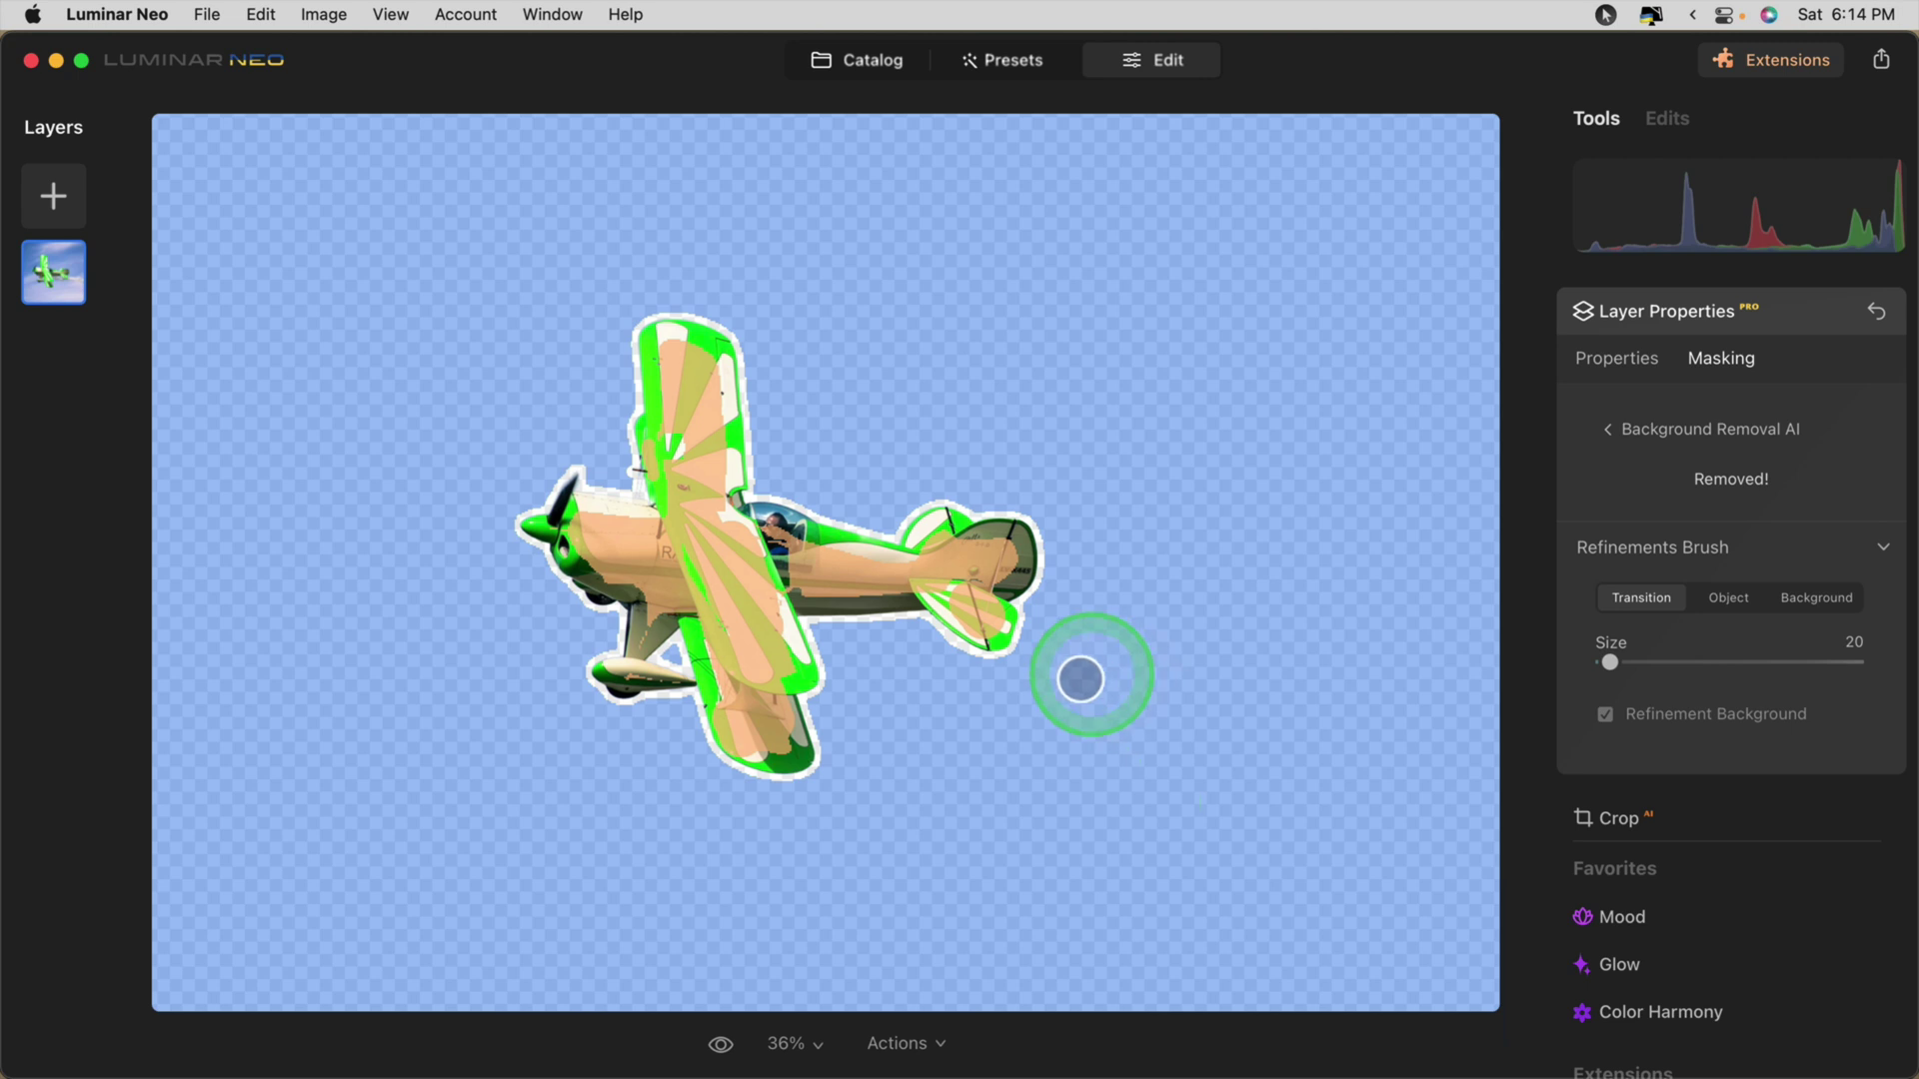
Step: Use a larger Object refinement brush to add the smoke trail and lower wing
key("space")
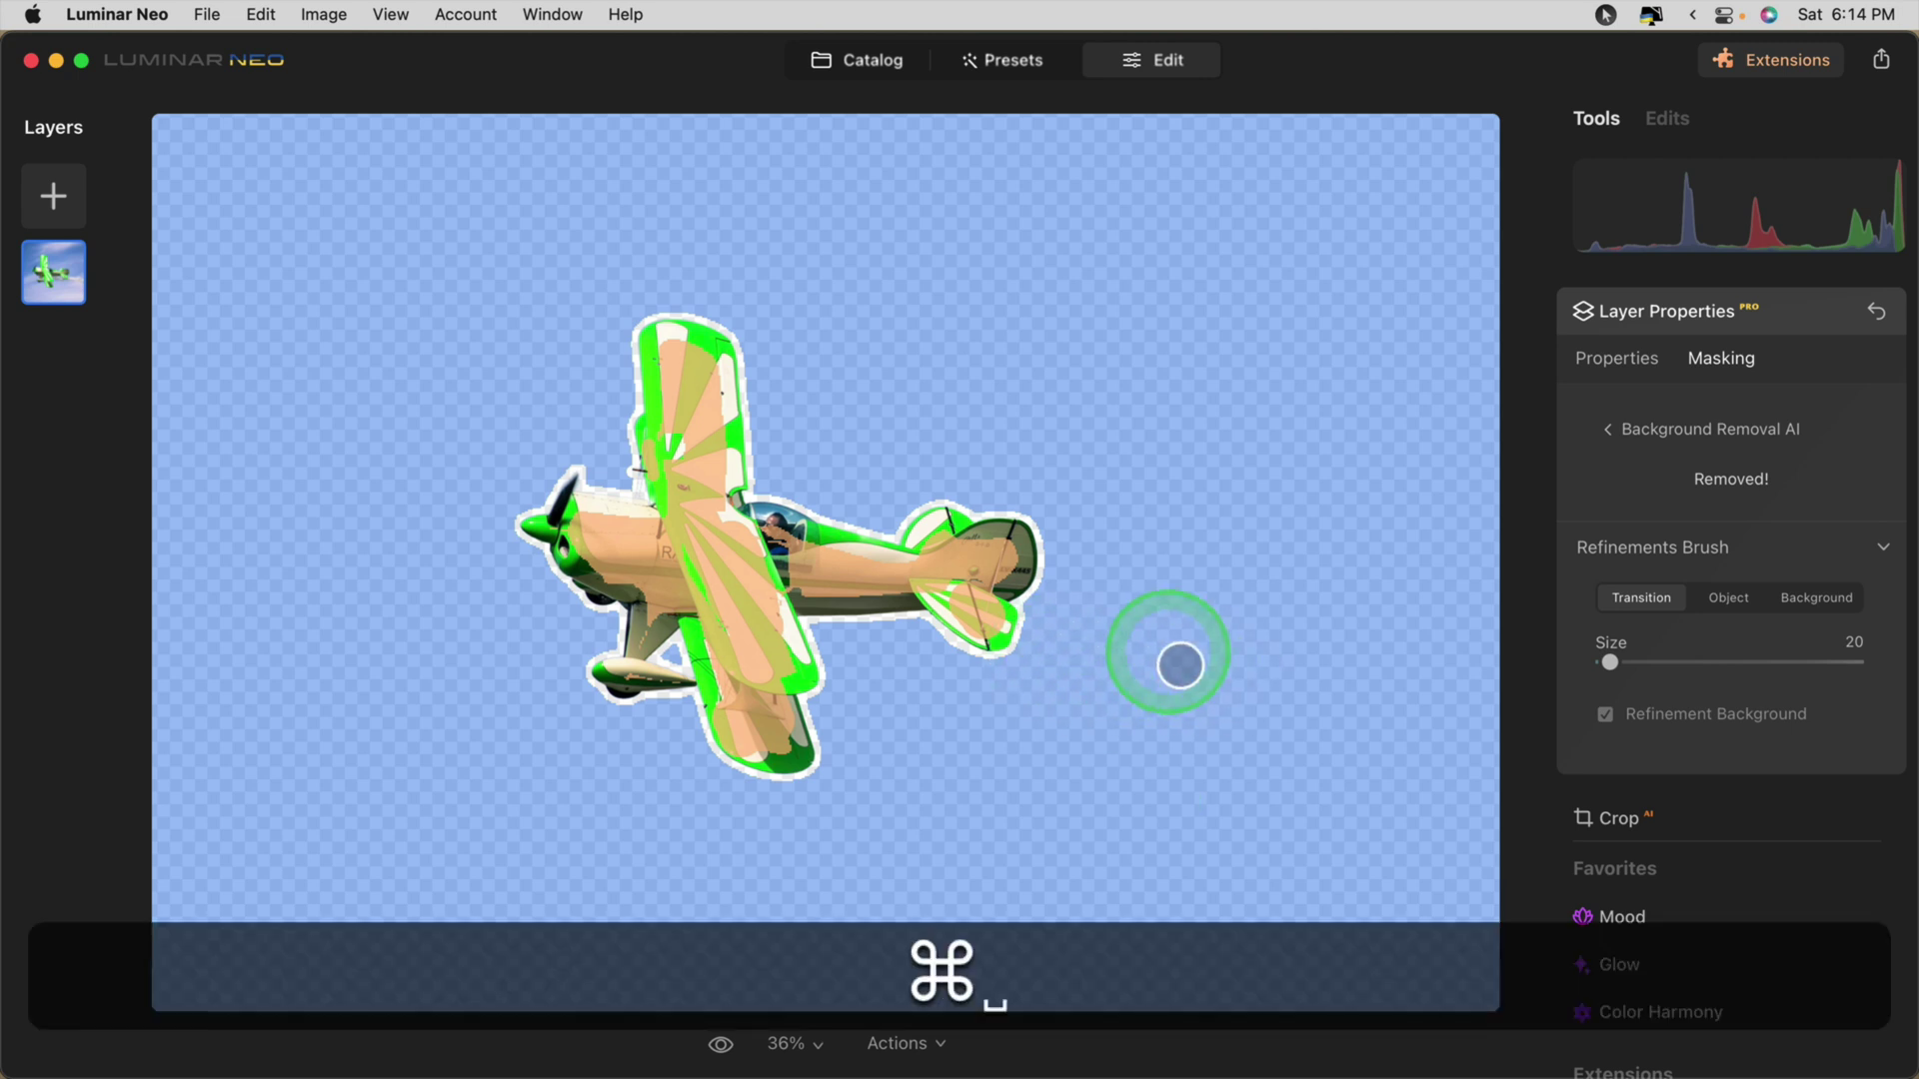
key("super+equal")
key("super+equal")
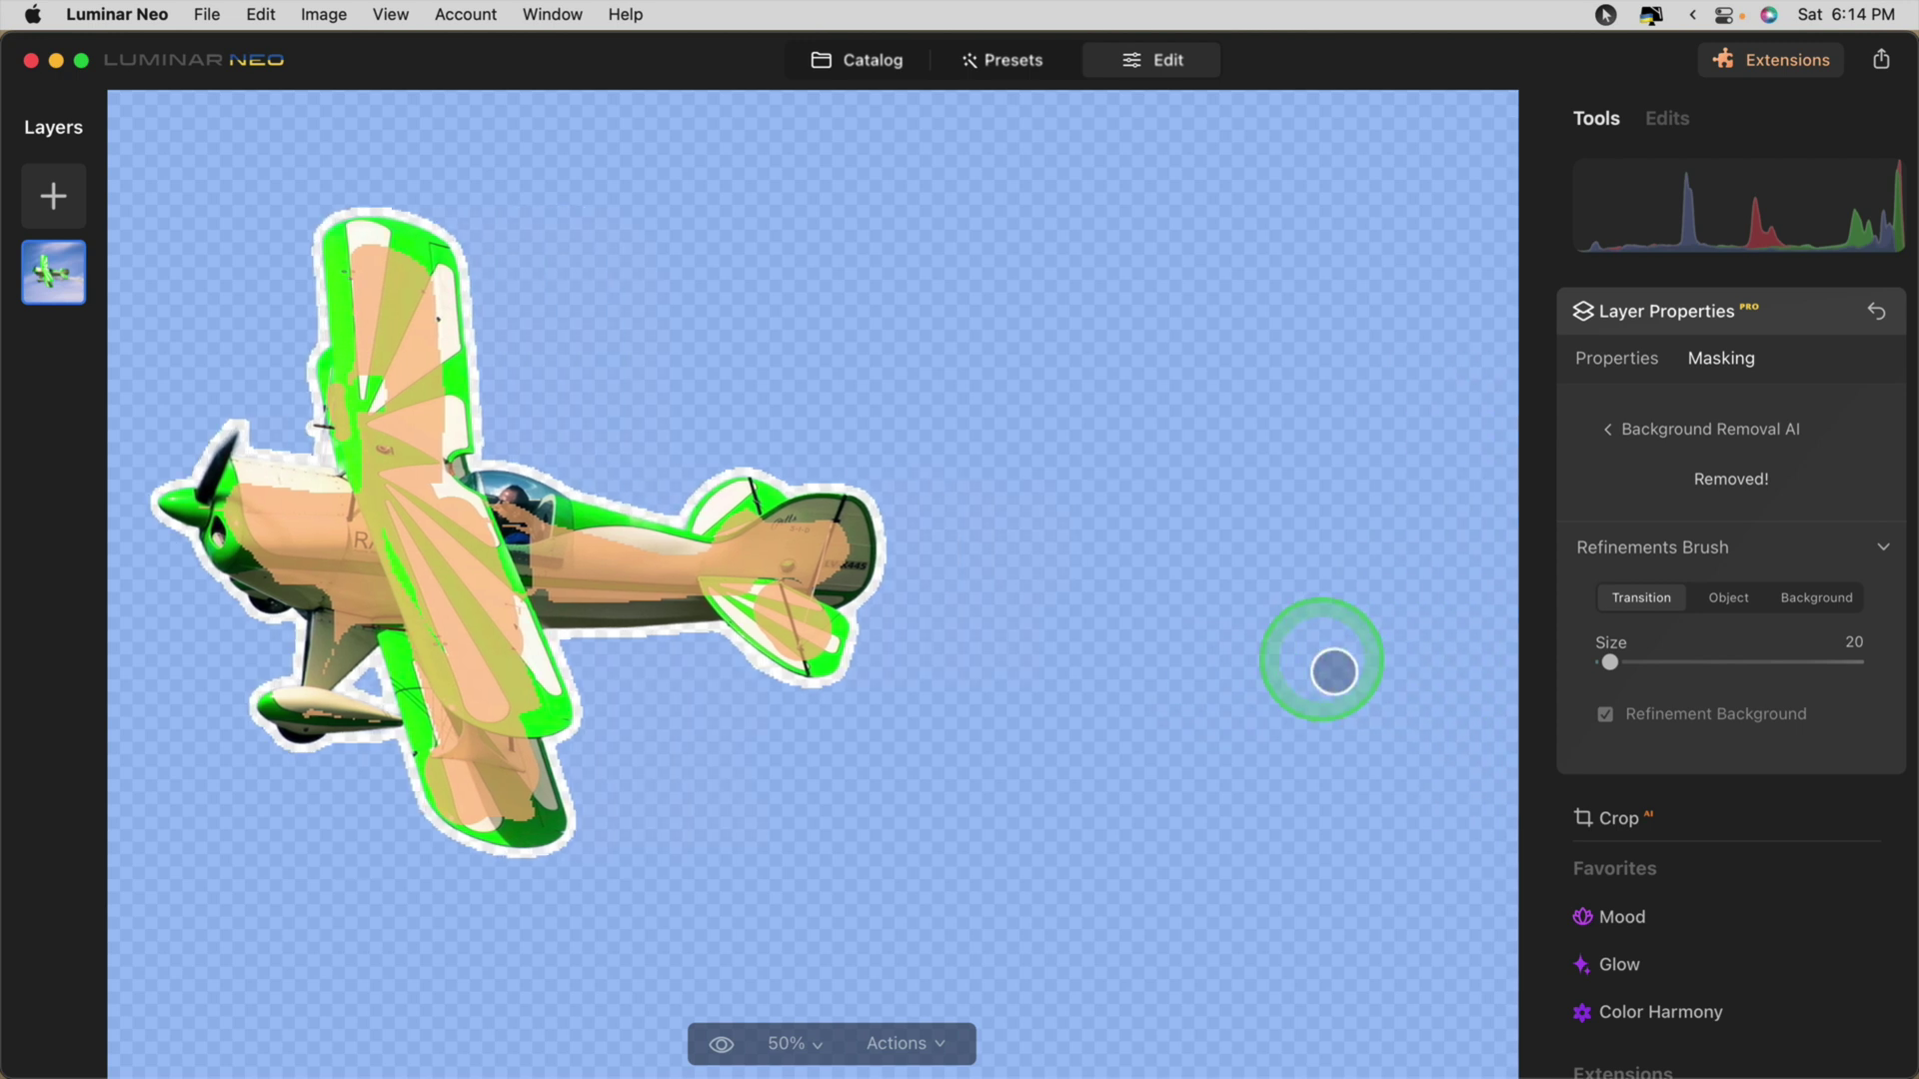
left_click(1729, 597)
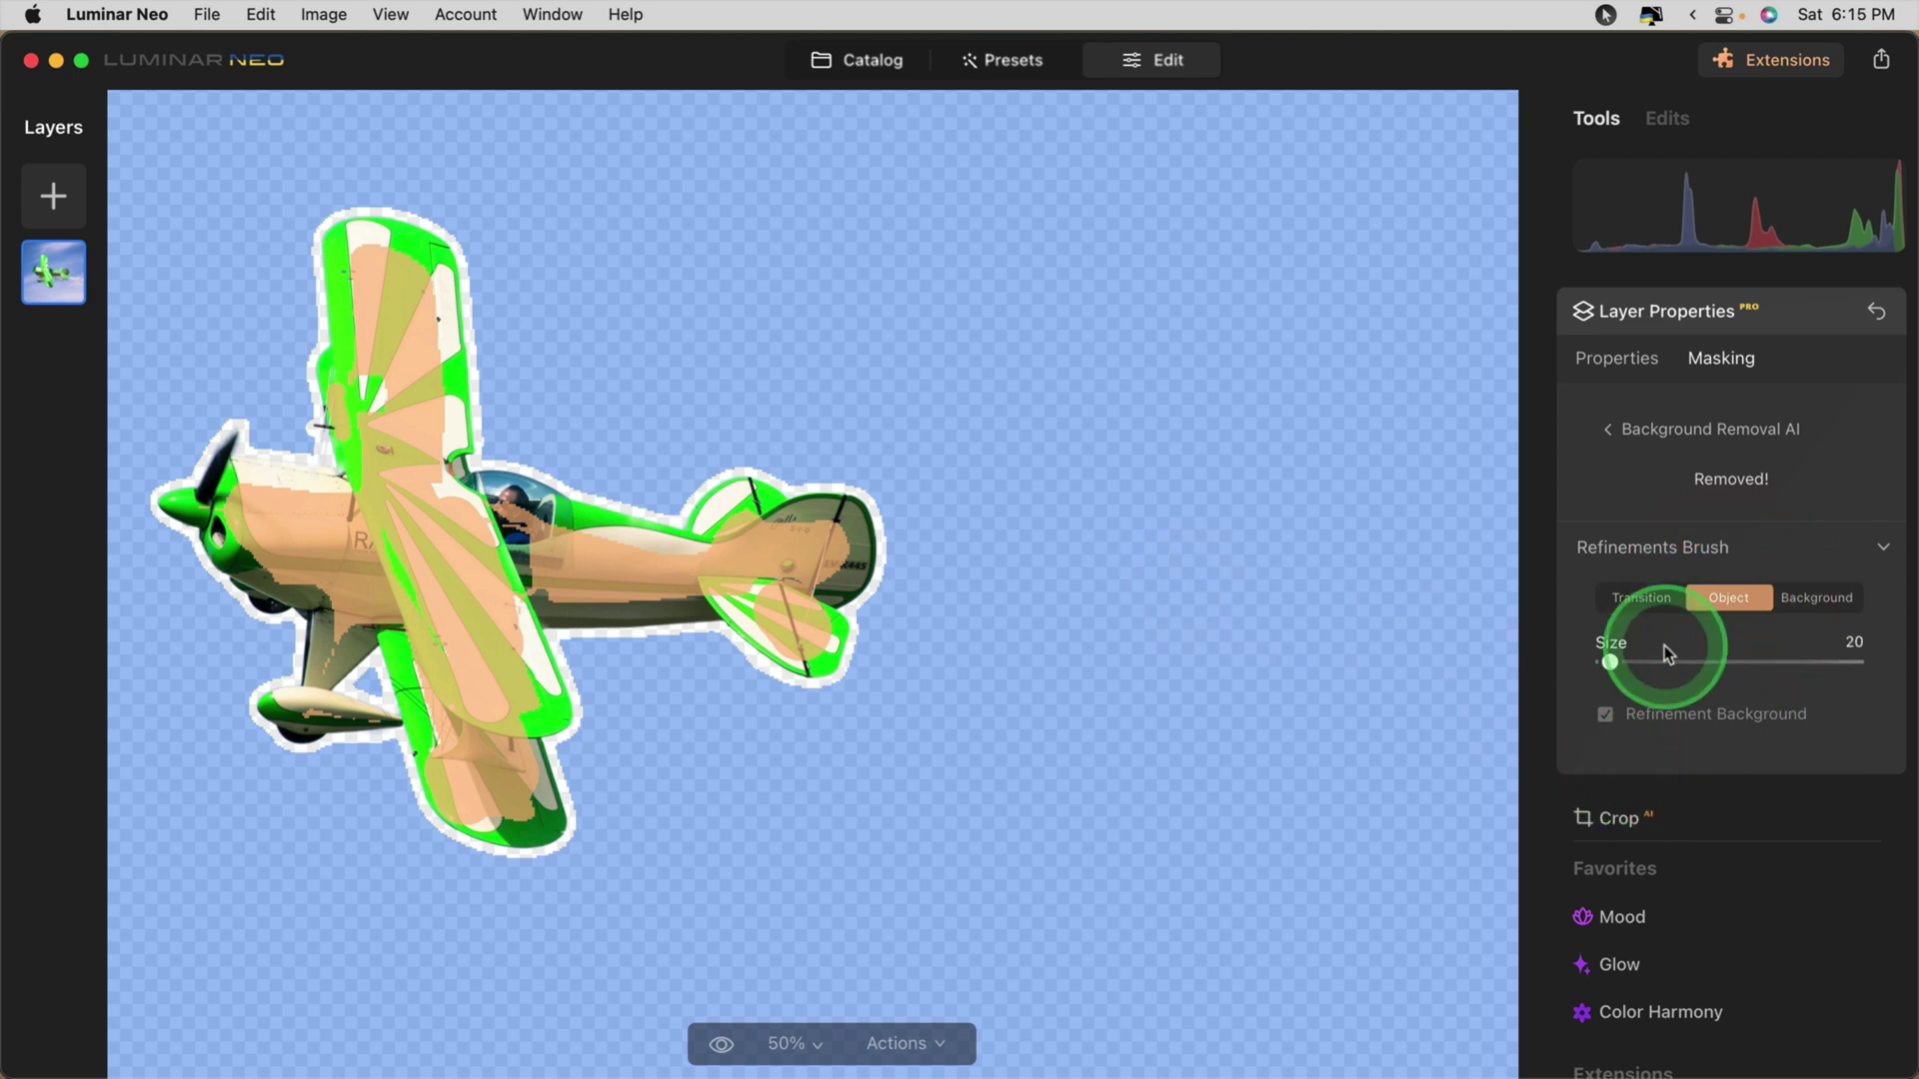
left_click_drag(1609, 662, 1632, 662)
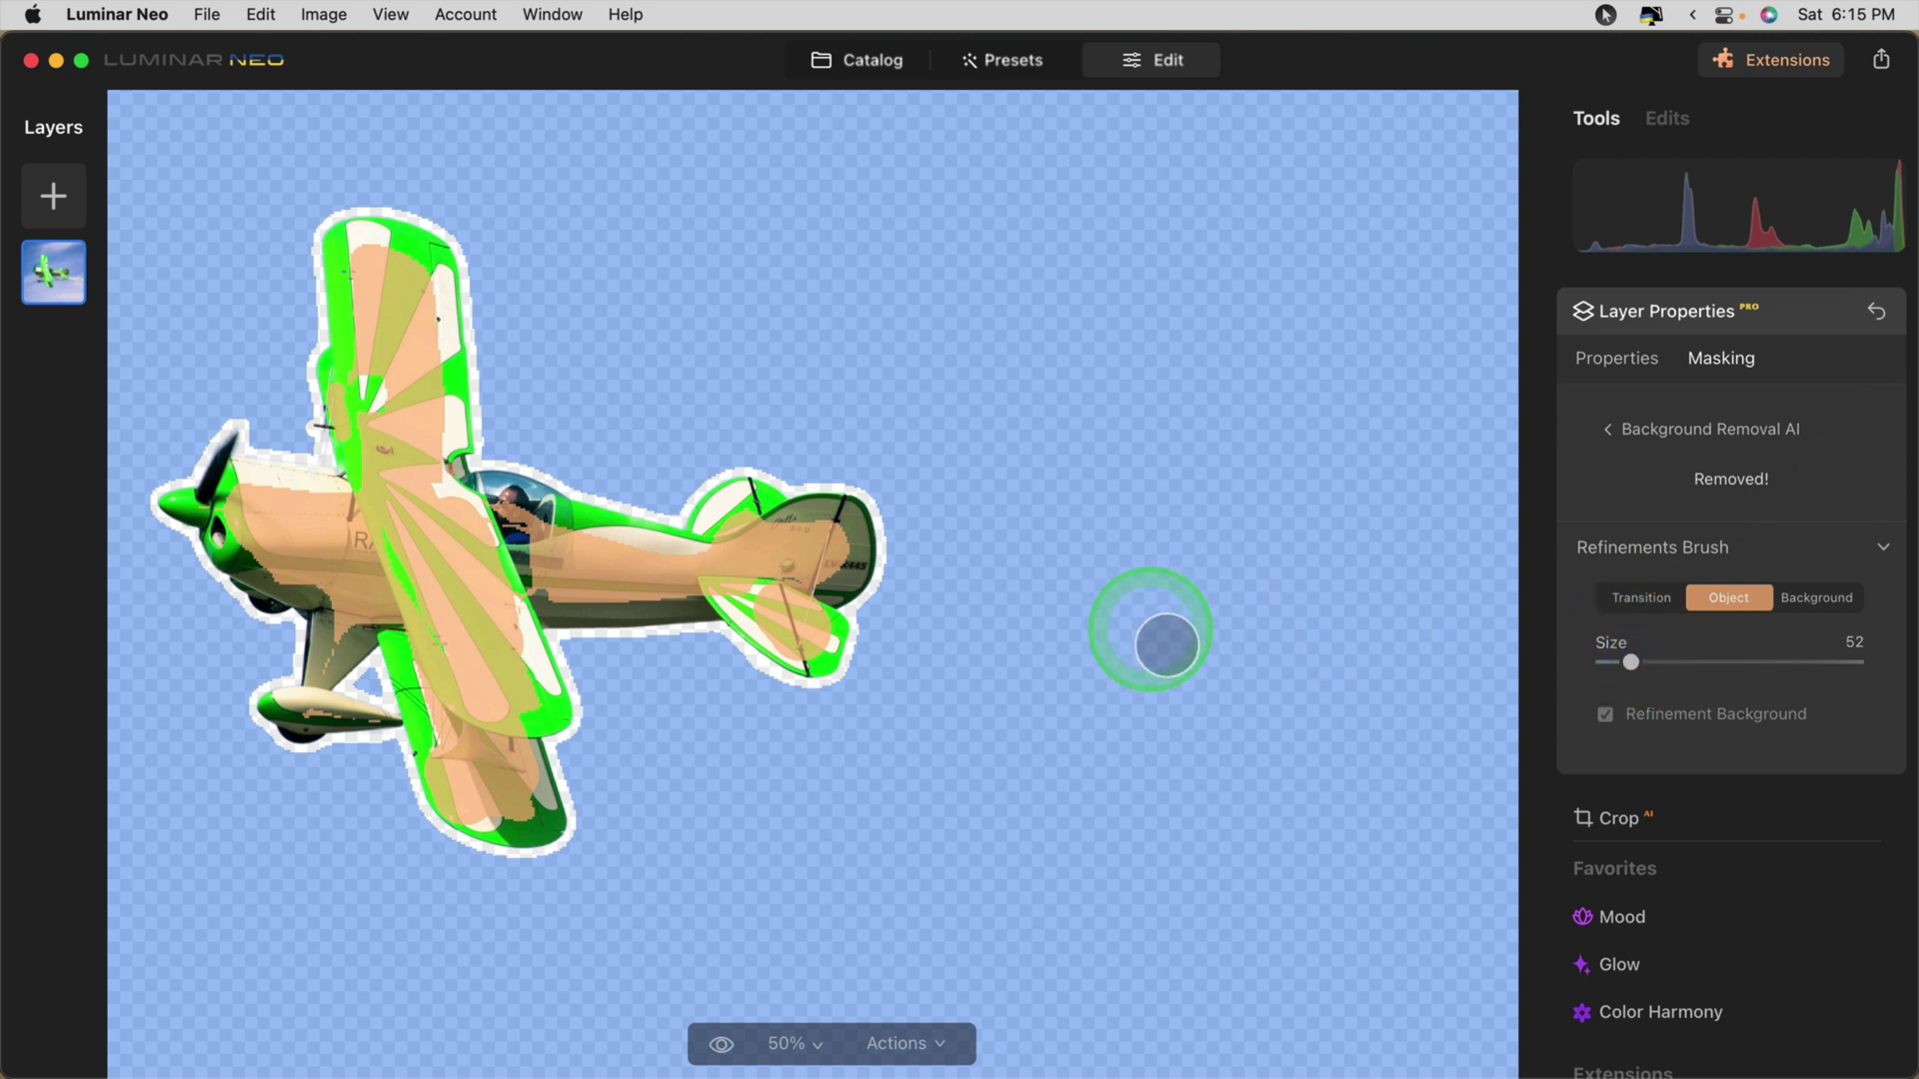
key("backslash")
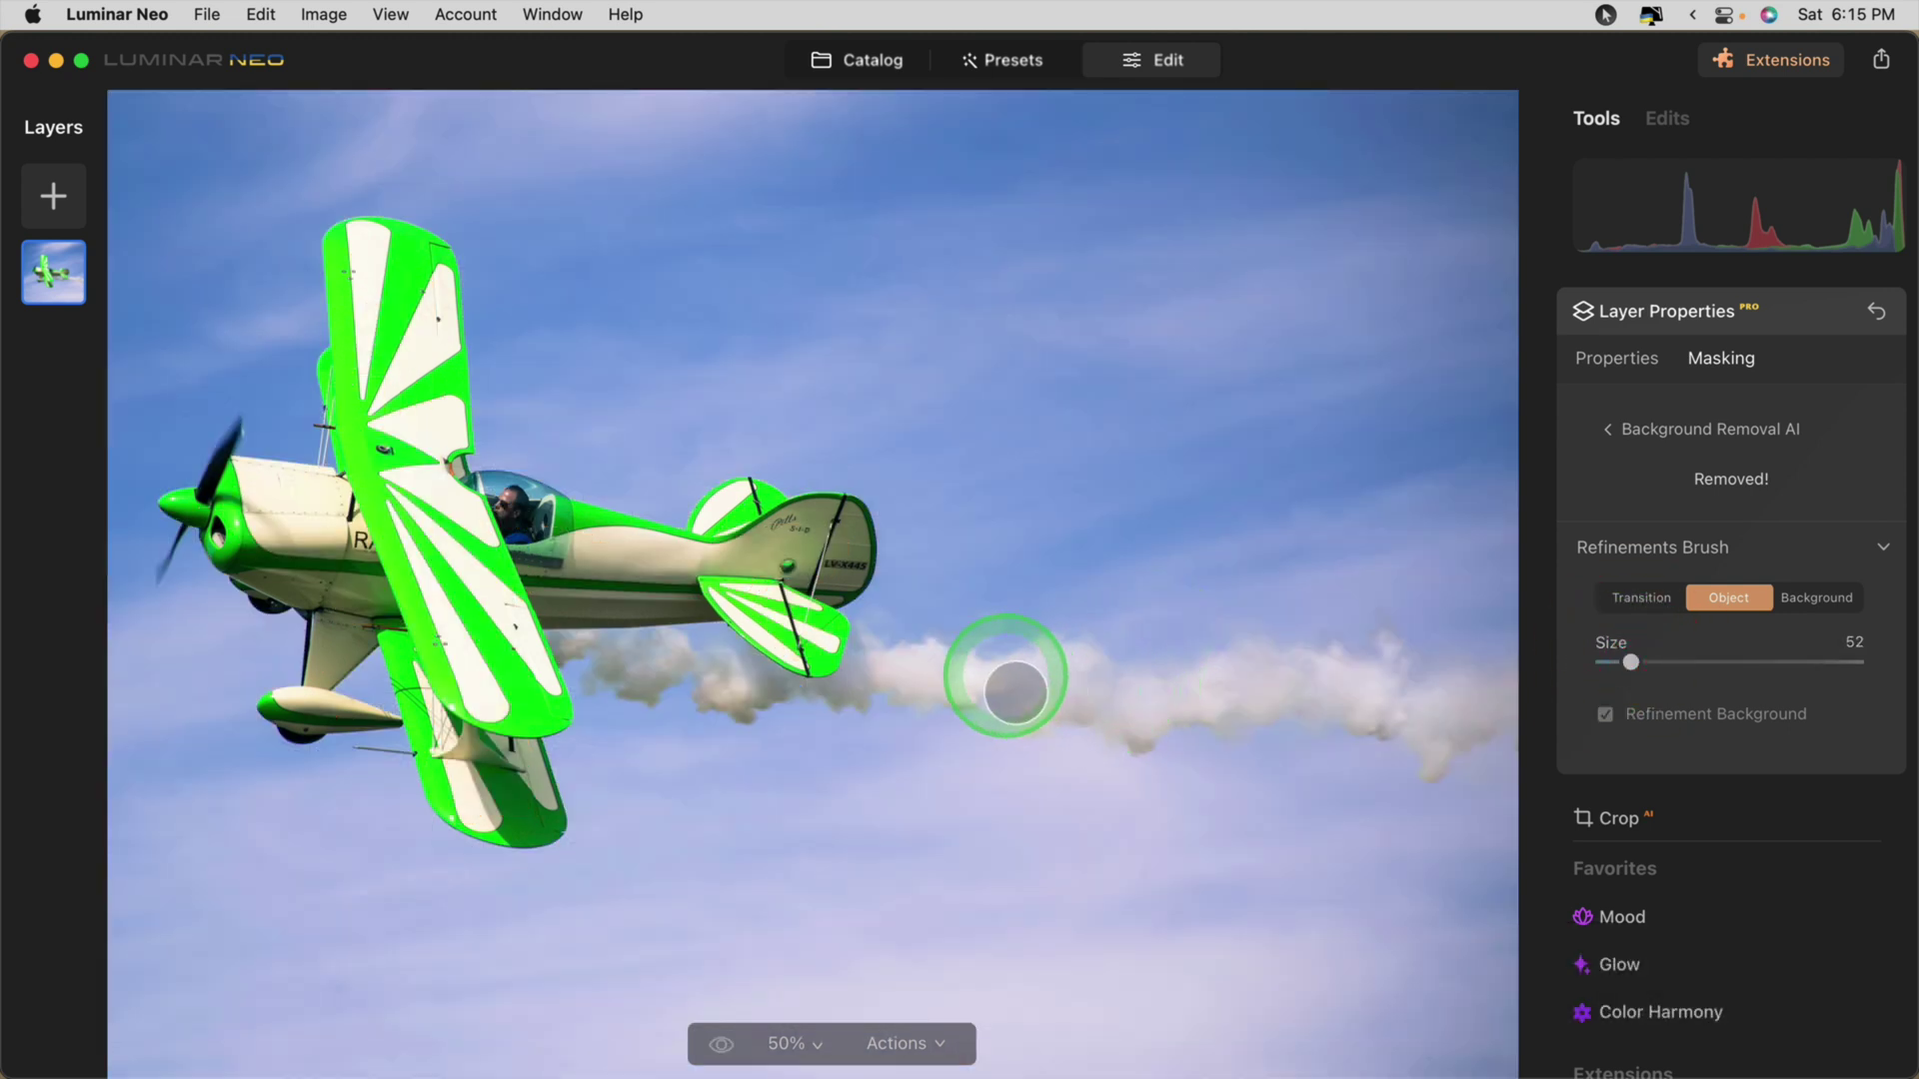
left_click_drag(871, 694, 1185, 713)
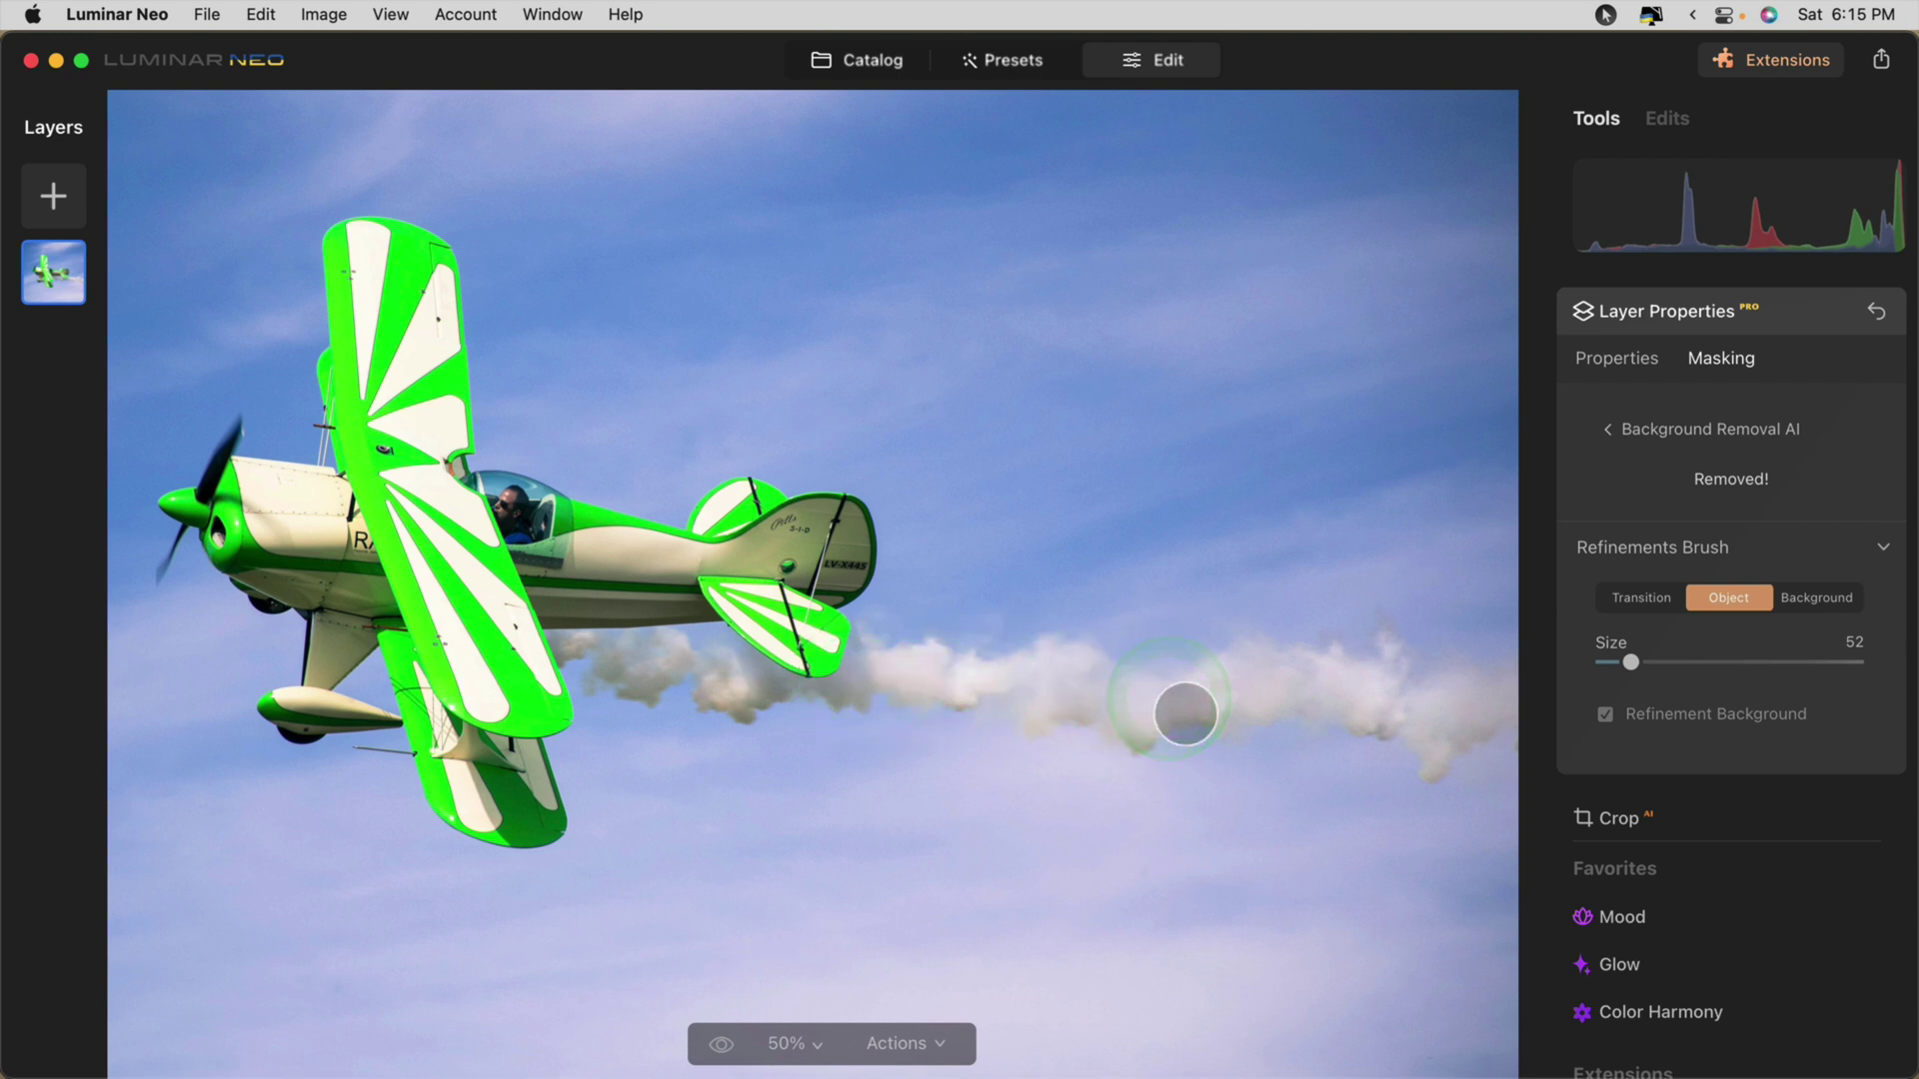
key("backslash")
mouse_move(587, 699)
left_mouse_down()
mouse_move(579, 656)
mouse_move(735, 696)
mouse_move(1095, 697)
mouse_move(1148, 729)
mouse_move(1278, 698)
mouse_move(1404, 698)
mouse_move(1438, 725)
mouse_move(1519, 694)
left_mouse_up()
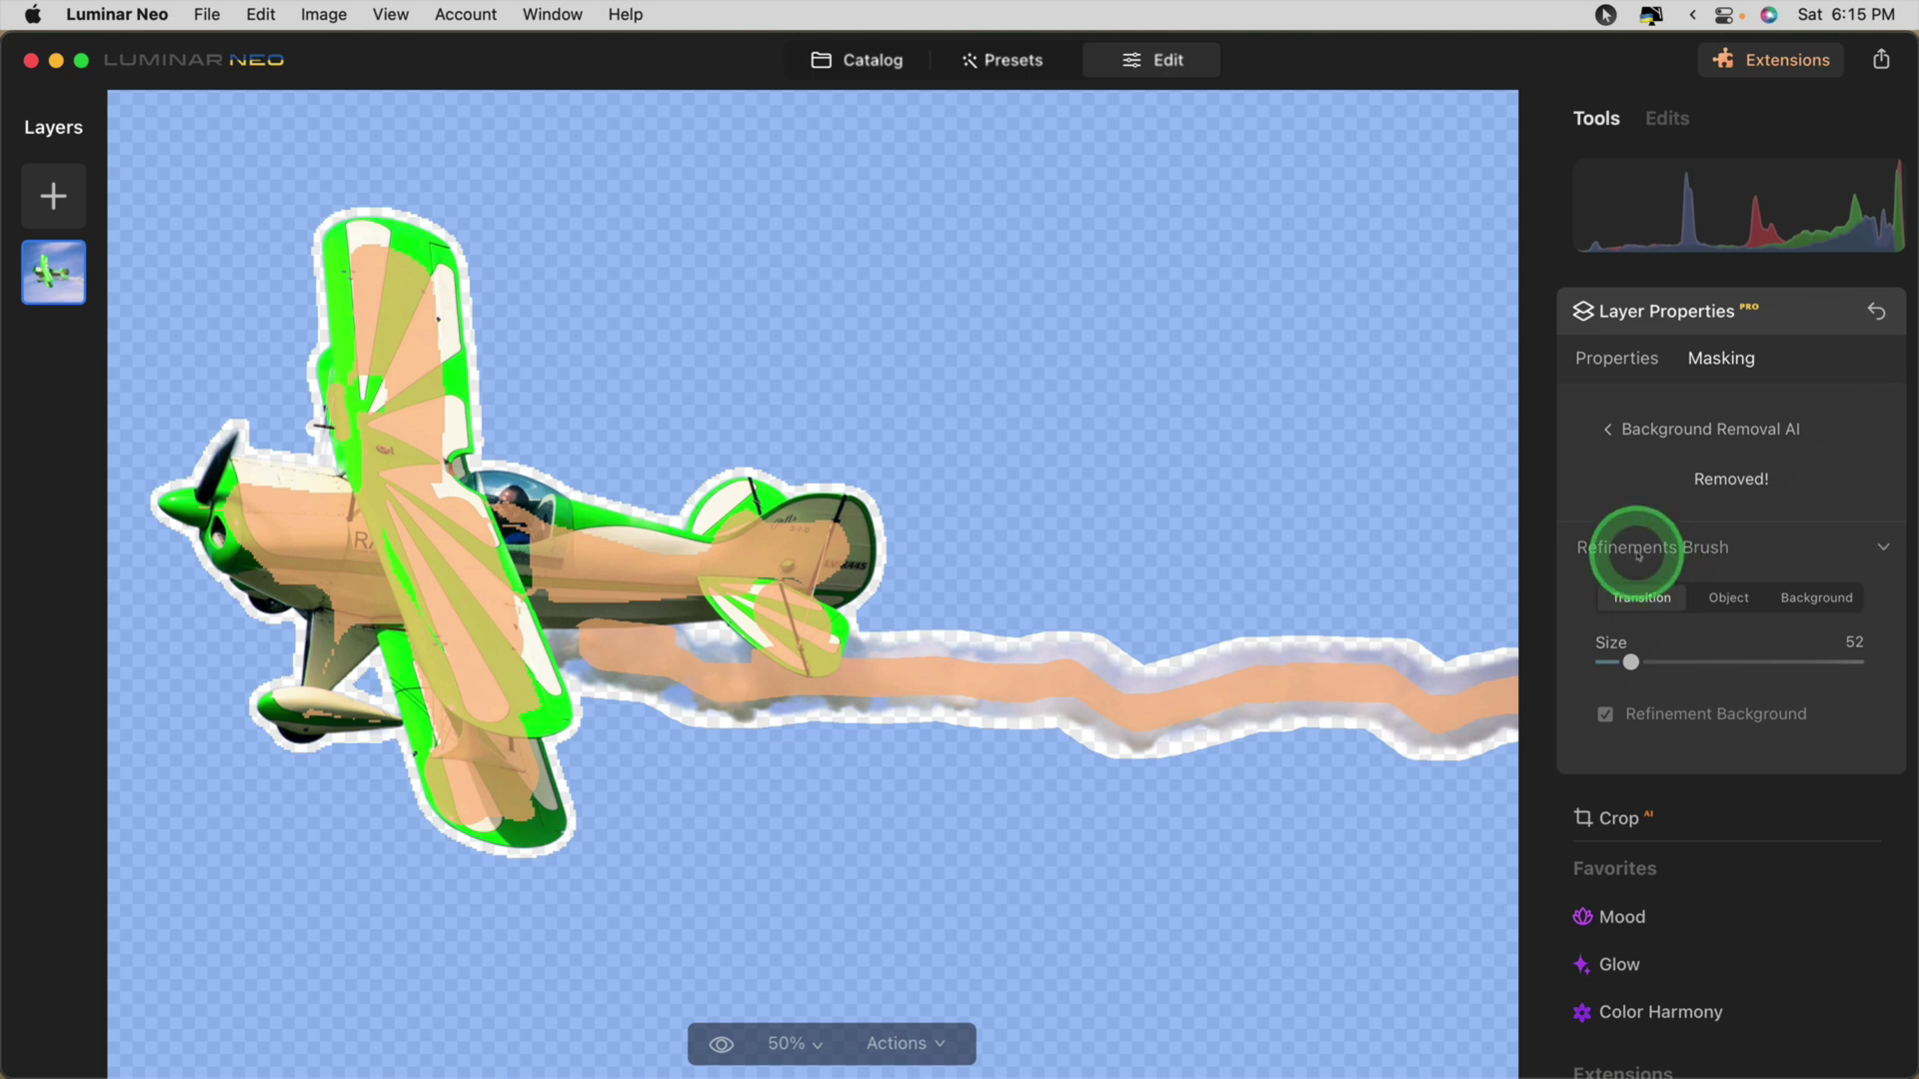
Step: Mark the smoke below the fuselage and under the wing as transition, filling gaps
left_click(1637, 555)
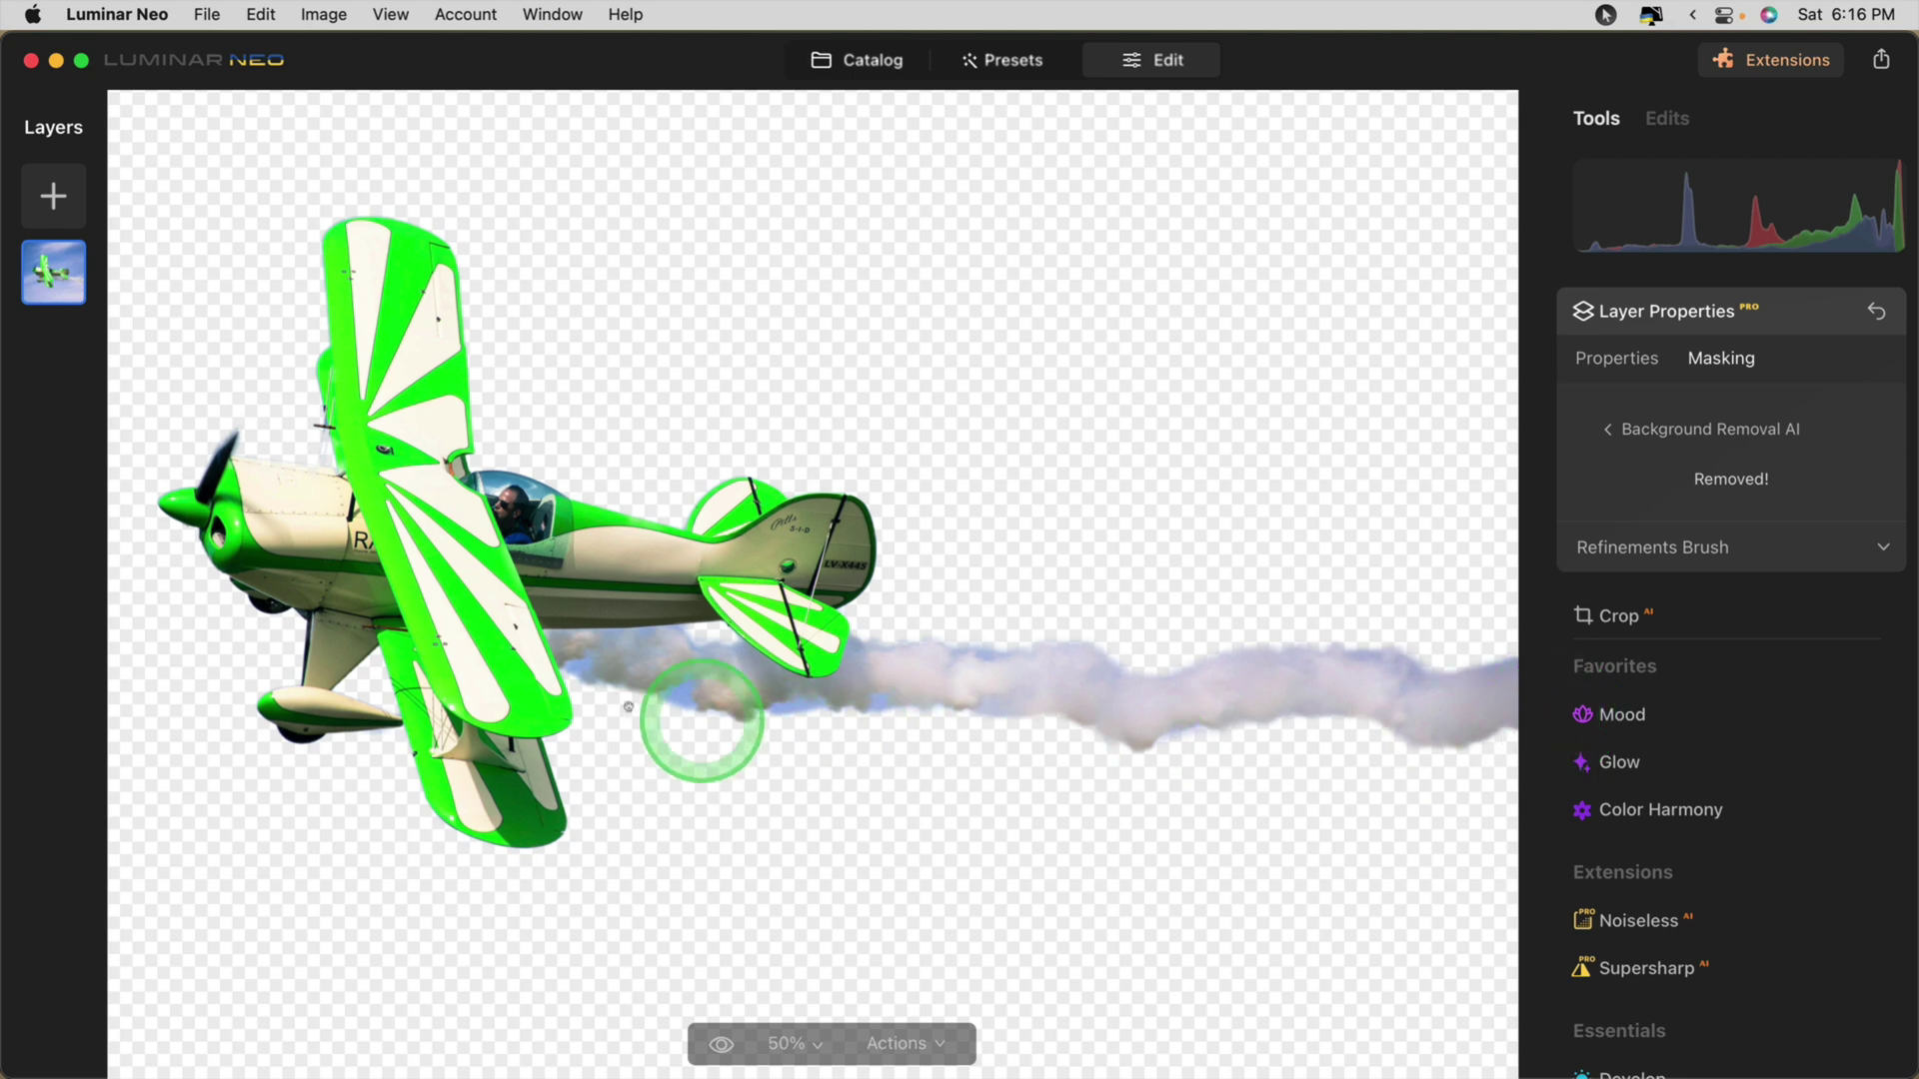
left_click(1685, 550)
key("super+equal")
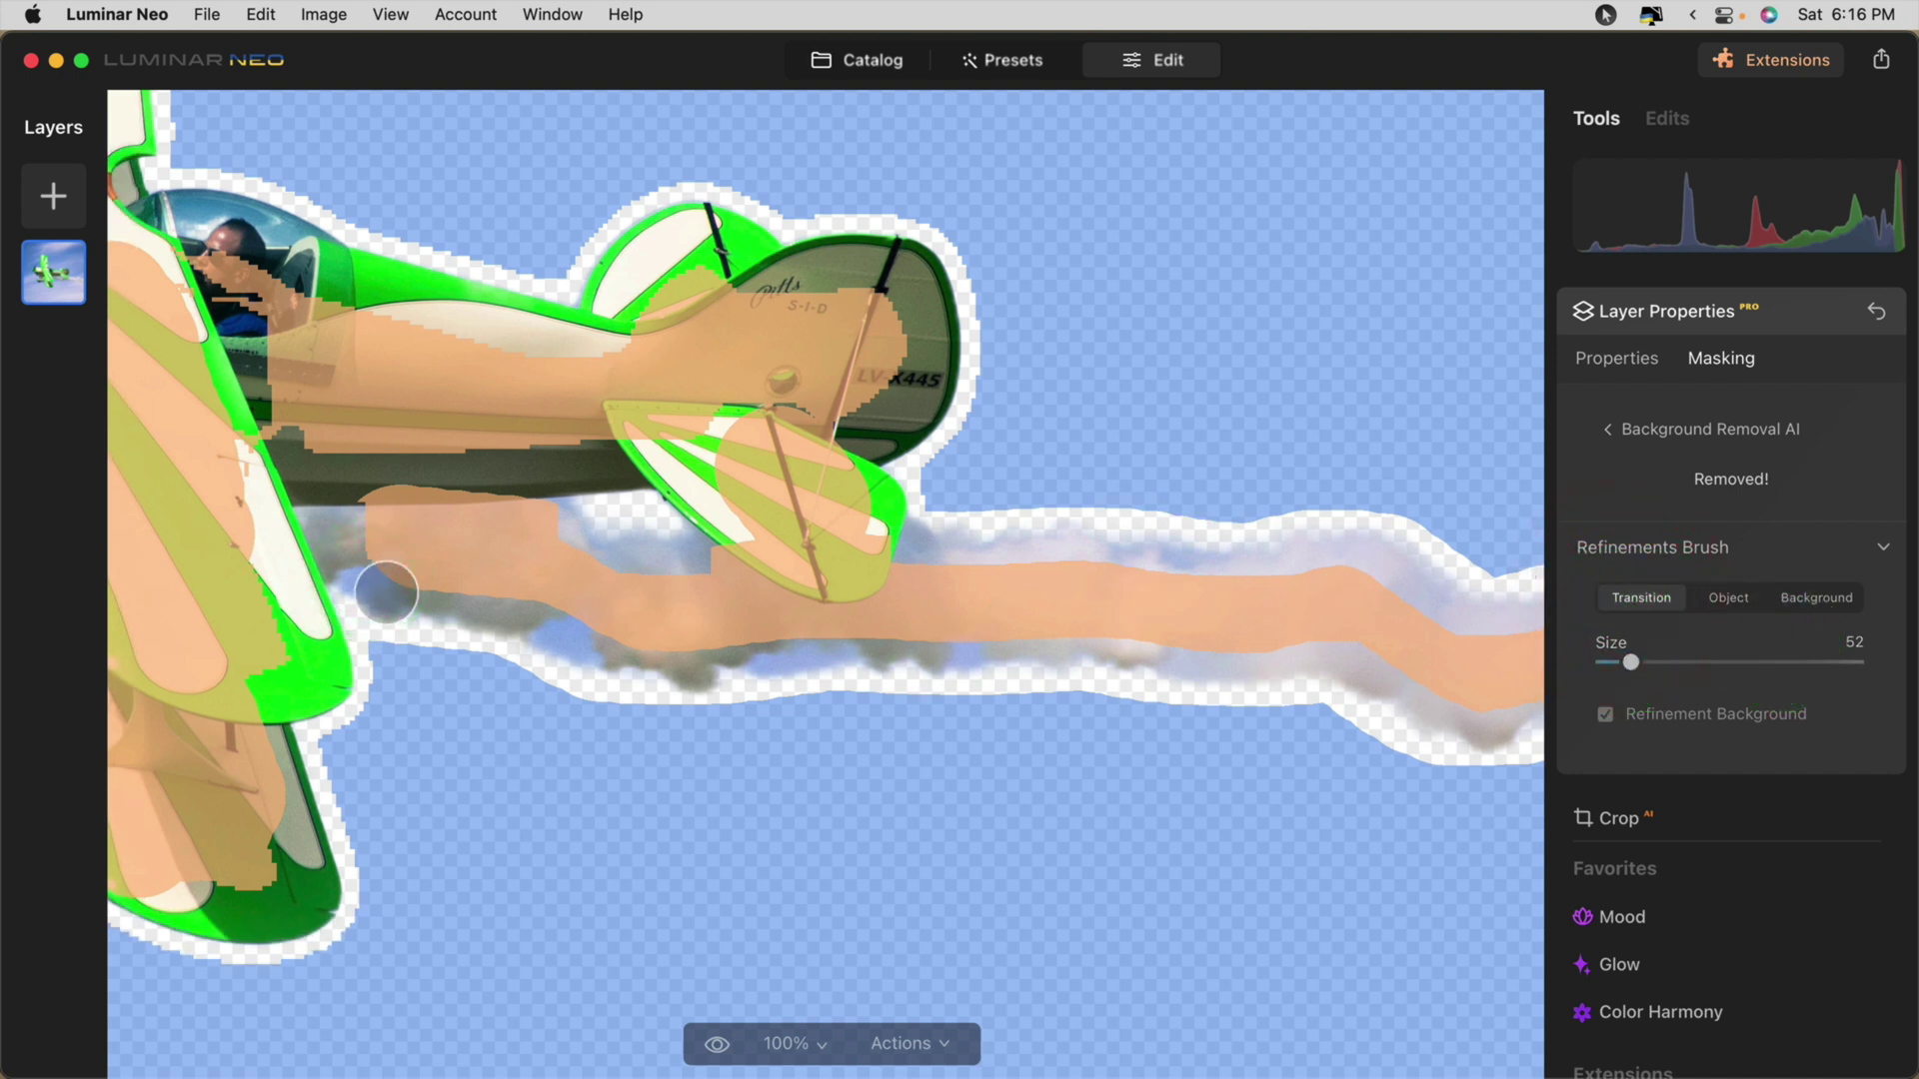
mouse_move(379, 587)
left_mouse_down()
mouse_move(417, 616)
mouse_move(565, 623)
mouse_move(594, 672)
mouse_move(670, 682)
mouse_move(654, 645)
mouse_move(746, 680)
mouse_move(763, 658)
mouse_move(977, 684)
mouse_move(988, 660)
mouse_move(1122, 673)
left_mouse_up()
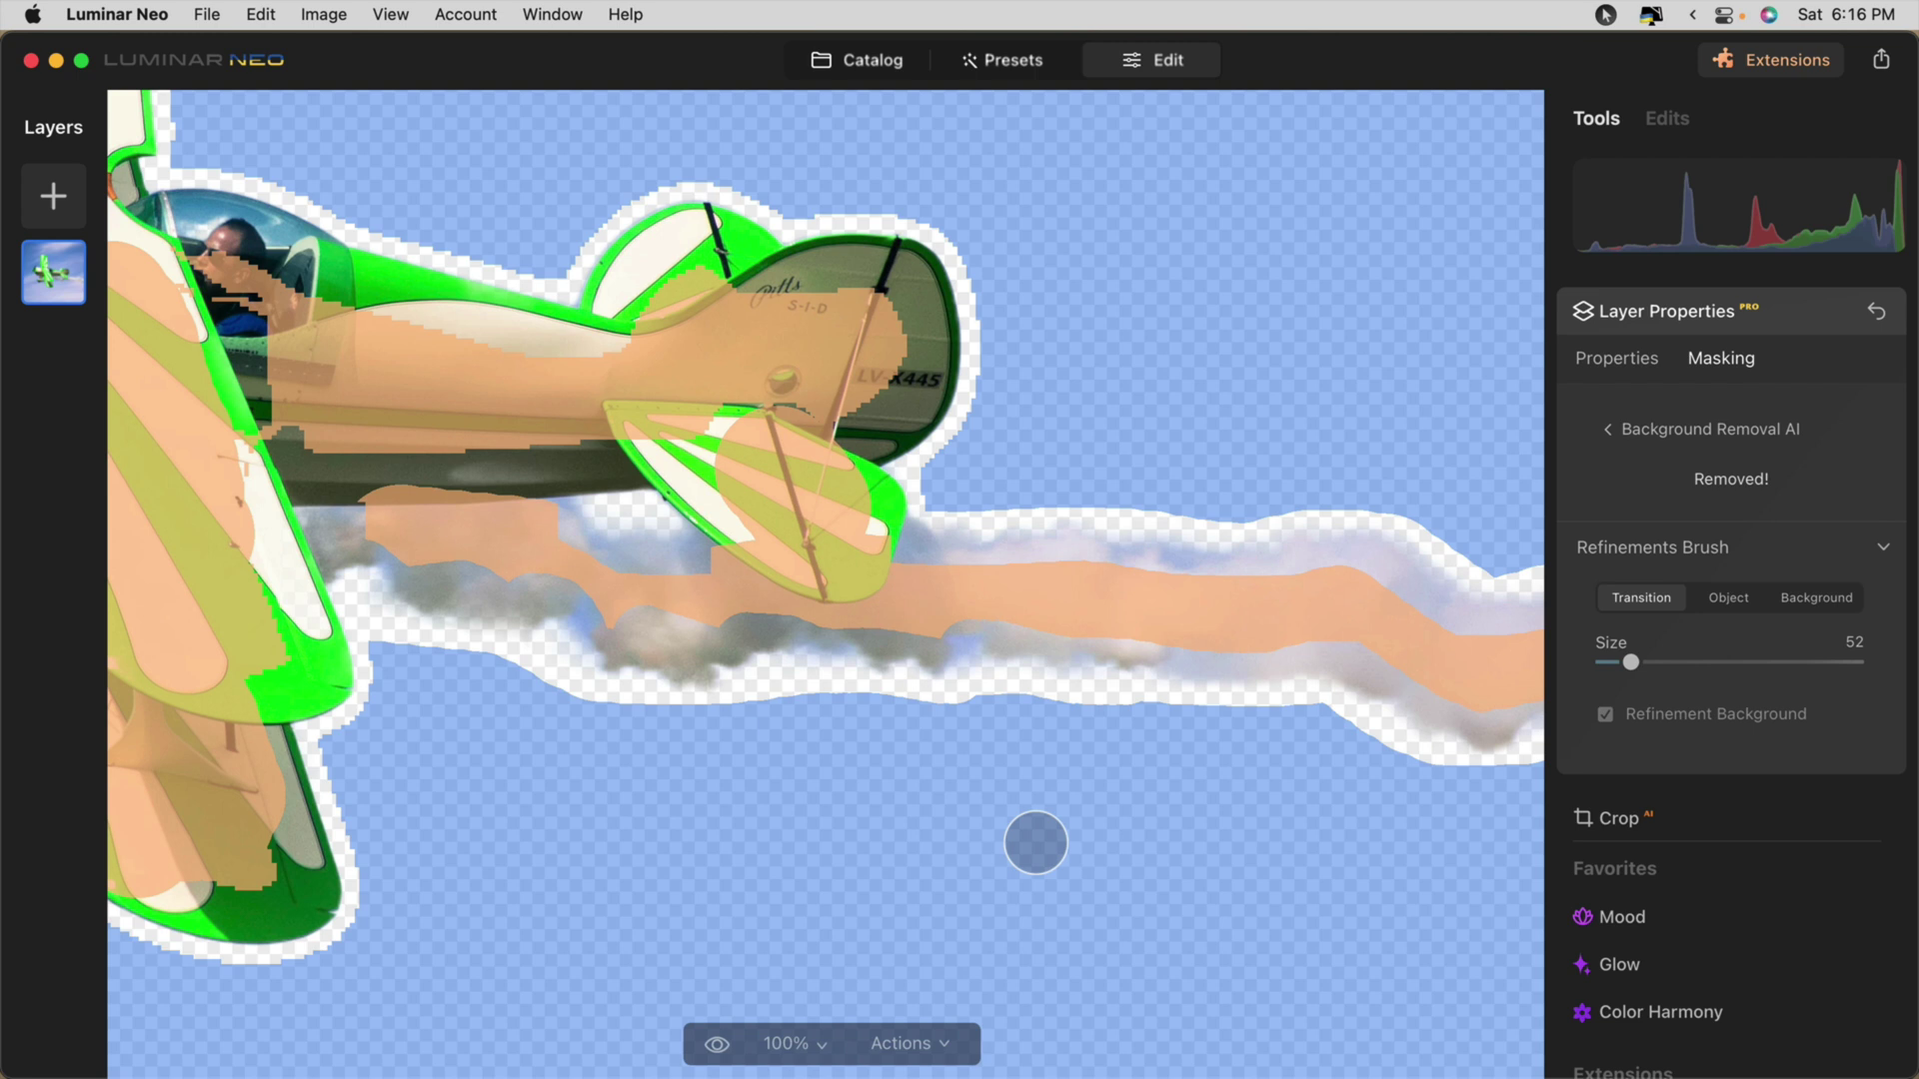
left_click_drag(668, 547, 527, 510)
left_click(405, 591)
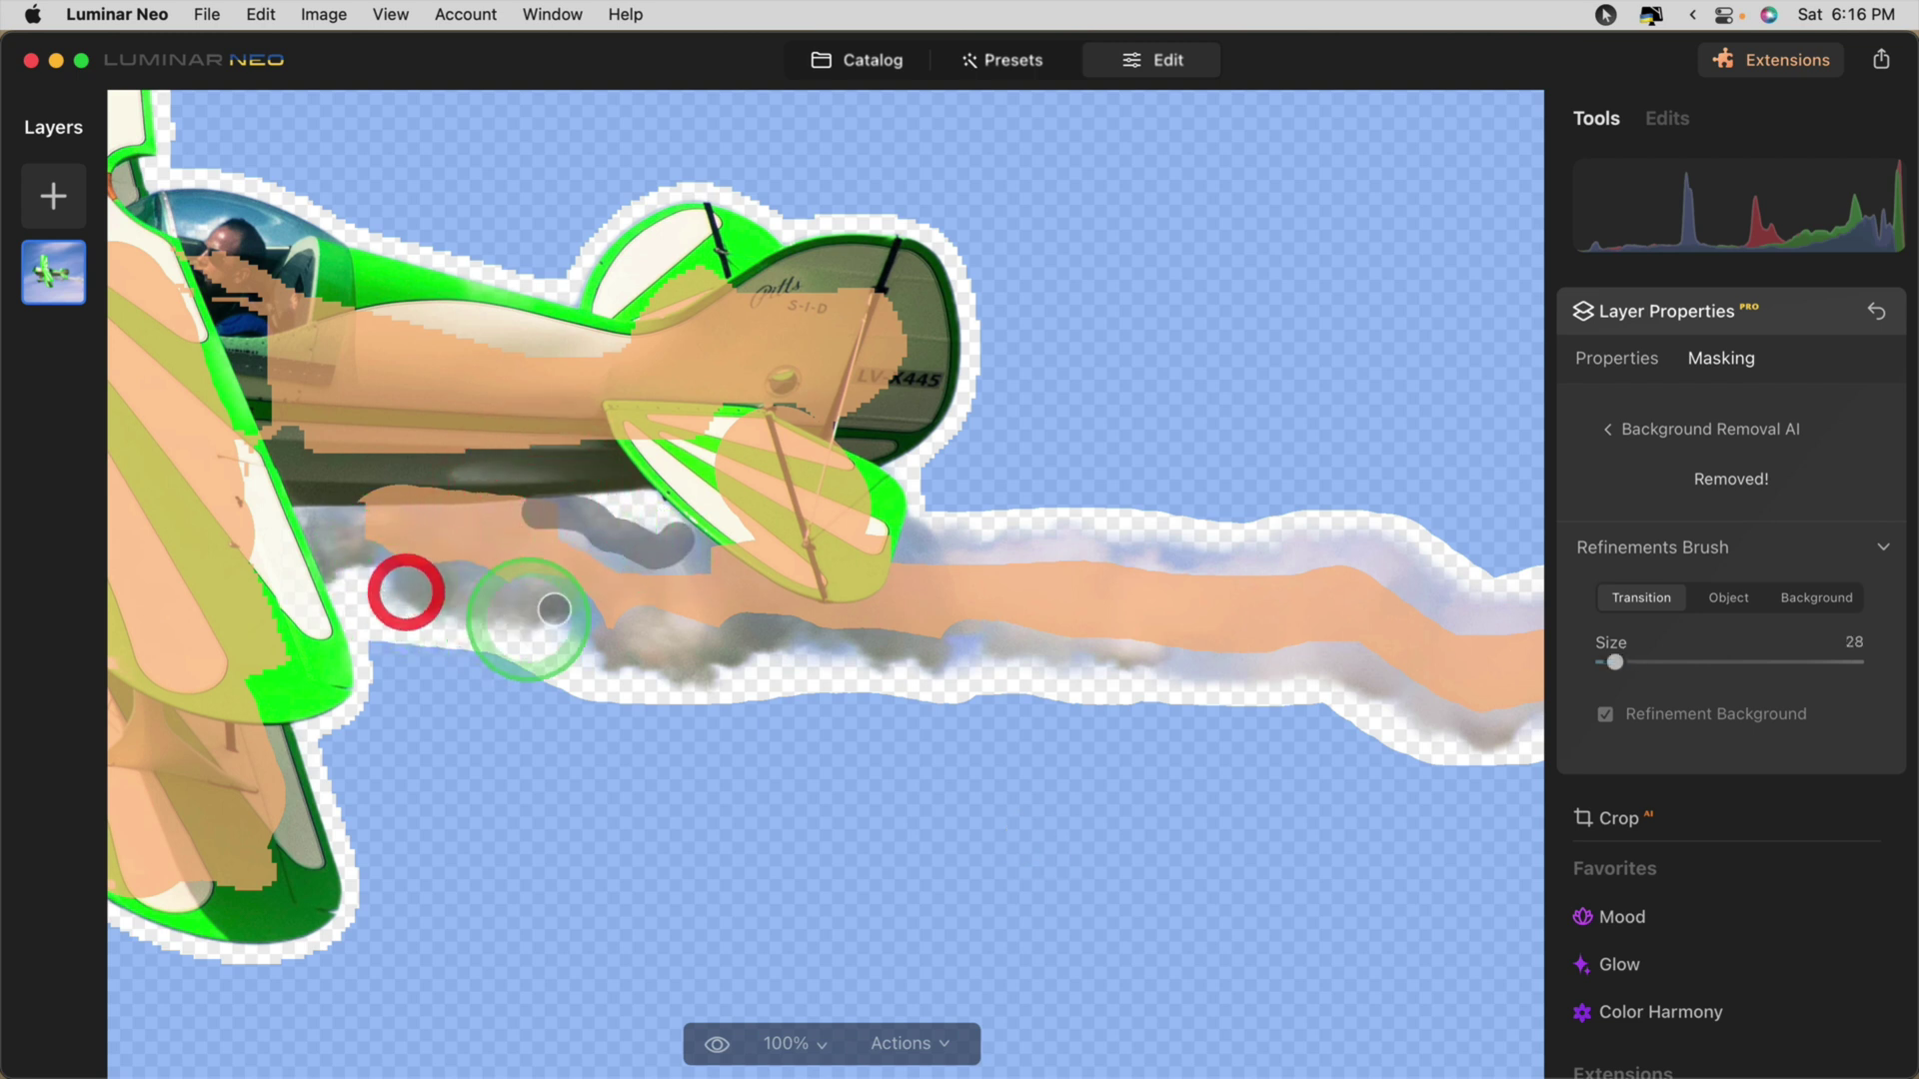
left_click(597, 567)
left_click(1021, 627)
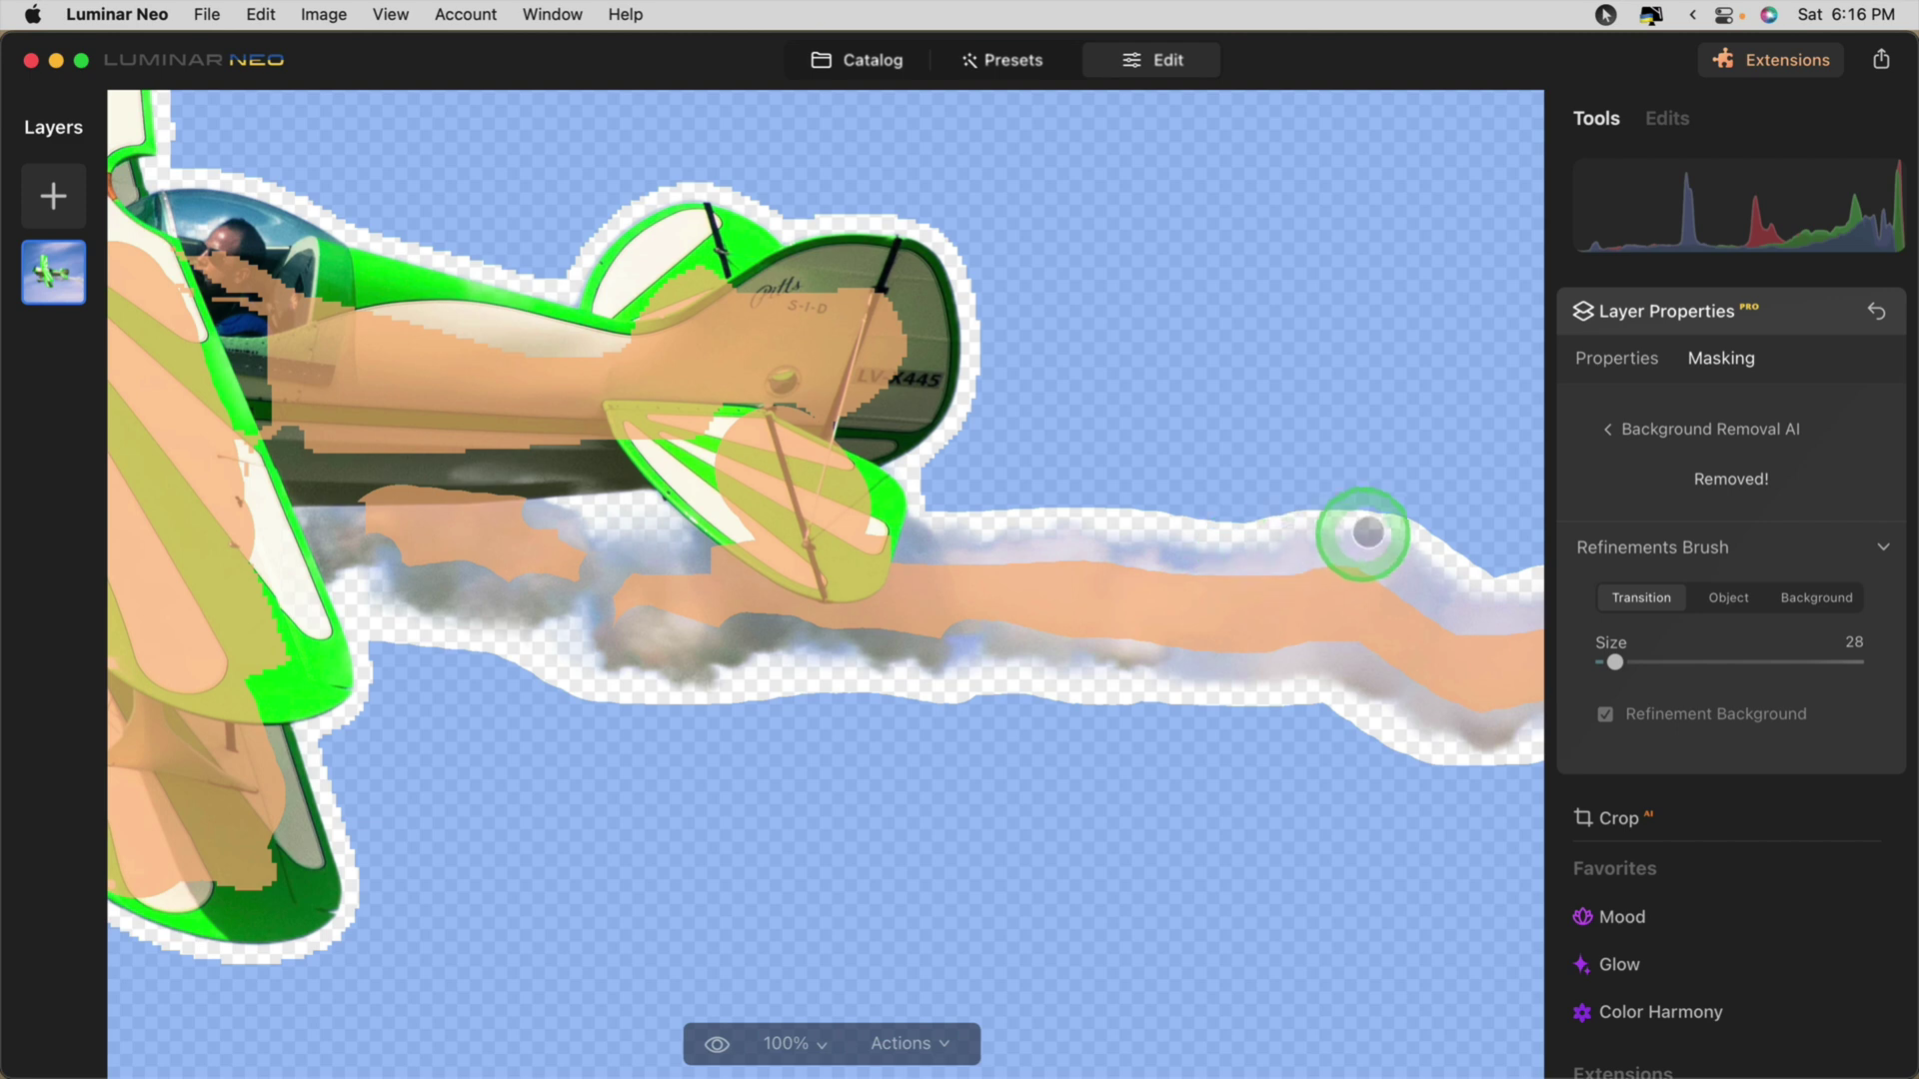
left_click(1268, 541)
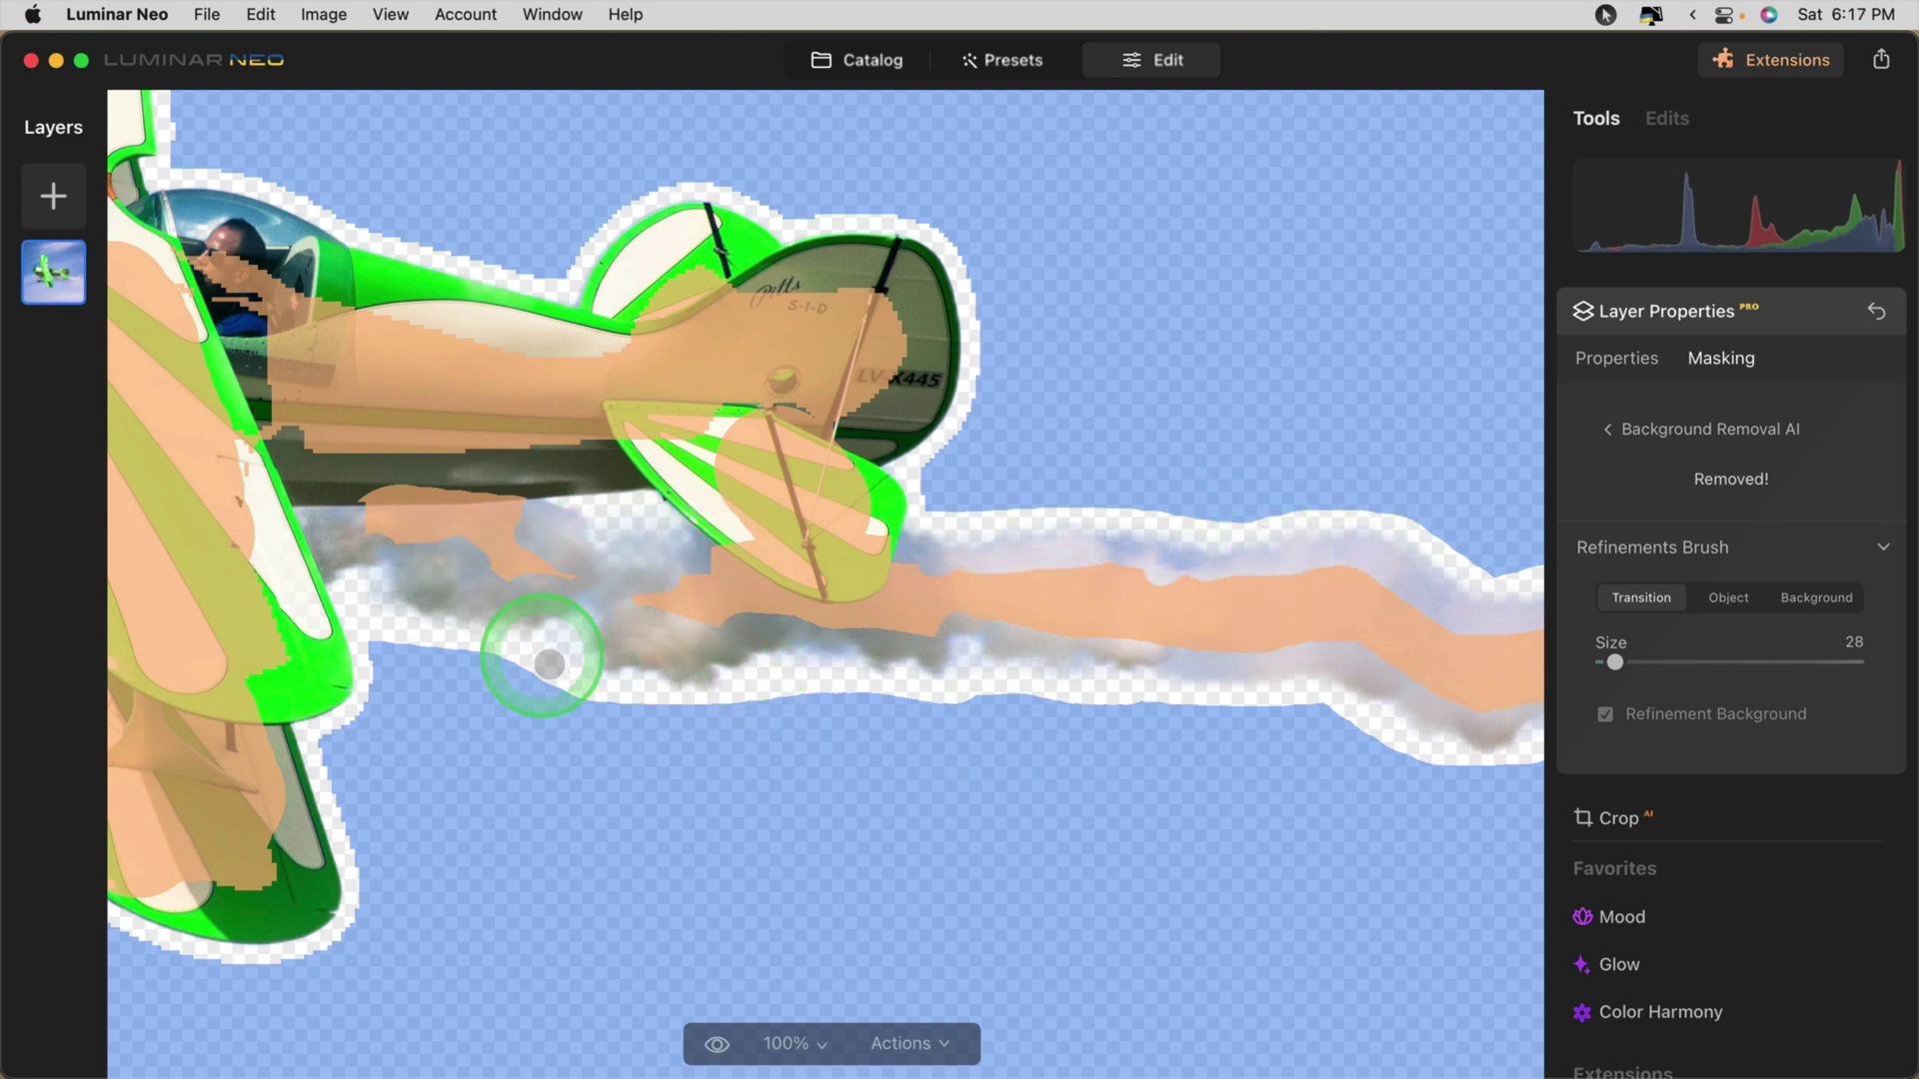
Step: At 200% zoom with a larger brush, paint transition along the smoke's upper edge
key("super+equal")
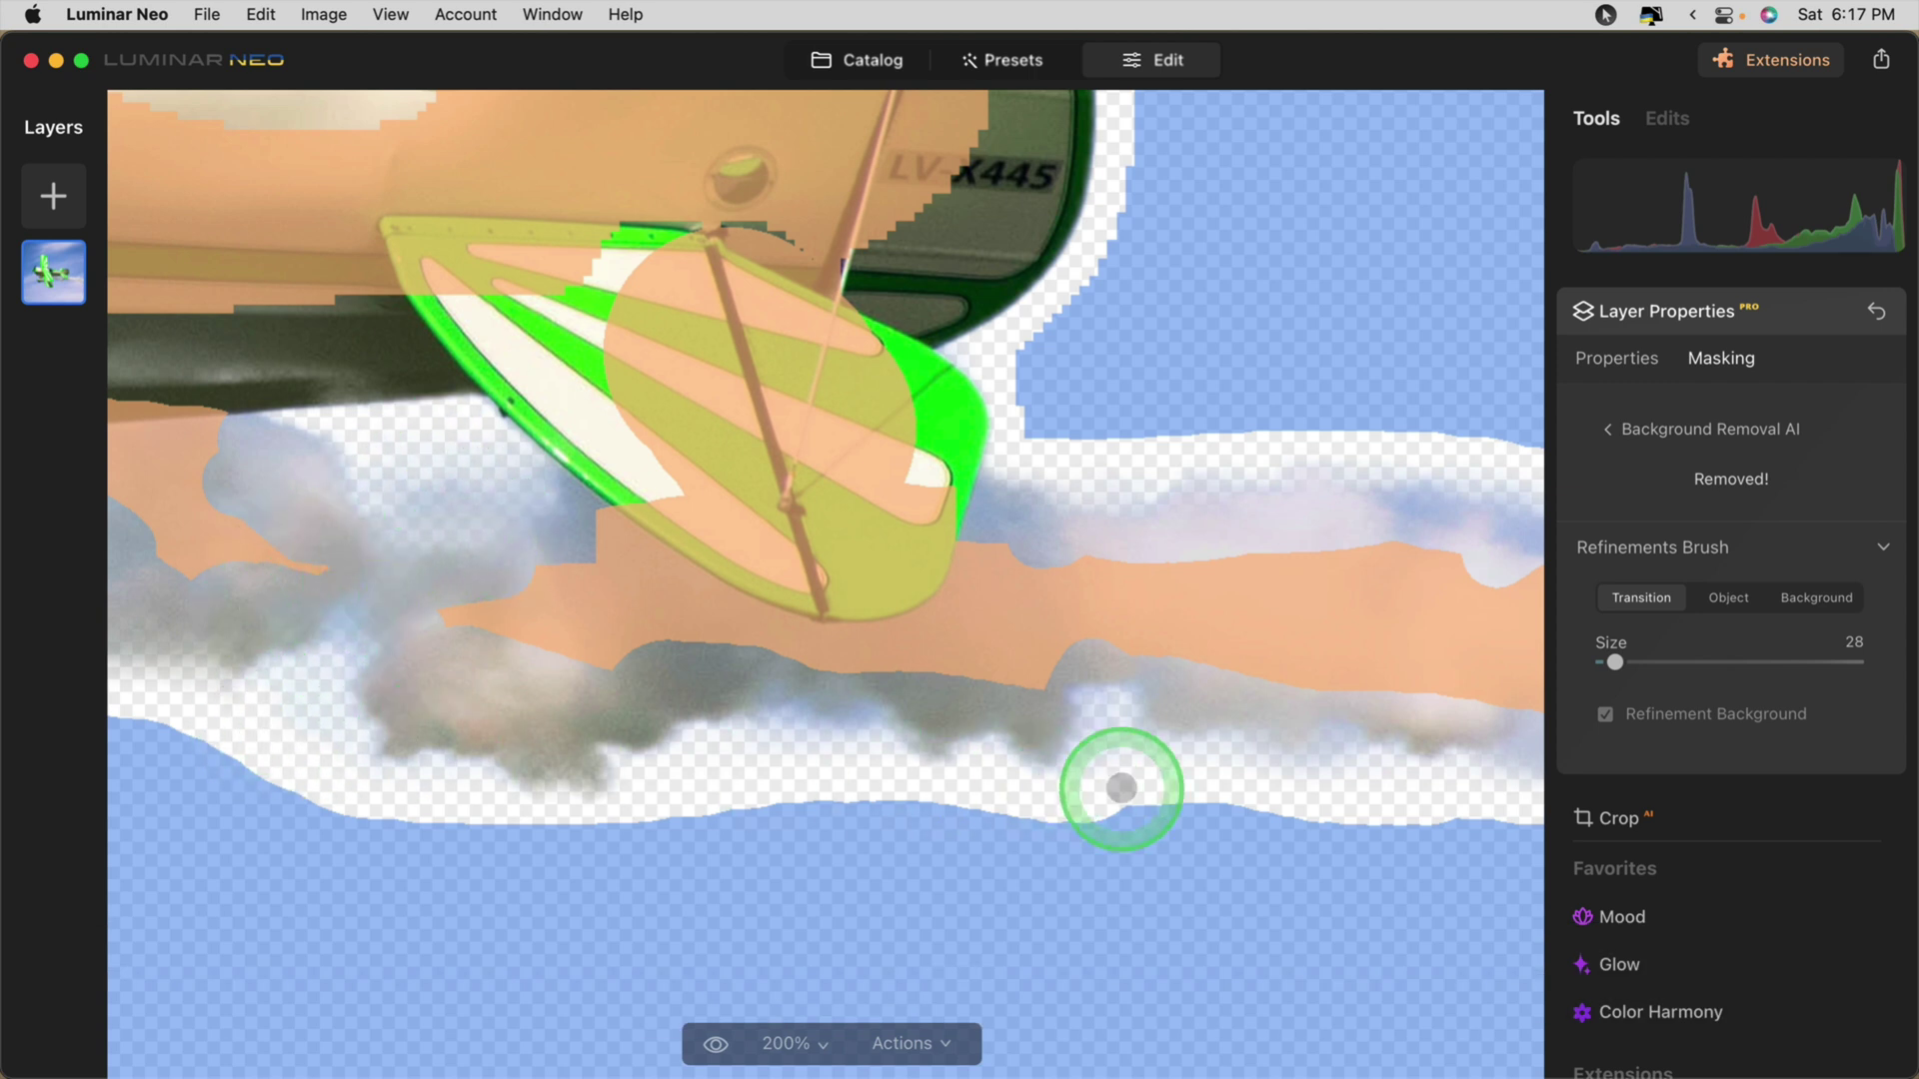
key("space")
left_click_drag(1170, 793, 428, 672)
key("bracketright")
key("bracketright")
key("bracketright")
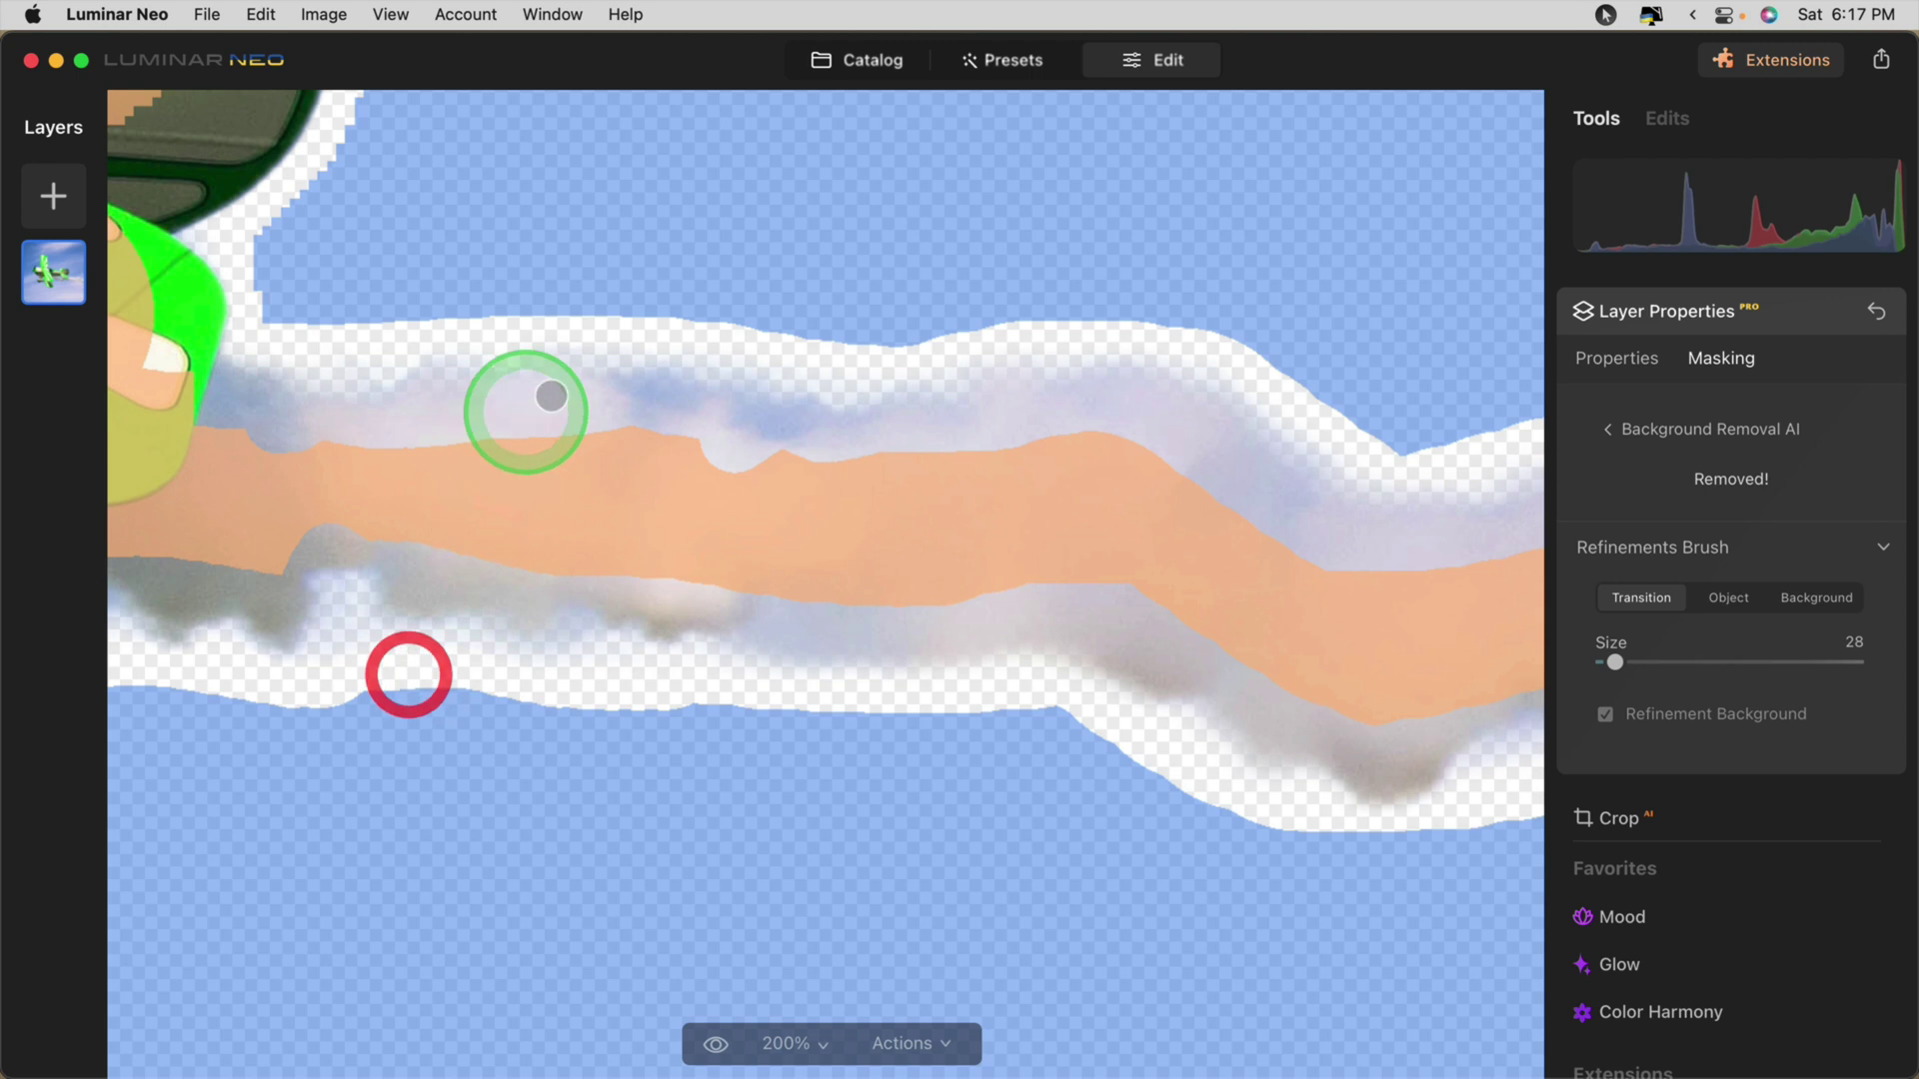
key("bracketright")
key("bracketright")
key("bracketright")
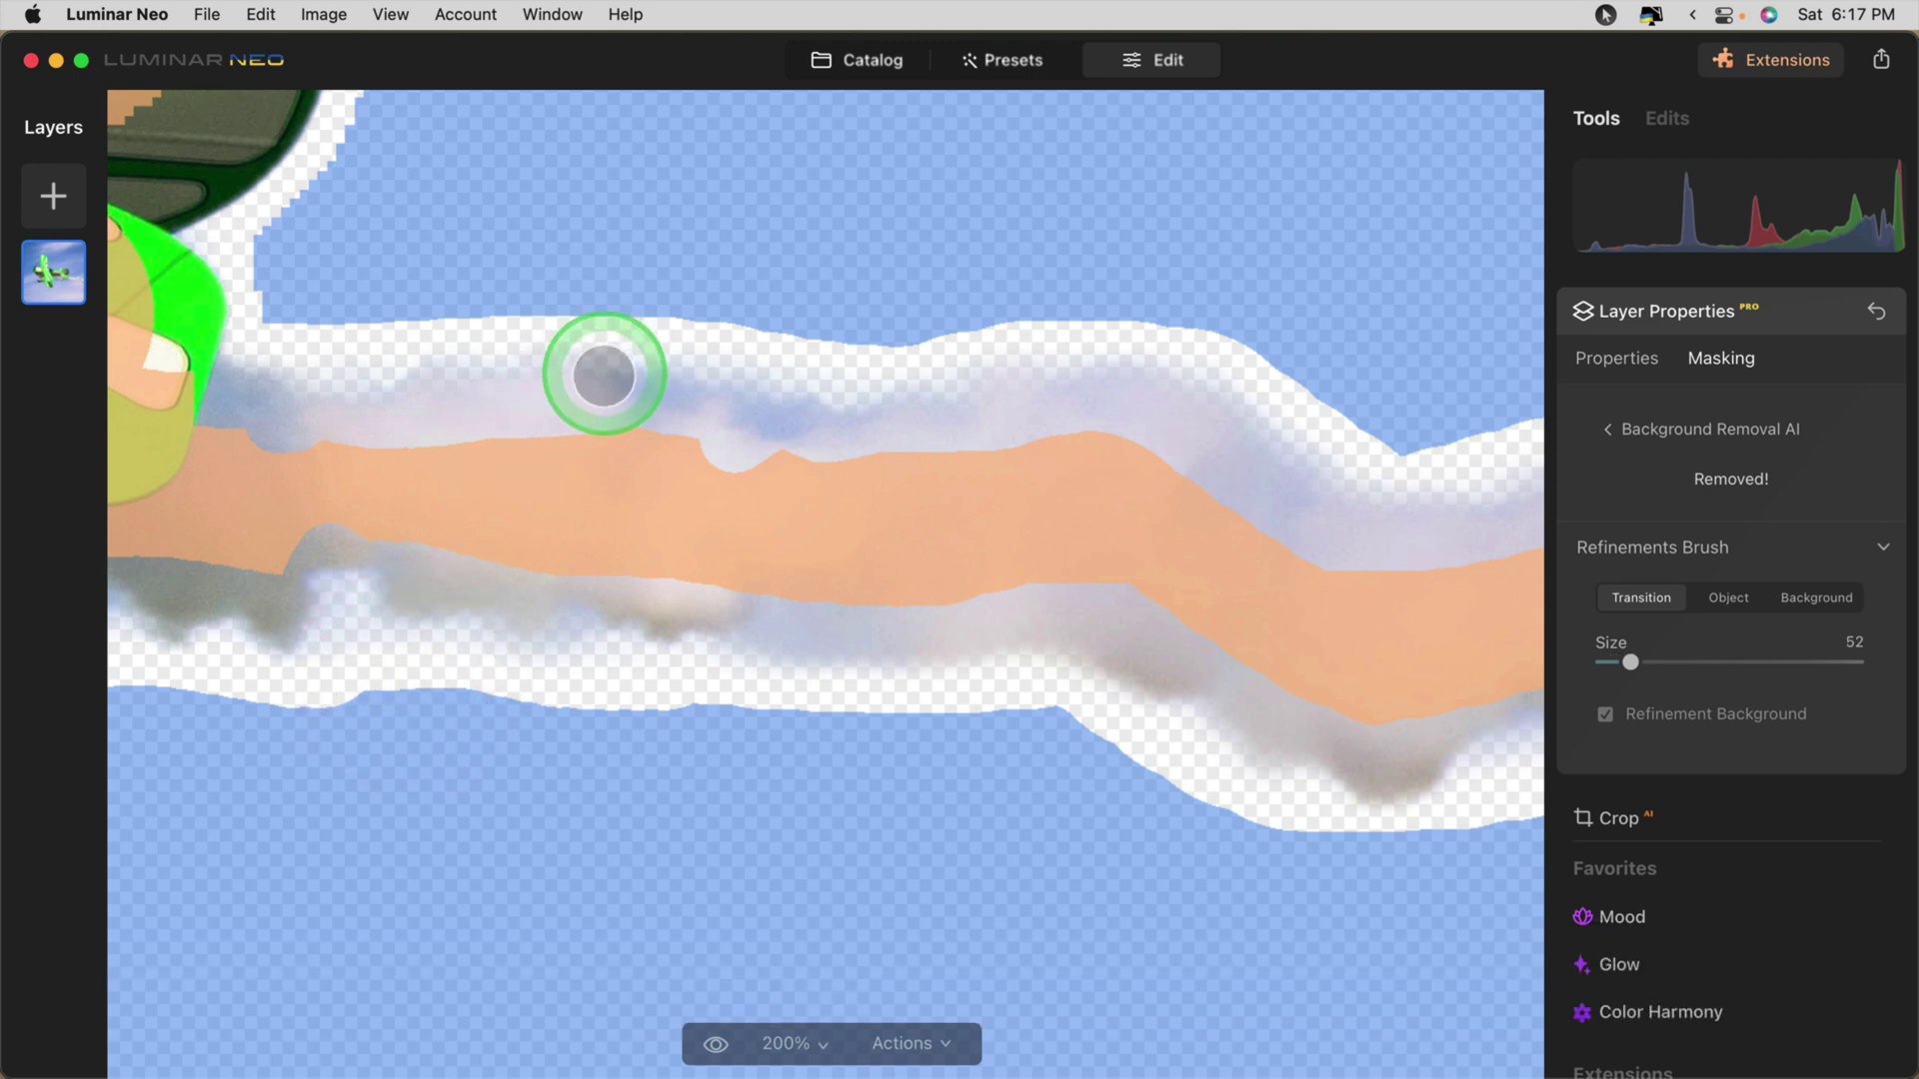
mouse_move(600, 373)
left_mouse_down()
mouse_move(716, 418)
mouse_move(1198, 380)
mouse_move(1292, 477)
mouse_move(1390, 478)
left_mouse_up()
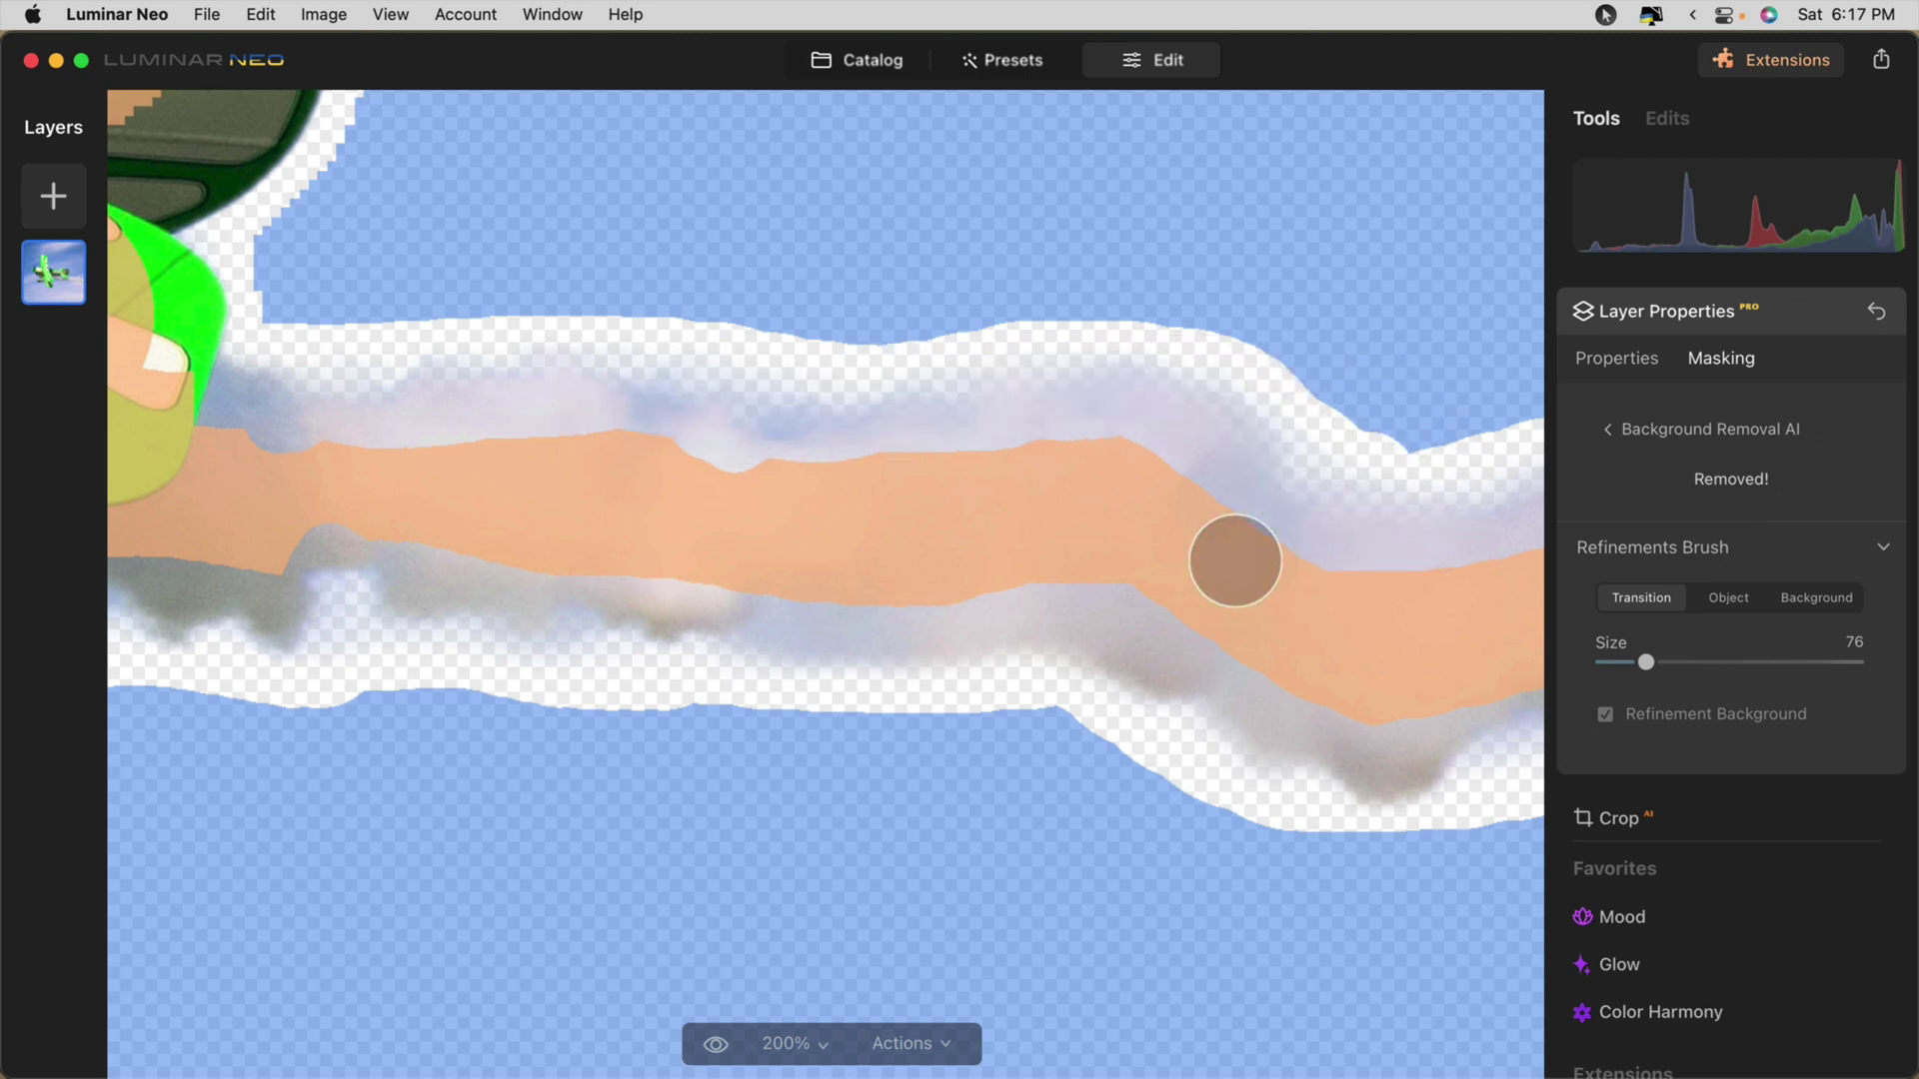
Step: Paint transition along the smoke's lower edge, then fit the view and hide the mask
left_click_drag(1236, 561, 387, 541)
left_click_drag(682, 676, 1263, 569)
left_click(929, 672)
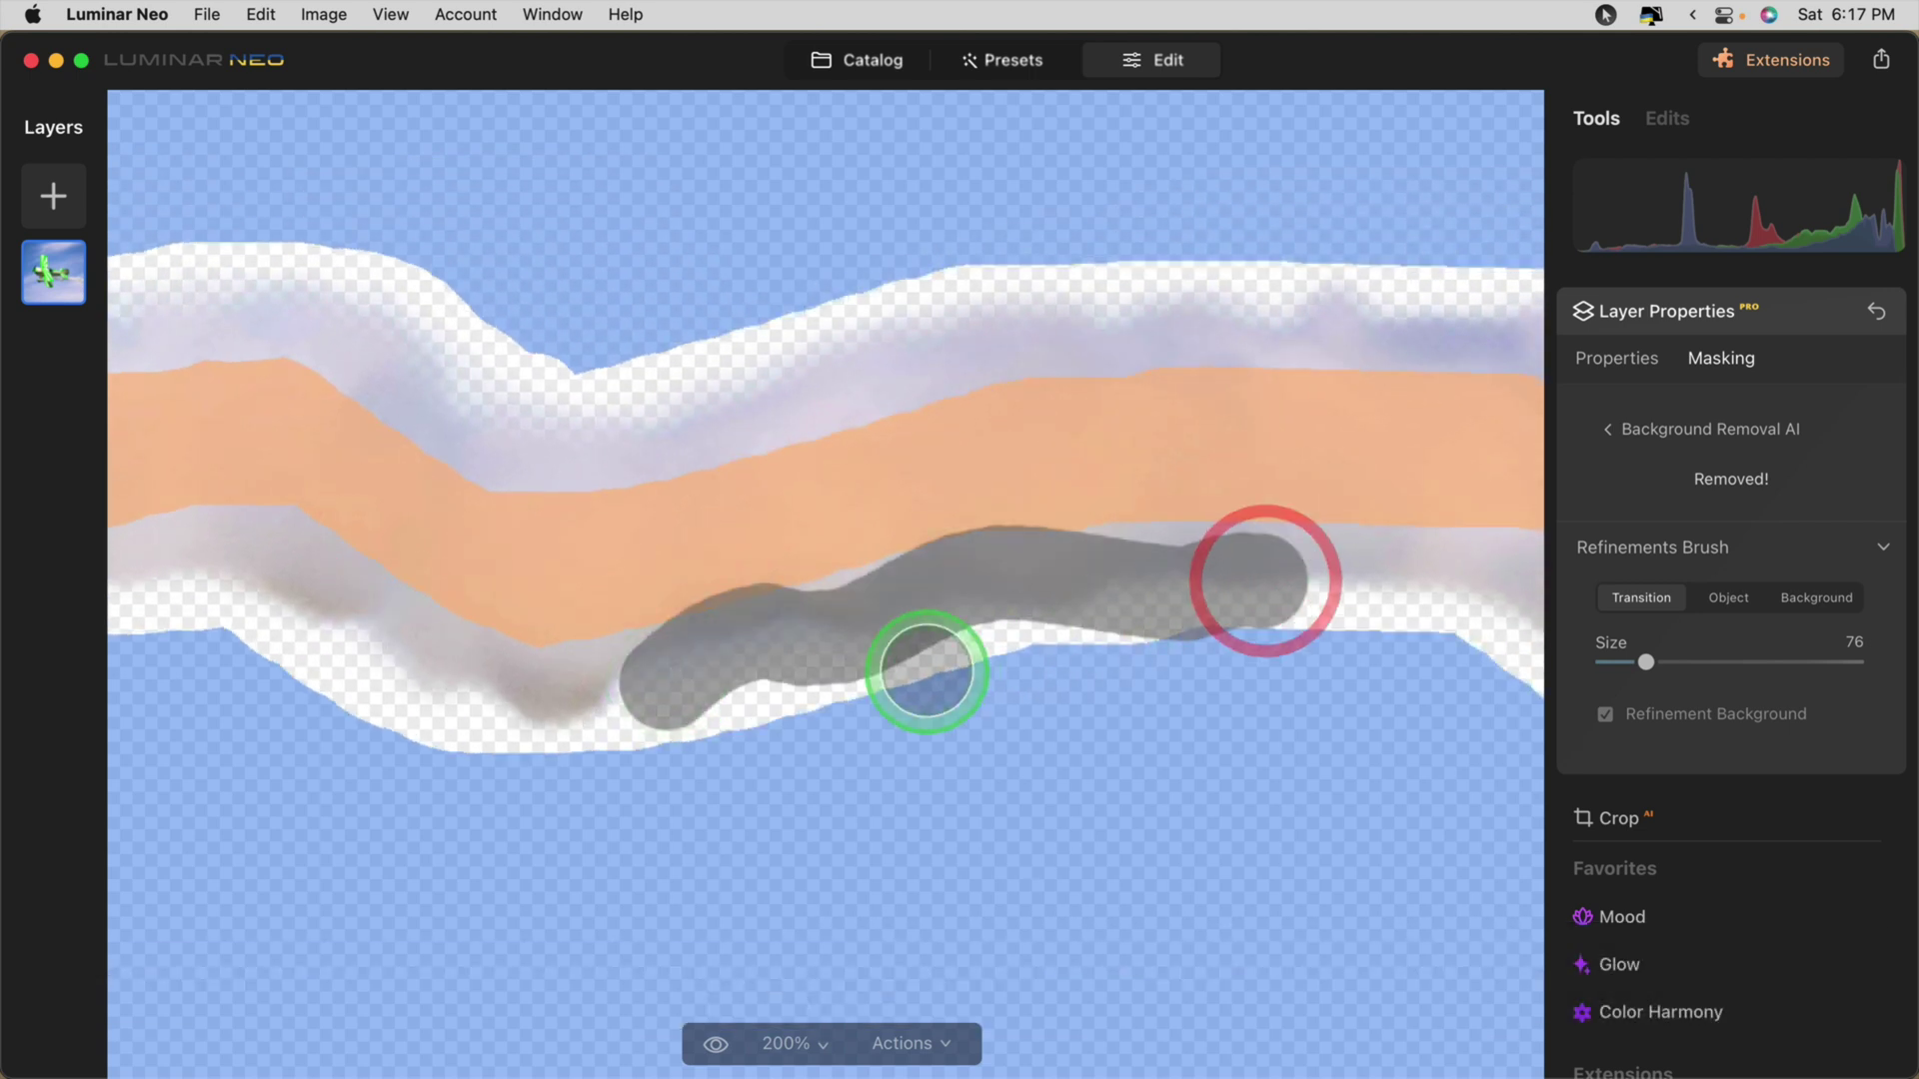
scroll(926, 673, "right", 5)
scroll(927, 672, "left", 6)
key("super+0")
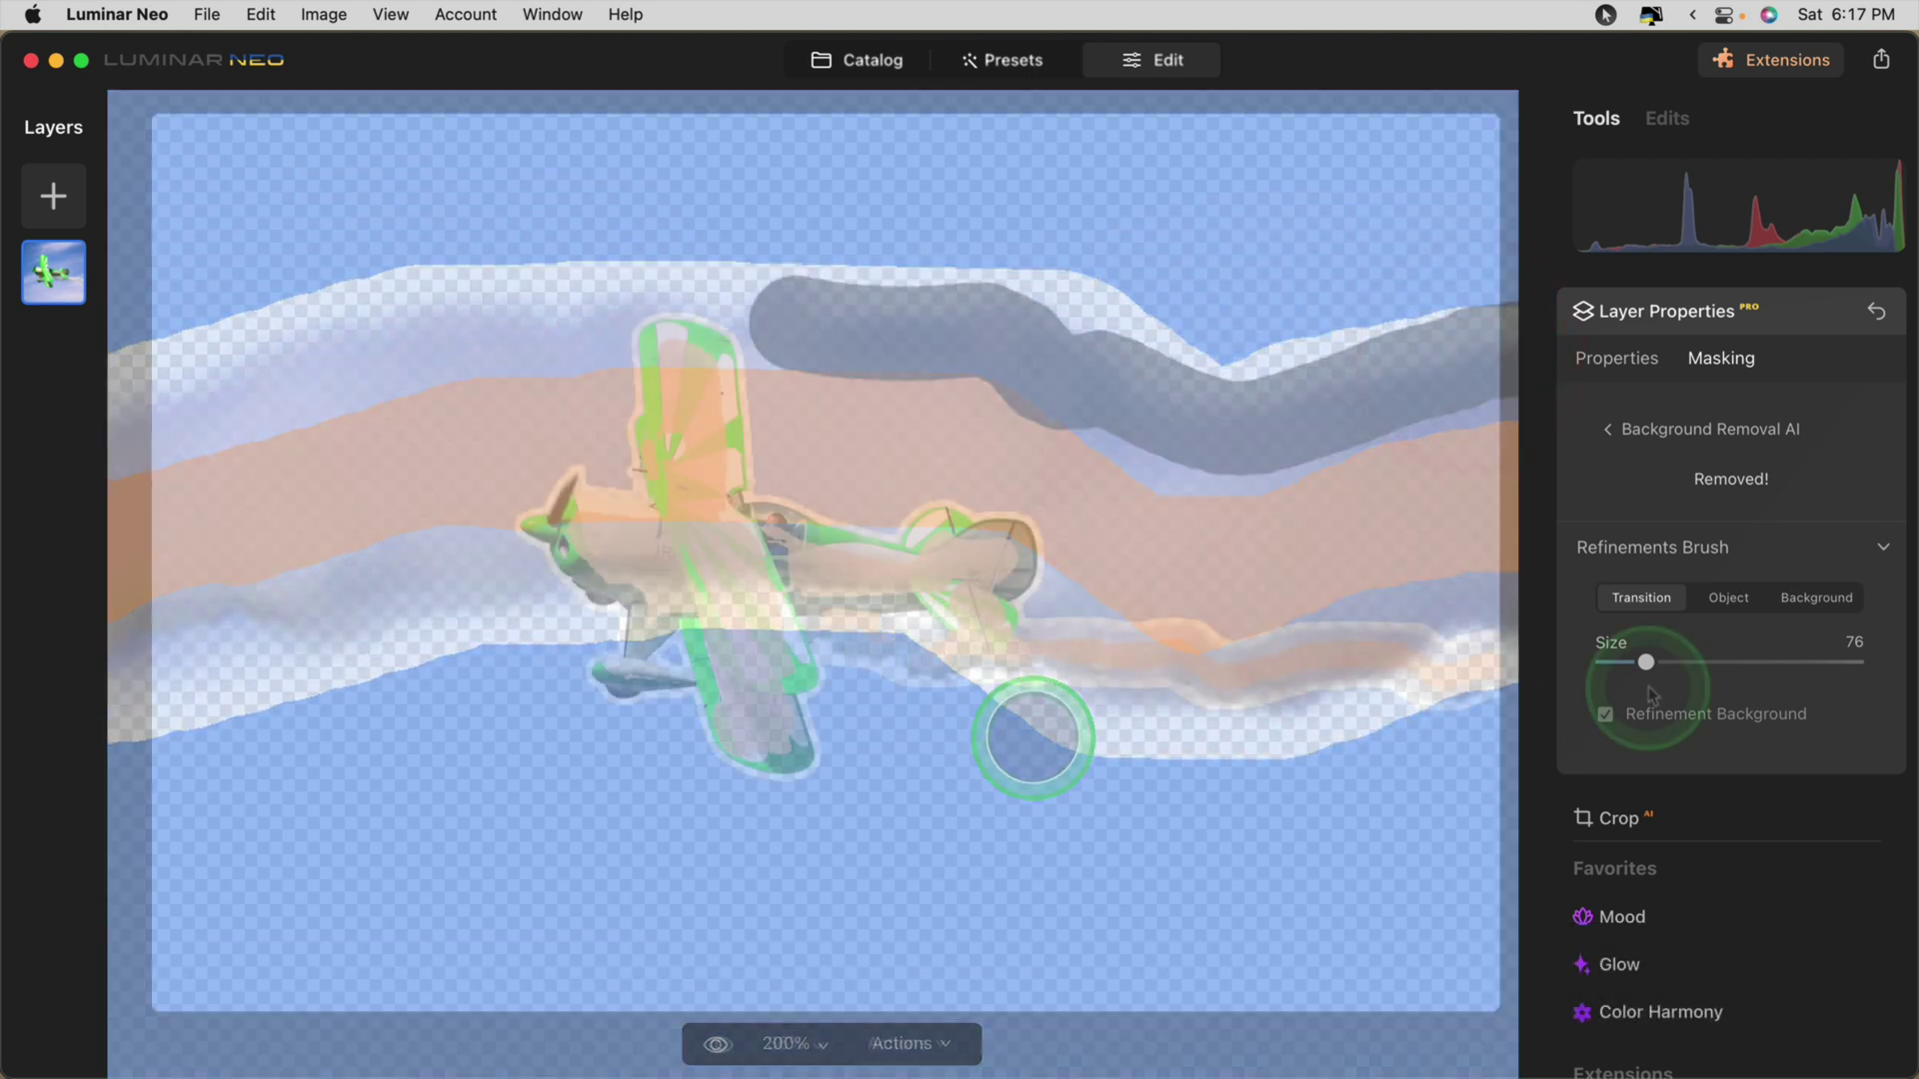
left_click(1664, 550)
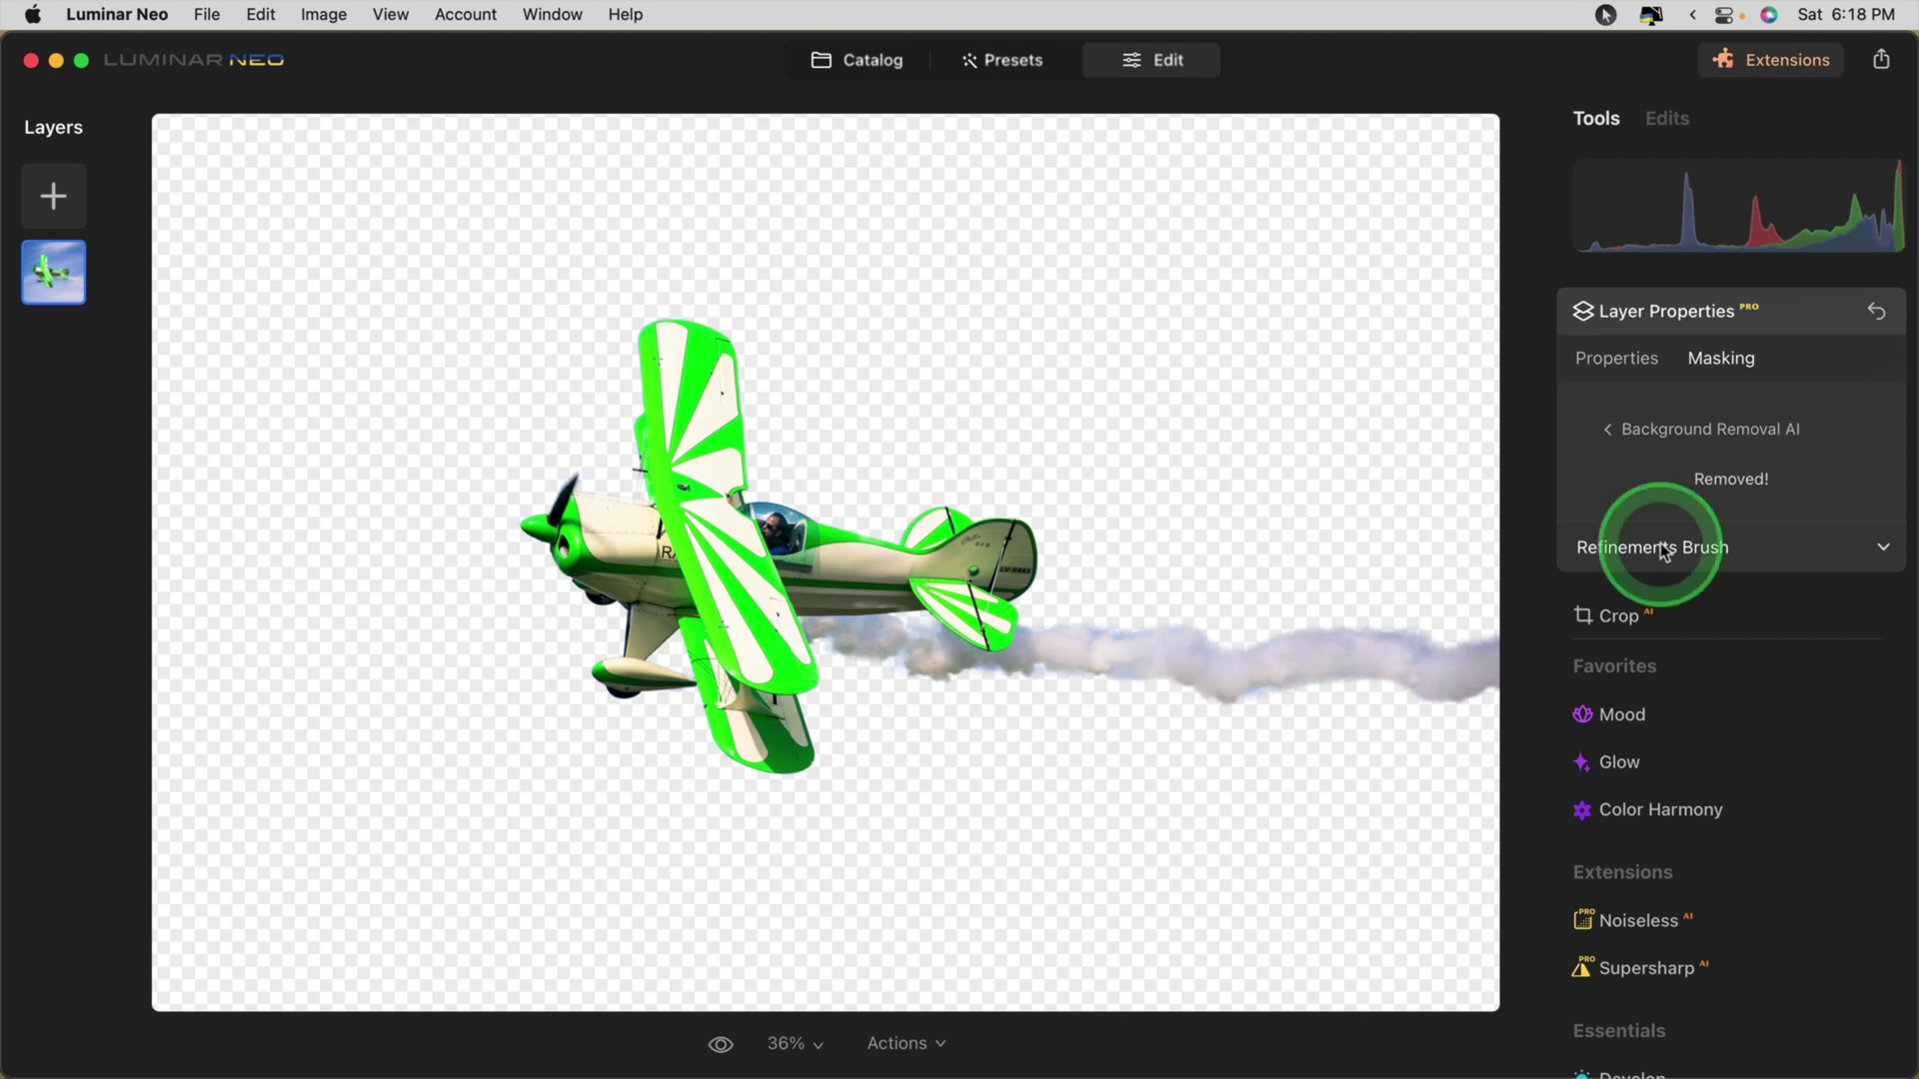
Step: Export the cutout as transparent PNG plane1.png into the Cut out objects folder
left_click(1882, 62)
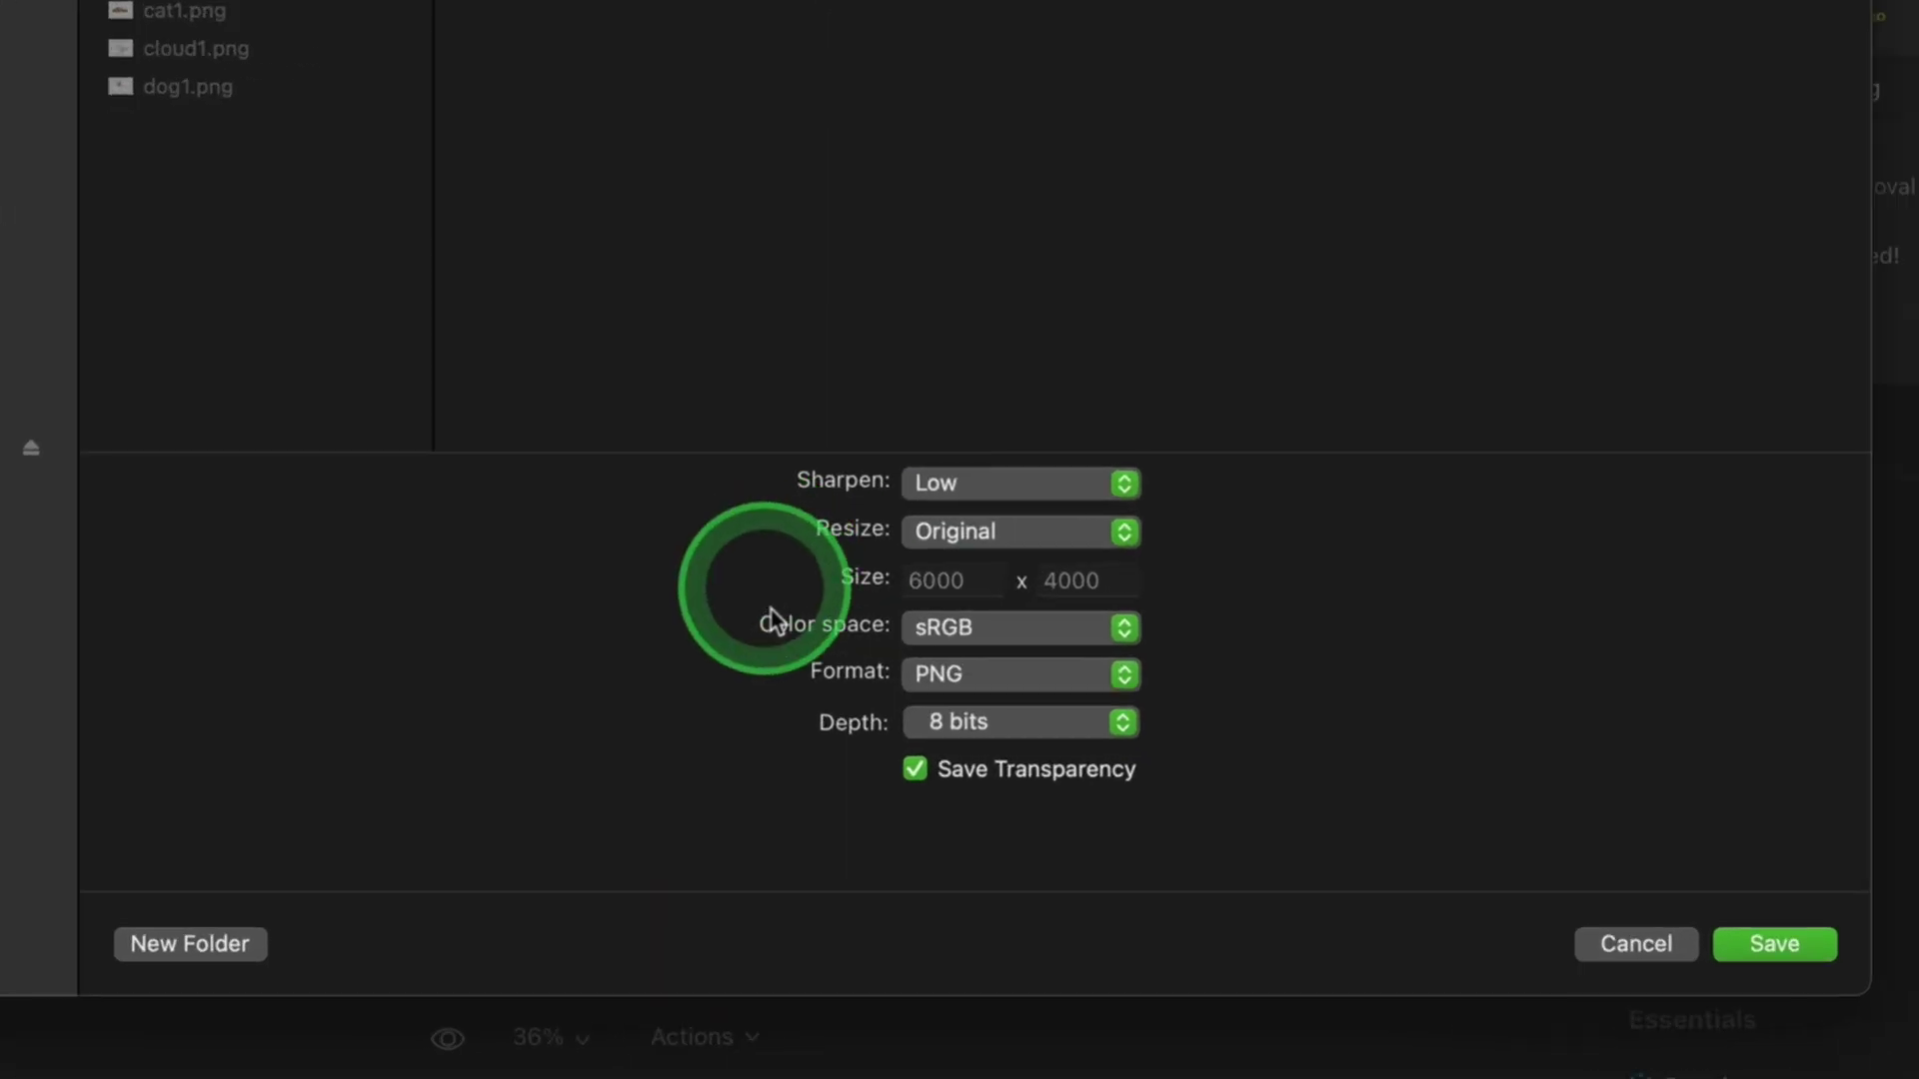
left_click(1059, 780)
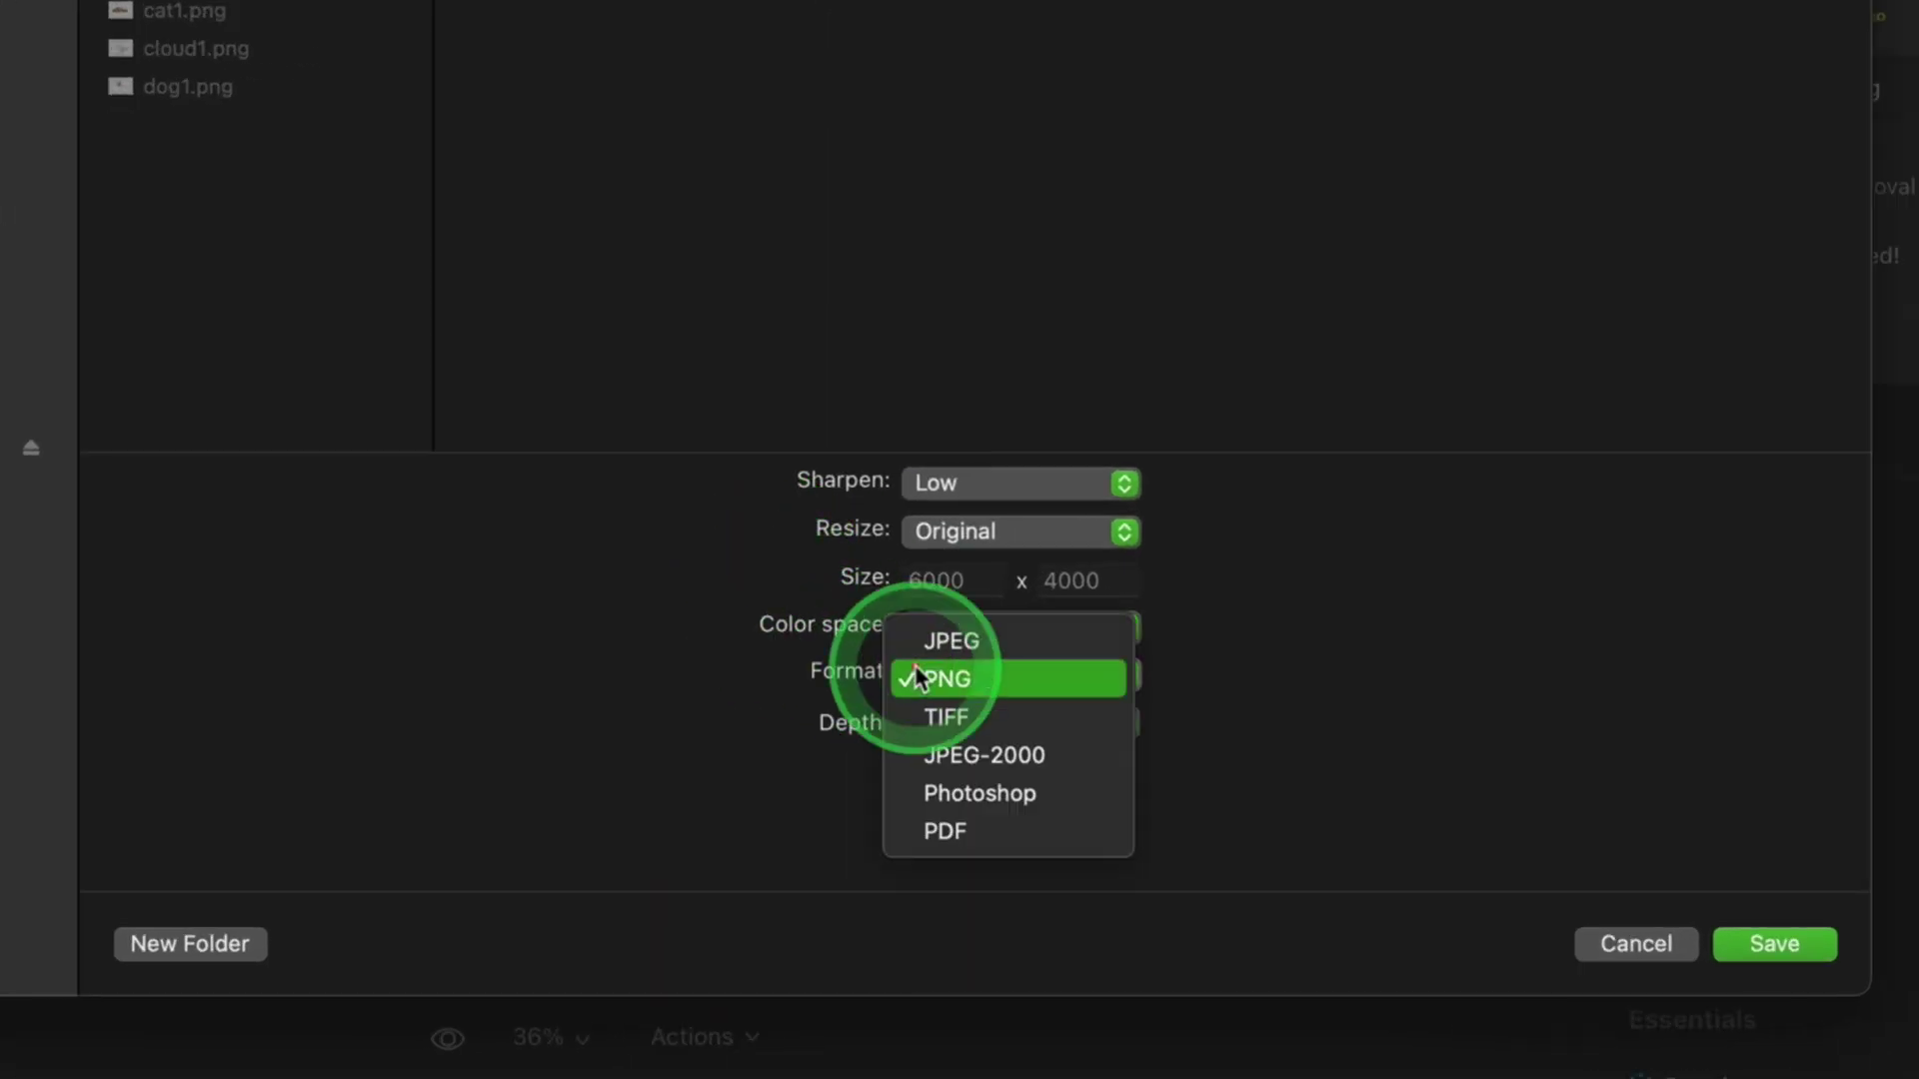
left_click(1620, 606)
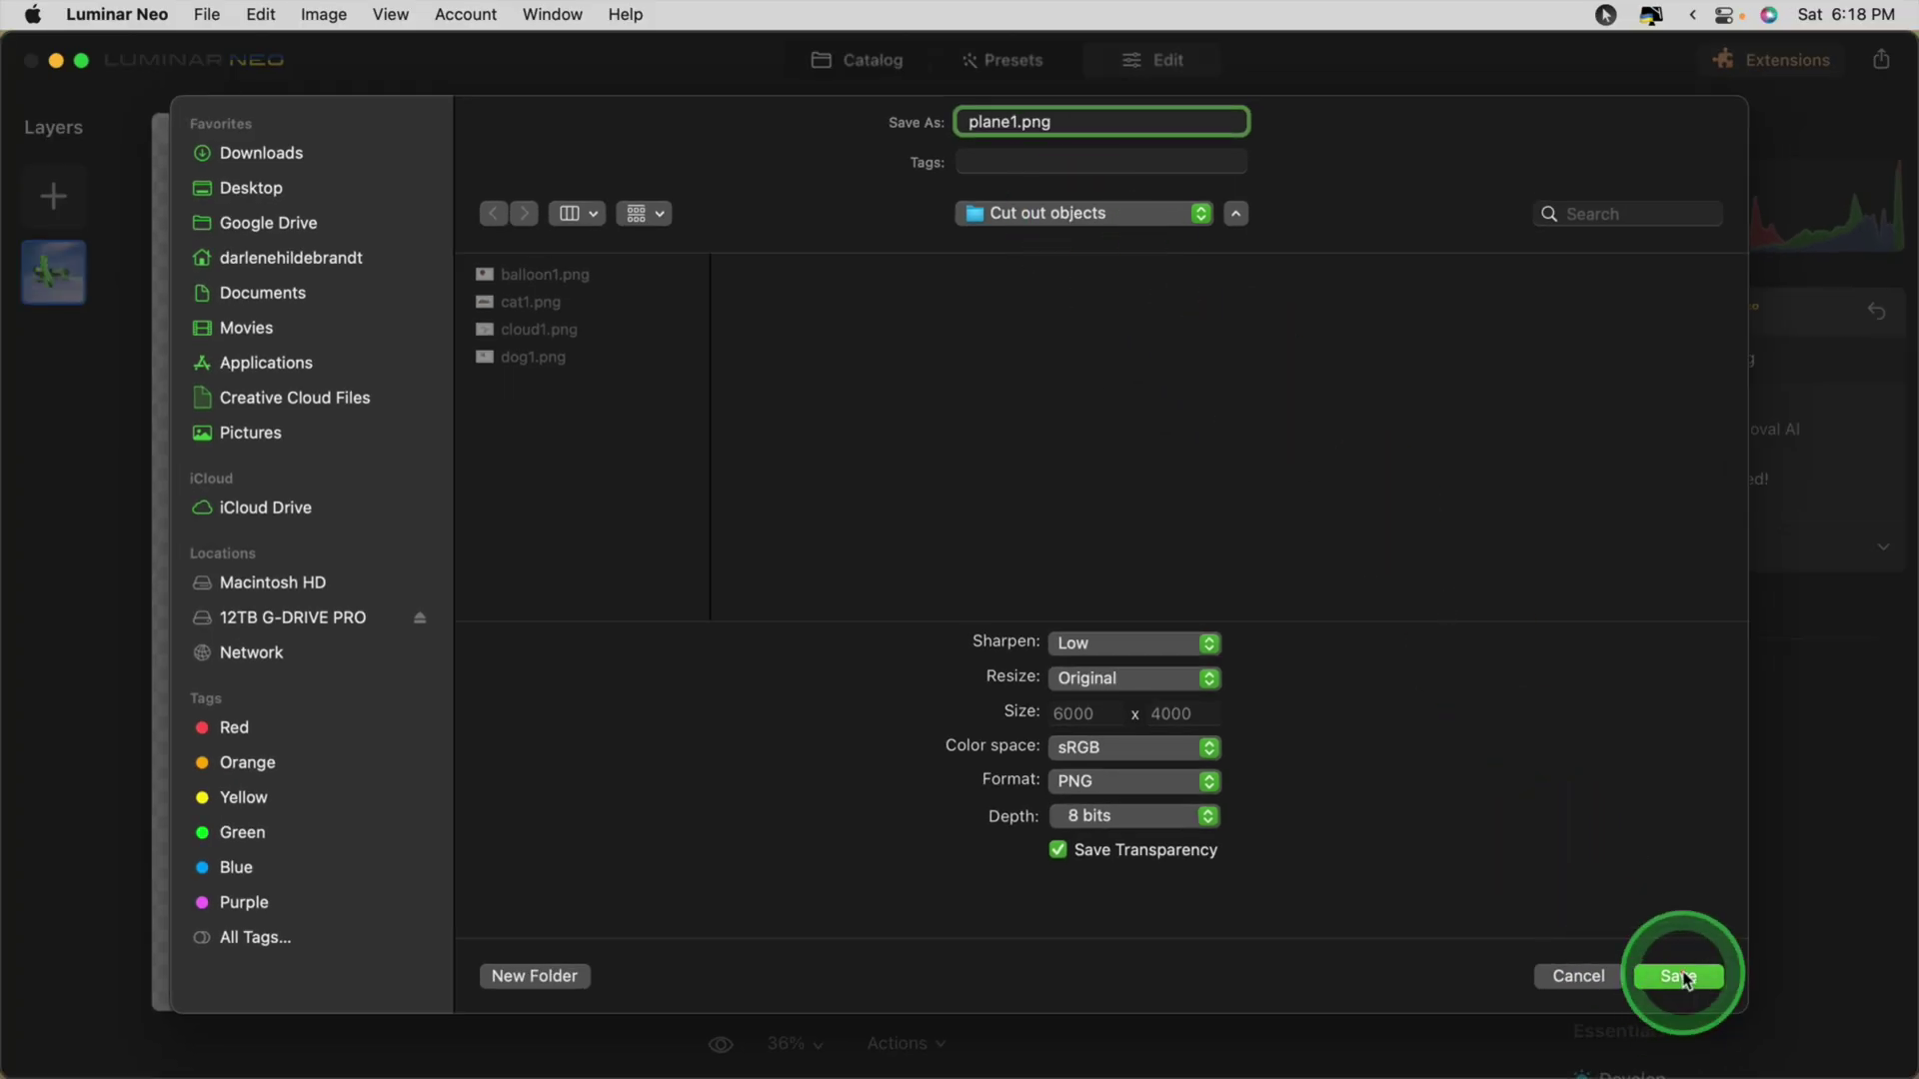
left_click(1679, 976)
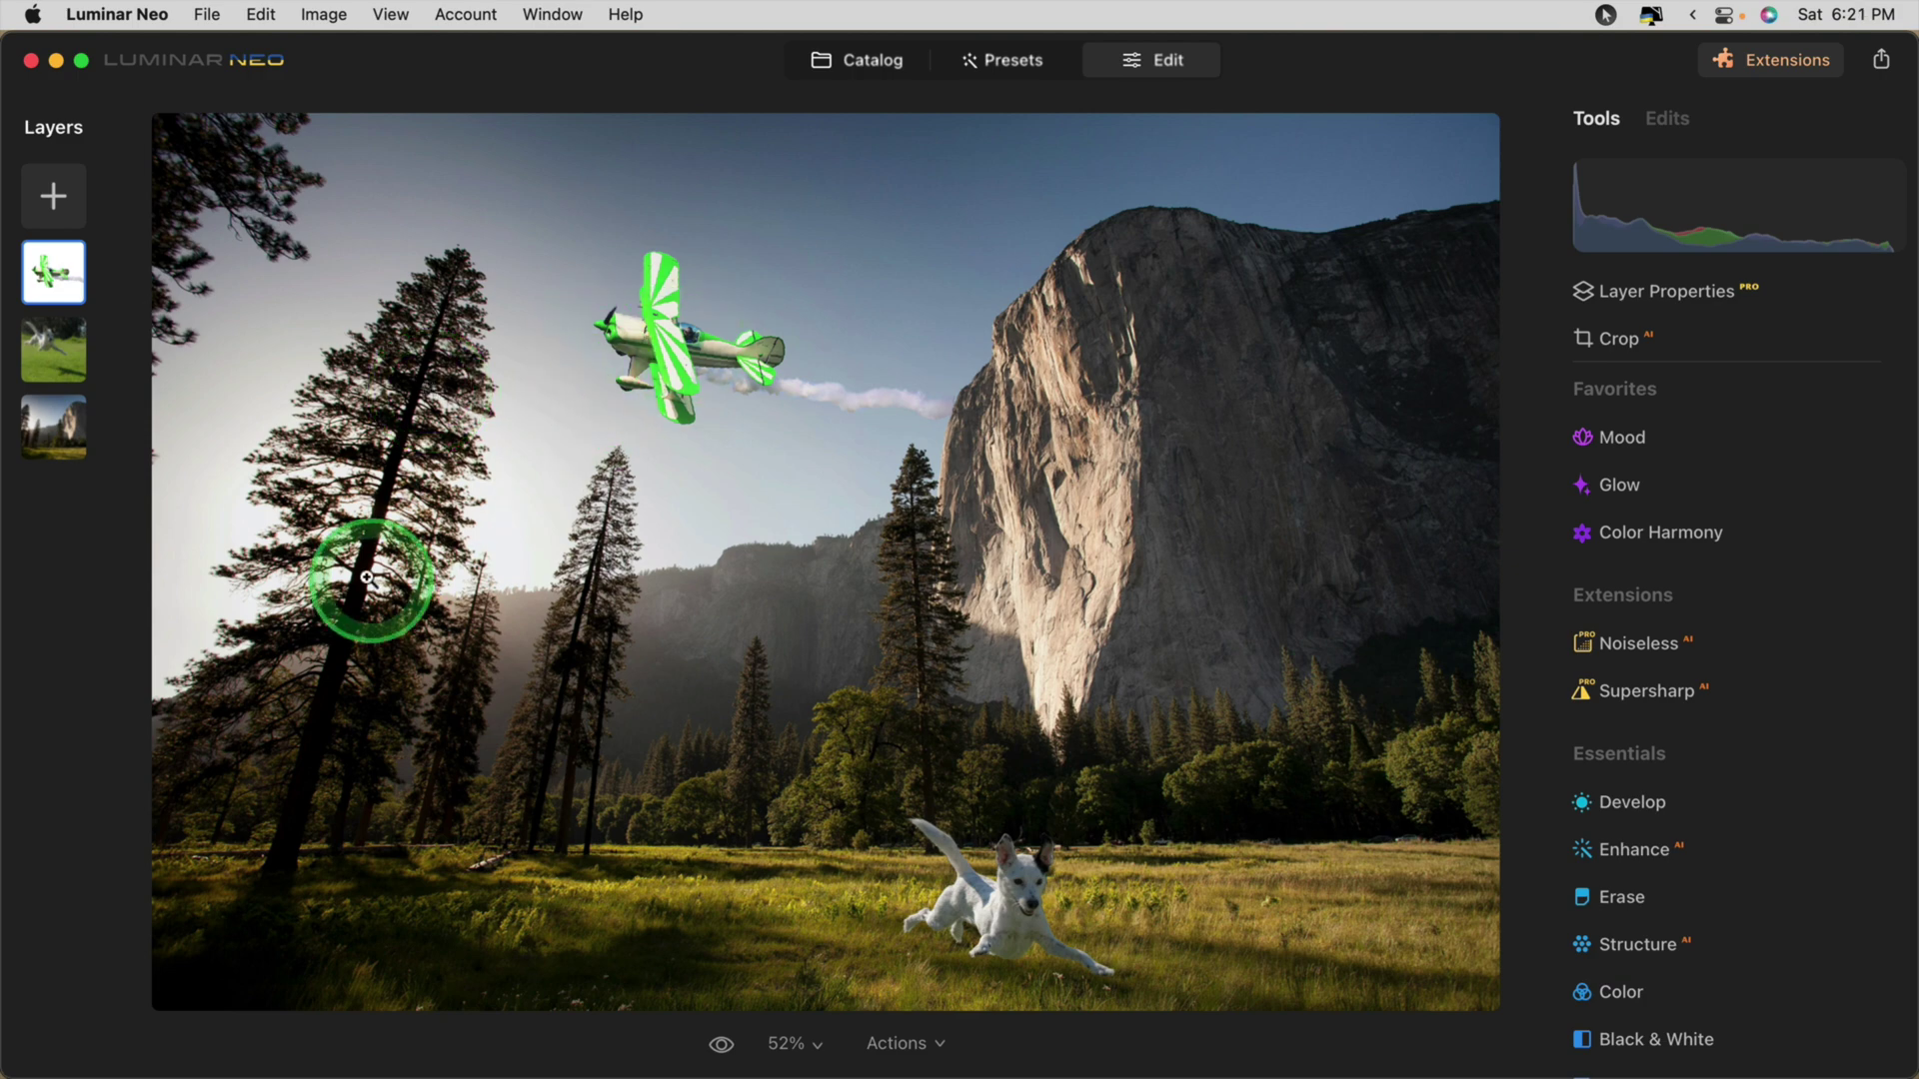
Step: Zoom in on the biplane and set its layer's Temperature to 2 and Highlights to -25
double_click(589, 444)
left_click_drag(860, 523, 685, 656)
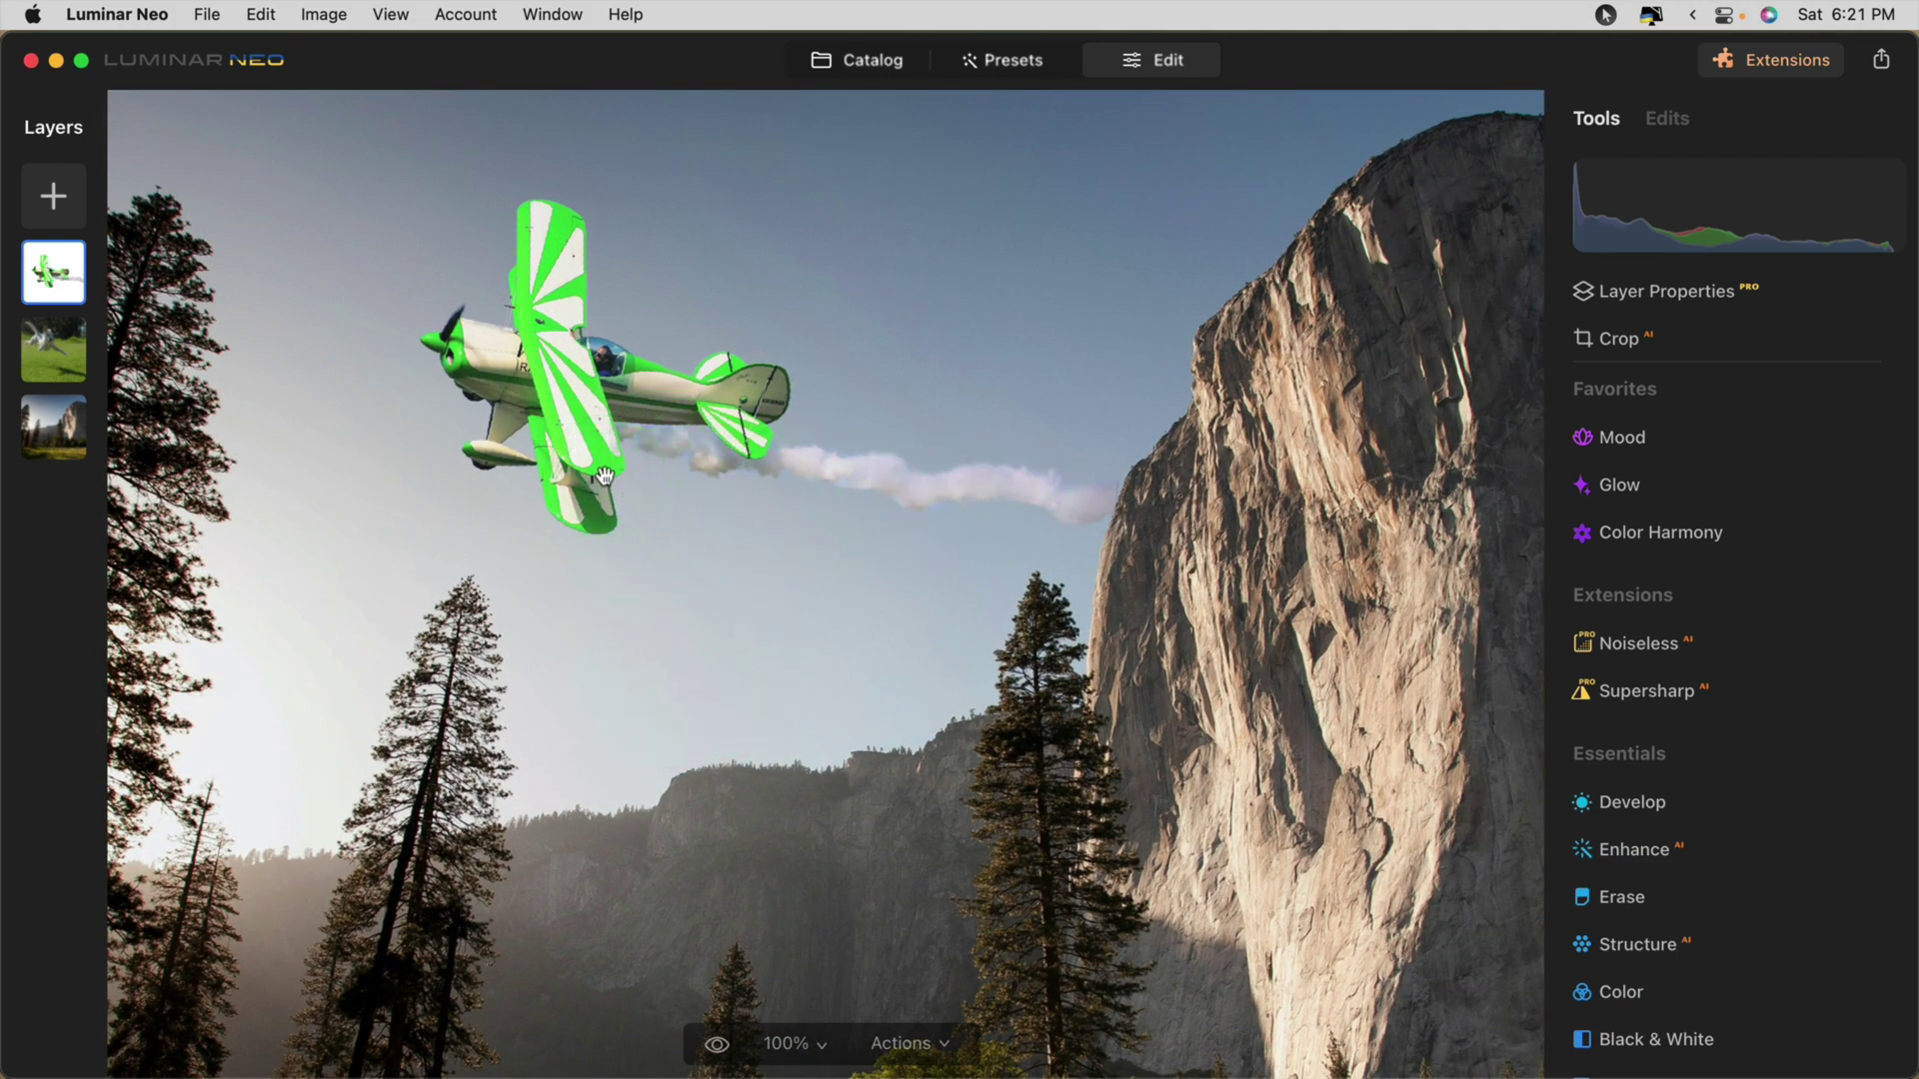
scroll(1658, 668, "down", 3)
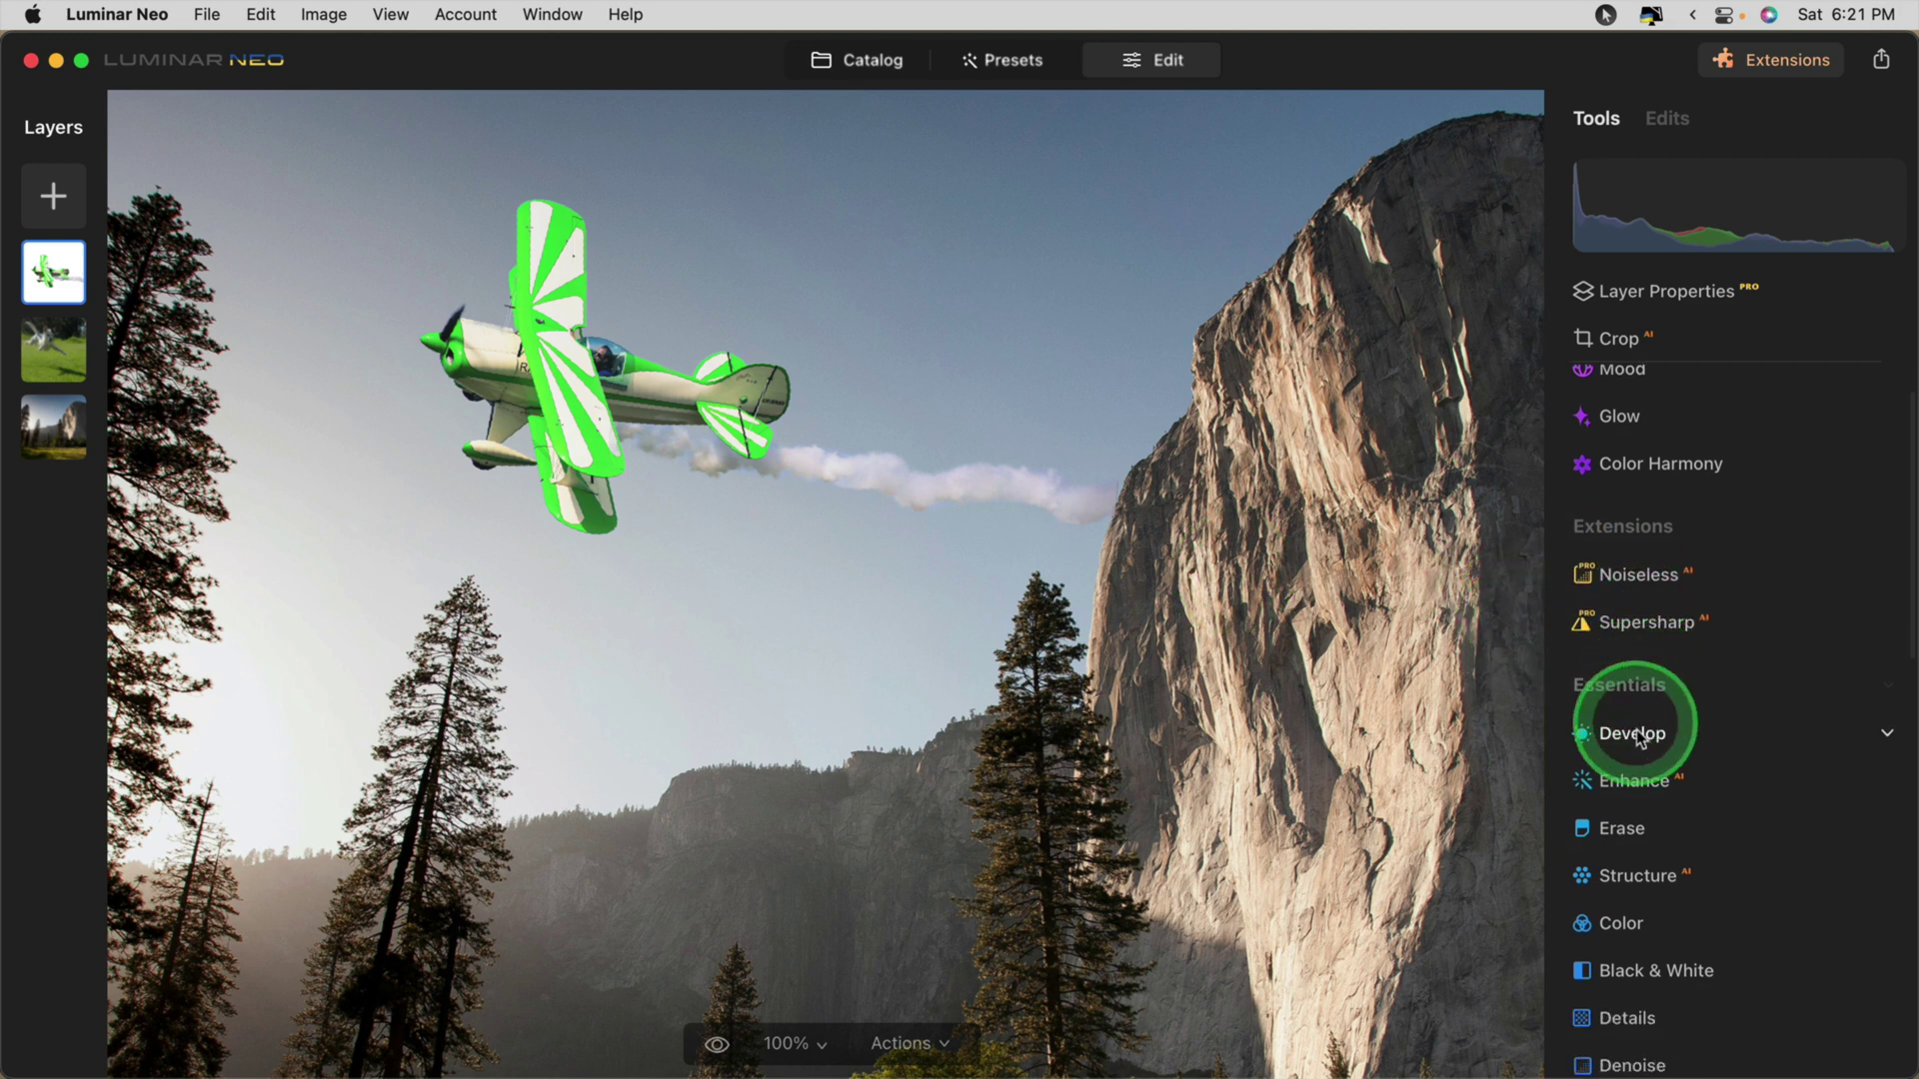
left_click(1639, 742)
scroll(1697, 630, "down", 5)
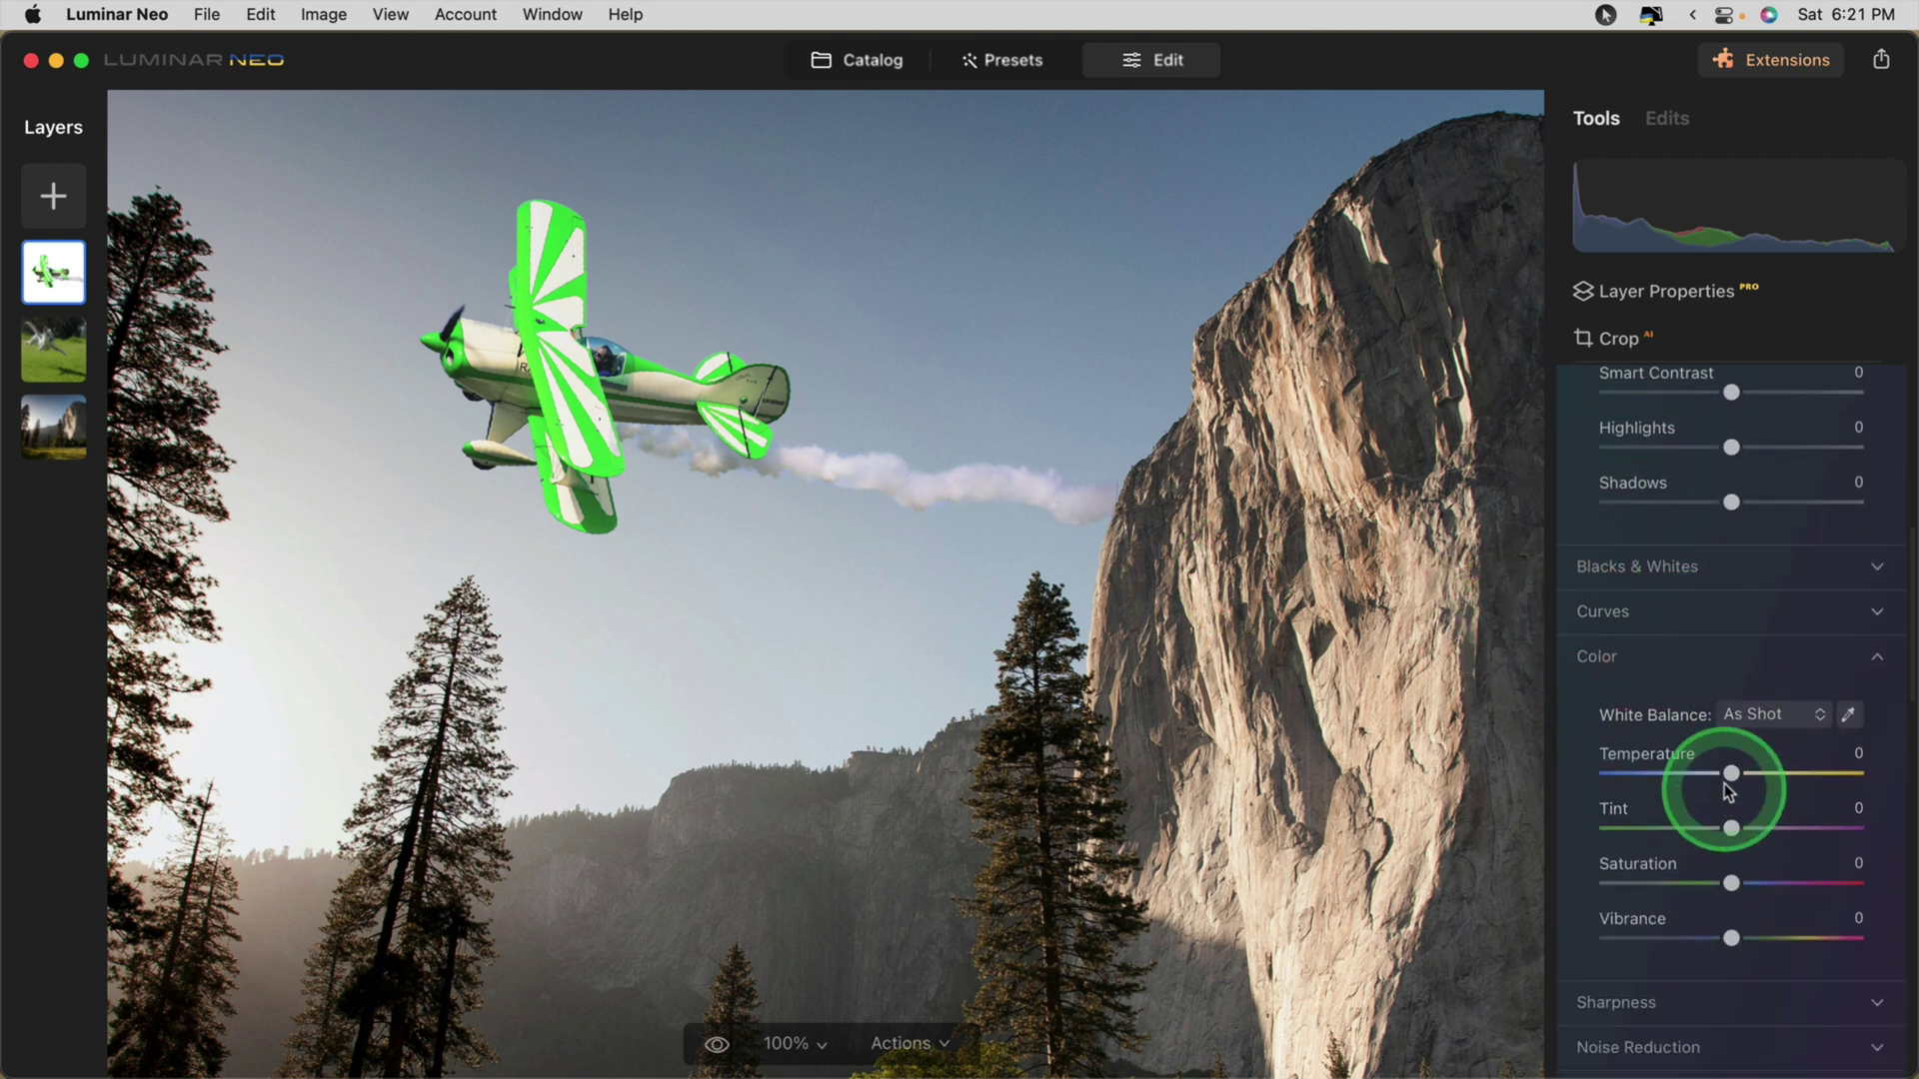
left_click_drag(1732, 774, 1744, 775)
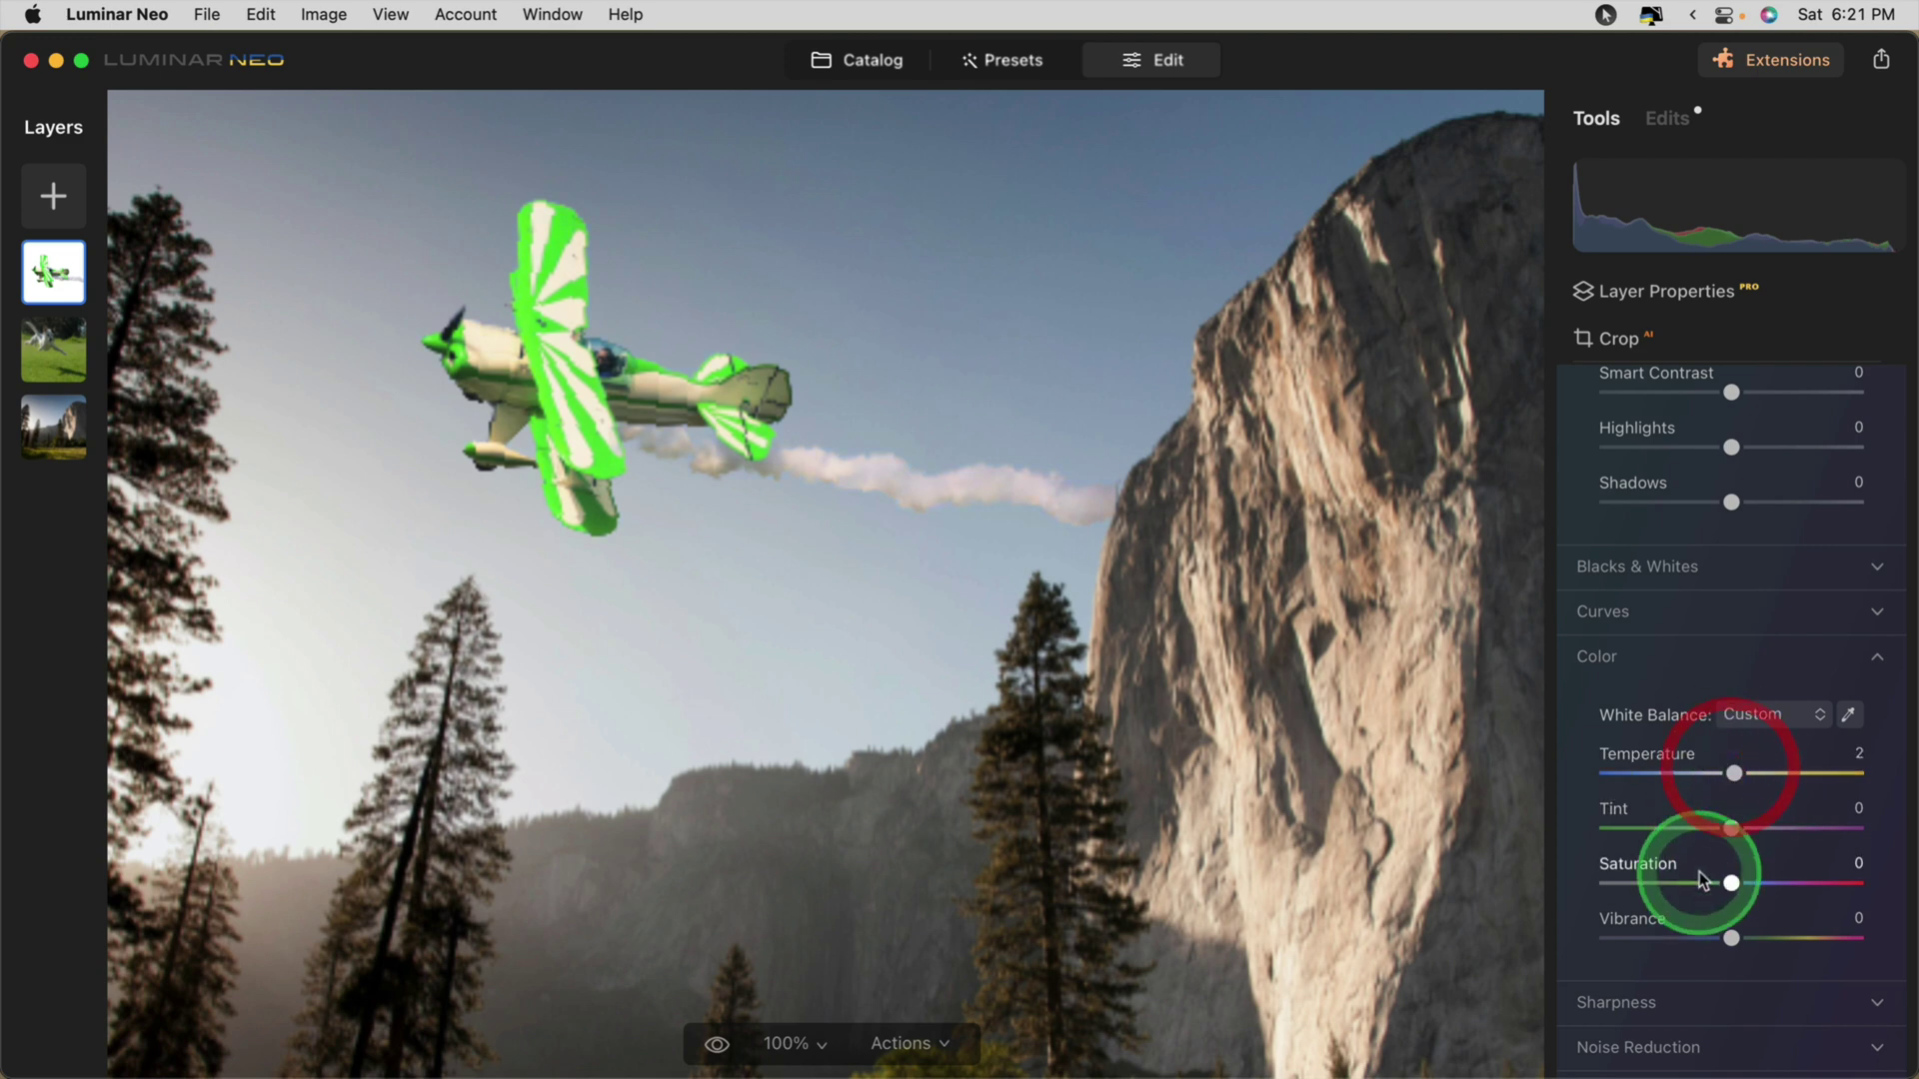
scroll(1728, 684, "up", 2)
left_click_drag(1731, 524, 1700, 525)
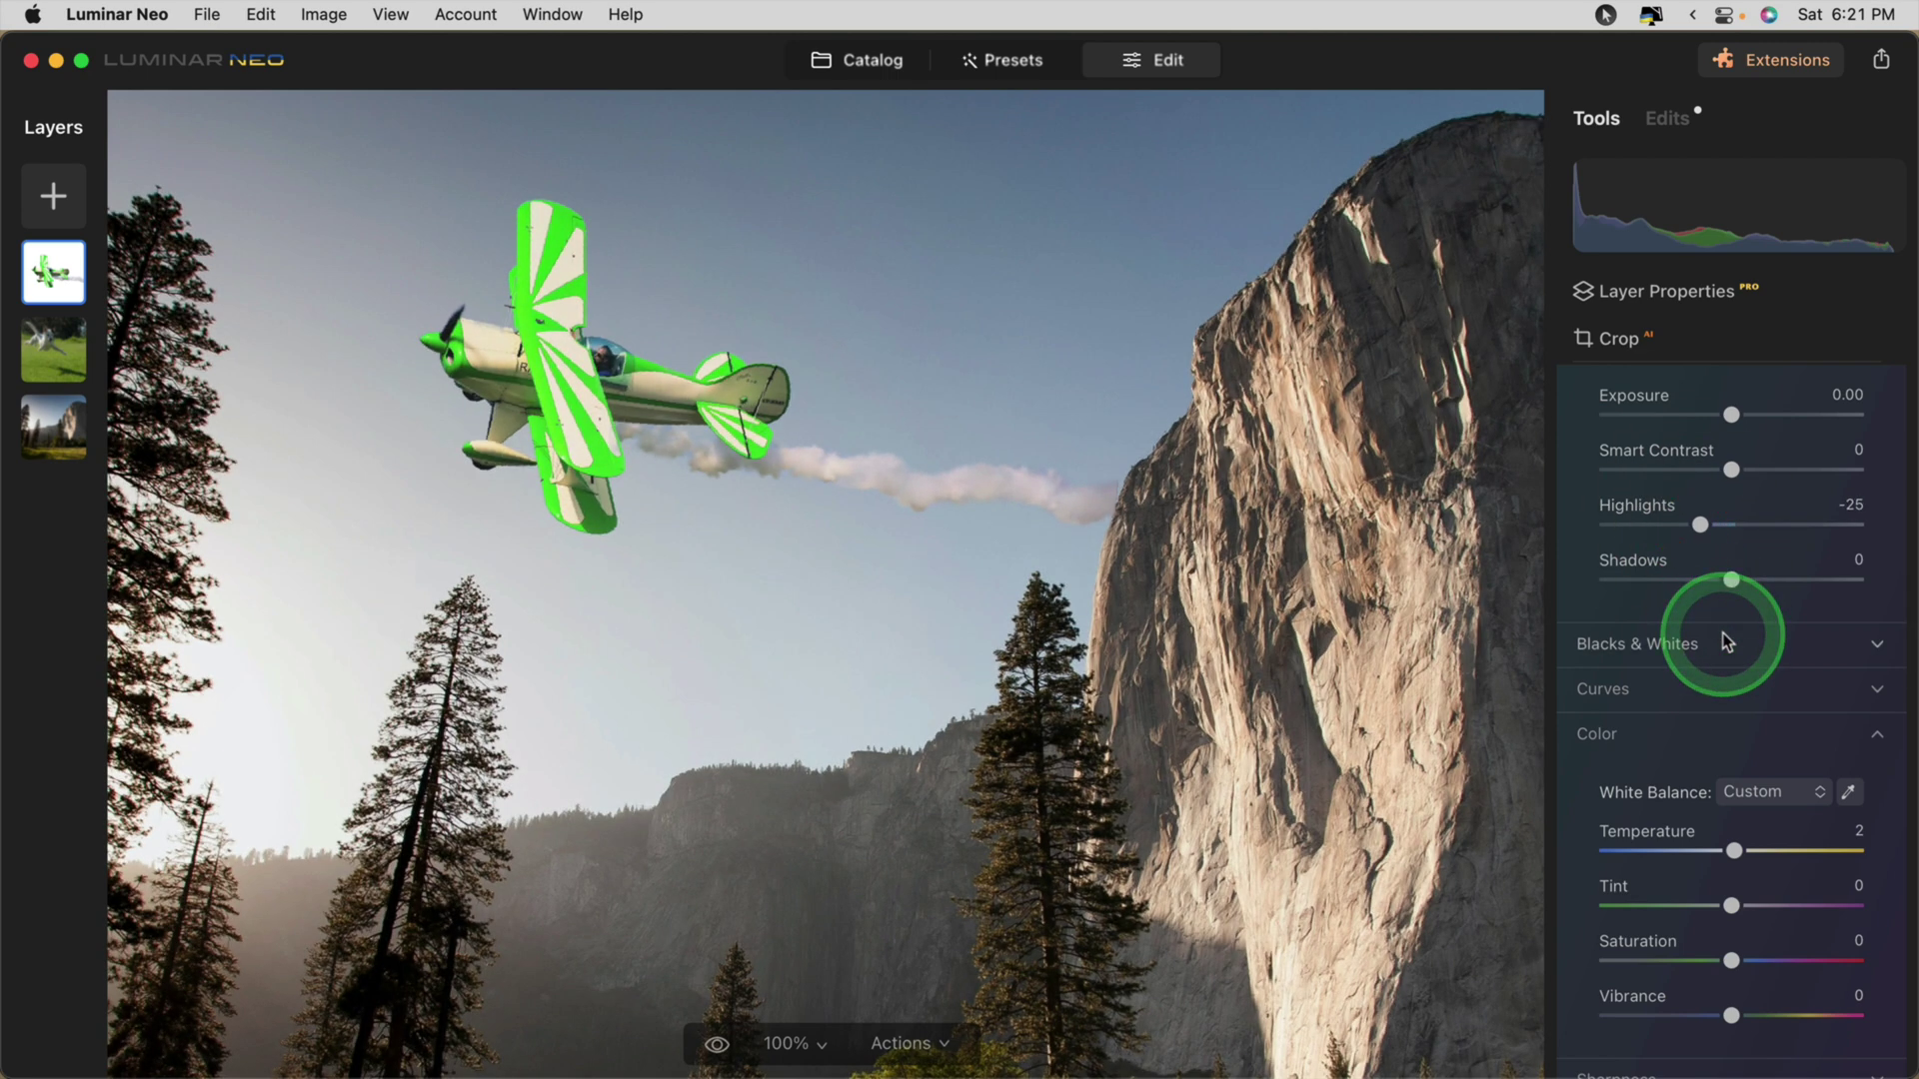